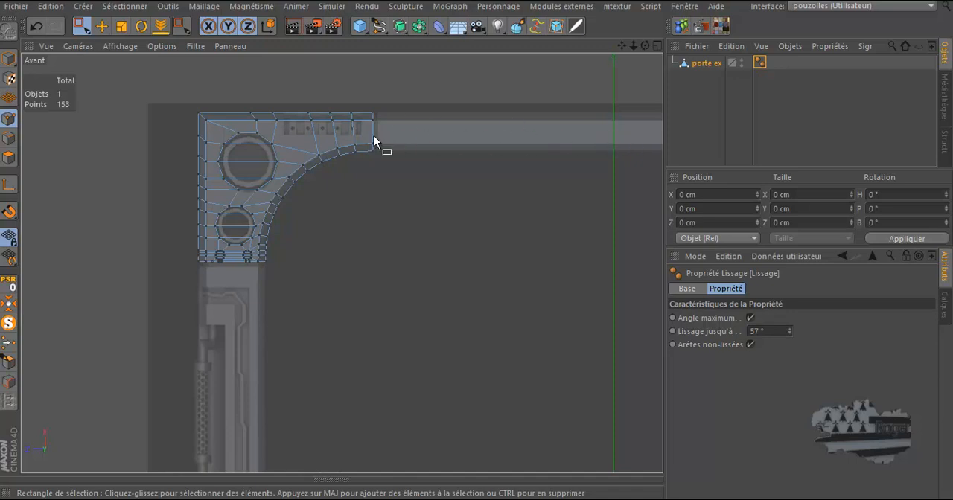
# Examine the right end of the door frame corner mesh against the reference image in the front view
pyautogui.scroll(3, 374, 135)
pyautogui.scroll(4, 374, 136)
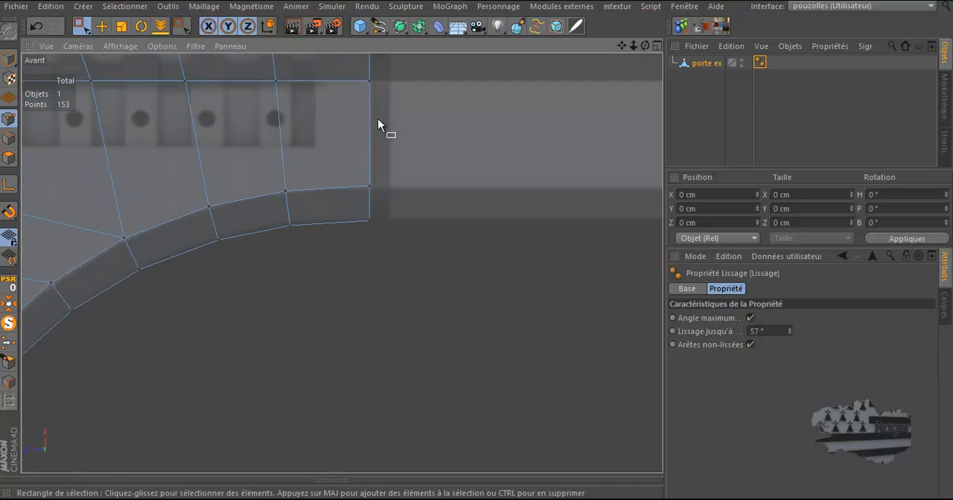
pyautogui.scroll(-5, 383, 123)
pyautogui.scroll(-2, 376, 131)
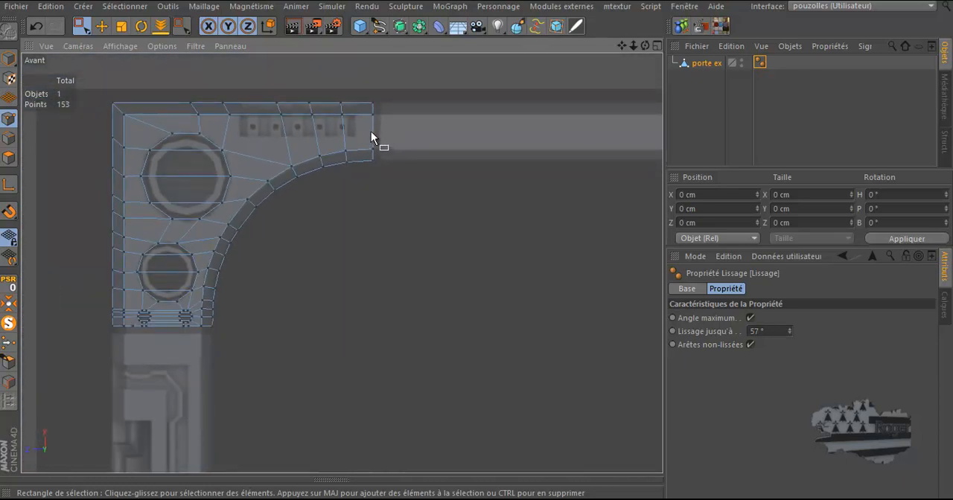
pyautogui.scroll(3, 378, 134)
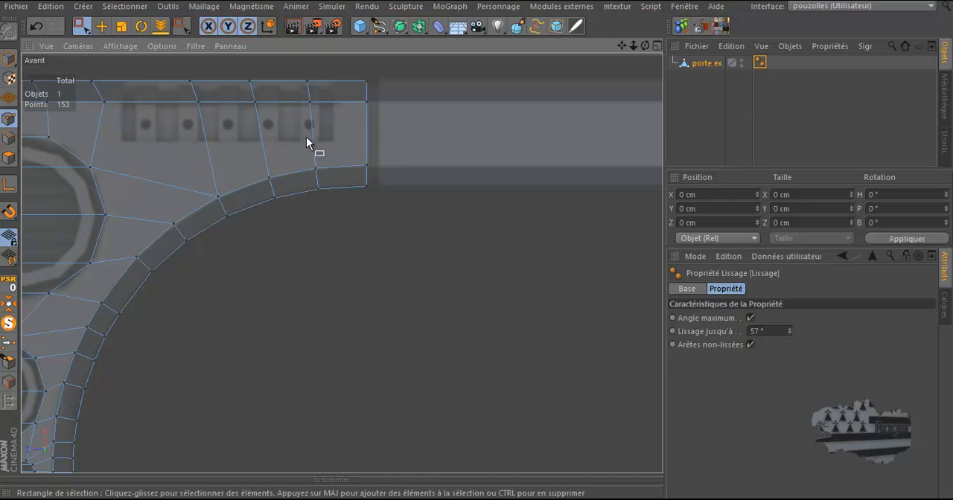
pyautogui.scroll(3, 306, 137)
pyautogui.moveTo(621, 47); pyautogui.dragTo(769, 77)
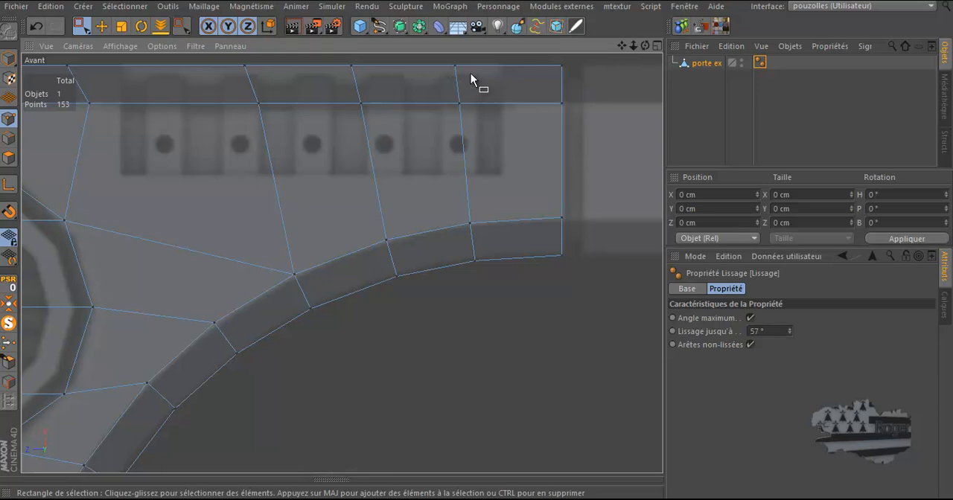
pyautogui.keyDown('alt'); pyautogui.moveTo(389, 176); pyautogui.dragTo(149, 179, button='right'); pyautogui.keyUp('alt')
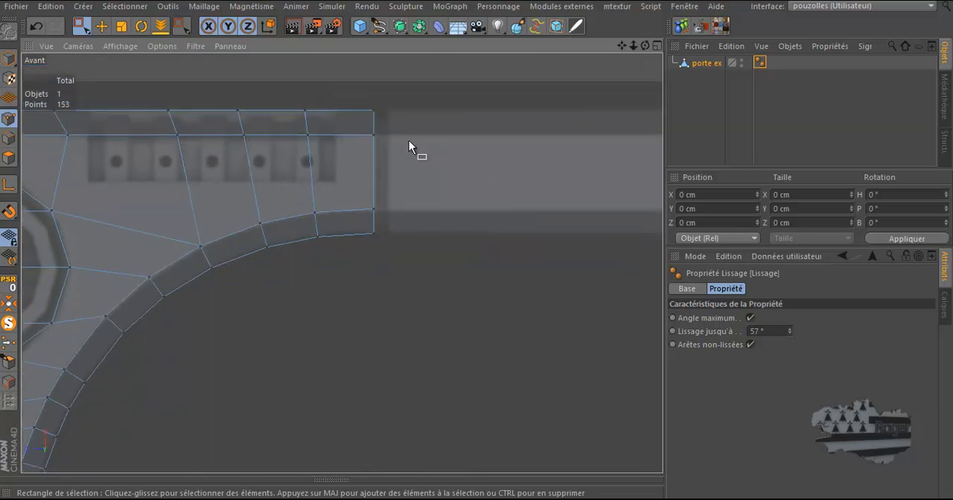
pyautogui.keyDown('alt'); pyautogui.moveTo(380, 151); pyautogui.dragTo(374, 94, button='right'); pyautogui.keyUp('alt')
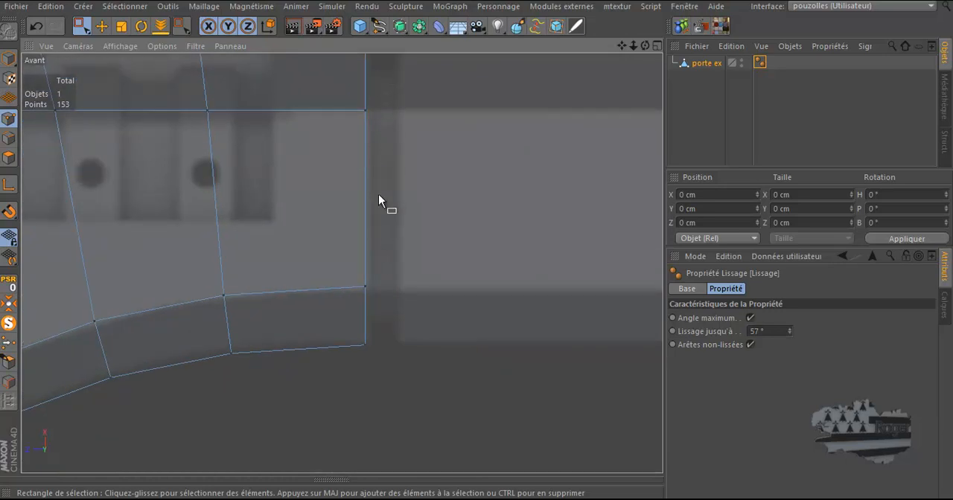
pyautogui.scroll(-8, 378, 194)
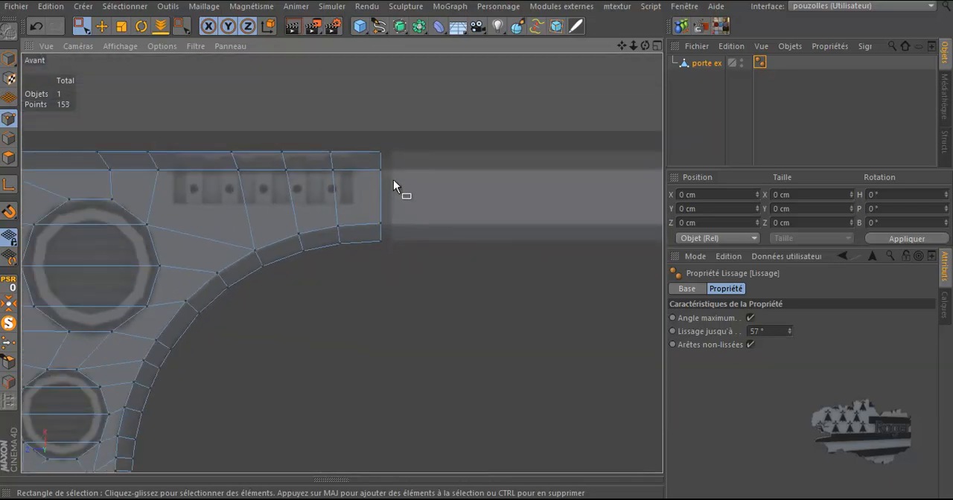
# Select the two end polygons at the right end of the frame corner with the rectangle selection
pyautogui.click(9, 138)
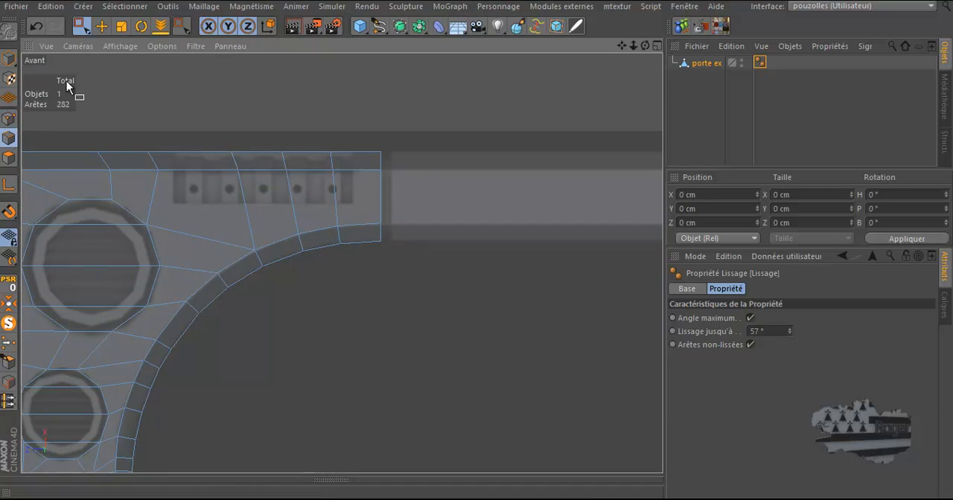
pyautogui.click(81, 27)
pyautogui.moveTo(400, 129); pyautogui.dragTo(366, 272)
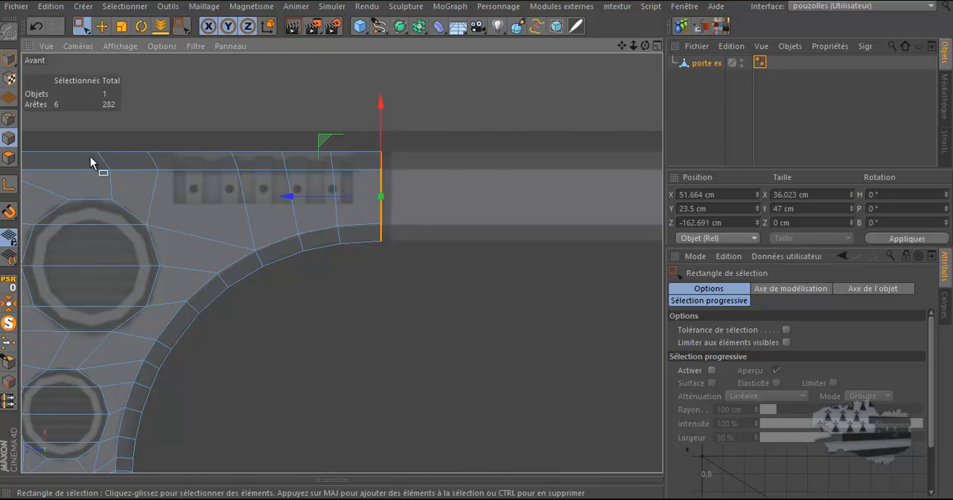
pyautogui.click(9, 157)
pyautogui.moveTo(423, 103); pyautogui.dragTo(367, 282)
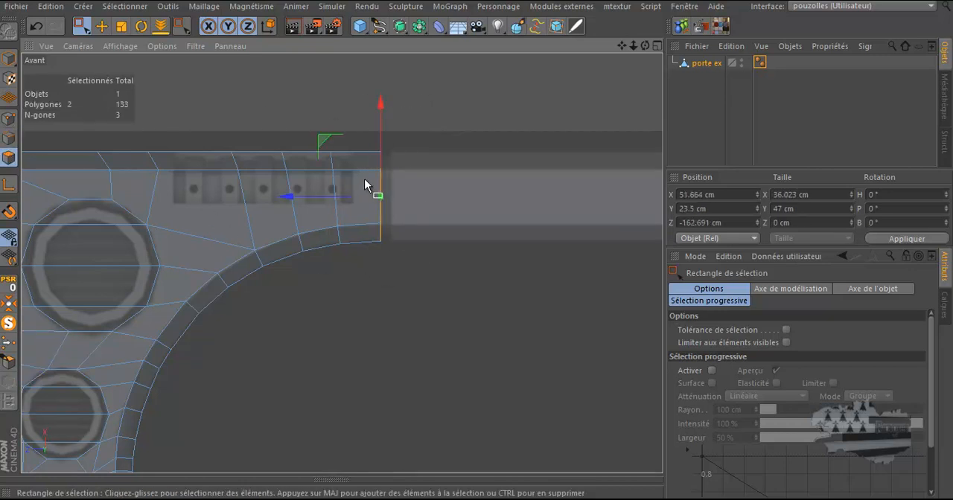
# Inspect the frame corner in the perspective view, focusing on the bottom face and its corner points
pyautogui.scroll(4, 364, 178)
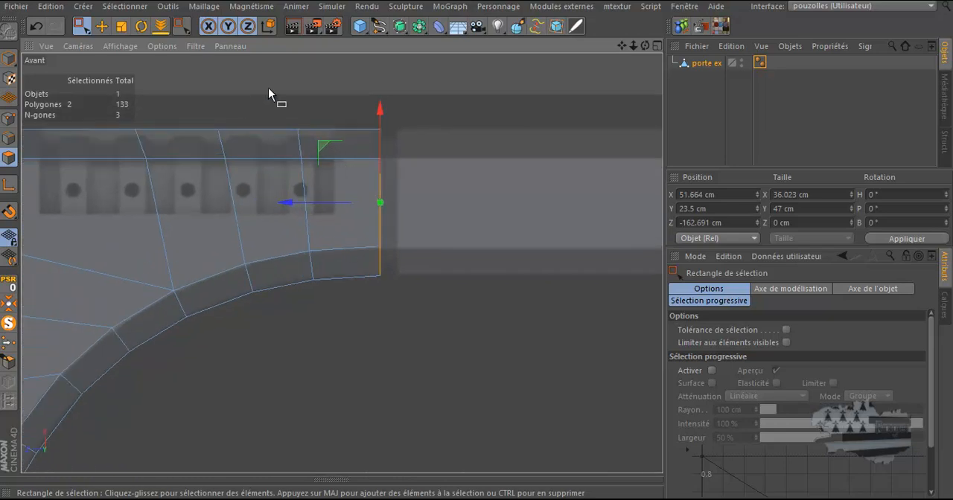
pyautogui.middleClick(230, 94)
pyautogui.middleClick(243, 156)
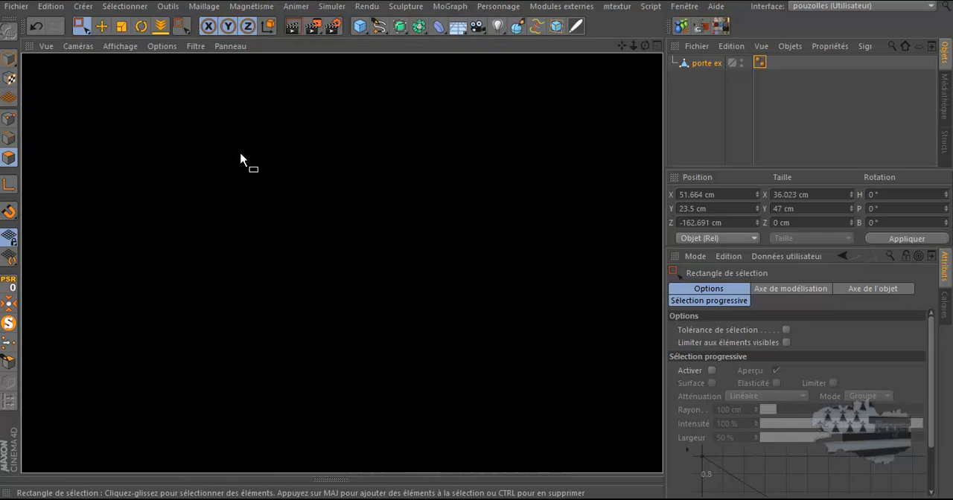
pyautogui.moveTo(644, 46); pyautogui.dragTo(475, 242)
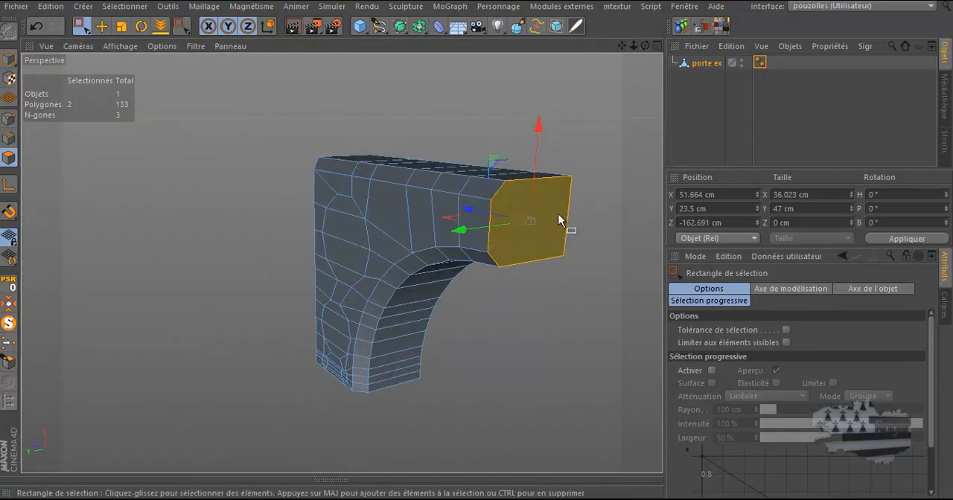
pyautogui.moveTo(646, 47); pyautogui.dragTo(477, 248)
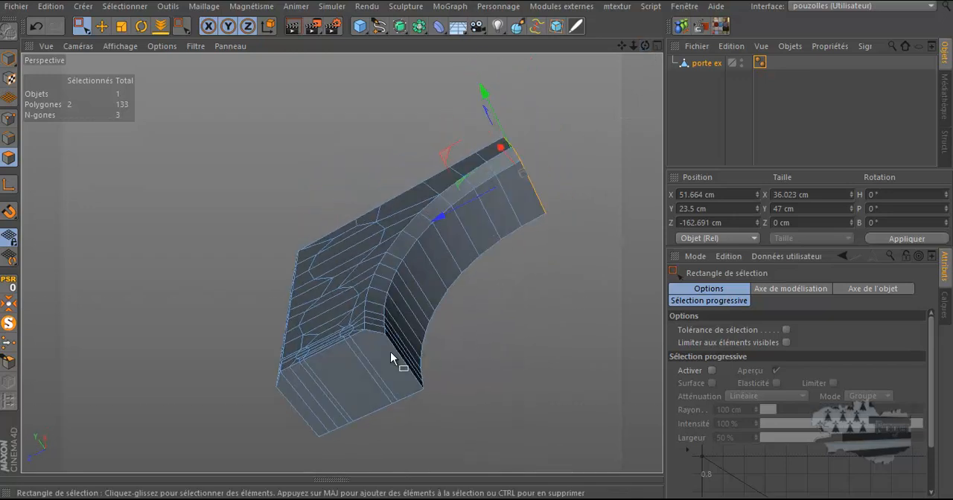
pyautogui.moveTo(646, 46); pyautogui.dragTo(477, 248)
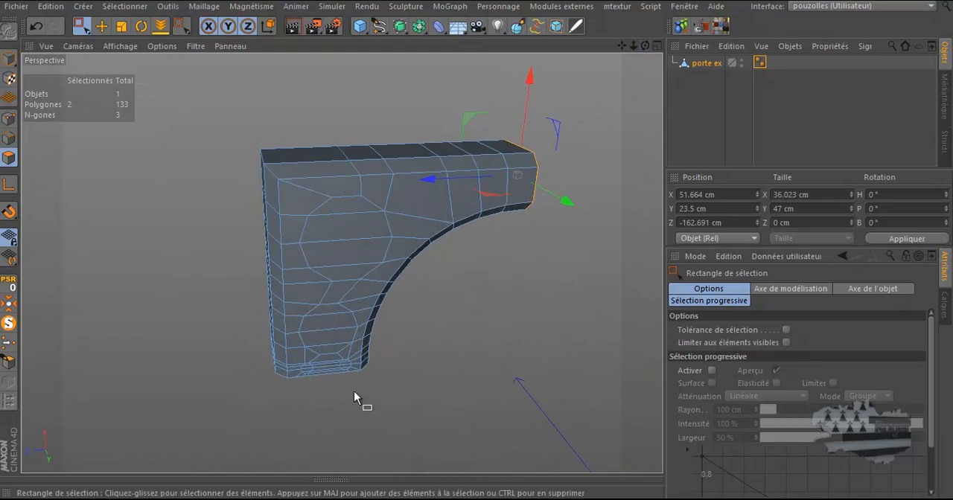
pyautogui.scroll(6, 302, 387)
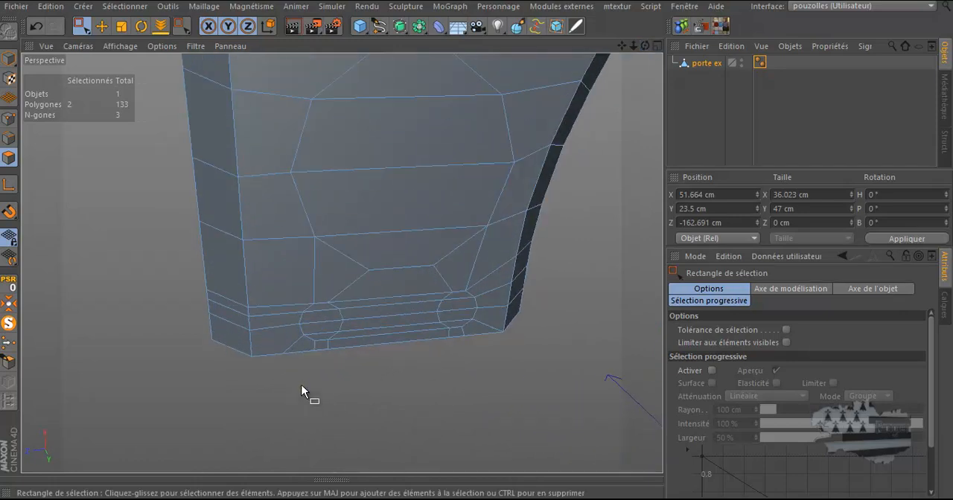
pyautogui.scroll(2, 302, 385)
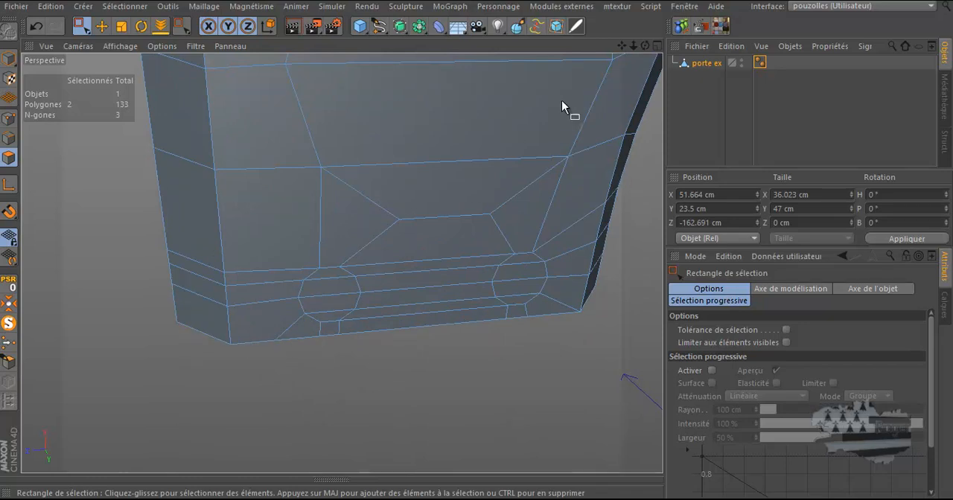
pyautogui.moveTo(643, 46)
pyautogui.mouseDown()
pyautogui.moveTo(477, 245)
pyautogui.moveTo(637, 49)
pyautogui.mouseUp()
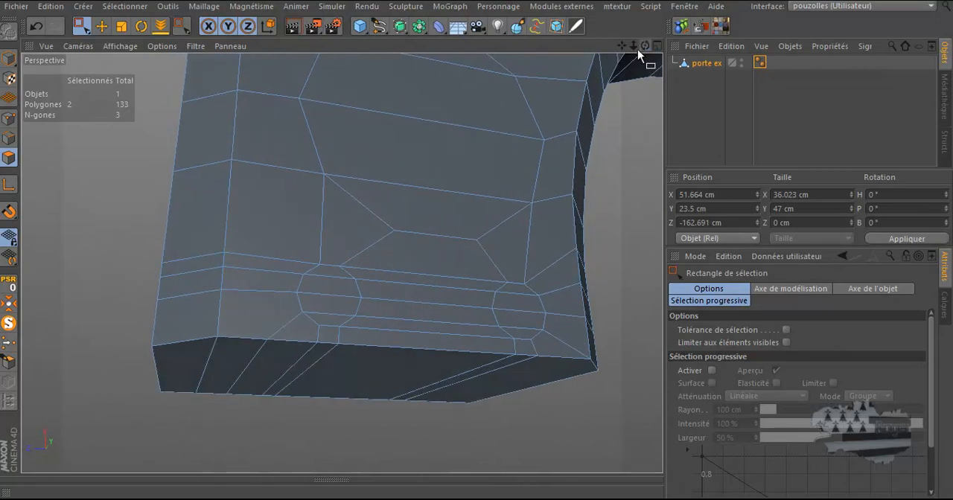
# Weld the two adjacent points on the front bottom edge of the corner piece into one
pyautogui.click(9, 120)
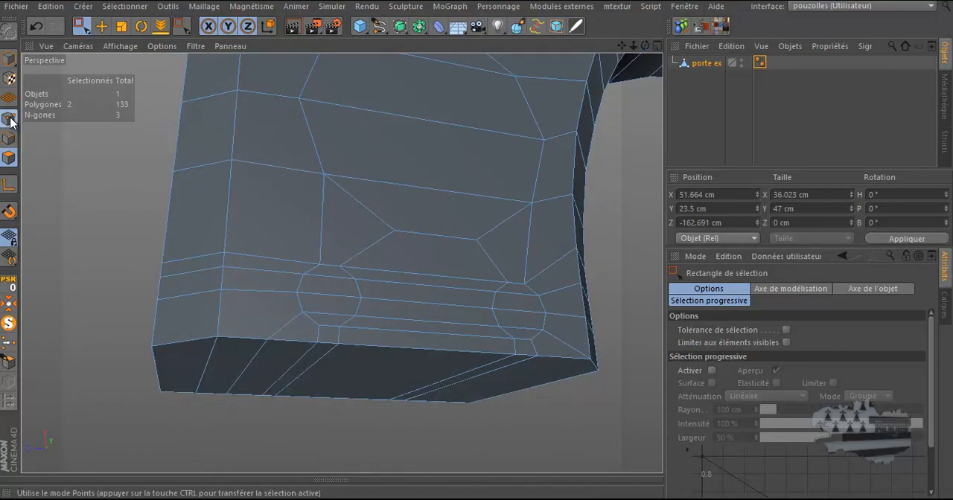
pyautogui.click(101, 26)
pyautogui.click(219, 340)
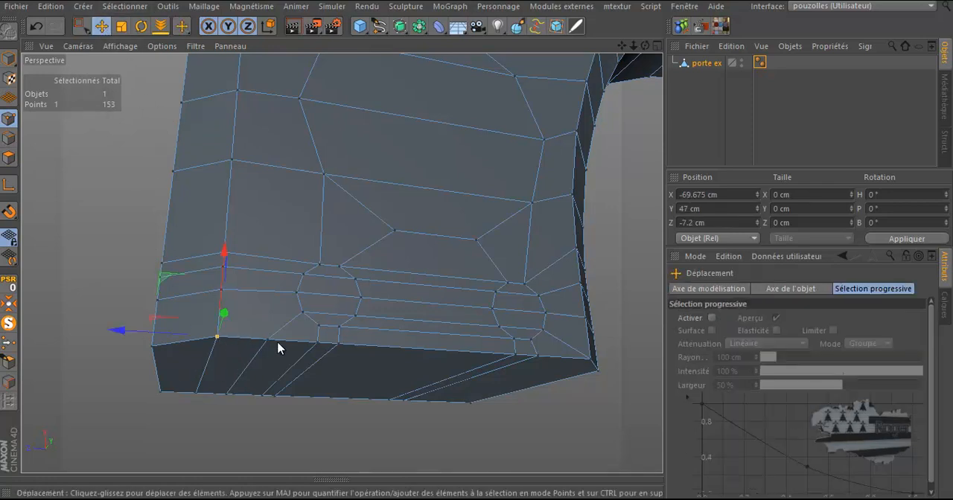
pyautogui.keyDown('shift'); pyautogui.click(266, 340); pyautogui.keyUp('shift')
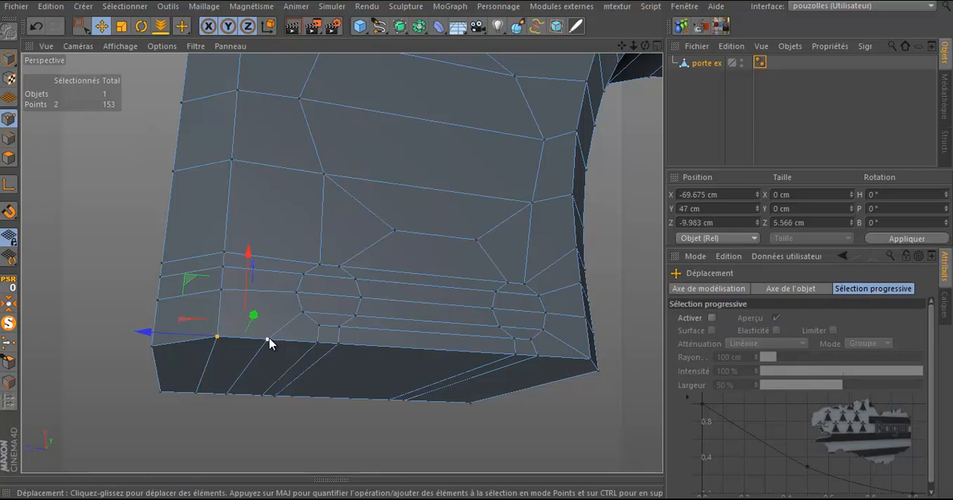
pyautogui.rightClick(132, 231)
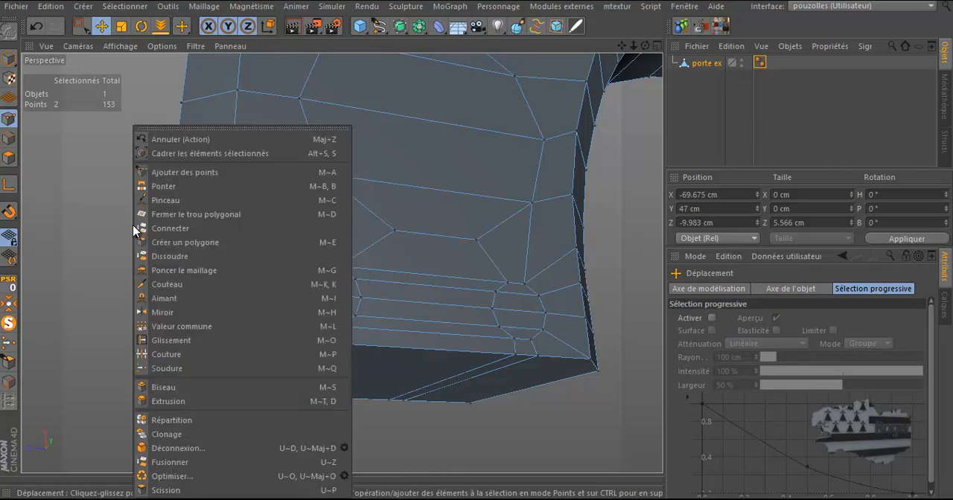
pyautogui.click(170, 376)
pyautogui.click(216, 344)
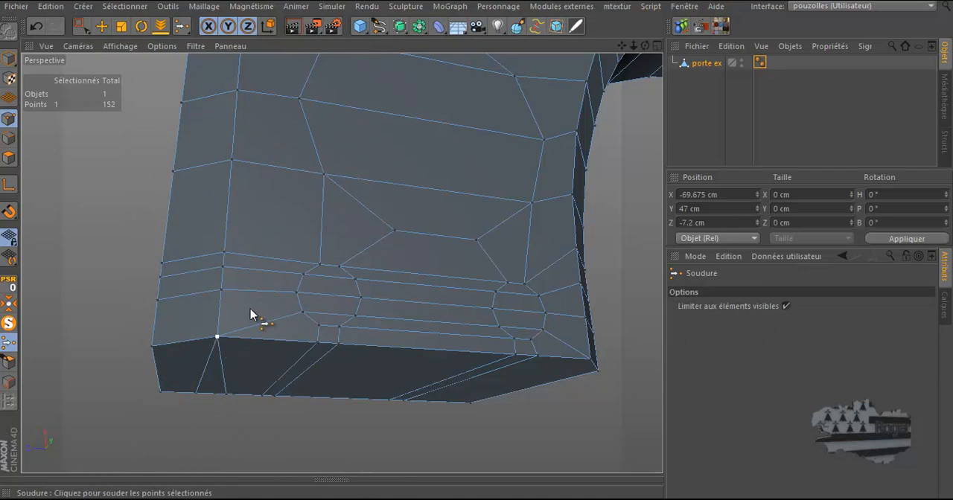
# Weld the two neighbouring points on the lower edge of the bottom face together
pyautogui.scroll(-1, 251, 313)
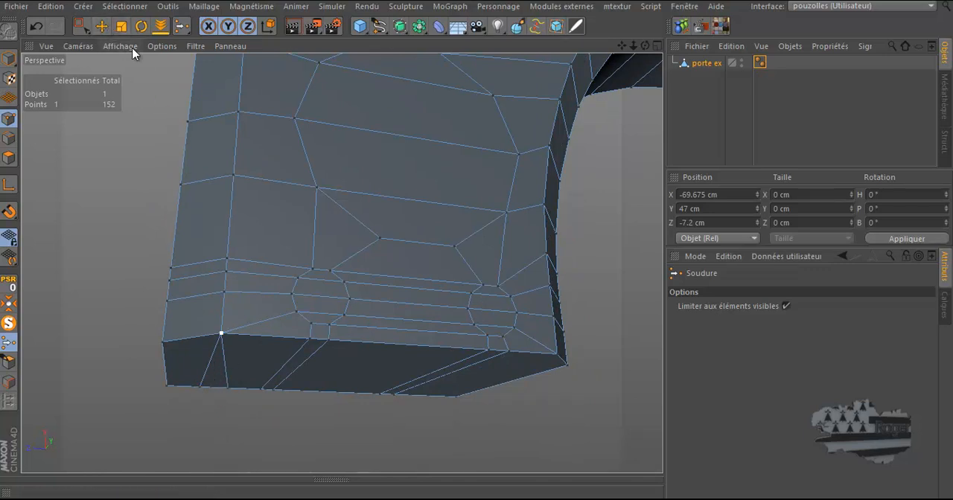
pyautogui.click(101, 26)
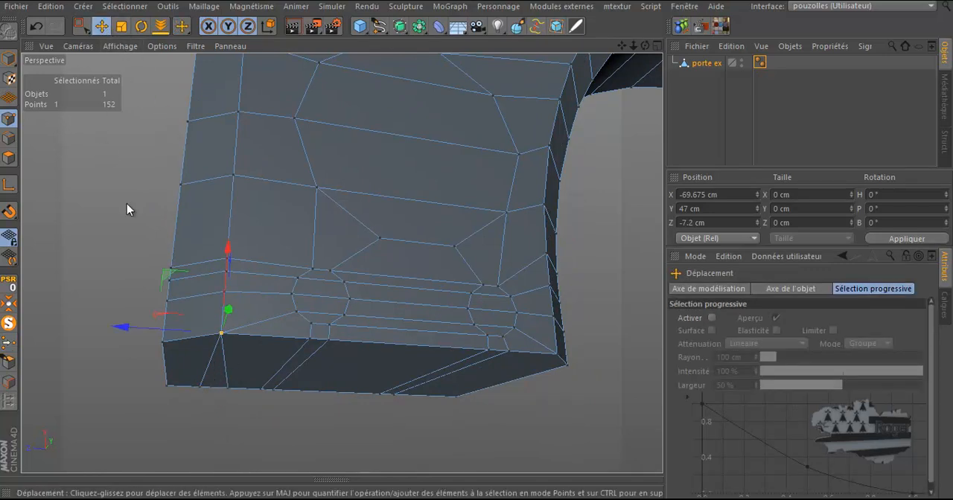
pyautogui.click(199, 389)
pyautogui.keyDown('shift'); pyautogui.click(227, 388); pyautogui.keyUp('shift')
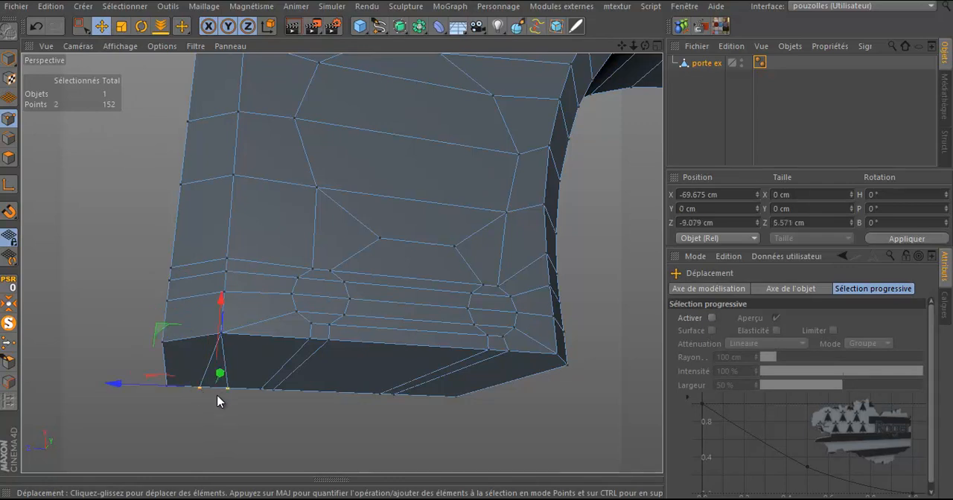
pyautogui.click(9, 343)
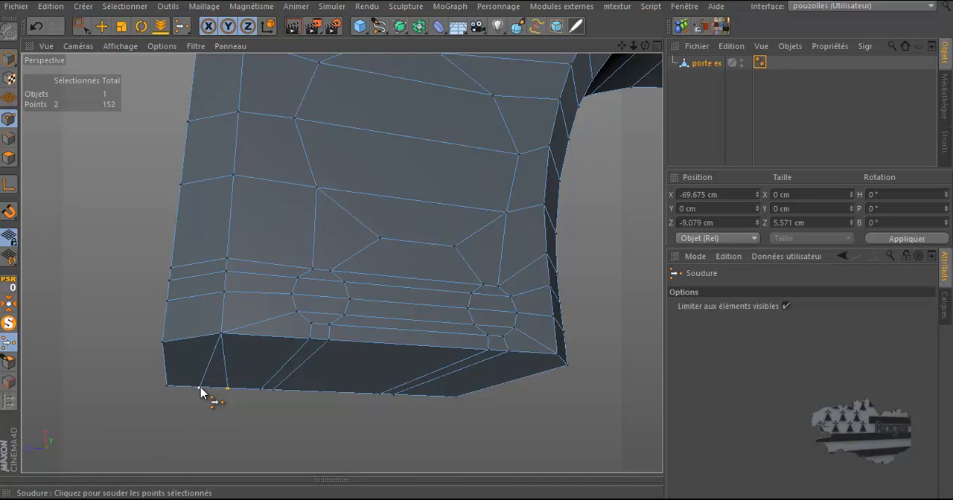
pyautogui.click(215, 406)
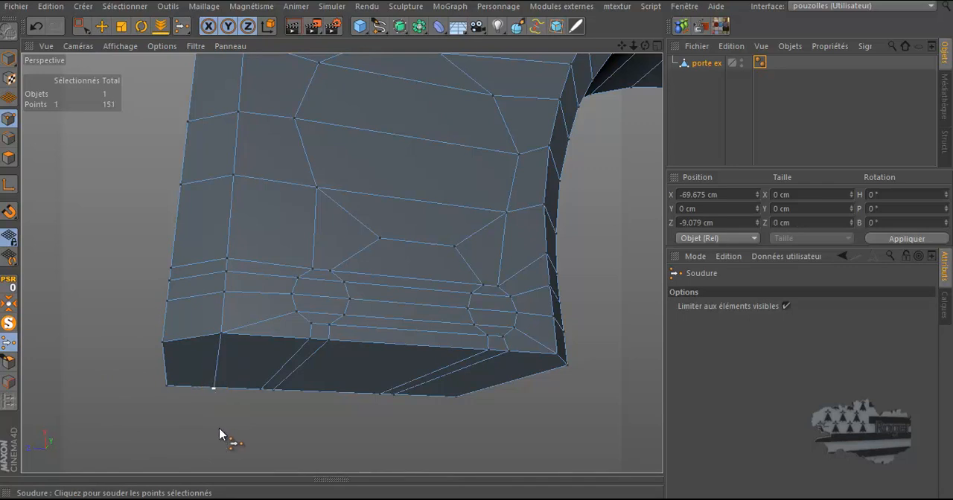
# Extrude the two selected end polygons at the frame corner's right end by 4.5 cm
pyautogui.click(9, 159)
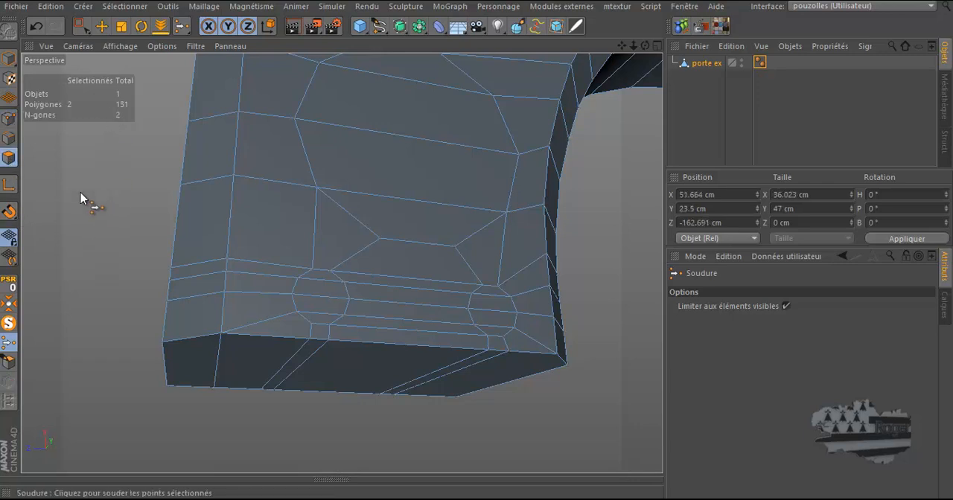
pyautogui.click(102, 26)
pyautogui.click(499, 383)
pyautogui.moveTo(646, 45); pyautogui.dragTo(342, 220)
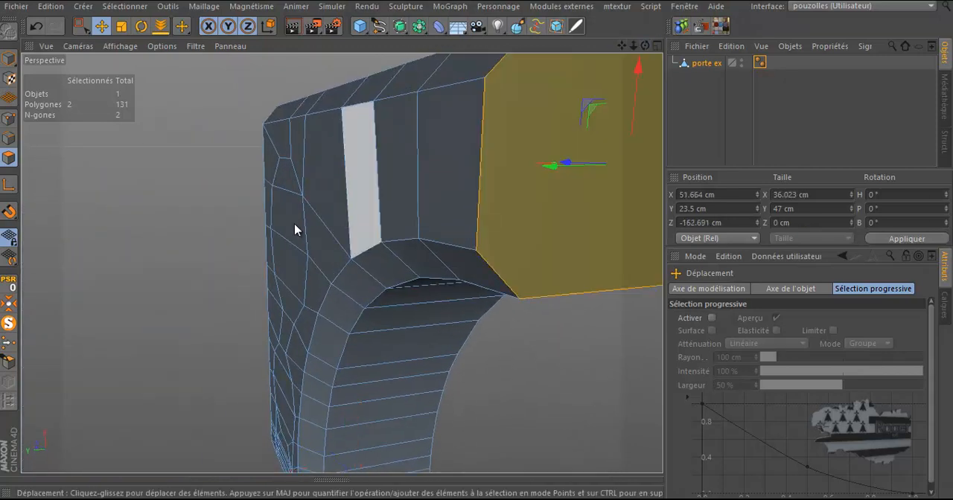
pyautogui.scroll(-5, 199, 246)
pyautogui.scroll(3, 424, 137)
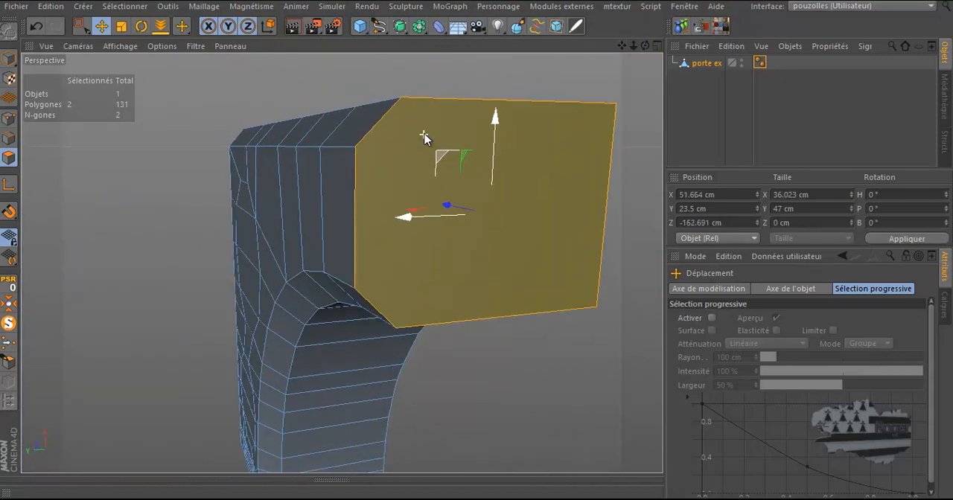
pyautogui.scroll(1, 424, 137)
pyautogui.middleClick(383, 157)
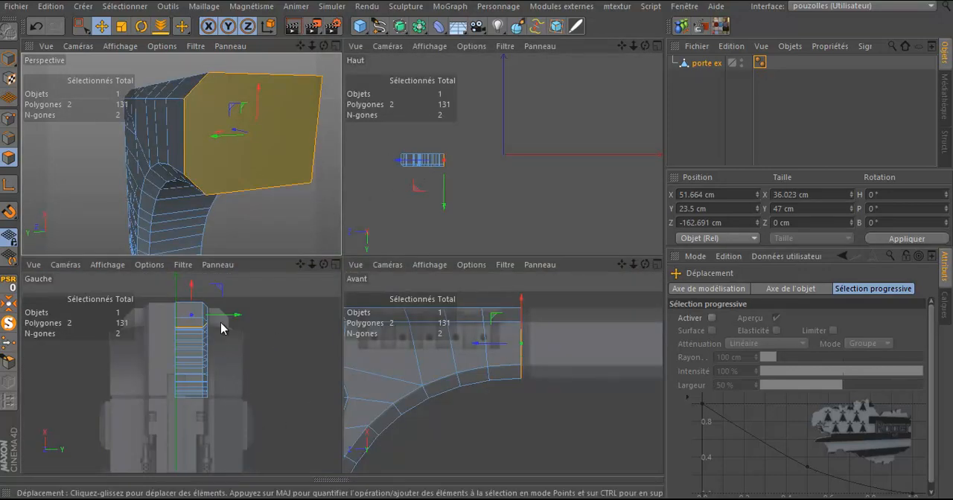
pyautogui.middleClick(499, 325)
pyautogui.scroll(3, 341, 191)
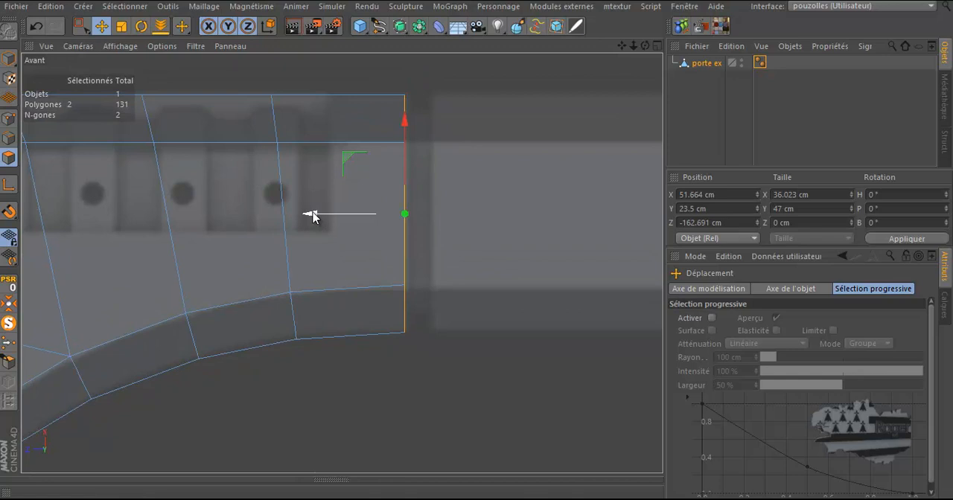
pyautogui.rightClick(517, 96)
pyautogui.click(530, 239)
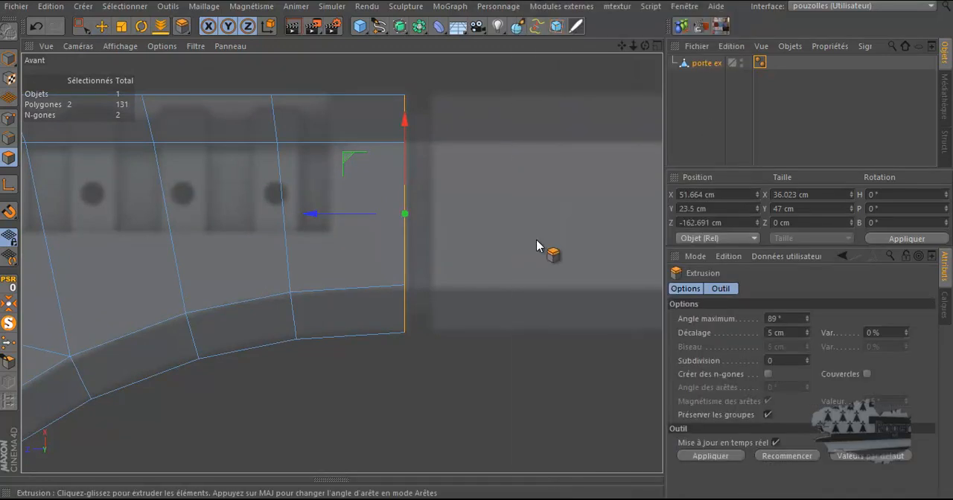
pyautogui.moveTo(530, 242); pyautogui.dragTo(481, 251)
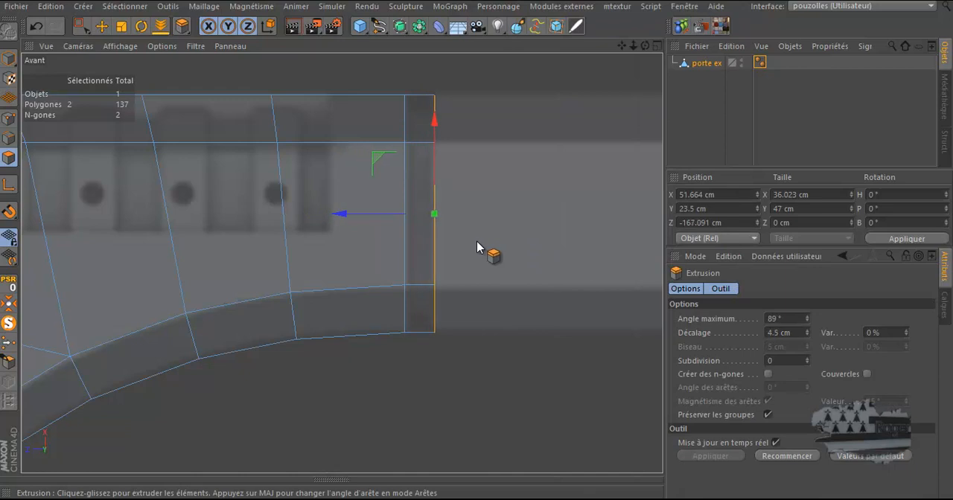
# Undo the 4.5 cm extrusion of the two end polygons at the frame corner's right end
pyautogui.click(43, 30)
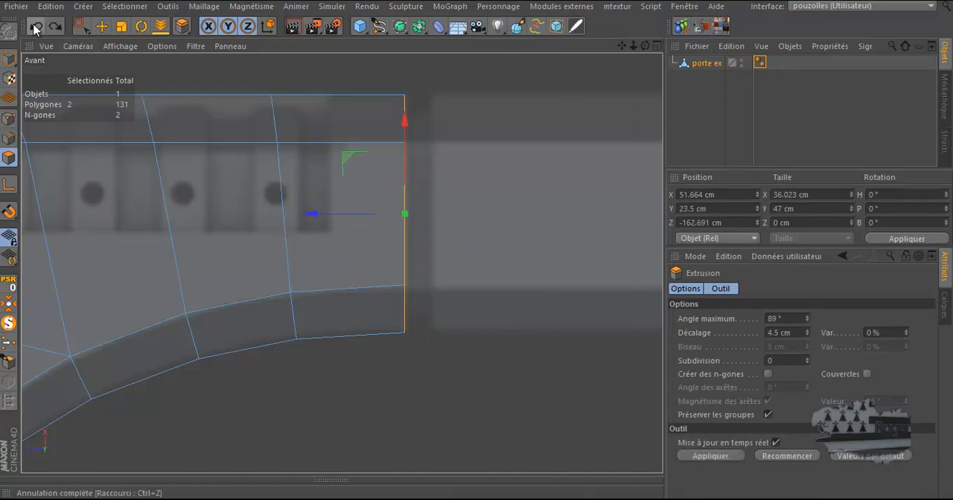
pyautogui.click(440, 84)
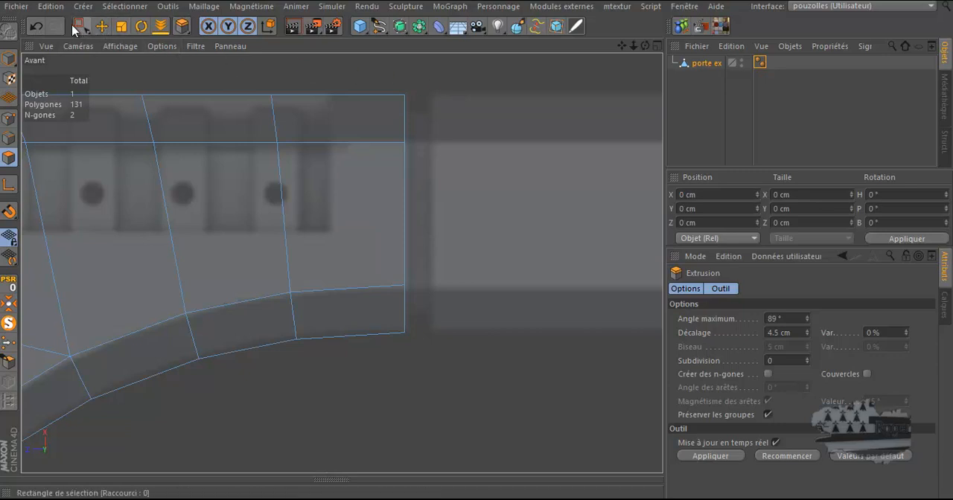
pyautogui.click(36, 27)
# Try to extend the selected end polygons by dragging them with the Move tool along the frame
pyautogui.click(101, 26)
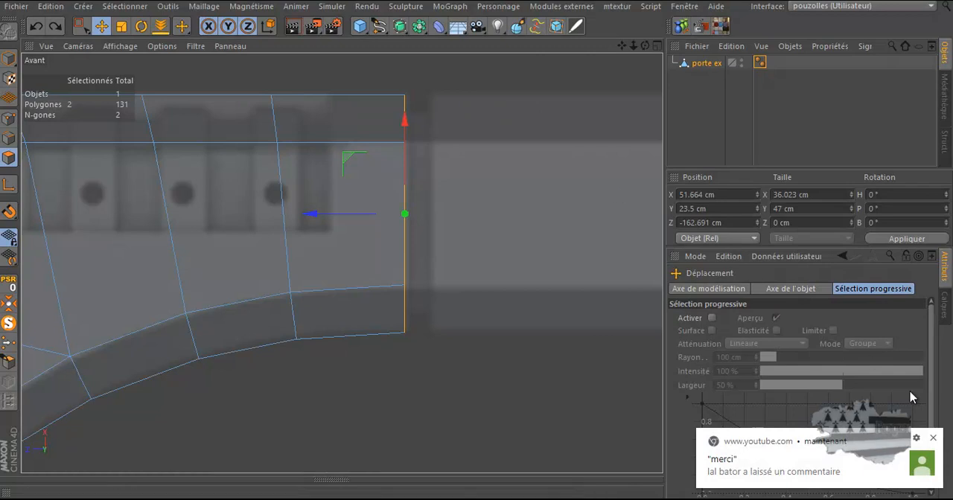
pyautogui.click(934, 440)
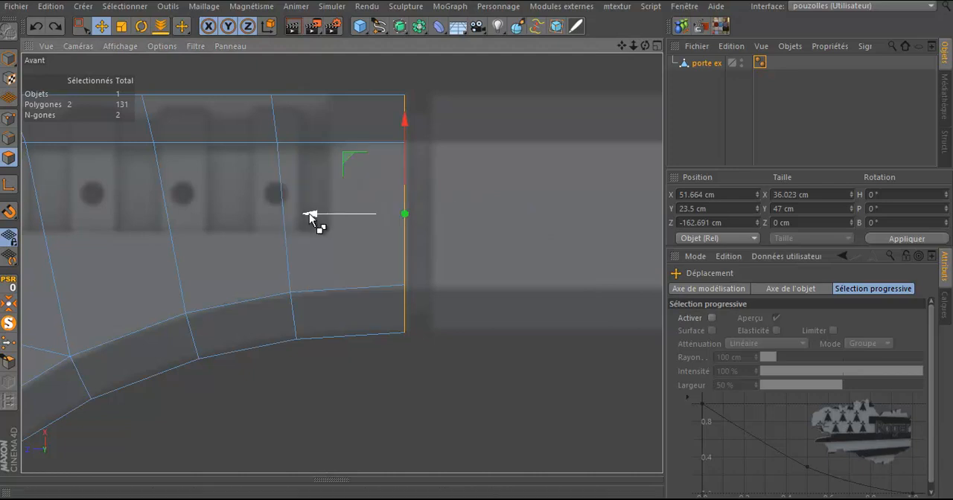
pyautogui.moveTo(310, 214); pyautogui.dragTo(323, 216)
pyautogui.moveTo(334, 218); pyautogui.dragTo(338, 219)
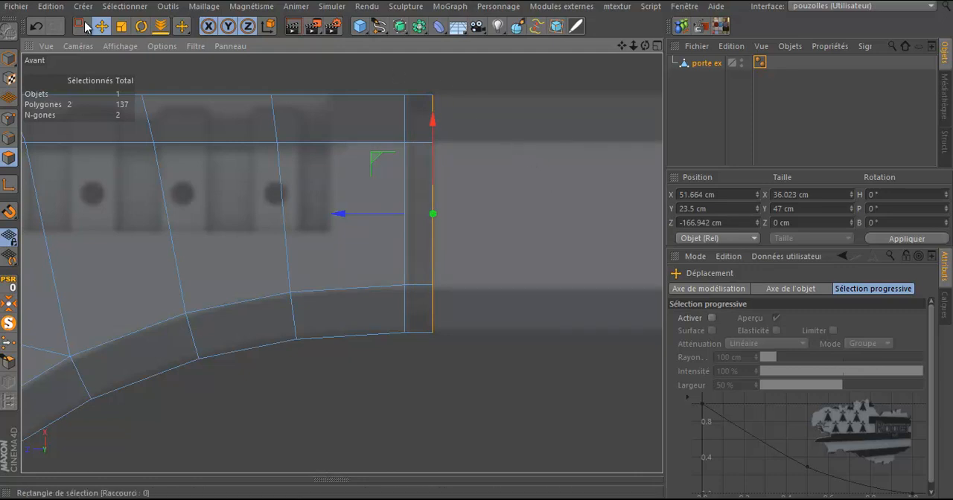
pyautogui.click(36, 26)
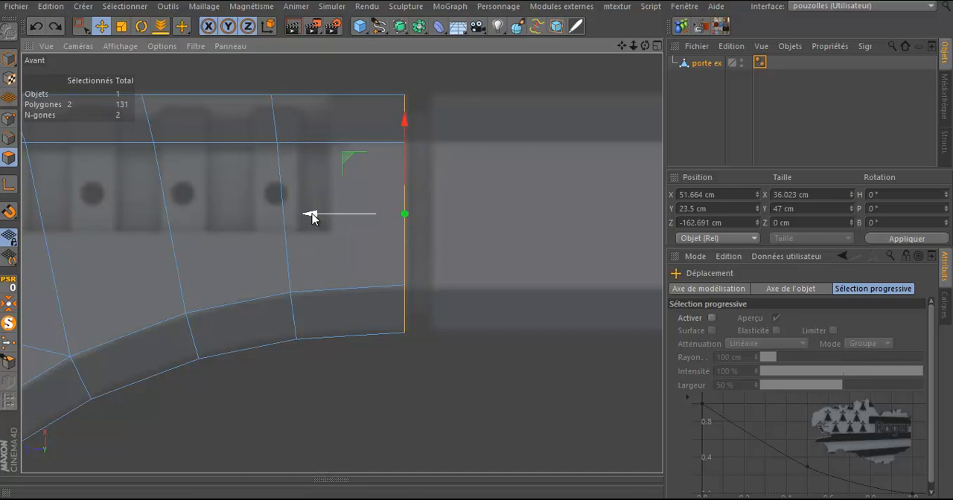
pyautogui.moveTo(312, 213); pyautogui.dragTo(341, 226)
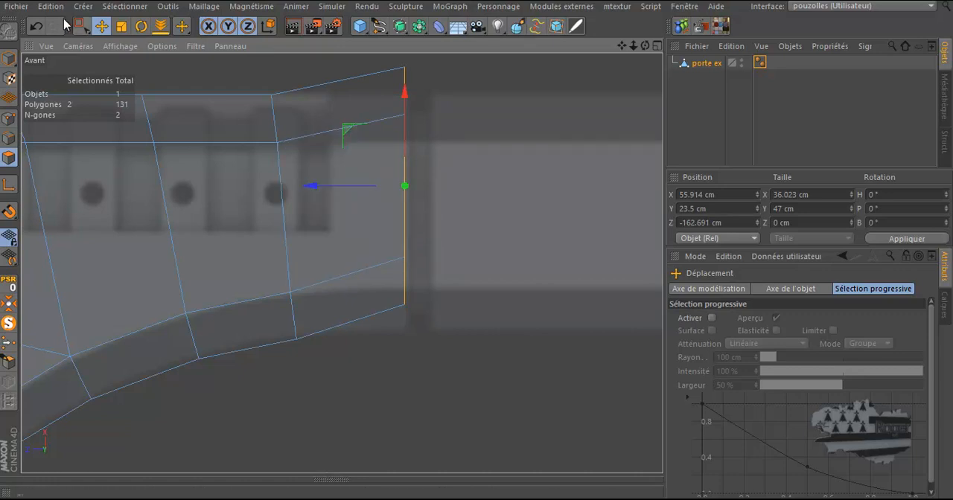
pyautogui.click(36, 26)
# Extrude the end polygons with the Move tool, a short step first, then a long section to the right along the reference
pyautogui.keyDown('ctrl'); pyautogui.moveTo(311, 224); pyautogui.dragTo(343, 228); pyautogui.keyUp('ctrl')
pyautogui.rightClick(475, 151)
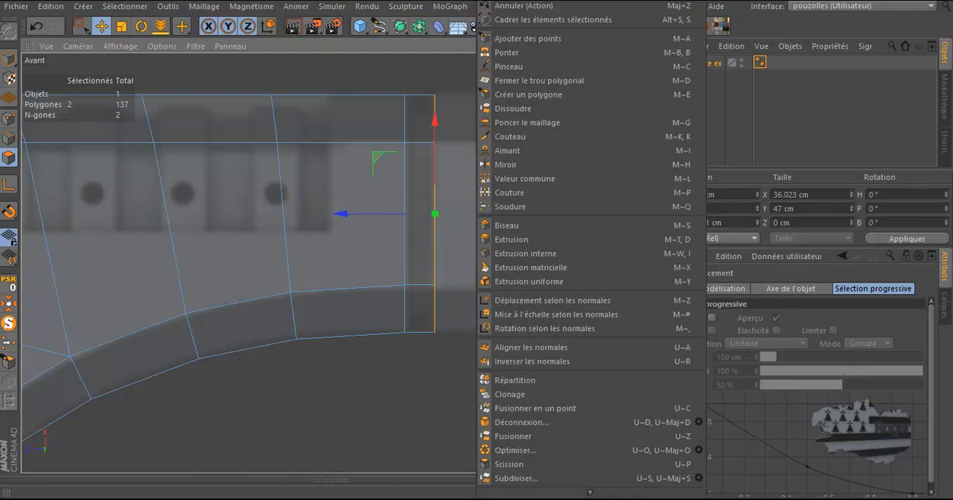
pyautogui.click(455, 5)
pyautogui.keyDown('ctrl'); pyautogui.moveTo(347, 215); pyautogui.dragTo(531, 233); pyautogui.keyUp('ctrl')
pyautogui.scroll(-2, 439, 235)
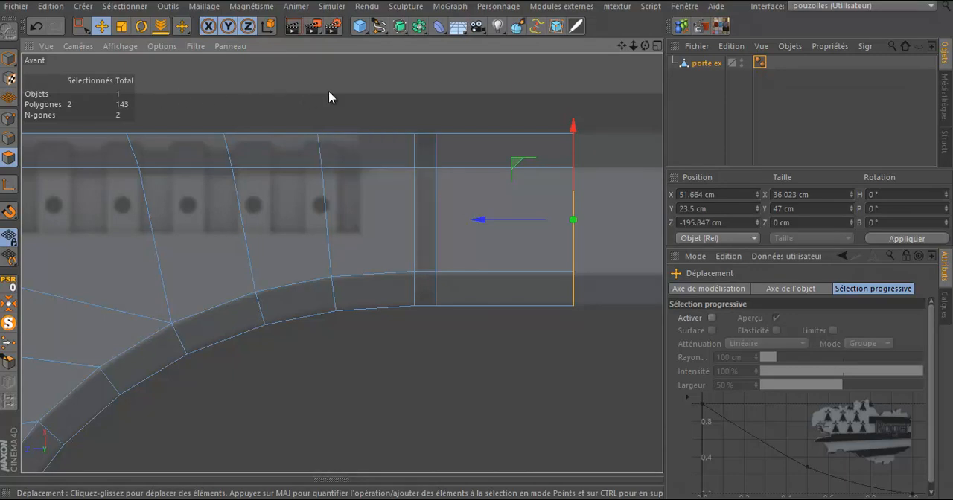
# Ring-select the thin polygon band between the frame corner and its new extension
pyautogui.press('u')
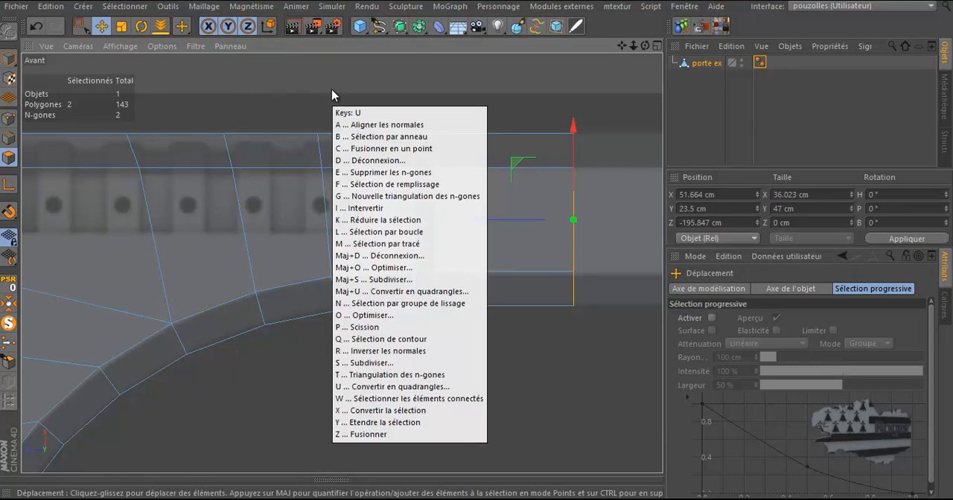
pyautogui.press('b')
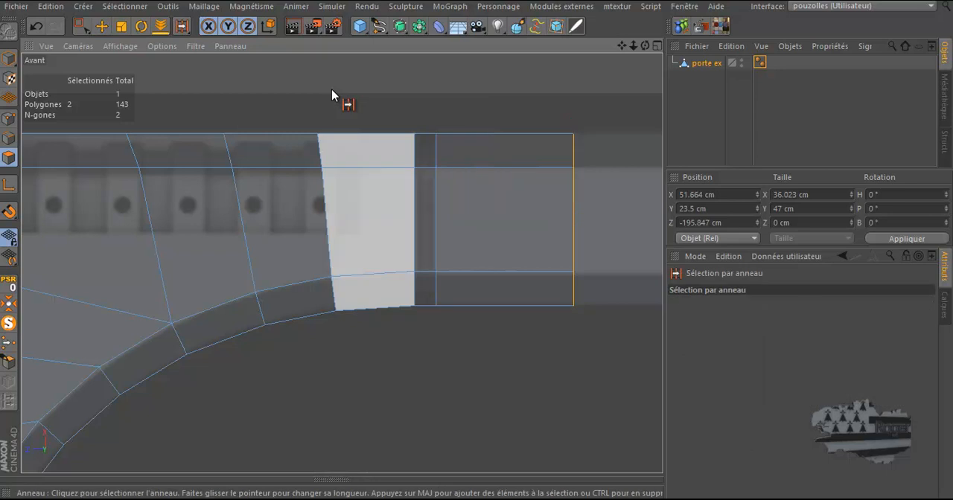
pyautogui.press('u')
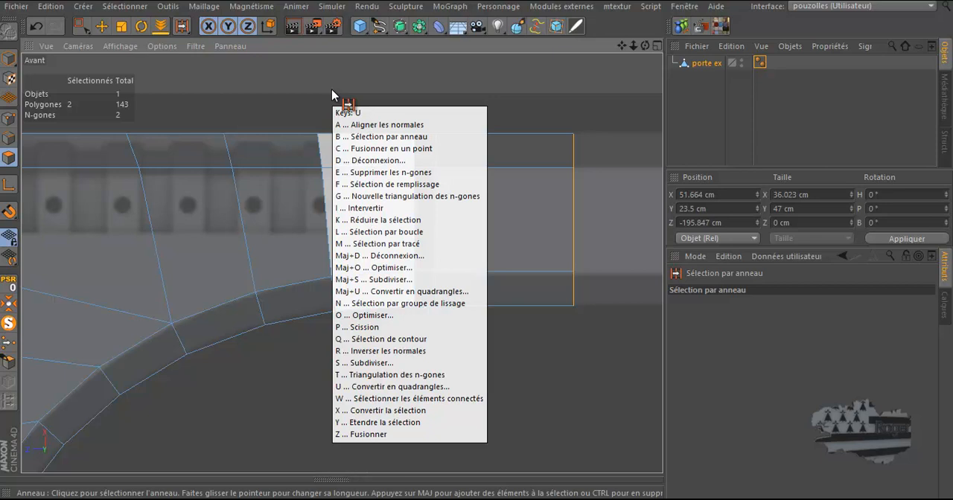
pyautogui.press('b')
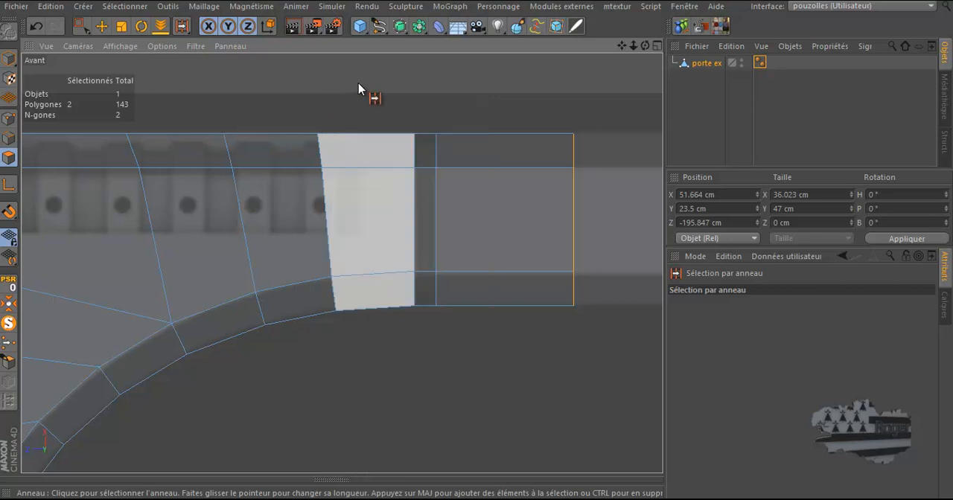
pyautogui.press('u')
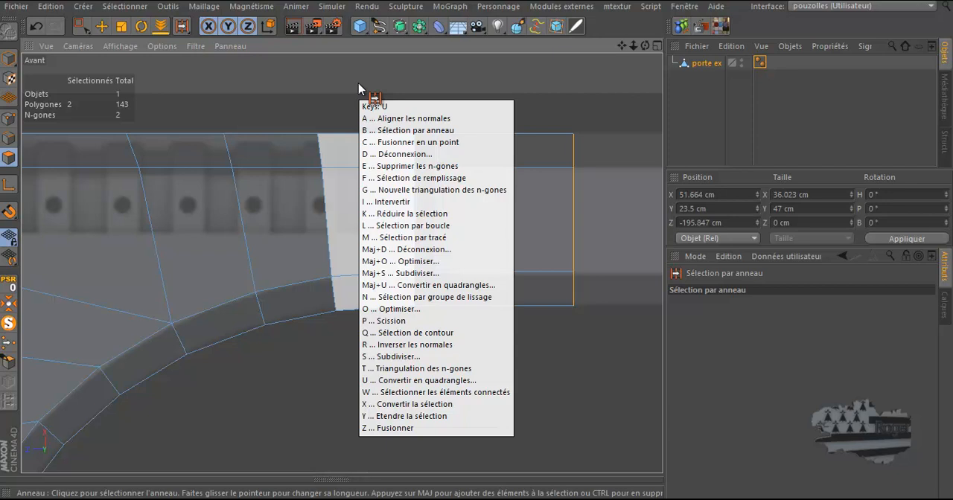
pyautogui.click(358, 83)
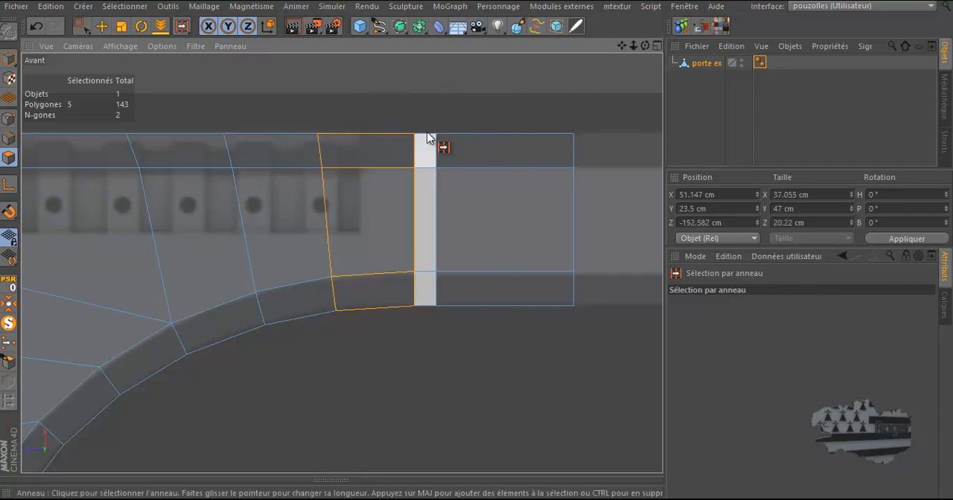
pyautogui.click(428, 138)
pyautogui.middleClick(489, 92)
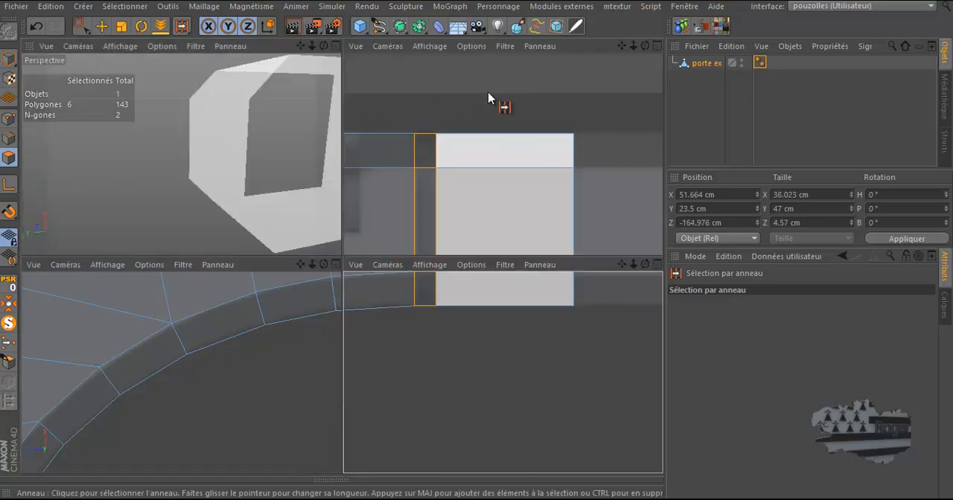
pyautogui.middleClick(293, 167)
pyautogui.moveTo(646, 46); pyautogui.dragTo(613, 75)
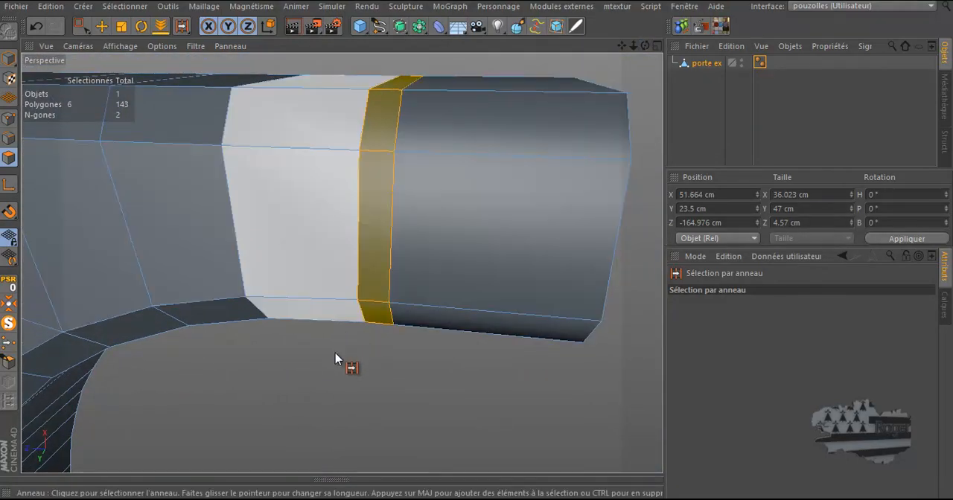
pyautogui.click(336, 355)
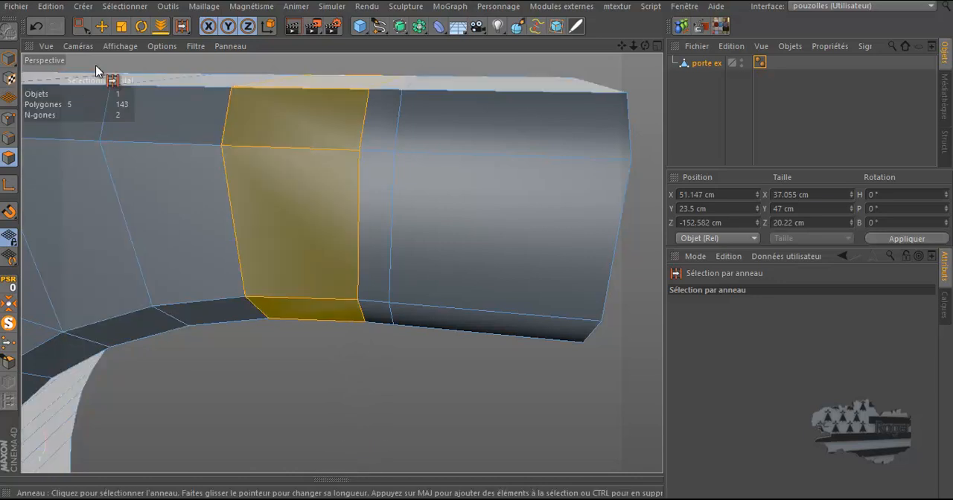
pyautogui.click(102, 26)
pyautogui.click(283, 366)
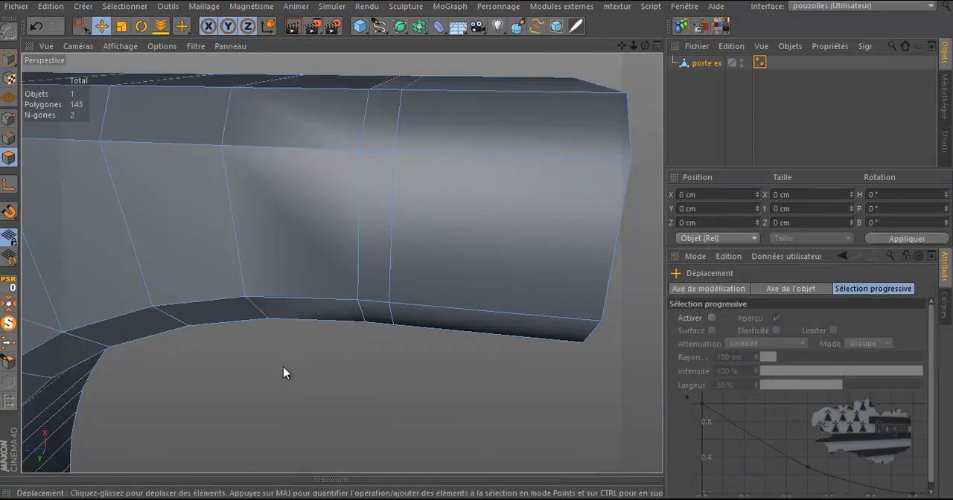
# Loop-select the thin polygon band running around the frame in the perspective view
pyautogui.press('i')
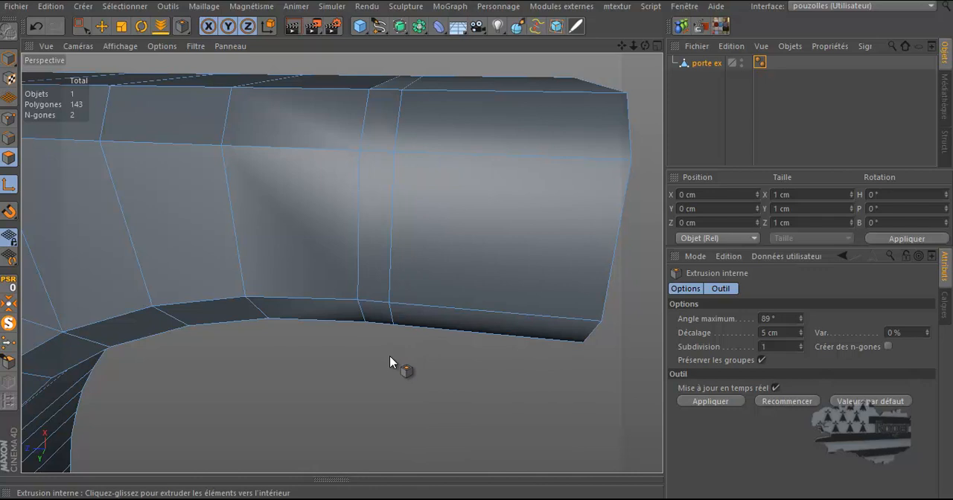
pyautogui.press('u')
pyautogui.press('l')
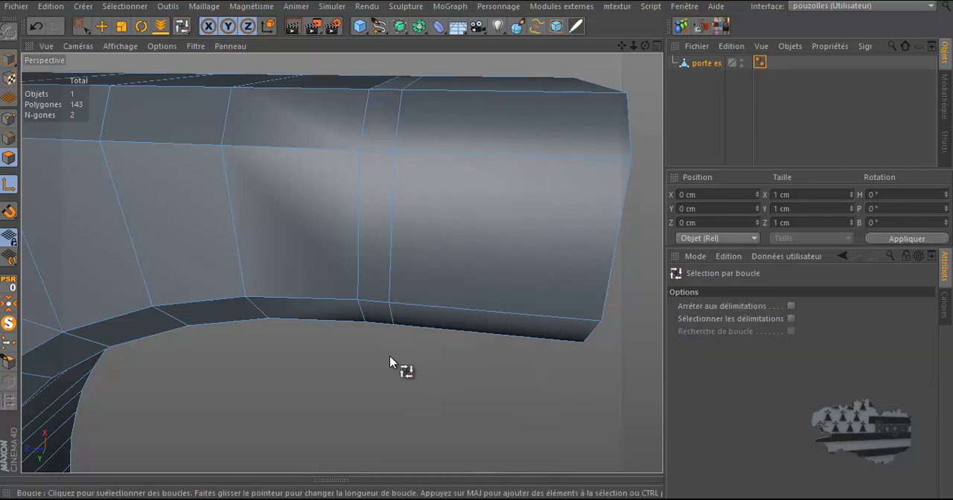
pyautogui.click(380, 299)
pyautogui.keyDown('alt'); pyautogui.moveTo(390, 380); pyautogui.dragTo(349, 384); pyautogui.keyUp('alt')
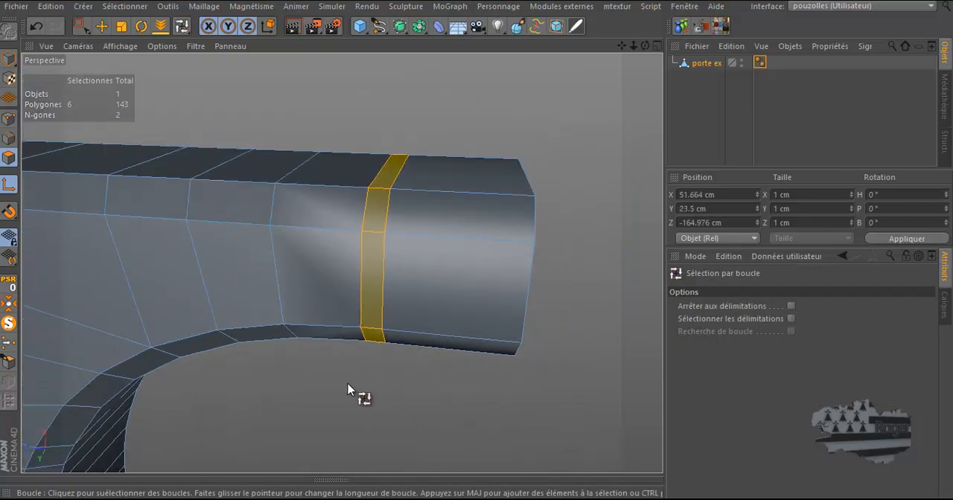
pyautogui.moveTo(645, 45); pyautogui.dragTo(477, 248)
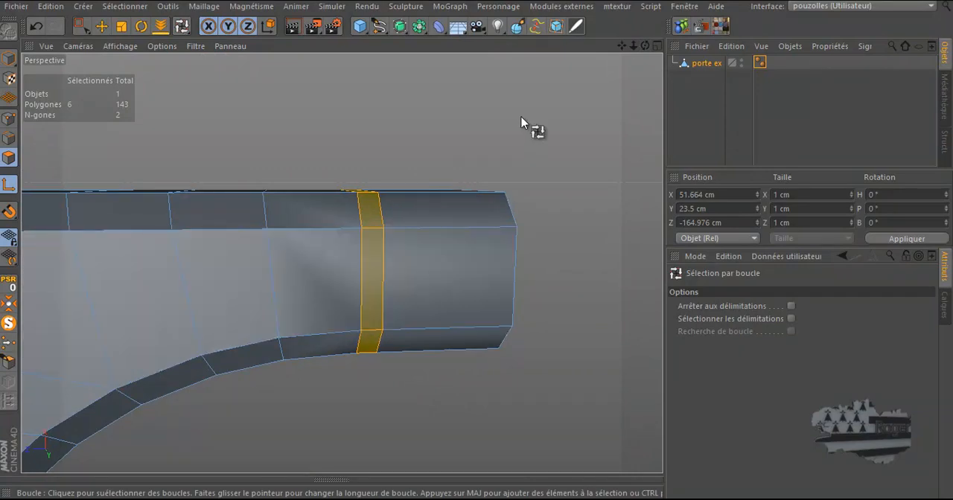
# Lower the object's Phong smoothing angle to 43°
pyautogui.click(759, 64)
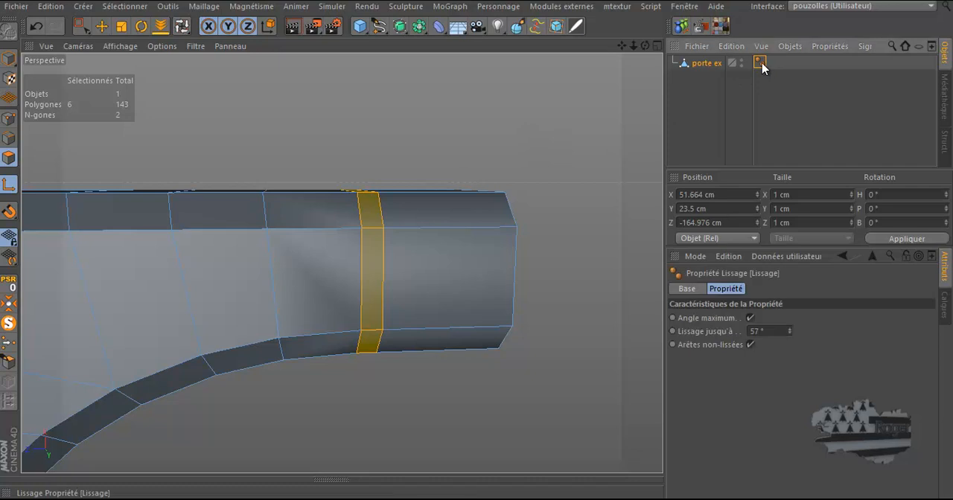
pyautogui.click(790, 332)
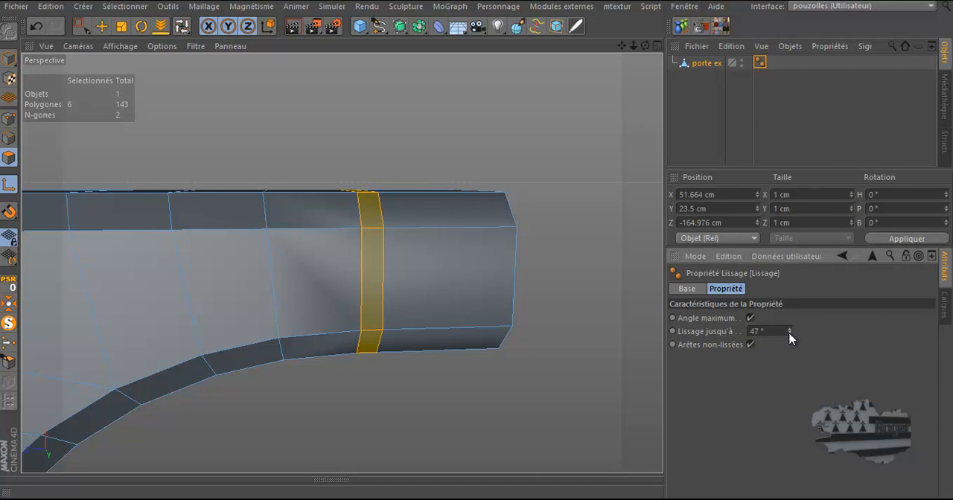
pyautogui.click(791, 333)
pyautogui.click(791, 333)
pyautogui.click(790, 333)
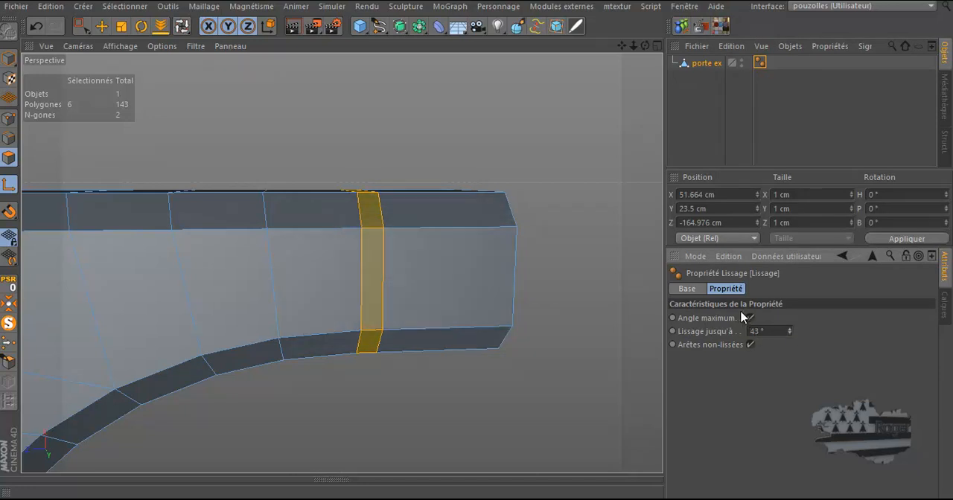
# Extrude the selected polygon loop slightly inward, by about -0.22 cm
pyautogui.moveTo(646, 46); pyautogui.dragTo(479, 245)
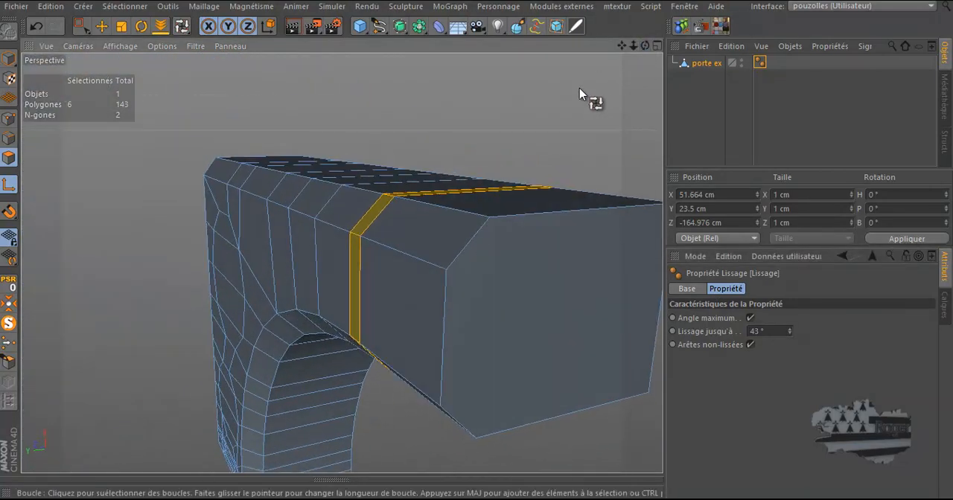
pyautogui.scroll(5, 360, 243)
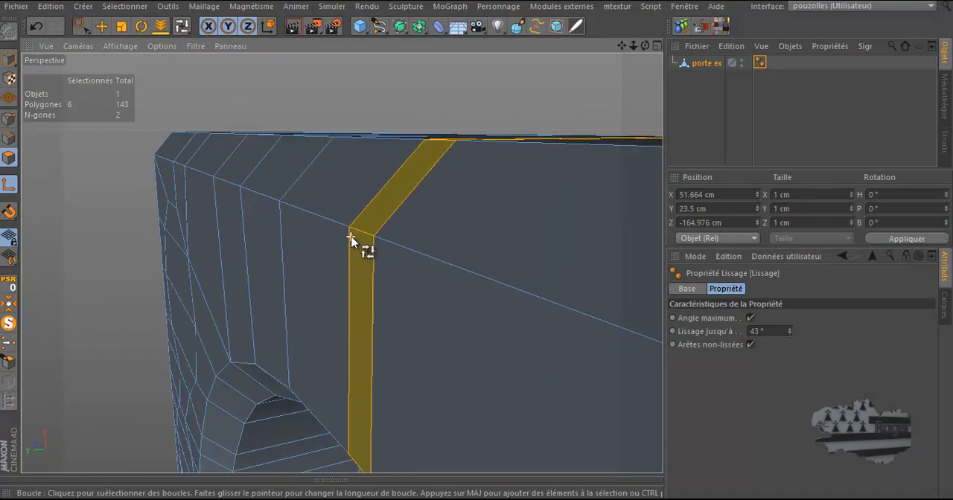
pyautogui.moveTo(647, 46); pyautogui.dragTo(529, 73)
pyautogui.rightClick(510, 67)
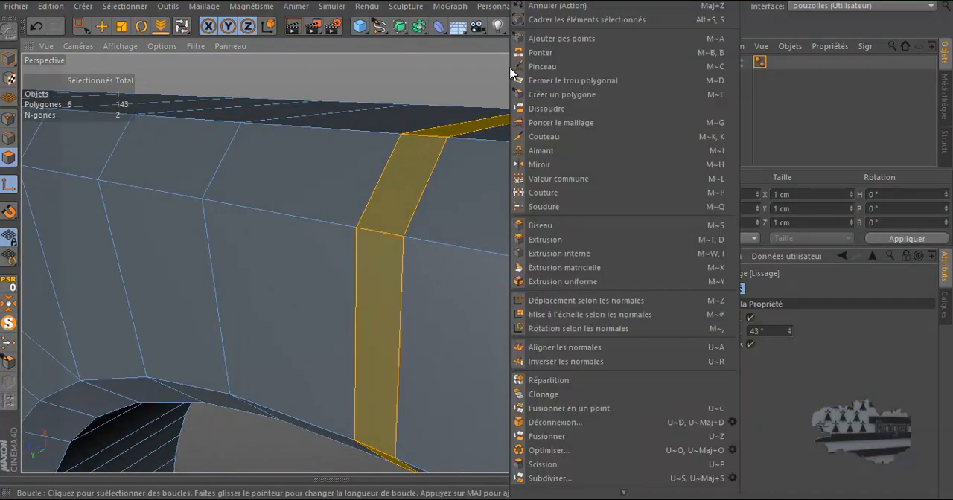
pyautogui.click(546, 240)
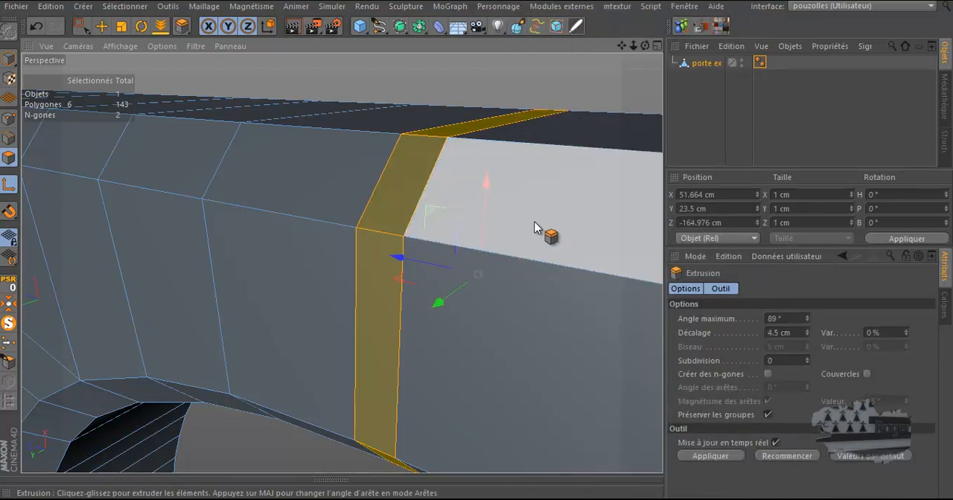
pyautogui.moveTo(478, 247); pyautogui.dragTo(476, 246)
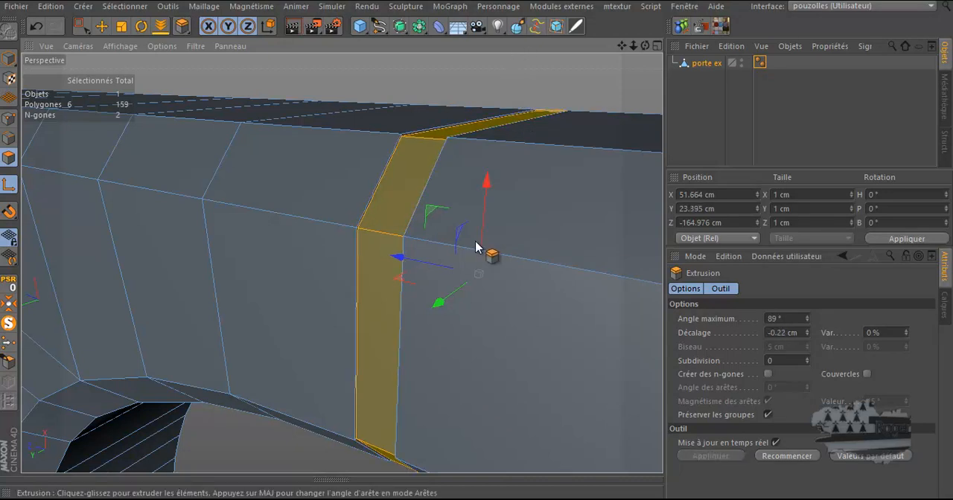
# Extrude the loop again inward by about -1.25 cm to form a recessed groove
pyautogui.scroll(4, 403, 142)
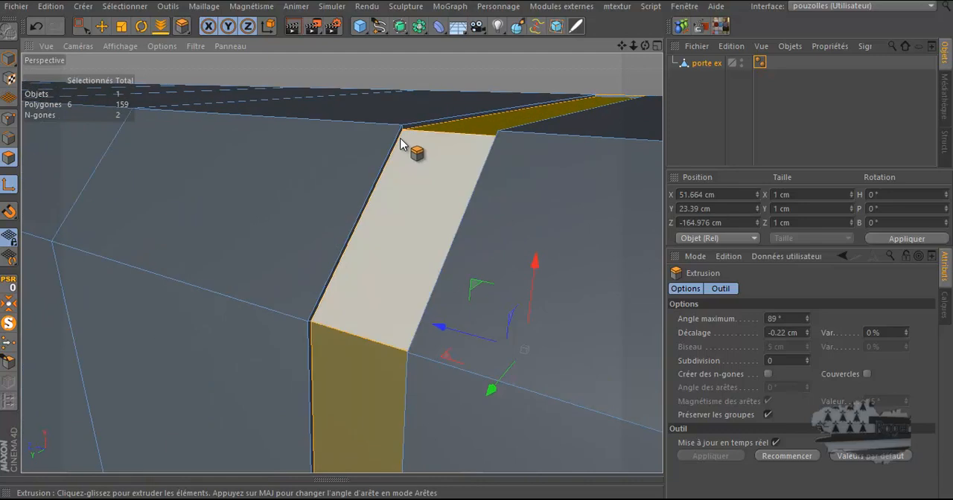
pyautogui.moveTo(488, 252); pyautogui.dragTo(477, 248)
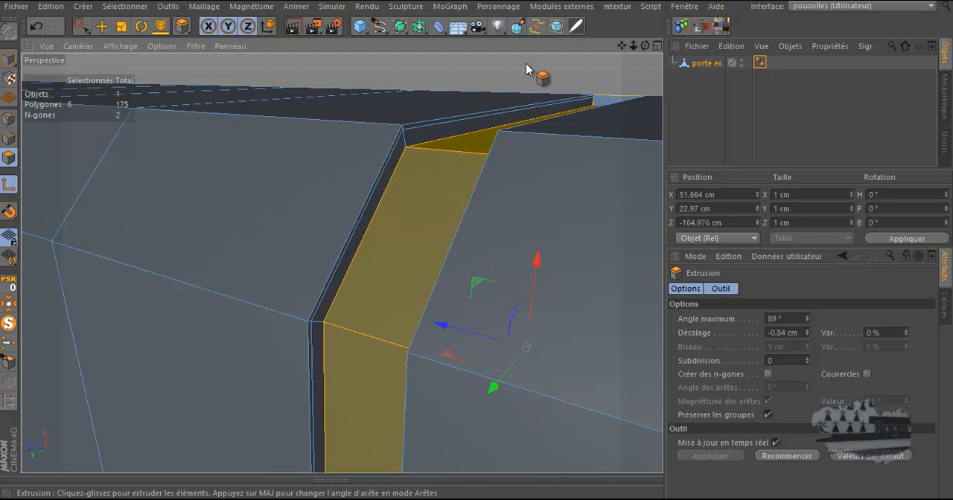
pyautogui.click(36, 27)
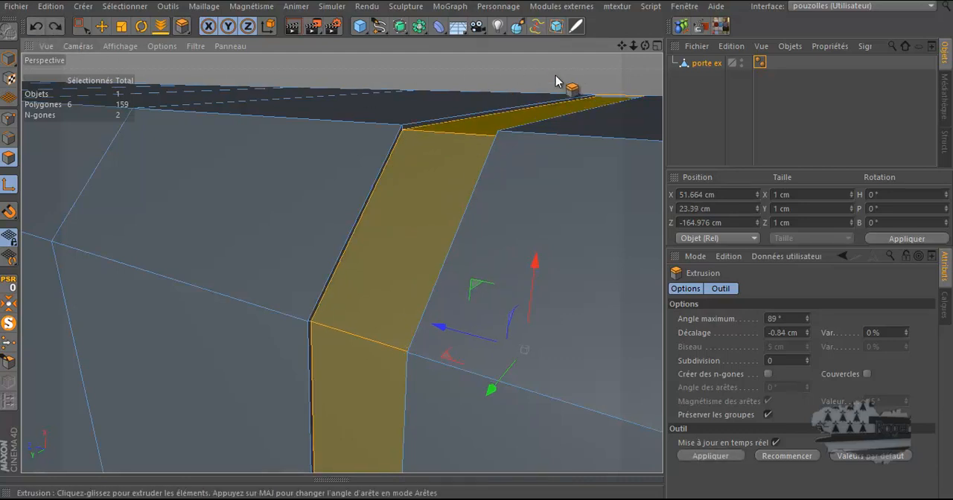
pyautogui.moveTo(476, 250); pyautogui.dragTo(479, 249)
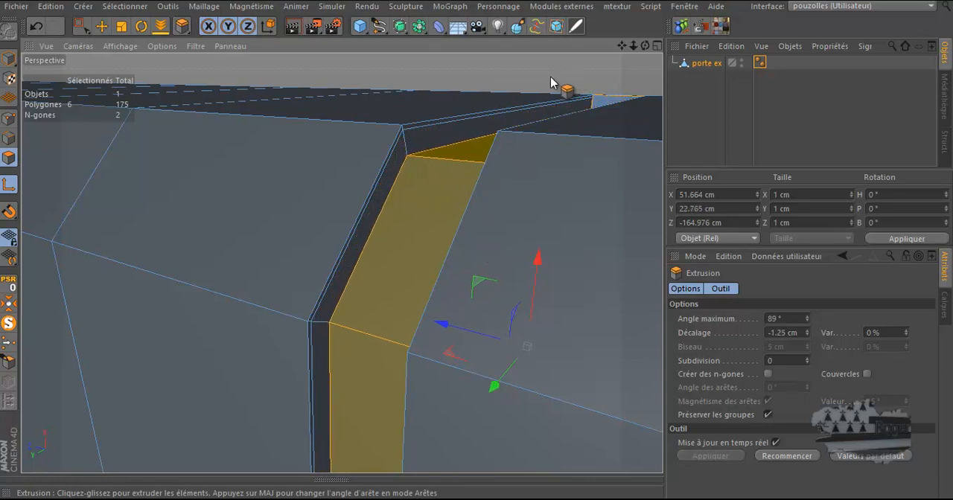
# Undo the last extrusion and extrude the selected loop inward again by about -2.52 cm, working in the front view
pyautogui.middleClick(555, 80)
pyautogui.middleClick(514, 362)
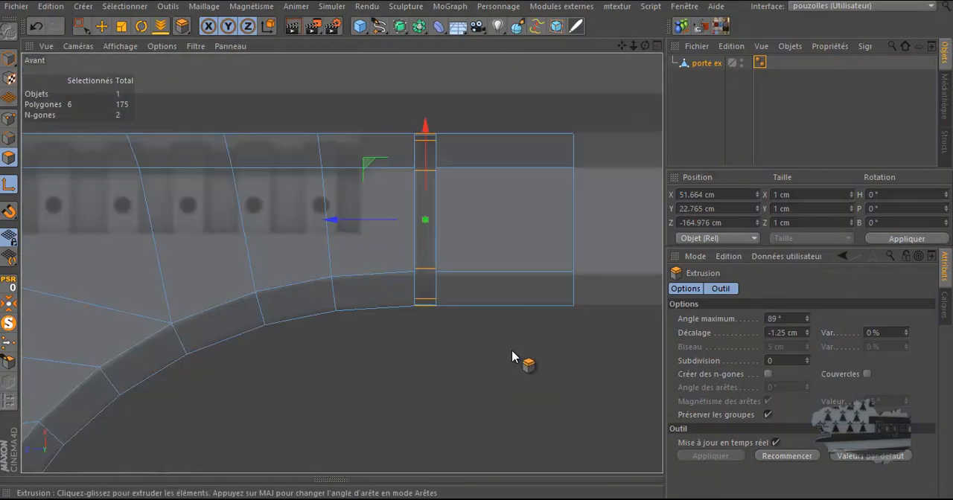
pyautogui.scroll(5, 419, 161)
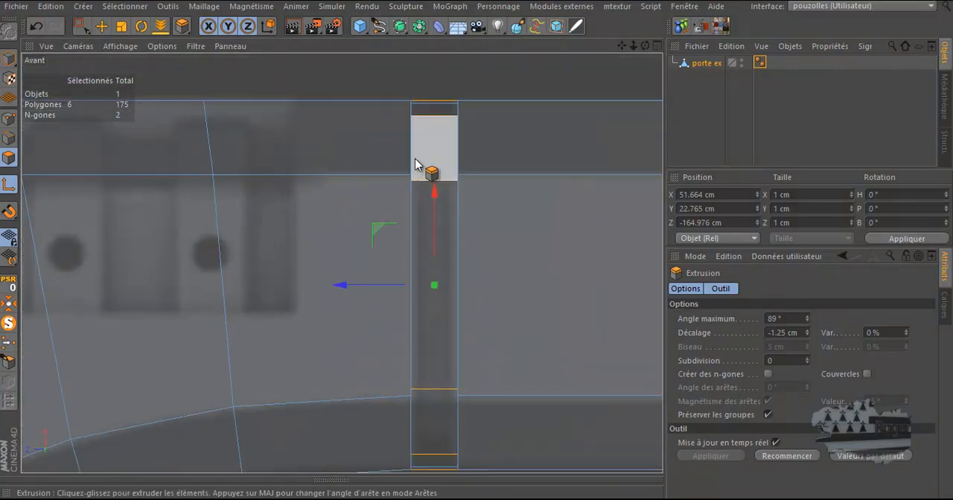
pyautogui.scroll(-3, 379, 179)
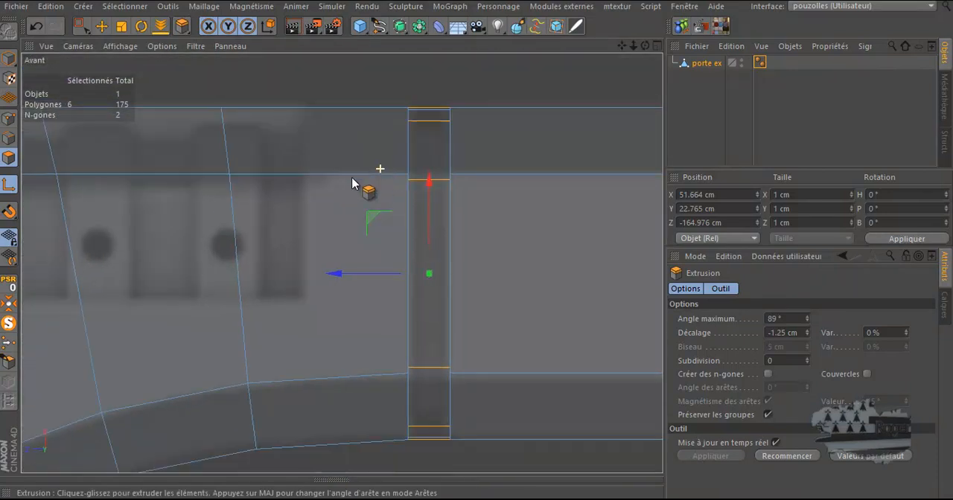
pyautogui.scroll(-1, 357, 350)
pyautogui.scroll(3, 382, 404)
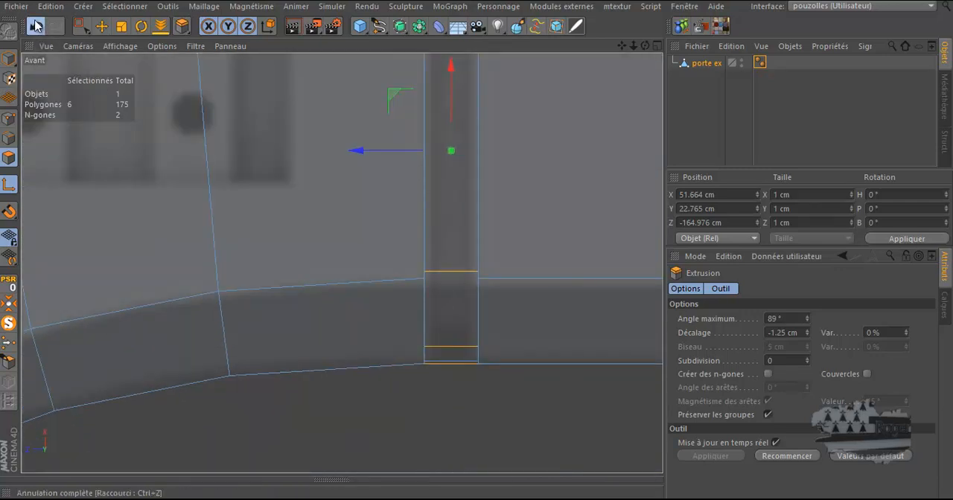
pyautogui.click(36, 26)
pyautogui.moveTo(558, 414); pyautogui.dragTo(477, 249)
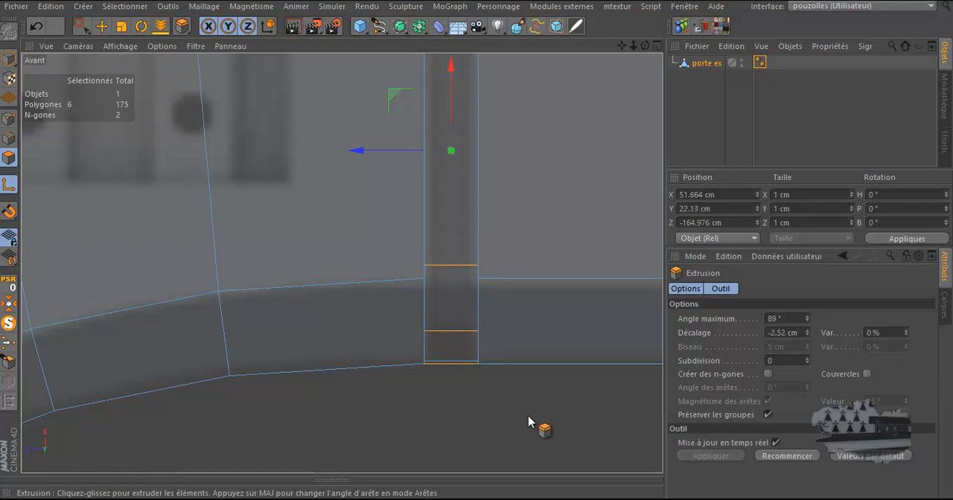
# Extrude the loop once more, slightly inward by about -0.13 cm, in the perspective view
pyautogui.middleClick(528, 416)
pyautogui.middleClick(306, 167)
pyautogui.keyDown('alt'); pyautogui.moveTo(347, 159); pyautogui.dragTo(476, 247); pyautogui.keyUp('alt')
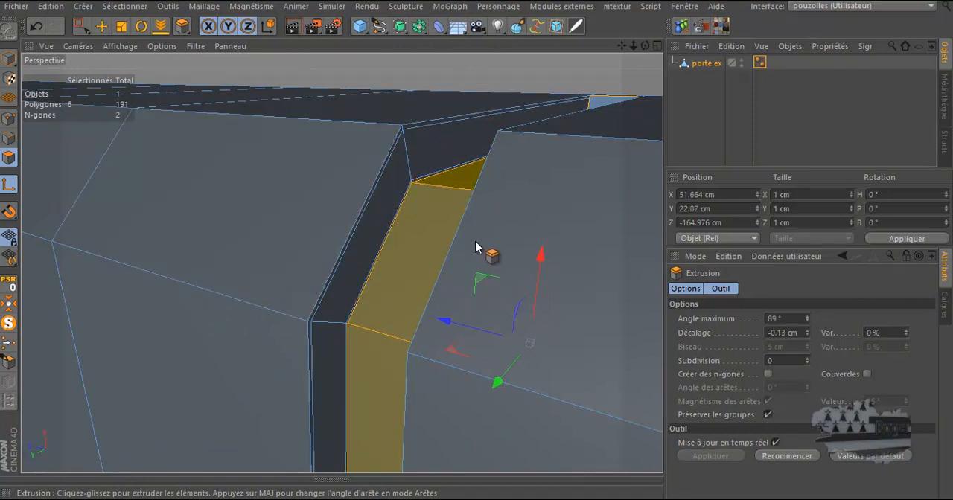
# Delete the thin leftover polygons capping the groove's upper end at the frame's top corner
pyautogui.keyDown('alt'); pyautogui.moveTo(517, 82); pyautogui.dragTo(519, 80); pyautogui.keyUp('alt')
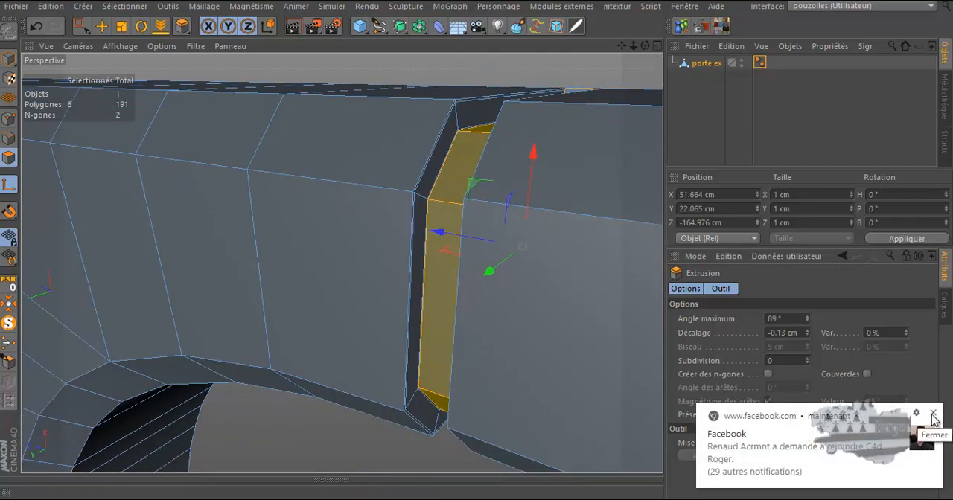
pyautogui.click(933, 415)
pyautogui.keyDown('alt'); pyautogui.moveTo(458, 249); pyautogui.dragTo(474, 247); pyautogui.keyUp('alt')
pyautogui.scroll(-3, 366, 152)
pyautogui.scroll(-2, 316, 149)
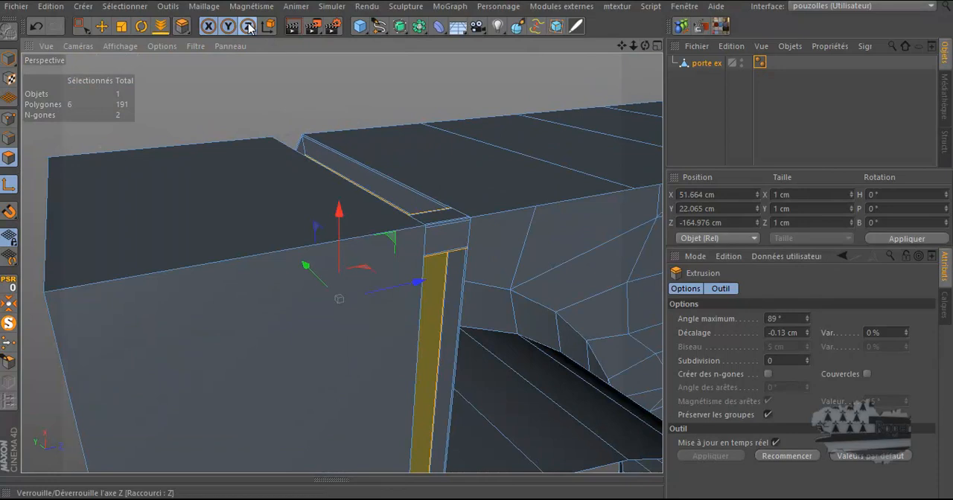
pyautogui.click(101, 26)
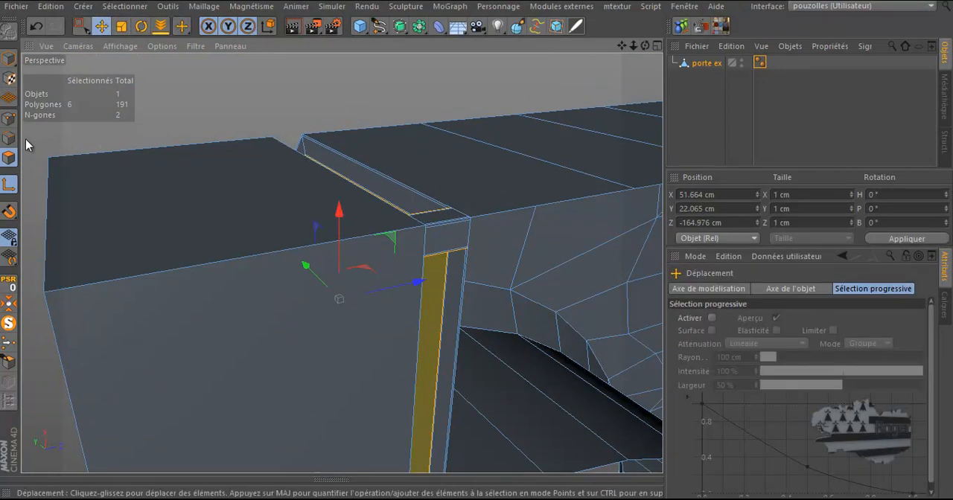
pyautogui.click(437, 220)
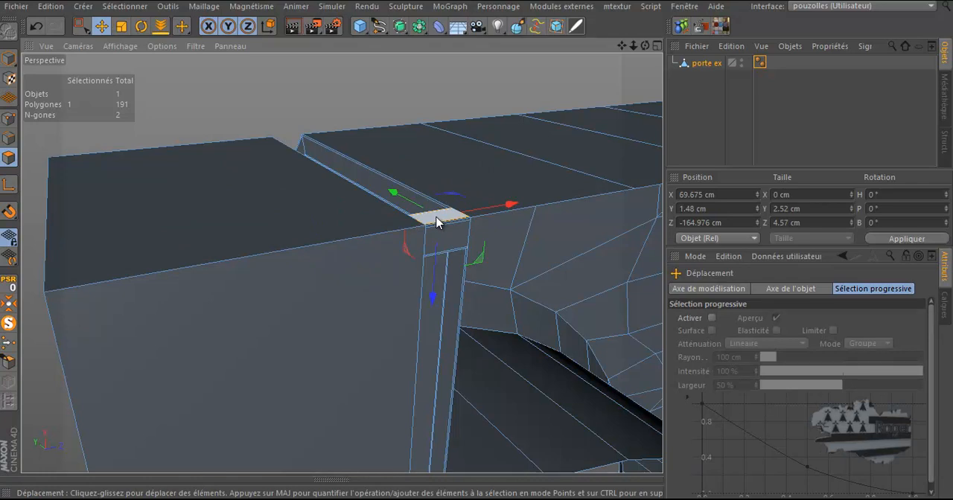
pyautogui.scroll(3, 447, 212)
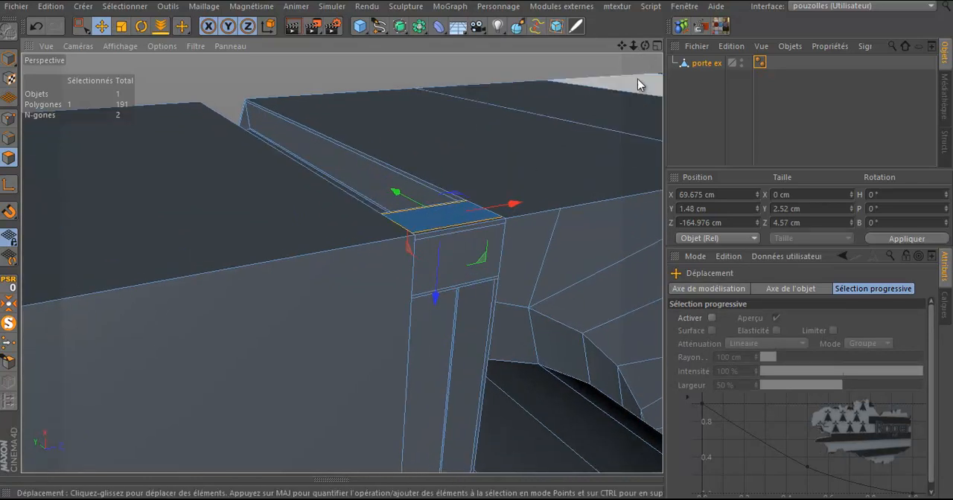
pyautogui.moveTo(645, 45); pyautogui.dragTo(497, 156)
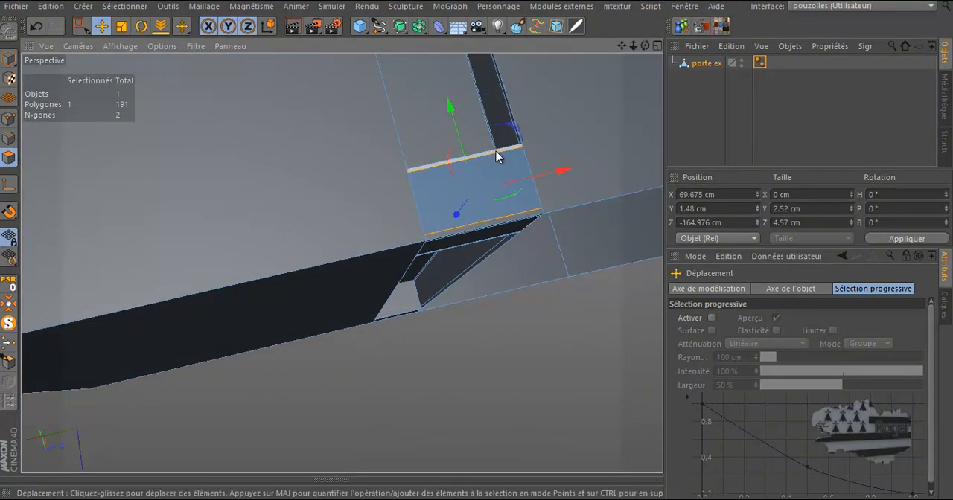
pyautogui.click(496, 156)
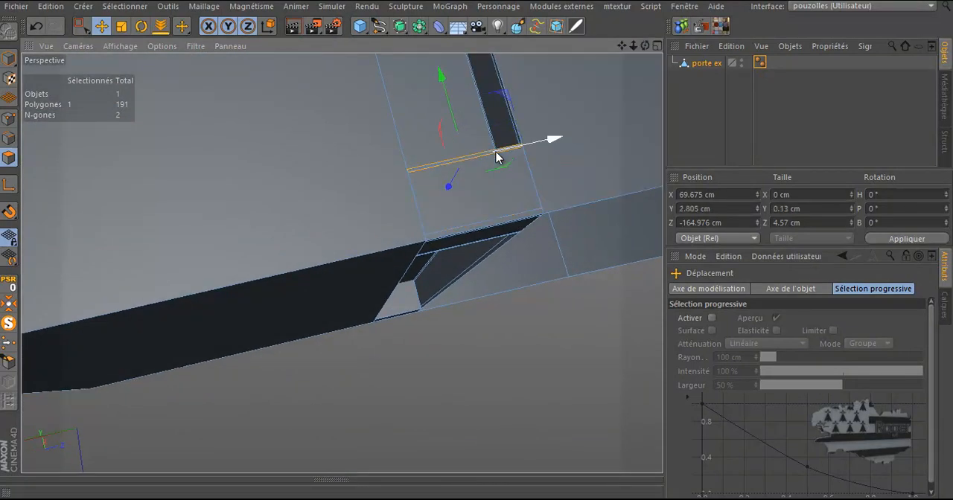
pyautogui.press('Delete')
pyautogui.click(489, 173)
pyautogui.press('Delete')
pyautogui.click(478, 160)
pyautogui.press('Delete')
pyautogui.click(486, 229)
pyautogui.press('Delete')
pyautogui.click(484, 232)
pyautogui.press('Delete')
pyautogui.click(479, 238)
pyautogui.press('Delete')
pyautogui.scroll(3, 473, 246)
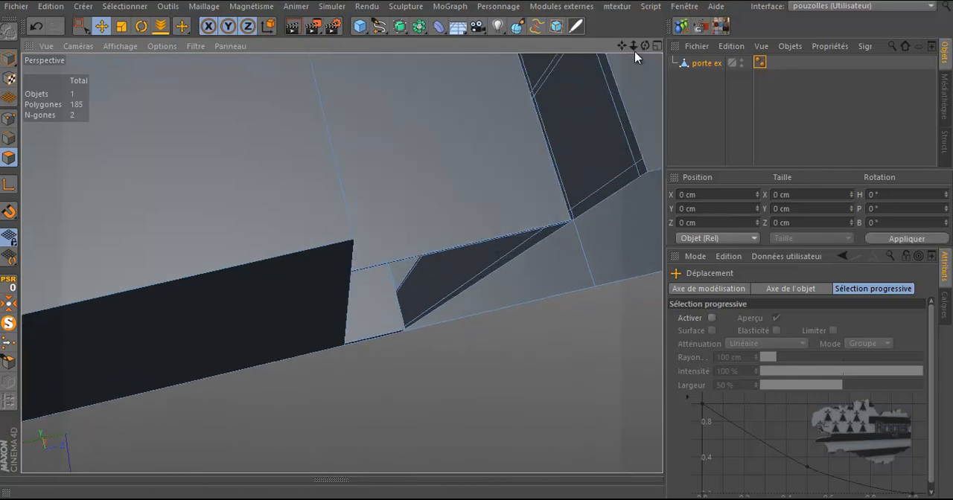
pyautogui.moveTo(646, 47)
pyautogui.mouseDown()
pyautogui.moveTo(477, 241)
pyautogui.moveTo(640, 51)
pyautogui.mouseUp()
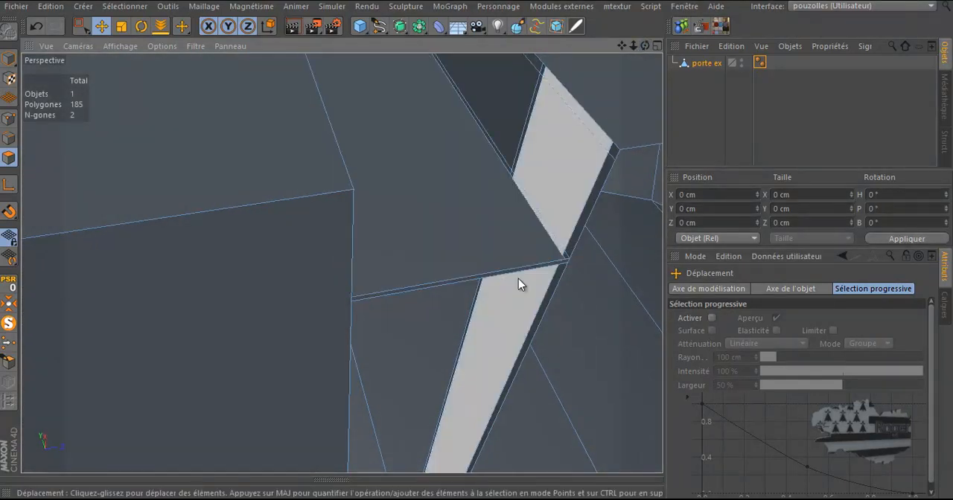
pyautogui.click(513, 277)
pyautogui.press('Delete')
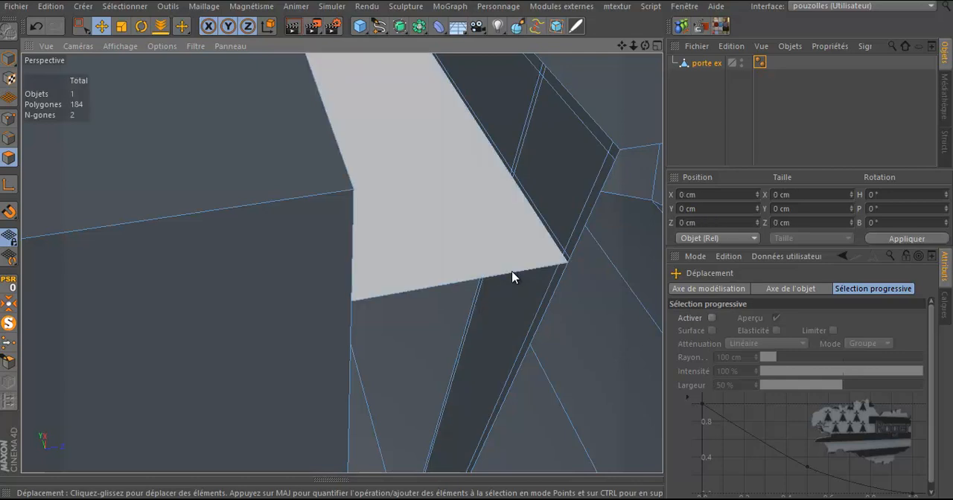
# Delete the leftover polygons closing off the groove's lower end near the floor
pyautogui.moveTo(646, 46)
pyautogui.mouseDown()
pyautogui.moveTo(478, 243)
pyautogui.moveTo(477, 233)
pyautogui.mouseUp()
pyautogui.moveTo(477, 174); pyautogui.dragTo(478, 240)
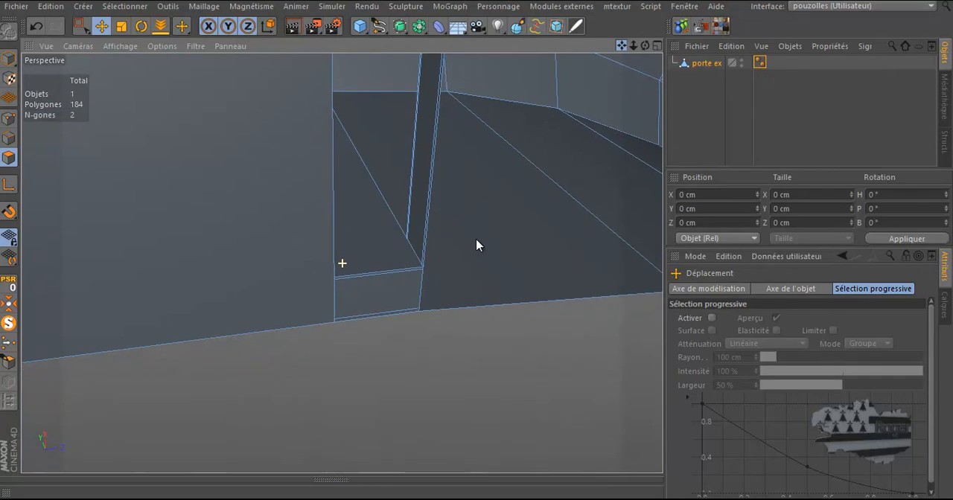
pyautogui.scroll(4, 361, 331)
pyautogui.scroll(5, 370, 321)
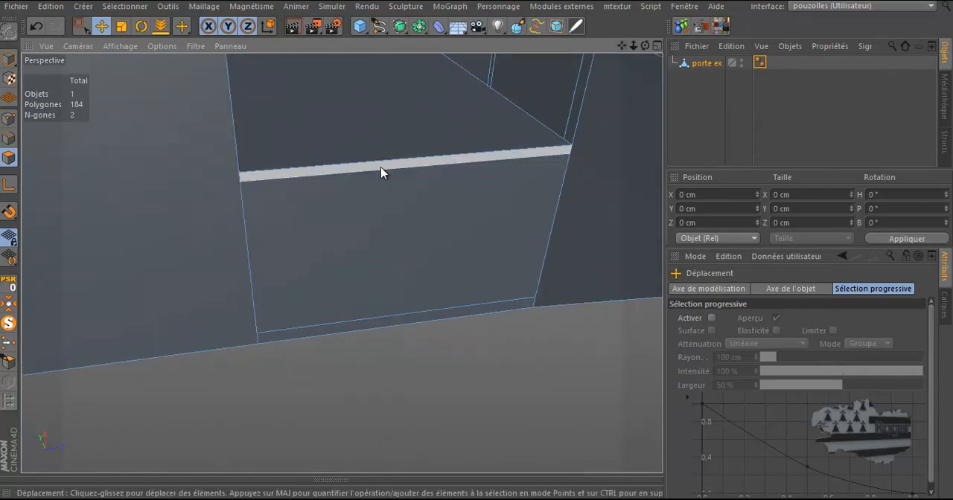
pyautogui.click(380, 168)
pyautogui.press('Delete')
pyautogui.click(383, 219)
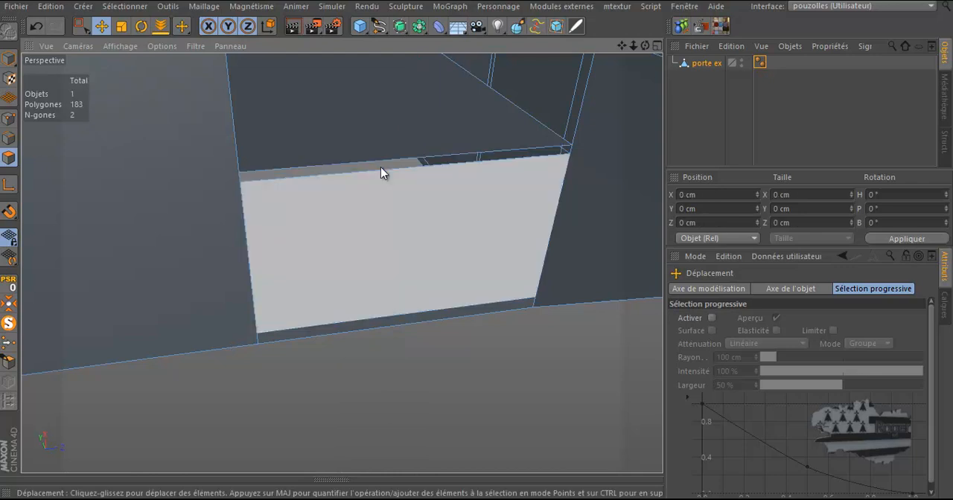
pyautogui.press('Delete')
pyautogui.click(382, 322)
pyautogui.press('Delete')
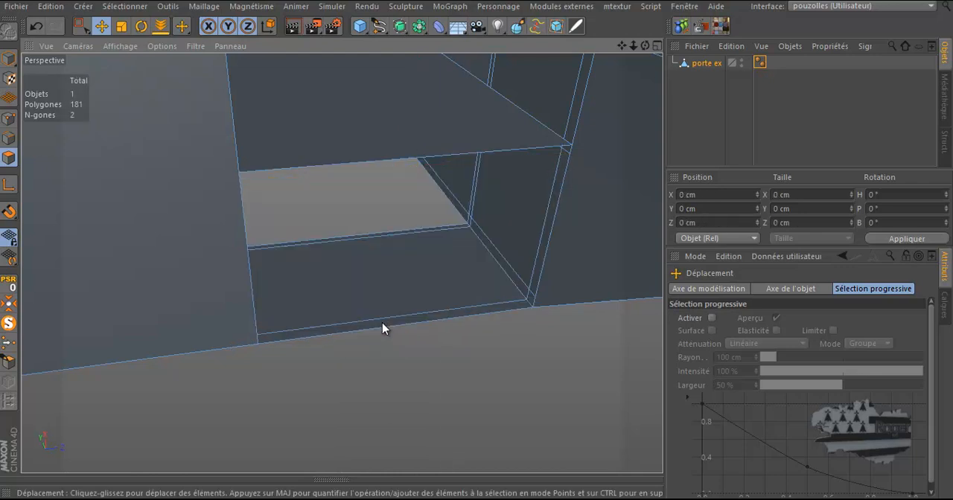
pyautogui.click(379, 318)
pyautogui.press('Delete')
pyautogui.click(380, 321)
pyautogui.press('Delete')
pyautogui.click(376, 244)
pyautogui.press('Delete')
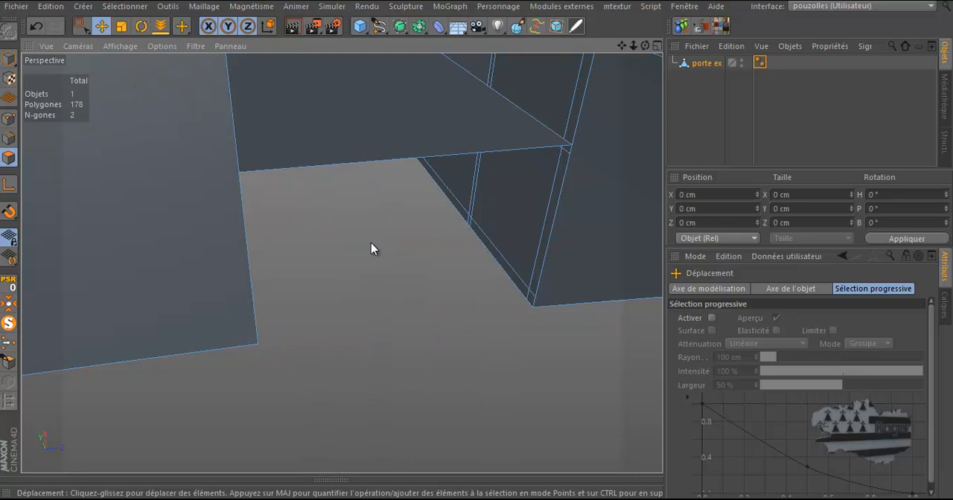
# Select the vertex at the groove's inner corner and inspect the surrounding geometry from several angles
pyautogui.moveTo(477, 240); pyautogui.dragTo(477, 245)
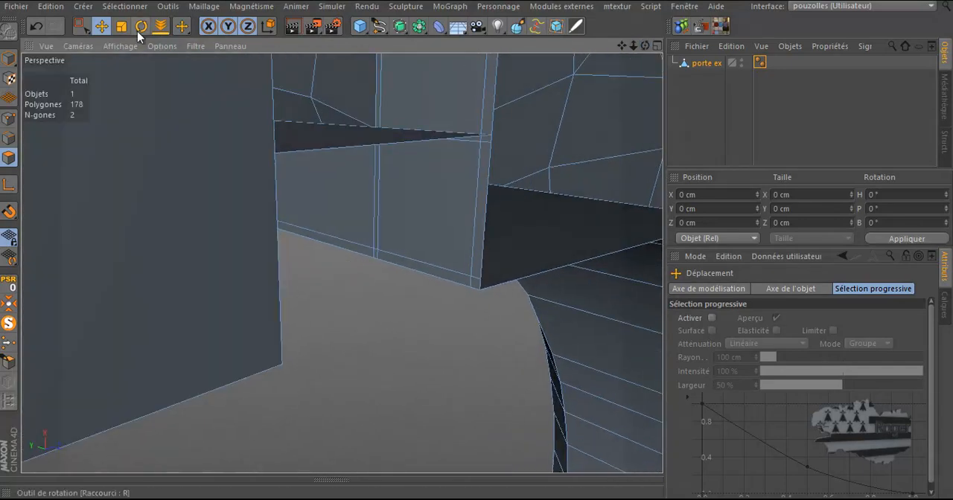
pyautogui.click(81, 26)
pyautogui.click(9, 118)
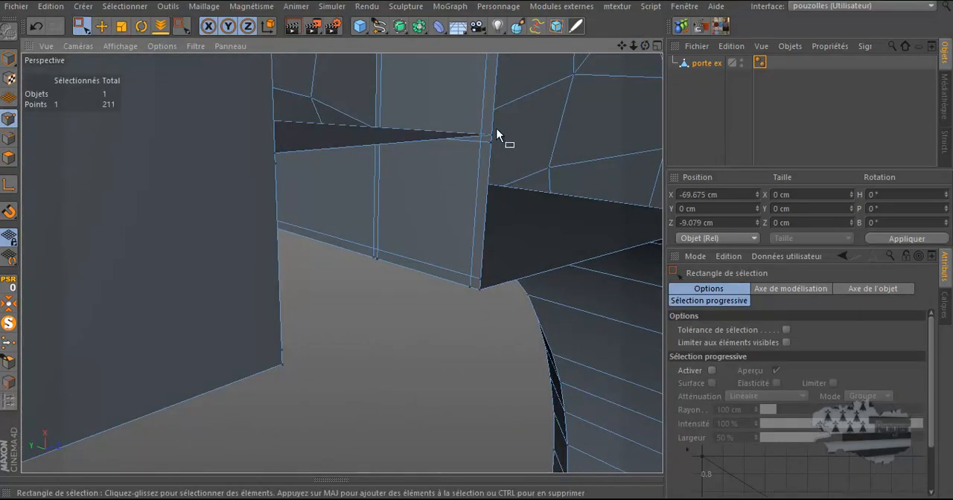
pyautogui.scroll(5, 497, 136)
pyautogui.scroll(-6, 499, 138)
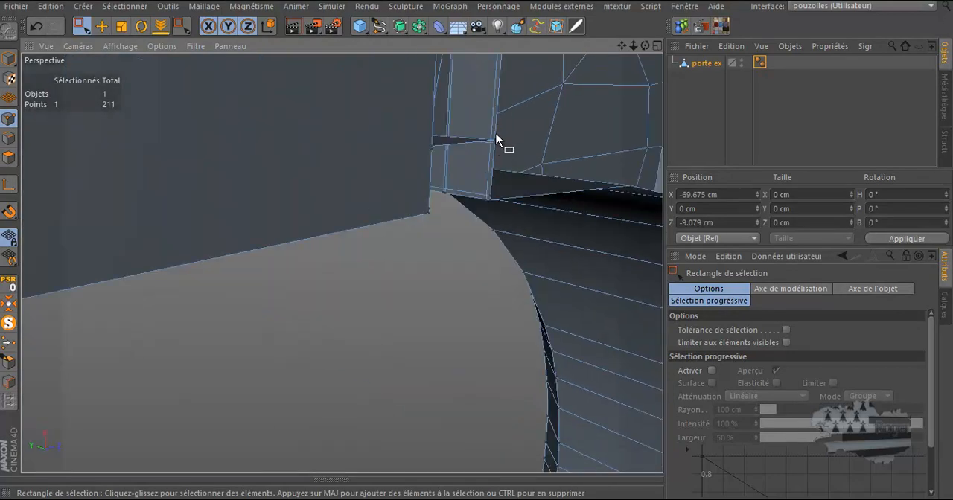
pyautogui.scroll(6, 497, 139)
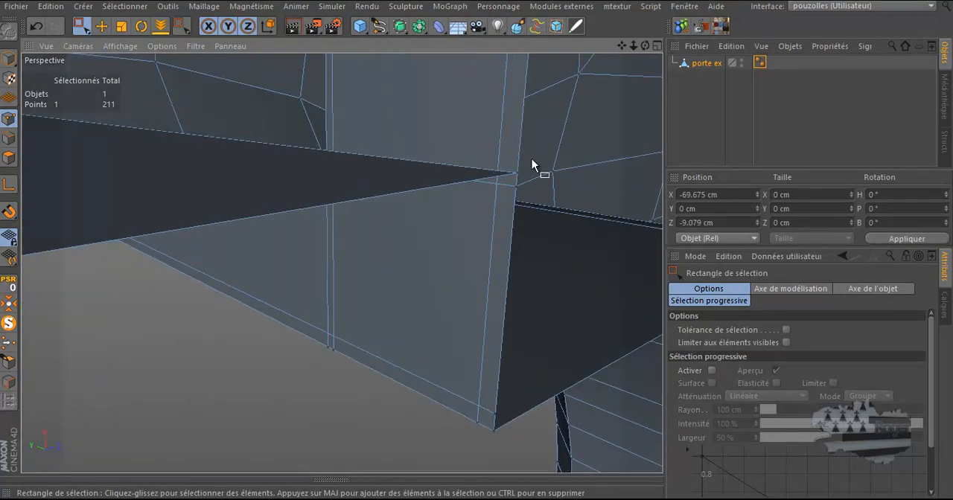
pyautogui.click(514, 174)
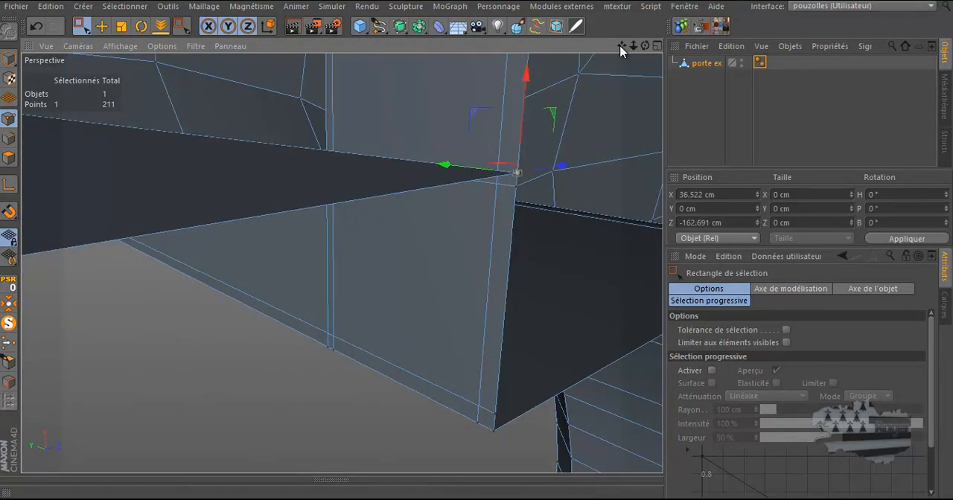
pyautogui.moveTo(646, 45); pyautogui.dragTo(477, 246)
pyautogui.scroll(-3, 434, 215)
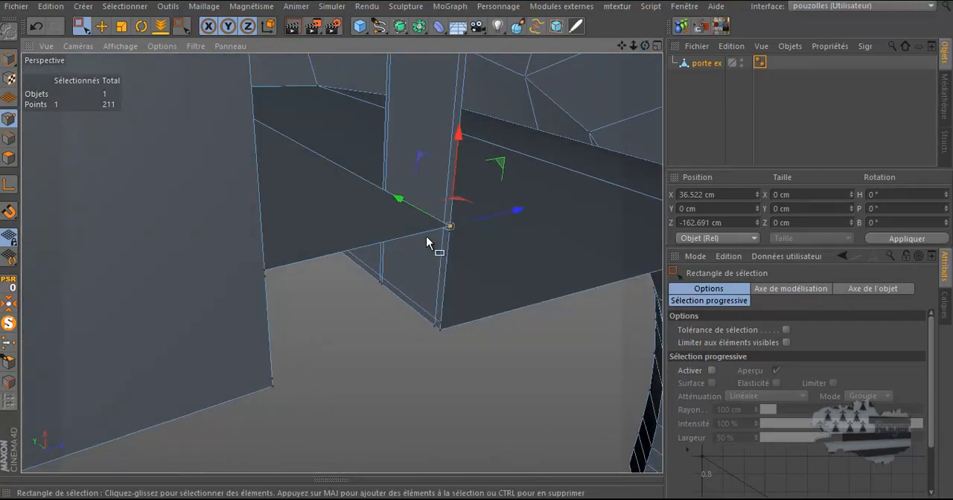
pyautogui.scroll(-2, 400, 250)
pyautogui.keyDown('alt'); pyautogui.moveTo(263, 287); pyautogui.dragTo(182, 292); pyautogui.keyUp('alt')
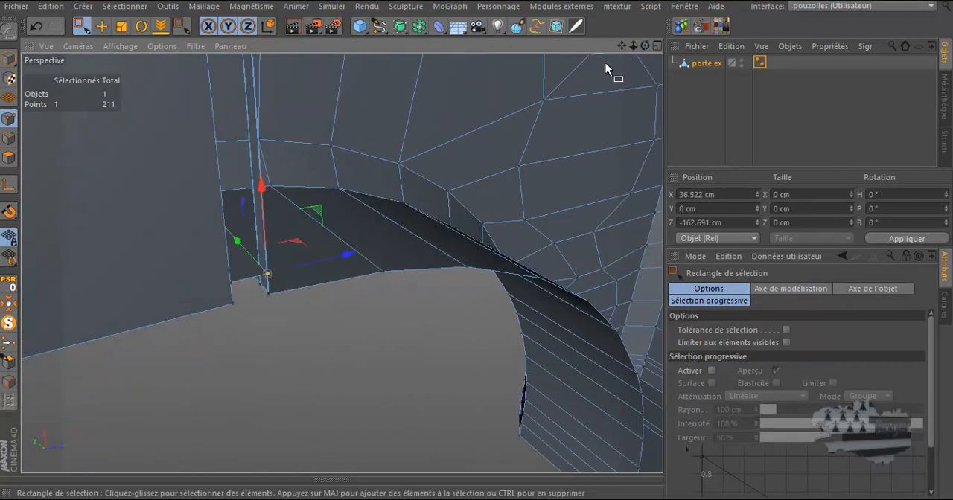
pyautogui.moveTo(646, 45); pyautogui.dragTo(476, 248)
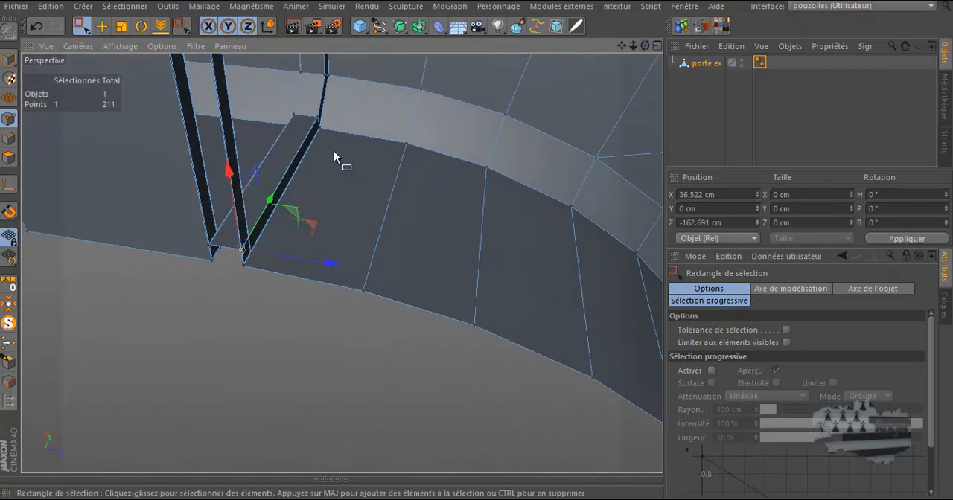
# Switch to polygon mode and delete the thin polygon bridging the groove at its lower end
pyautogui.click(102, 27)
pyautogui.click(9, 158)
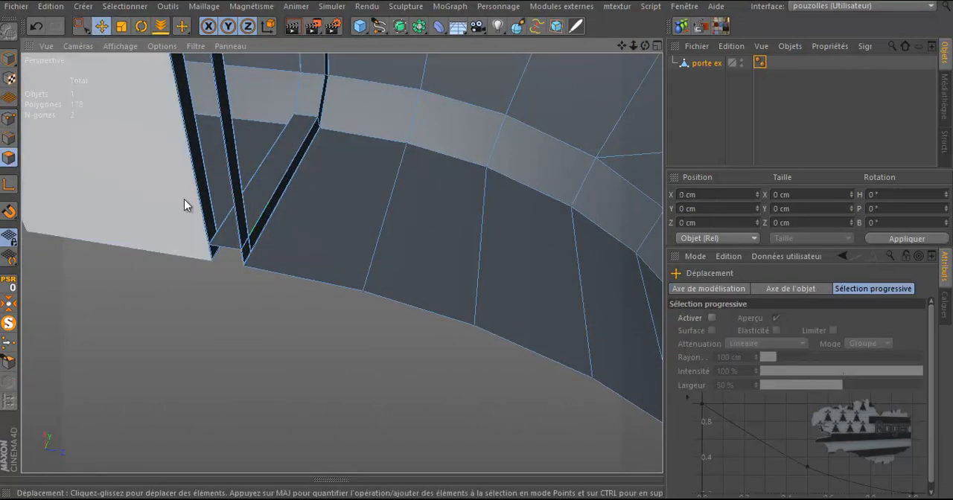
pyautogui.scroll(2, 236, 233)
pyautogui.click(240, 237)
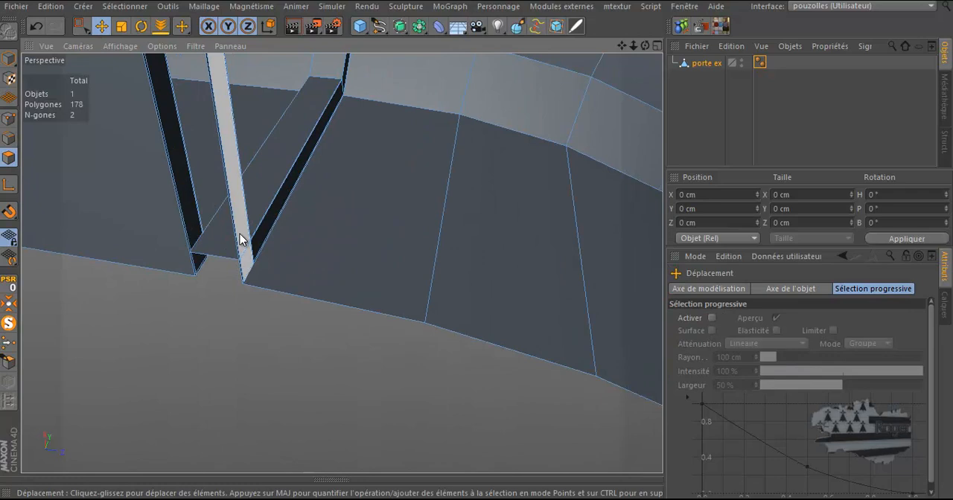
pyautogui.click(240, 237)
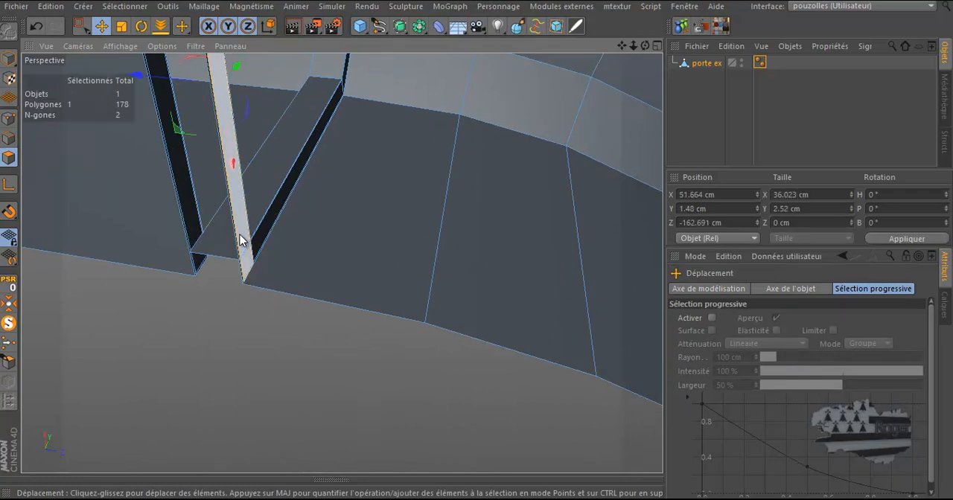
pyautogui.press('Delete')
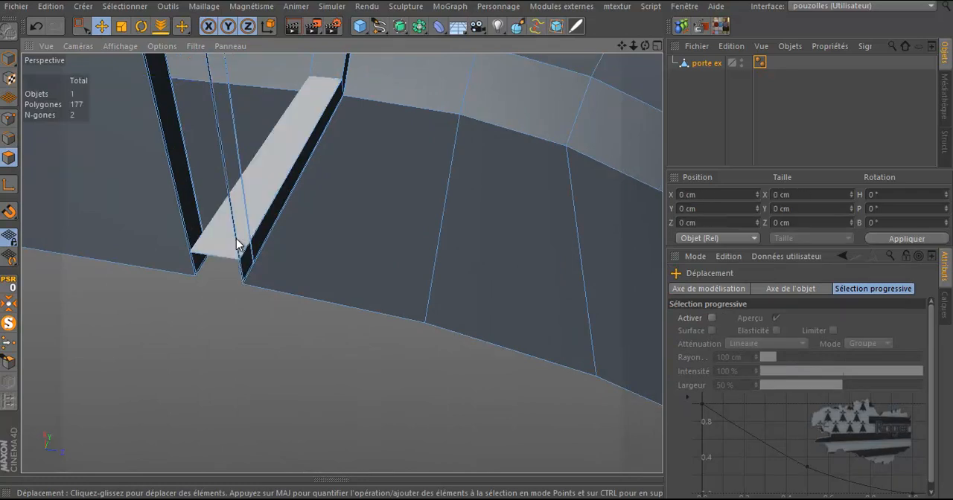
# Delete the remaining leftover faces inside the groove's lower end and along its left wall
pyautogui.click(222, 145)
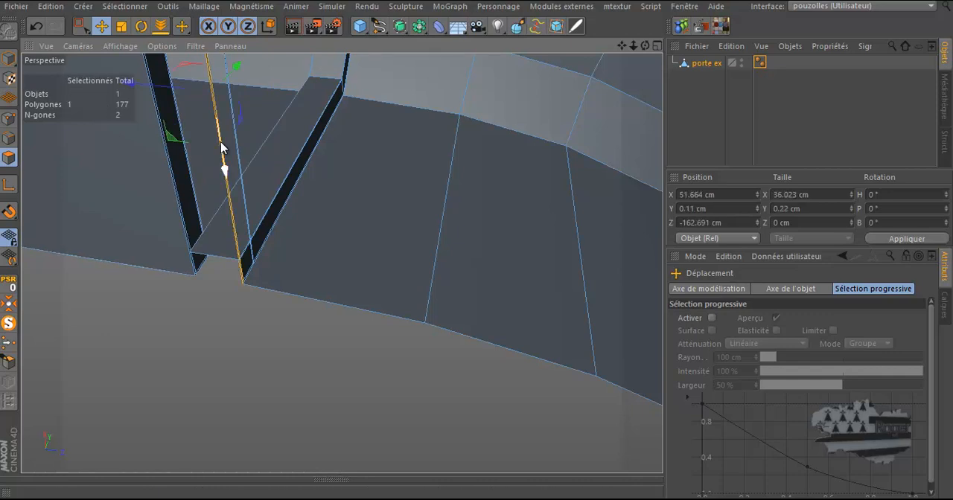
pyautogui.press('Delete')
pyautogui.click(237, 142)
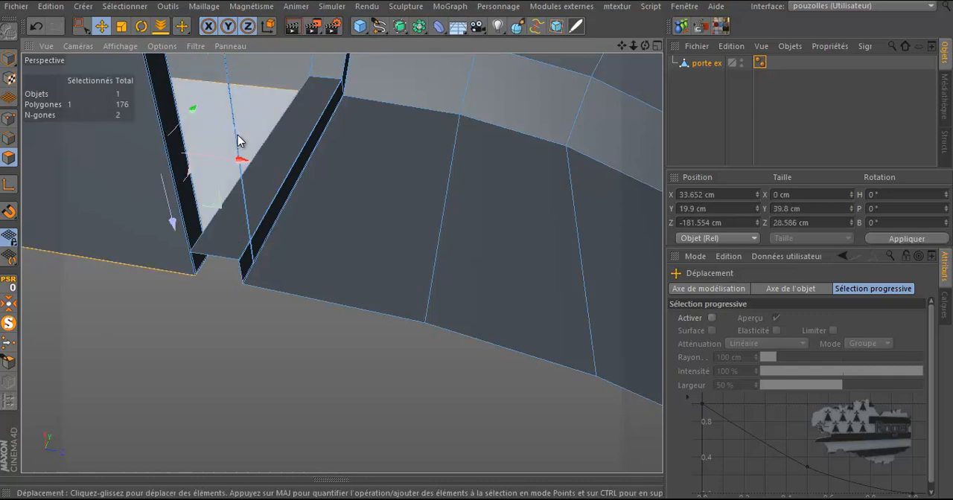
pyautogui.press('Delete')
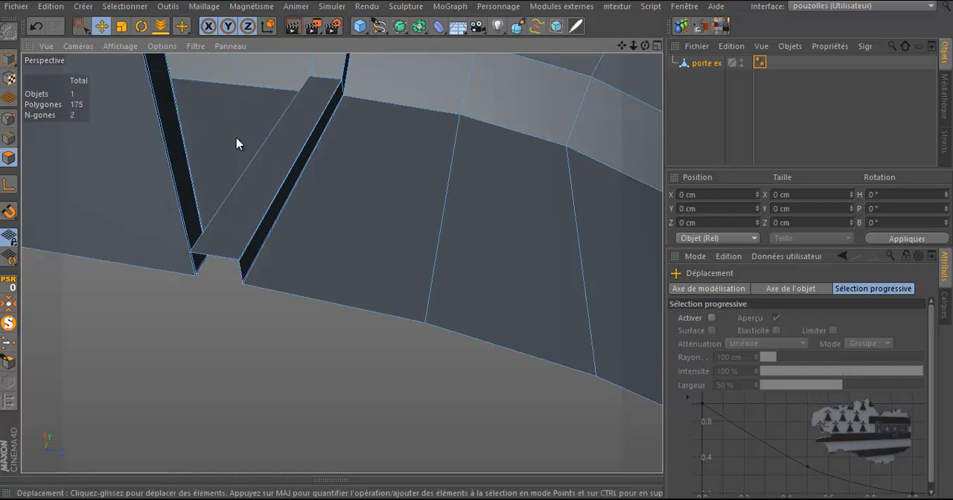
pyautogui.click(188, 167)
pyautogui.press('Delete')
pyautogui.click(187, 167)
pyautogui.press('Delete')
pyautogui.click(173, 181)
pyautogui.press('Delete')
pyautogui.click(158, 188)
pyautogui.press('Delete')
# Select the ring of edges running across the groove's floor
pyautogui.scroll(-8, 326, 200)
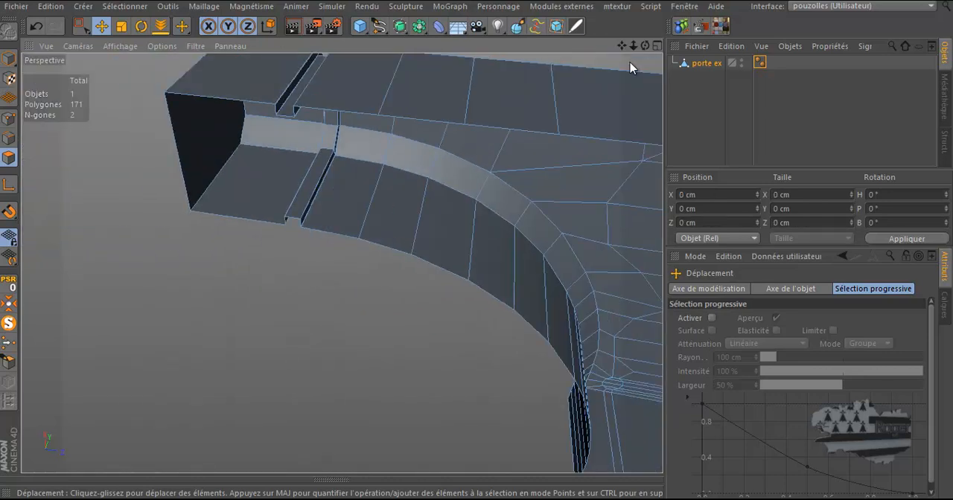
pyautogui.moveTo(645, 46); pyautogui.dragTo(515, 122)
pyautogui.scroll(5, 516, 121)
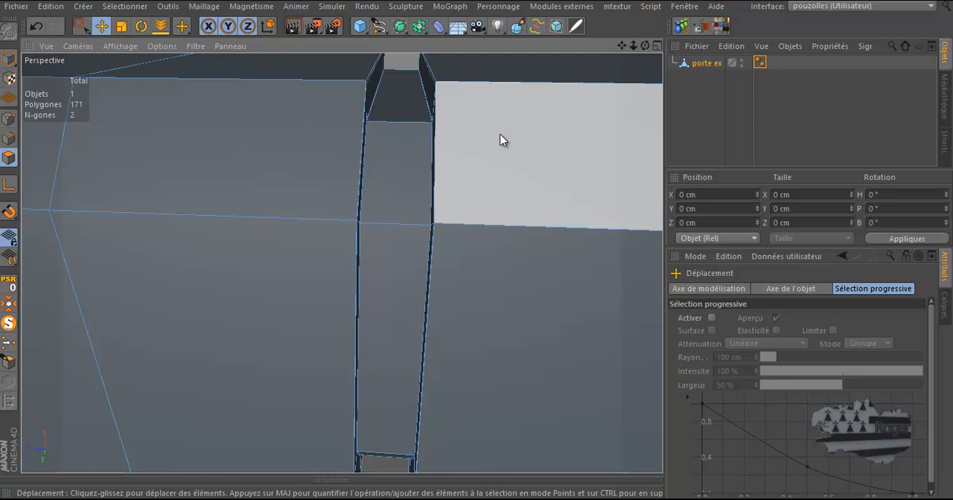
pyautogui.press('u')
pyautogui.press('l')
pyautogui.click(11, 139)
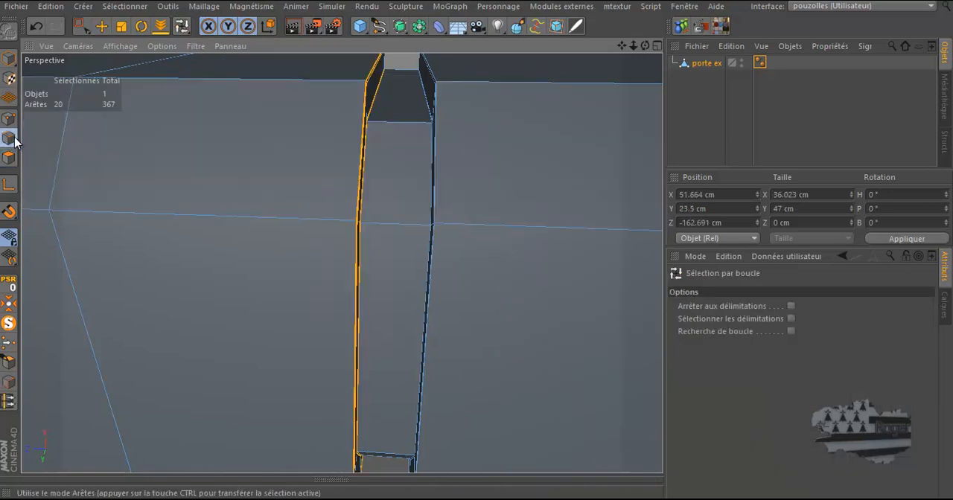
pyautogui.press('u')
pyautogui.press('b')
pyautogui.click(390, 120)
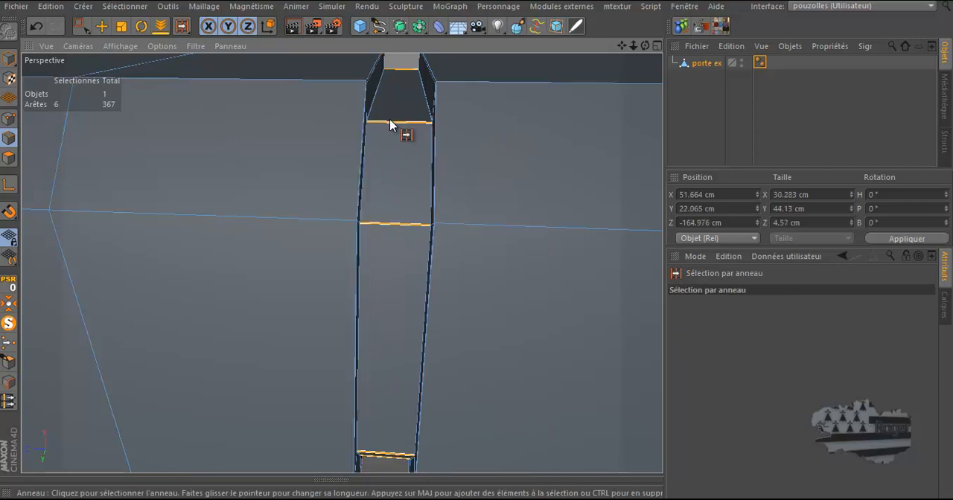
# Try subdividing the groove's edge ring with Diviser les arêtes, toggling Créer des n-gones, then undo the attempts
pyautogui.scroll(-3, 549, 135)
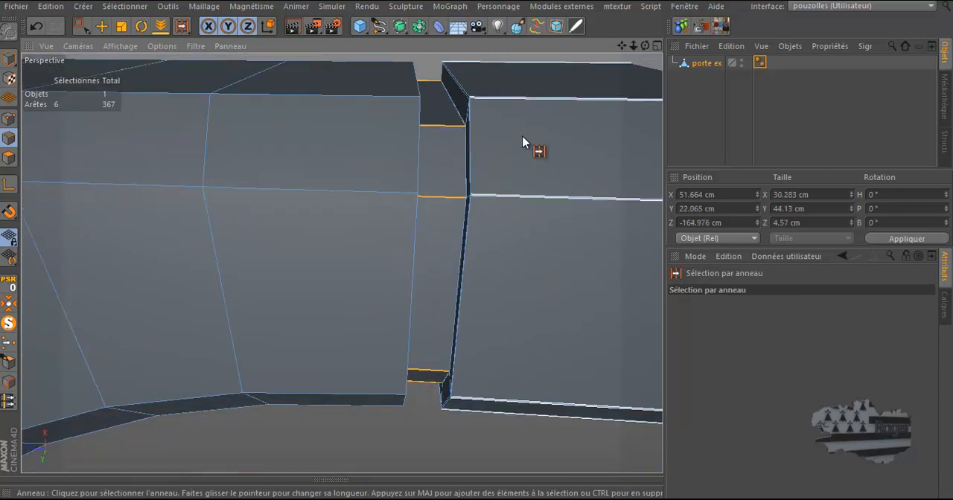
pyautogui.scroll(3, 491, 129)
pyautogui.moveTo(620, 46); pyautogui.dragTo(597, 82)
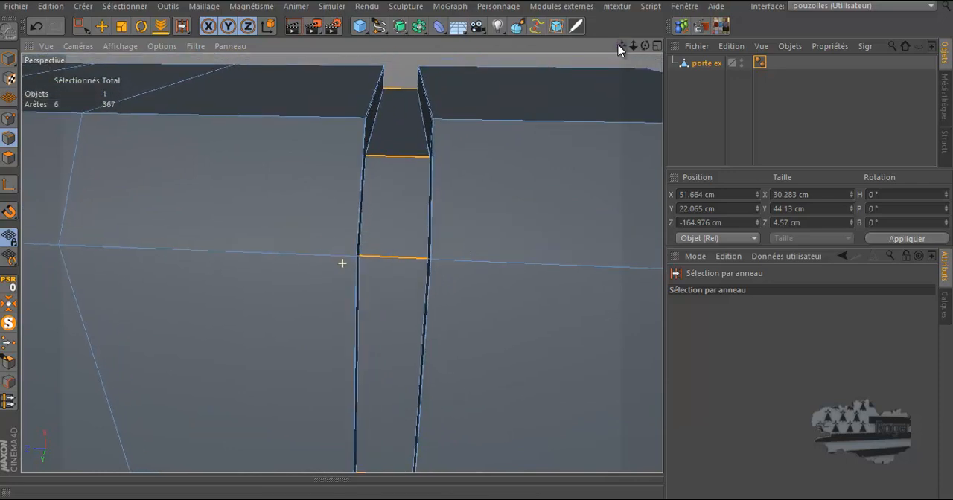
pyautogui.rightClick(483, 83)
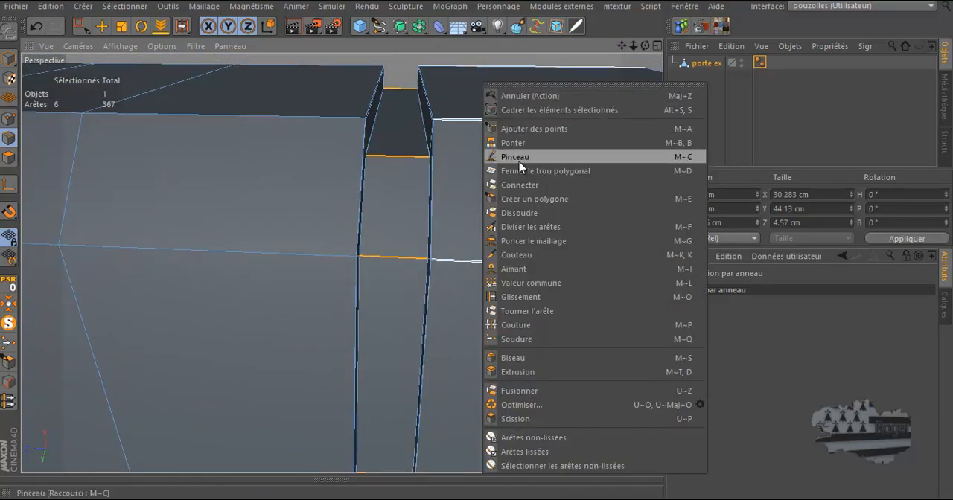
pyautogui.click(517, 227)
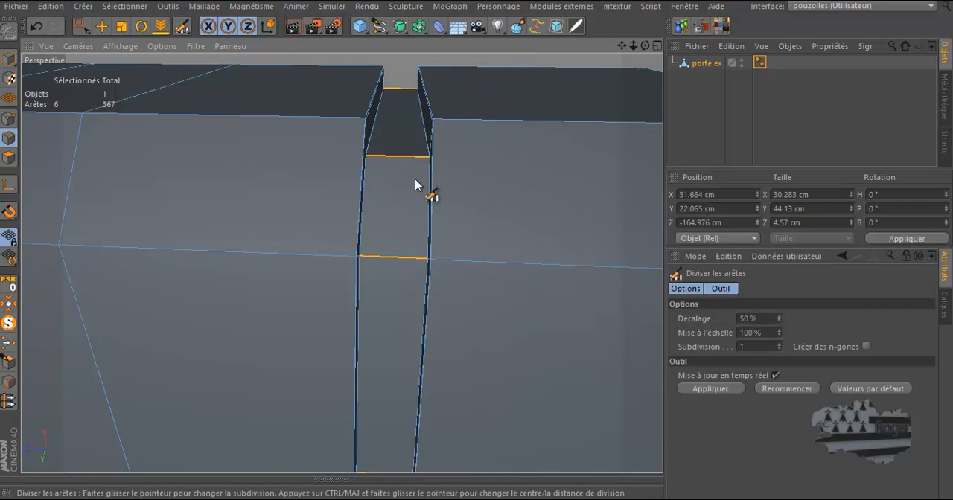
pyautogui.click(398, 161)
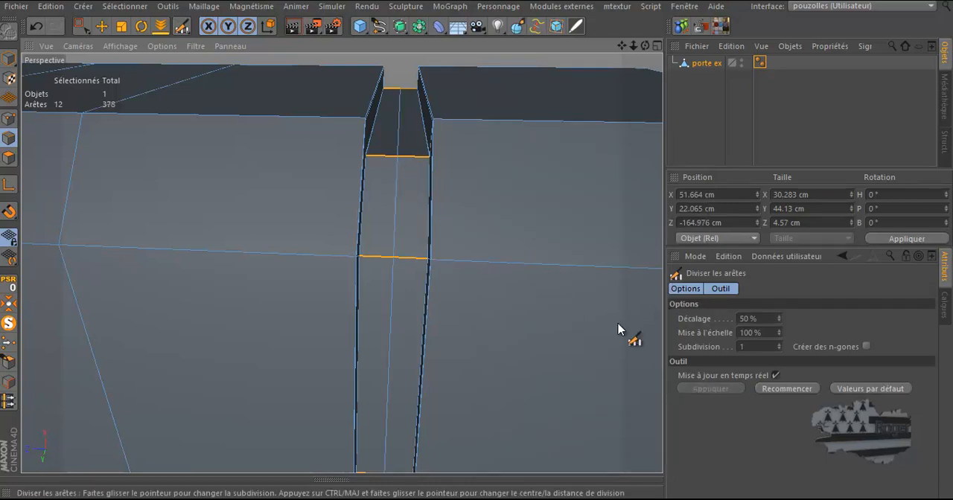
pyautogui.click(866, 347)
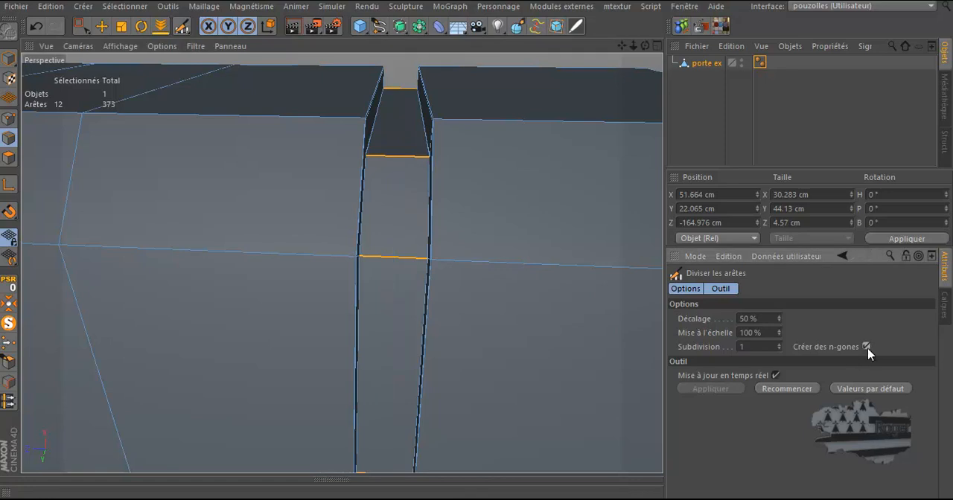
pyautogui.click(9, 119)
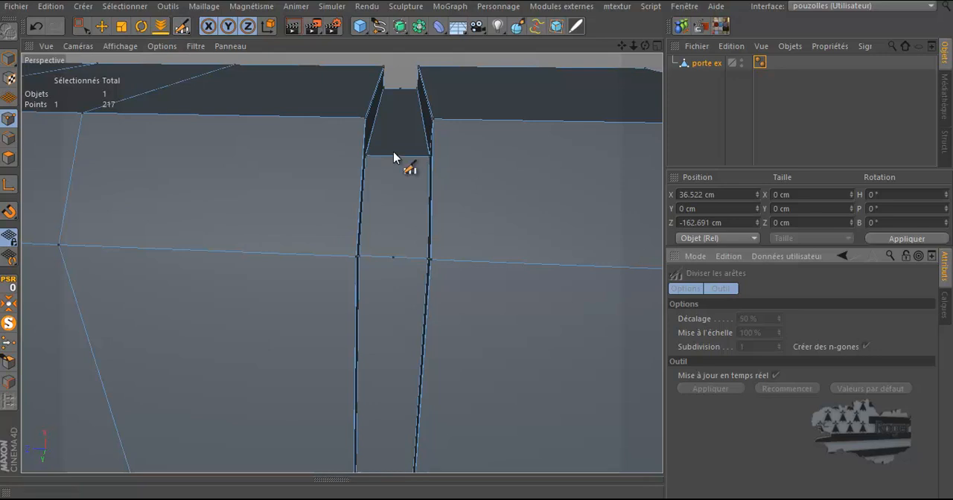
pyautogui.click(10, 138)
pyautogui.click(867, 347)
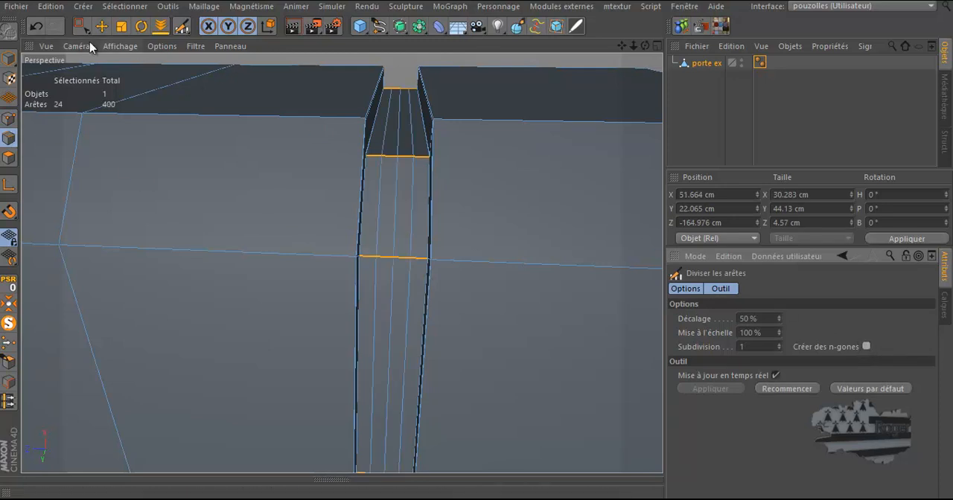
pyautogui.click(36, 26)
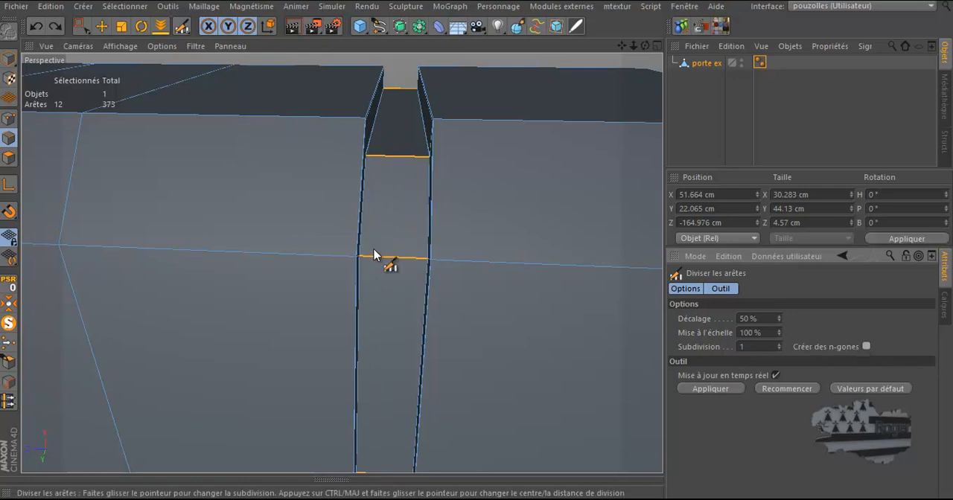
pyautogui.click(395, 259)
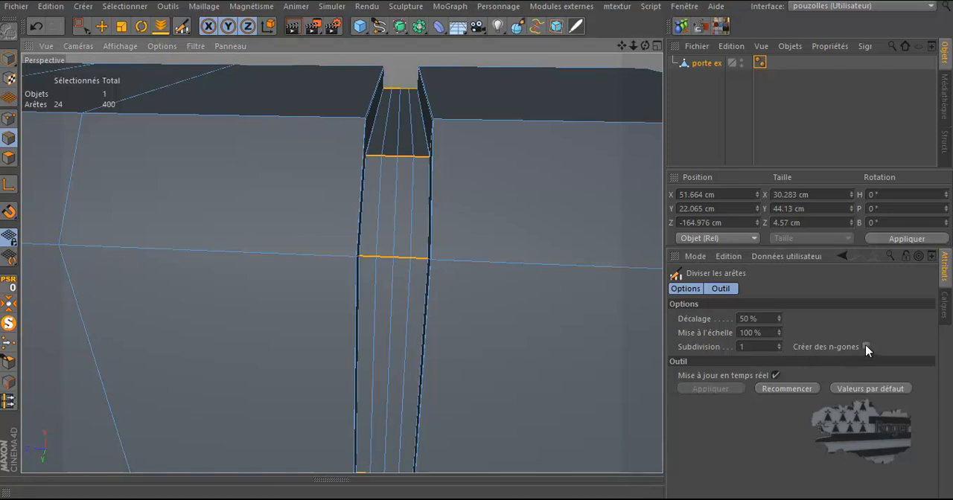
pyautogui.click(35, 27)
pyautogui.click(35, 27)
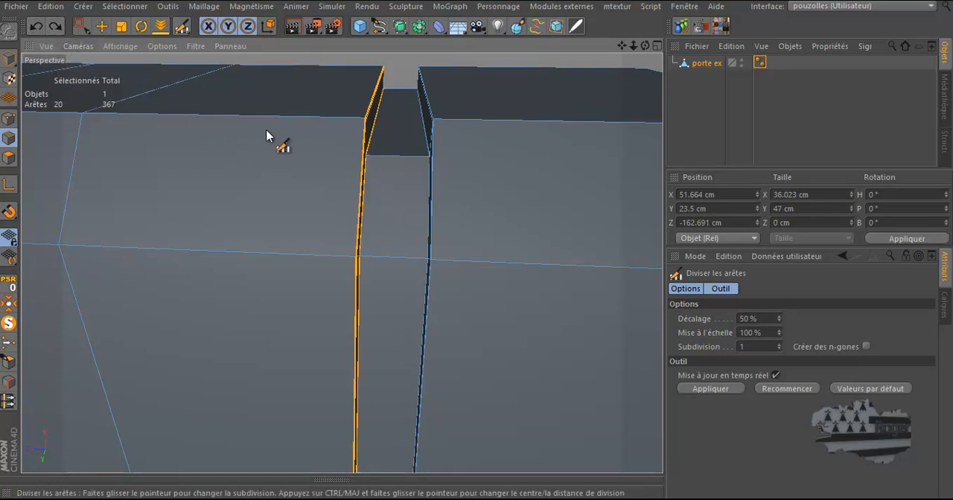
# Reselect the groove's edge ring and split it once down the middle with Diviser les arêtes, subdivision 1
pyautogui.press('u')
pyautogui.press('b')
pyautogui.click(400, 157)
pyautogui.rightClick(577, 177)
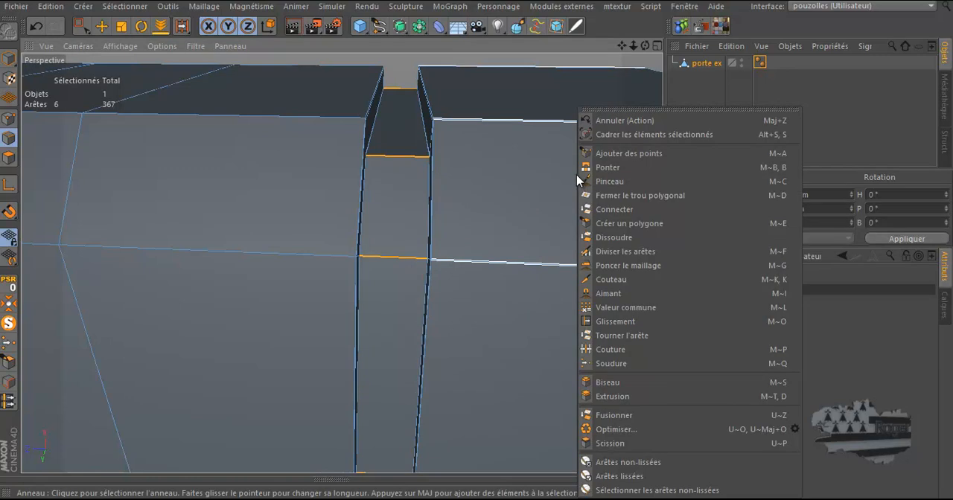
pyautogui.click(622, 256)
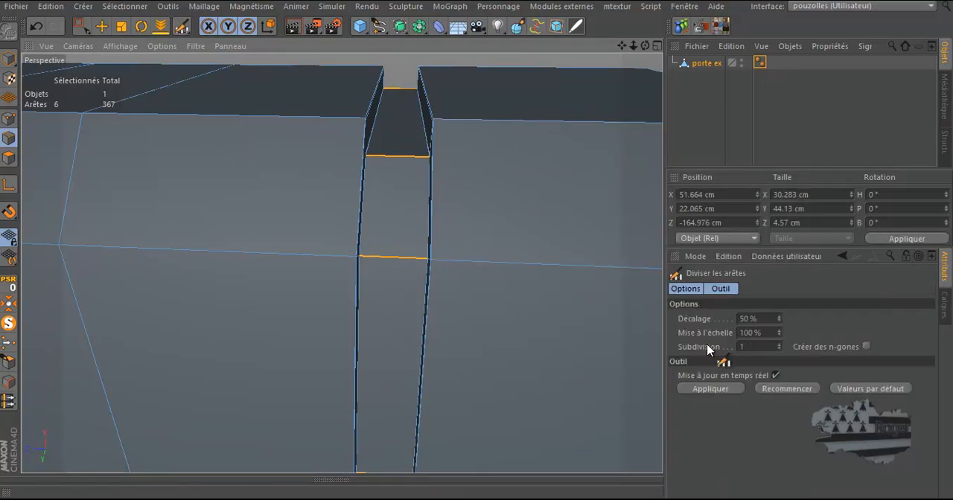
pyautogui.click(405, 260)
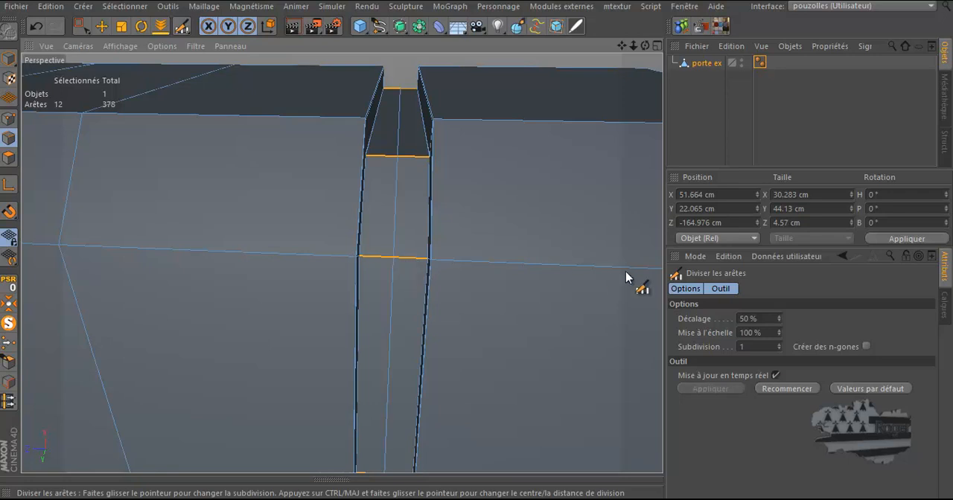
# Box-select the frame polygons right of the groove in the front view and split them into a separate object with Scission
pyautogui.scroll(-6, 603, 270)
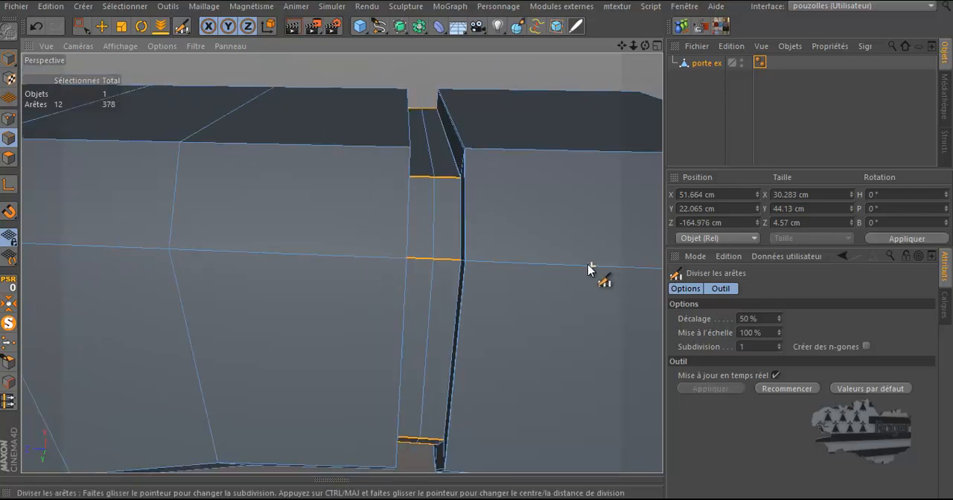
pyautogui.scroll(-1, 211, 88)
pyautogui.middleClick(234, 150)
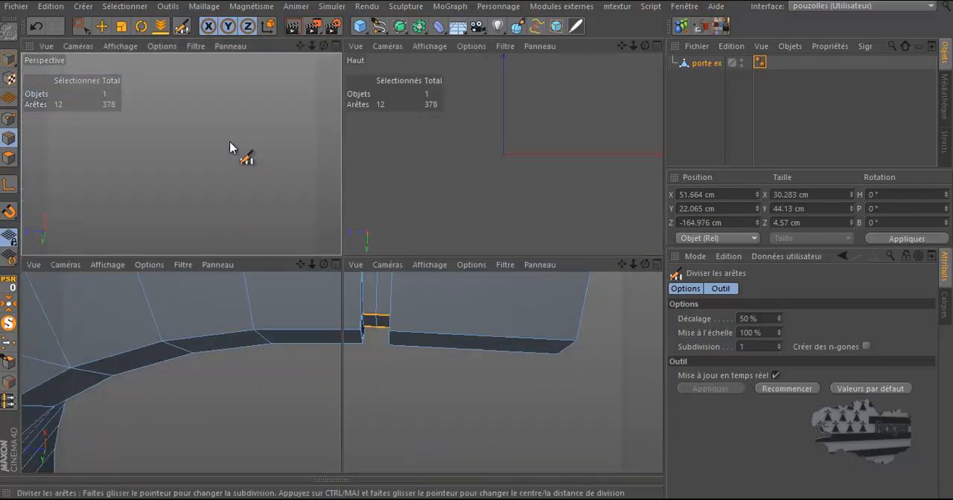
pyautogui.click(84, 26)
pyautogui.click(84, 27)
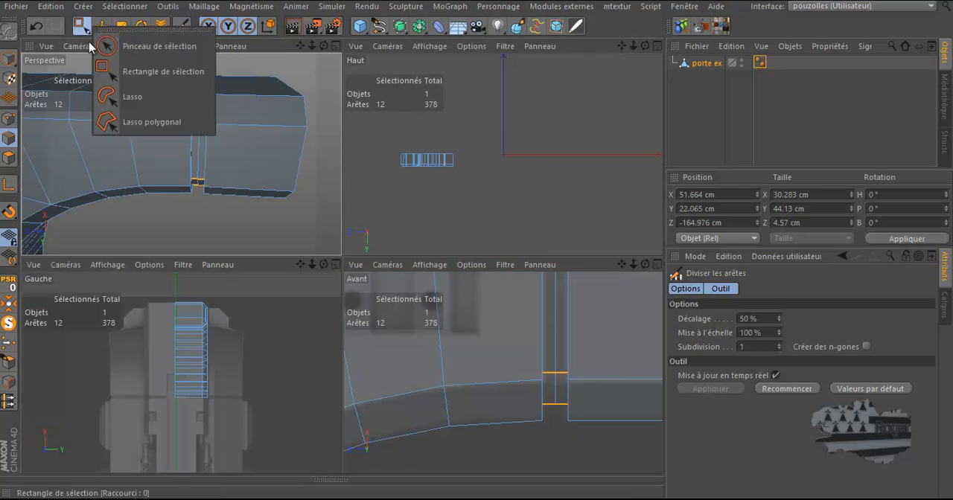
pyautogui.click(112, 71)
pyautogui.click(11, 157)
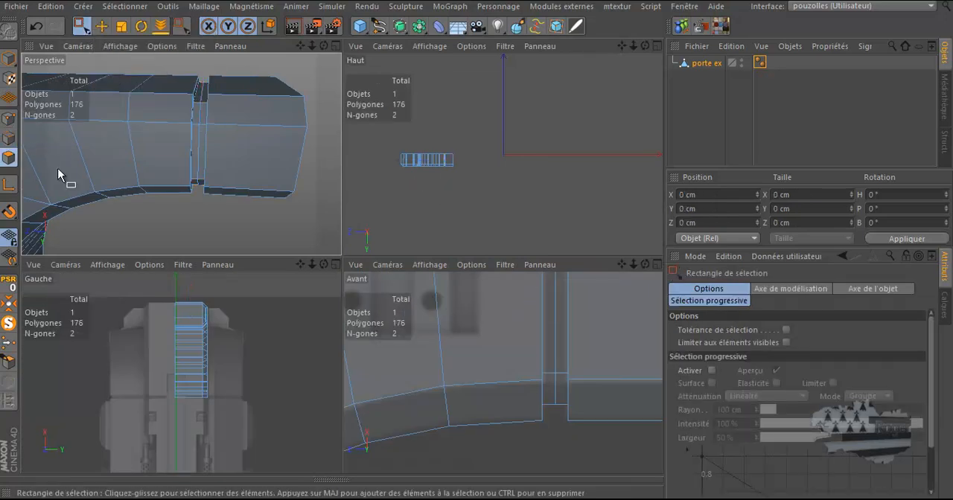
pyautogui.middleClick(411, 304)
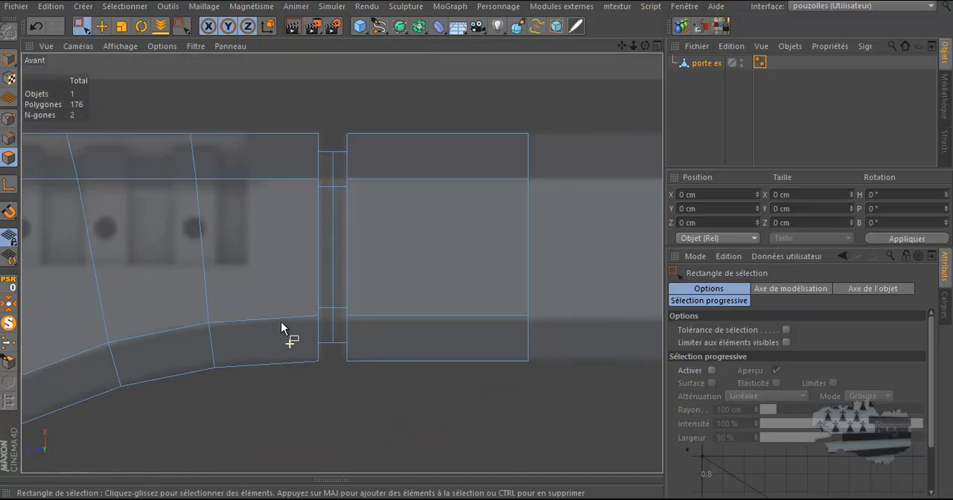
pyautogui.moveTo(584, 90); pyautogui.dragTo(330, 428)
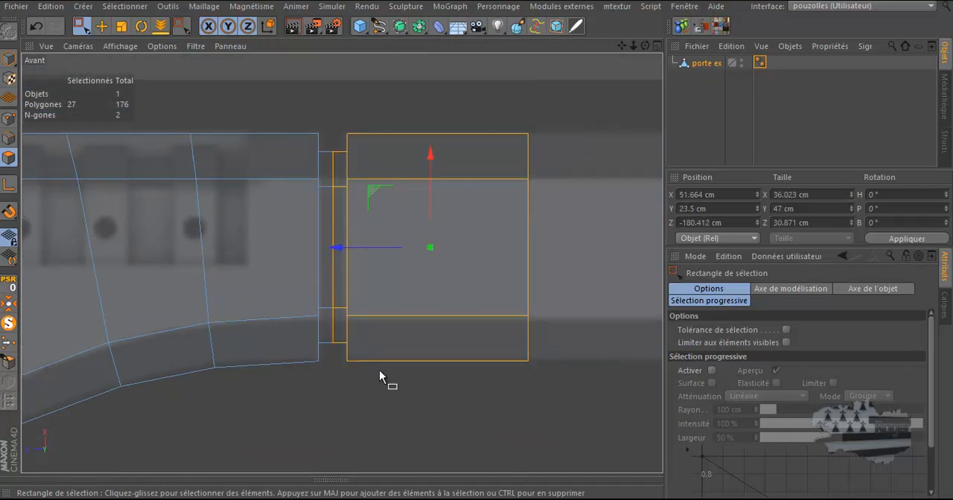
pyautogui.rightClick(548, 100)
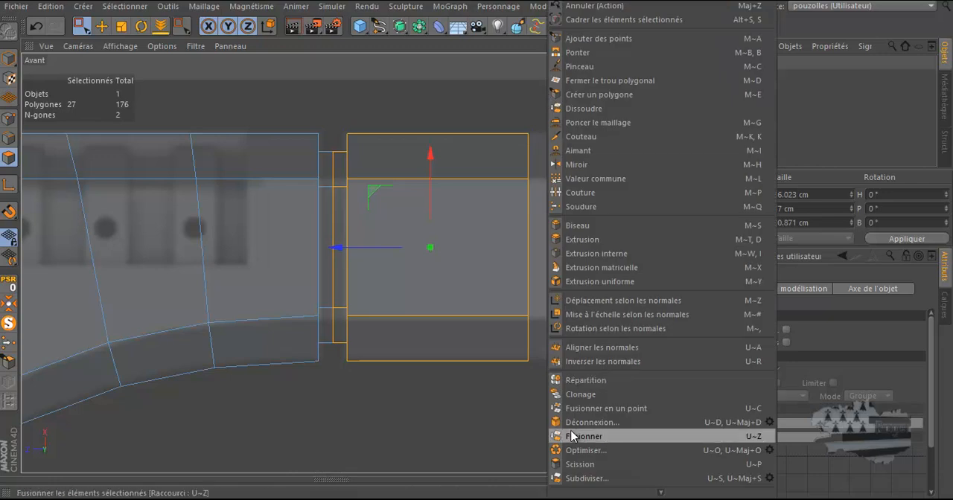
pyautogui.click(569, 463)
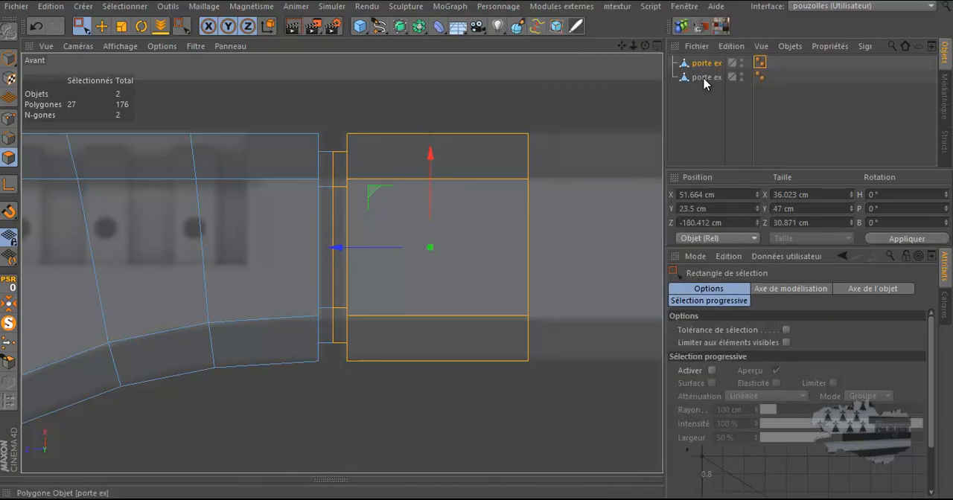
pyautogui.click(435, 101)
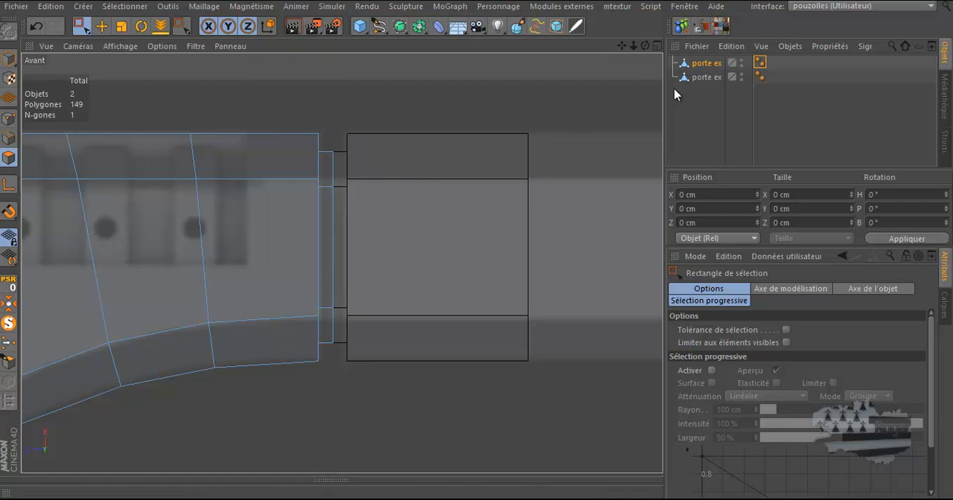
pyautogui.click(702, 77)
pyautogui.click(700, 64)
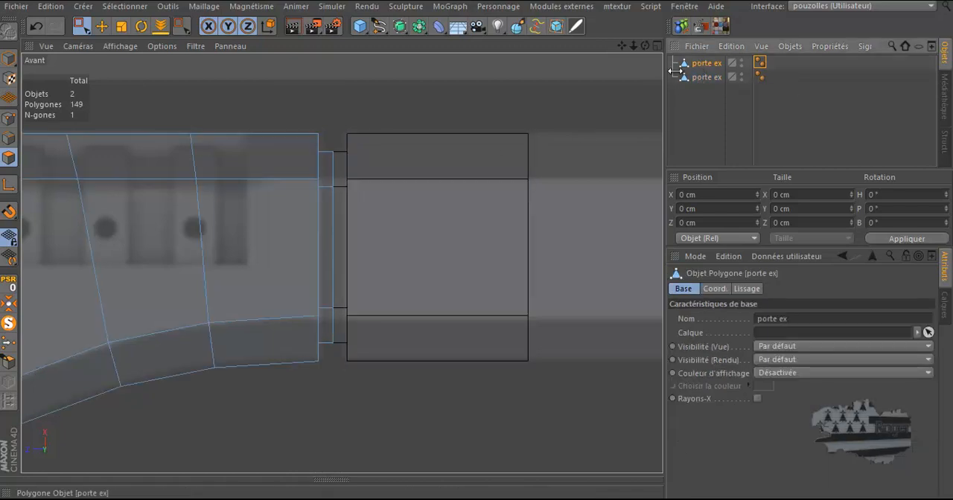
# Select the main frame object and, with the Selection Brush, paint-select the middle polygon strips of both circular holes
pyautogui.click(696, 77)
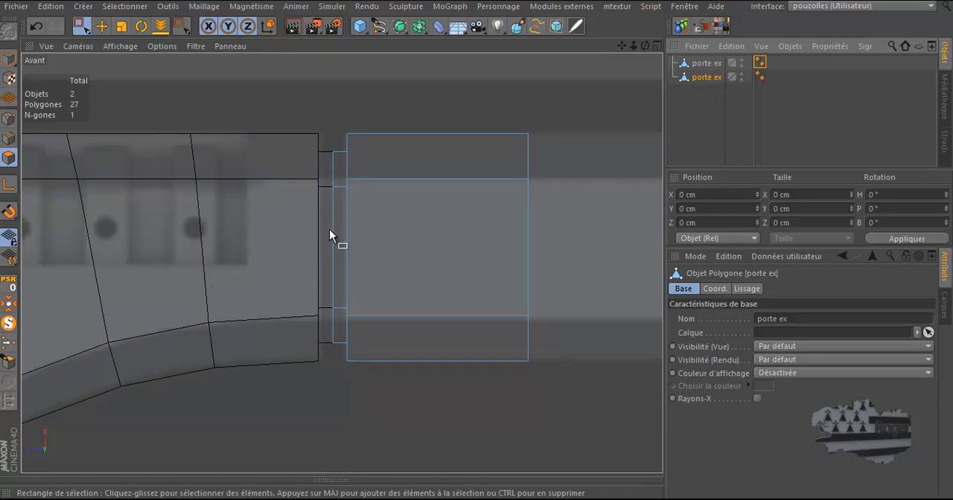
pyautogui.scroll(-3, 329, 229)
pyautogui.scroll(-6, 593, 177)
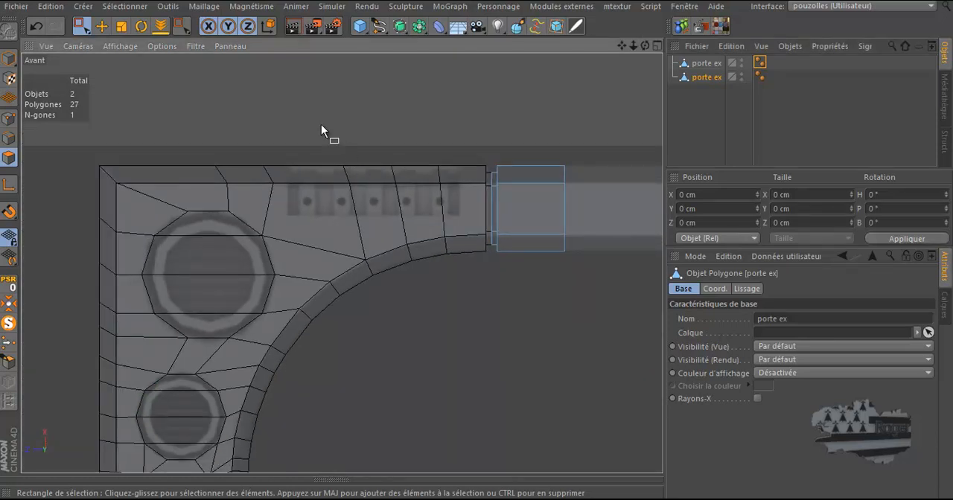
pyautogui.click(704, 63)
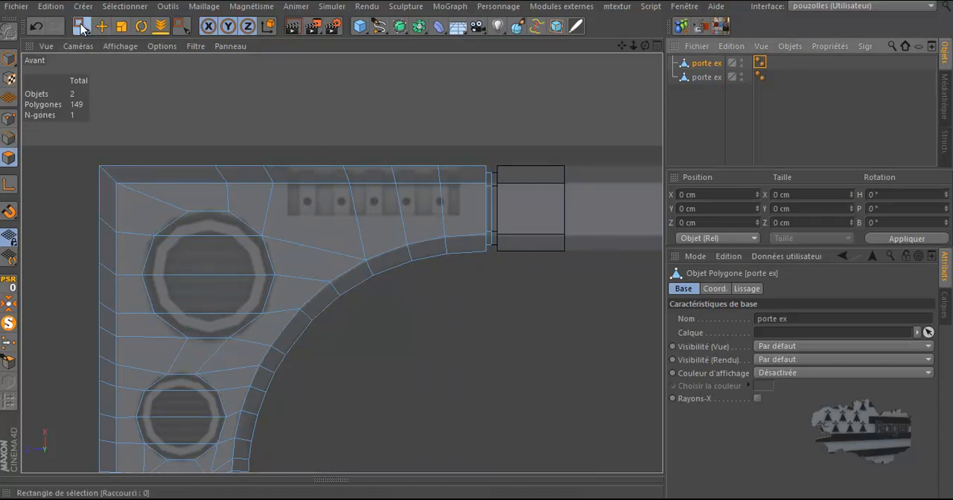
pyautogui.moveTo(84, 28); pyautogui.dragTo(108, 45)
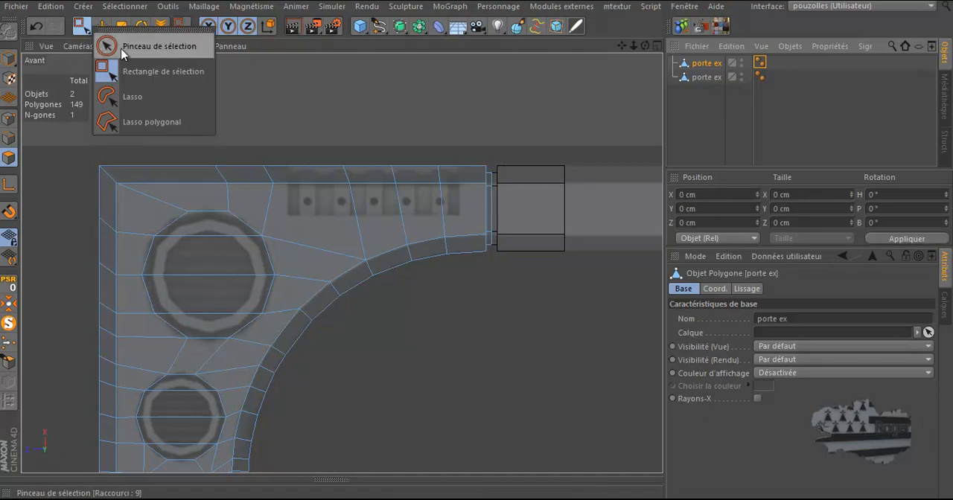
pyautogui.click(121, 49)
pyautogui.moveTo(207, 223); pyautogui.dragTo(207, 319)
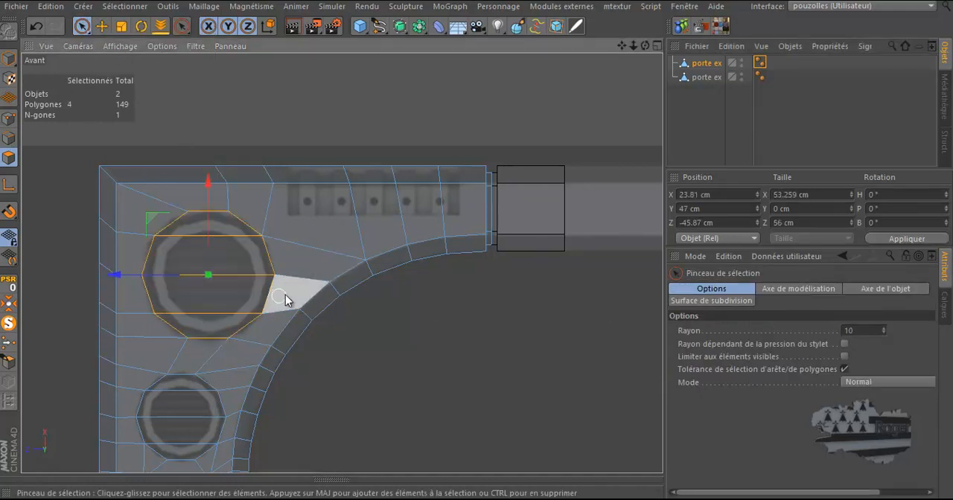
pyautogui.scroll(-3, 505, 219)
pyautogui.scroll(2, 379, 320)
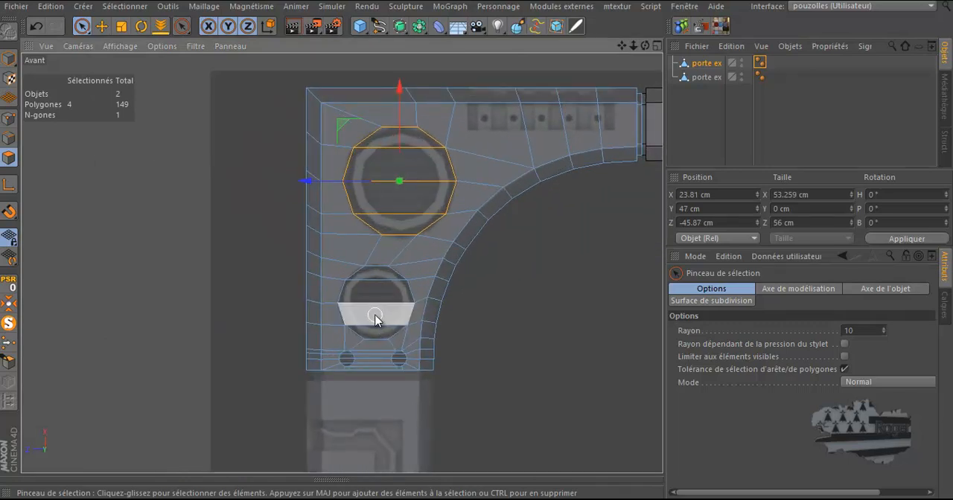
pyautogui.scroll(3, 379, 320)
pyautogui.keyDown('shift'); pyautogui.moveTo(375, 230); pyautogui.dragTo(372, 346); pyautogui.keyUp('shift')
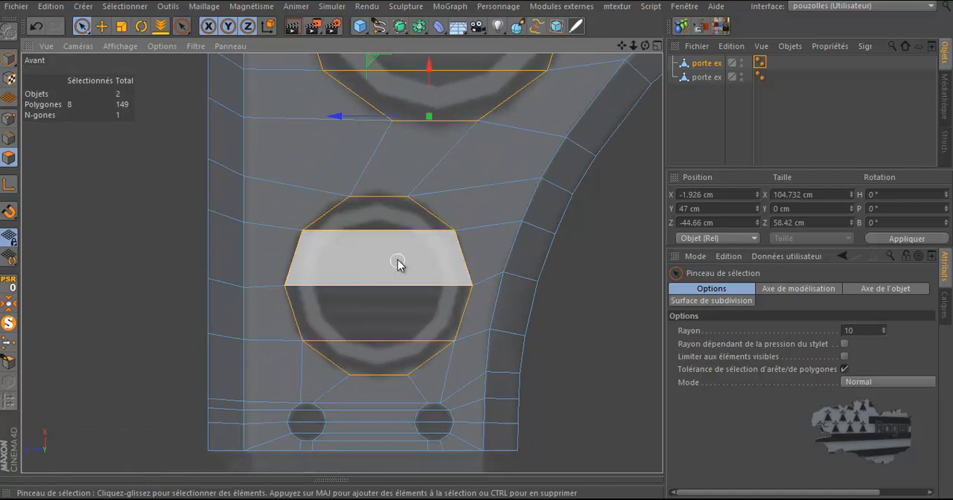
# Inset the selected hole polygons with Extrusion interne at an offset of 0.5 cm
pyautogui.rightClick(405, 157)
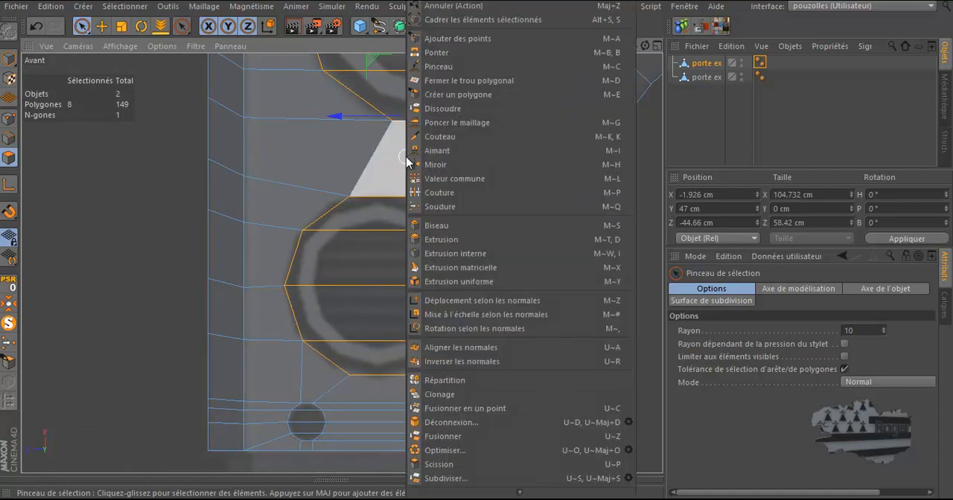
pyautogui.click(446, 254)
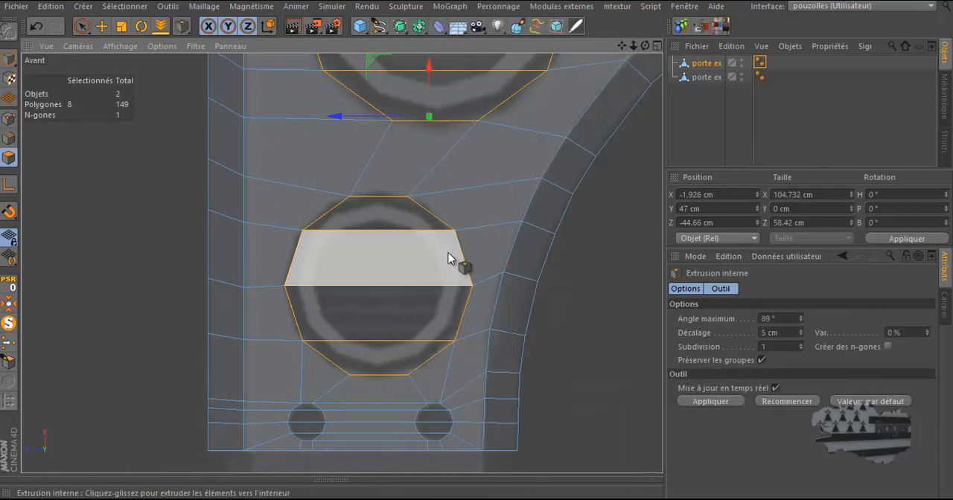
pyautogui.moveTo(485, 253); pyautogui.dragTo(477, 247)
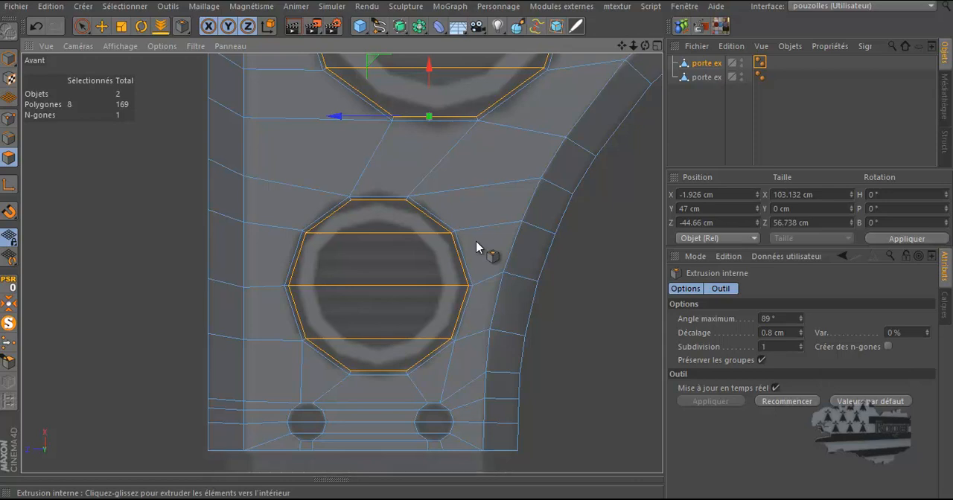
pyautogui.moveTo(477, 243); pyautogui.dragTo(478, 247)
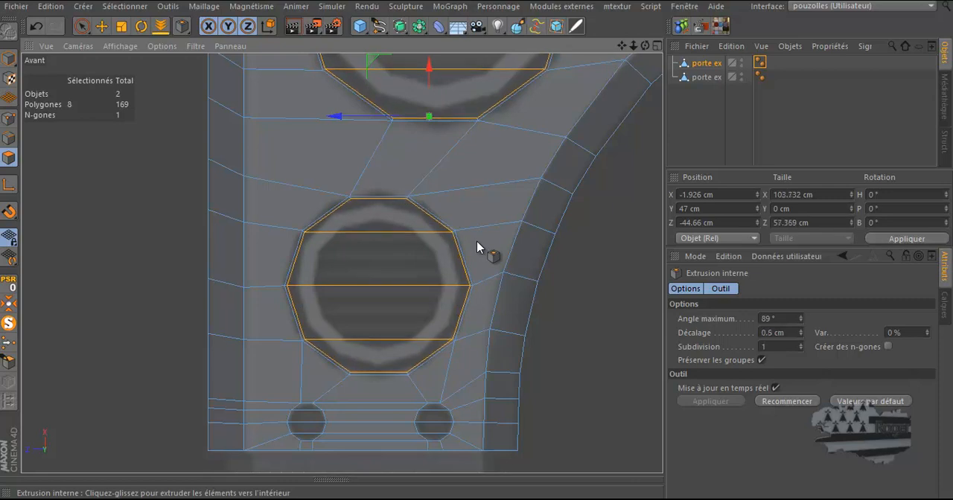
pyautogui.scroll(4, 464, 270)
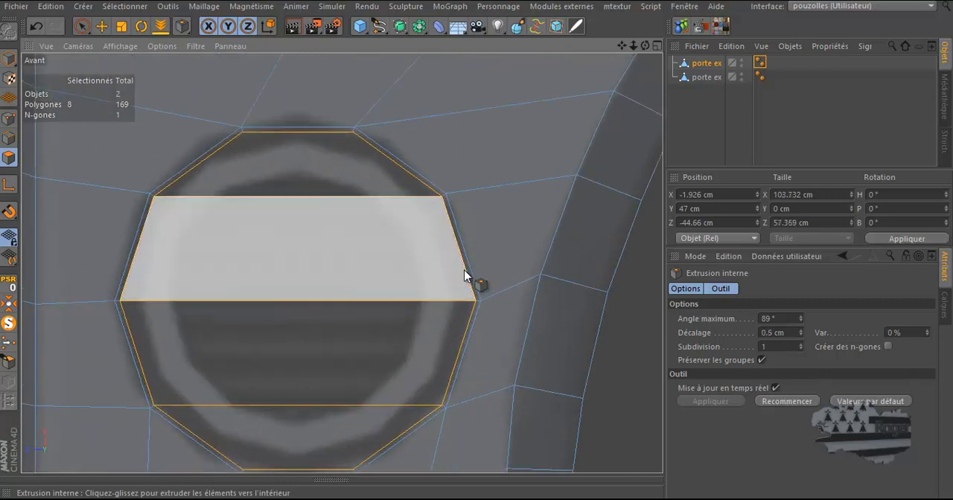
# In the perspective view, extrude the selected hole polygons with Extrusion by an offset of -0.55 cm
pyautogui.middleClick(385, 250)
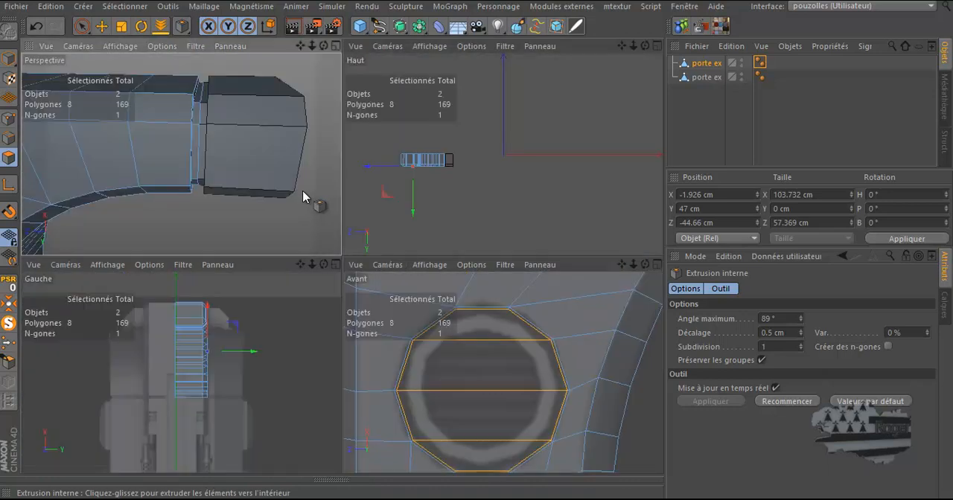
pyautogui.middleClick(303, 197)
pyautogui.scroll(-5, 444, 196)
pyautogui.scroll(8, 479, 244)
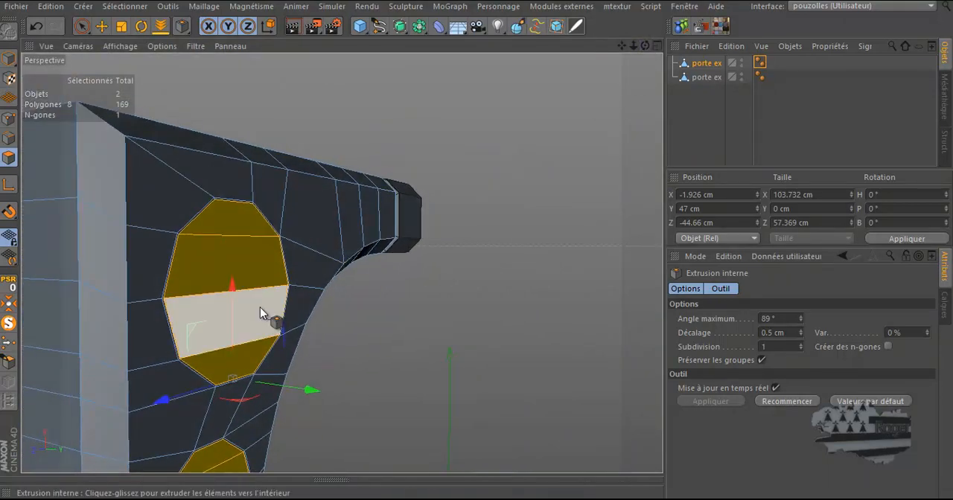
pyautogui.scroll(10, 249, 306)
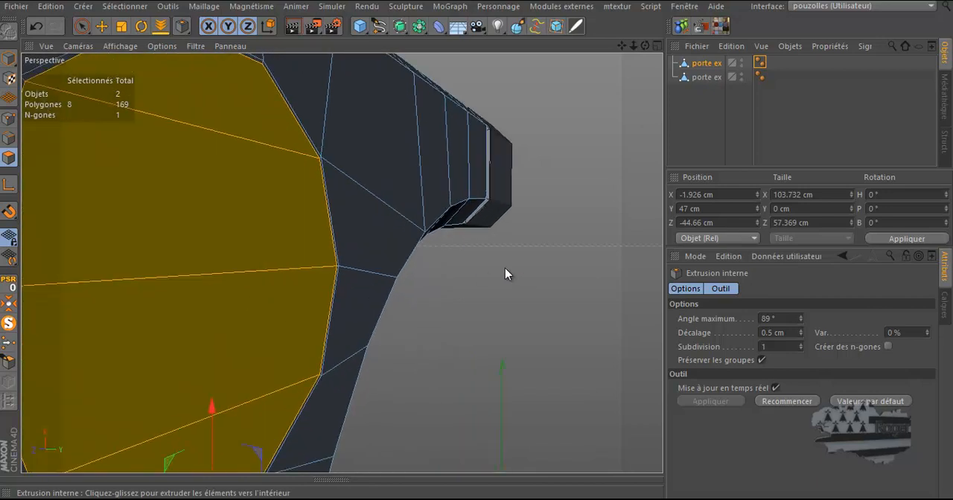
pyautogui.rightClick(505, 274)
pyautogui.click(532, 238)
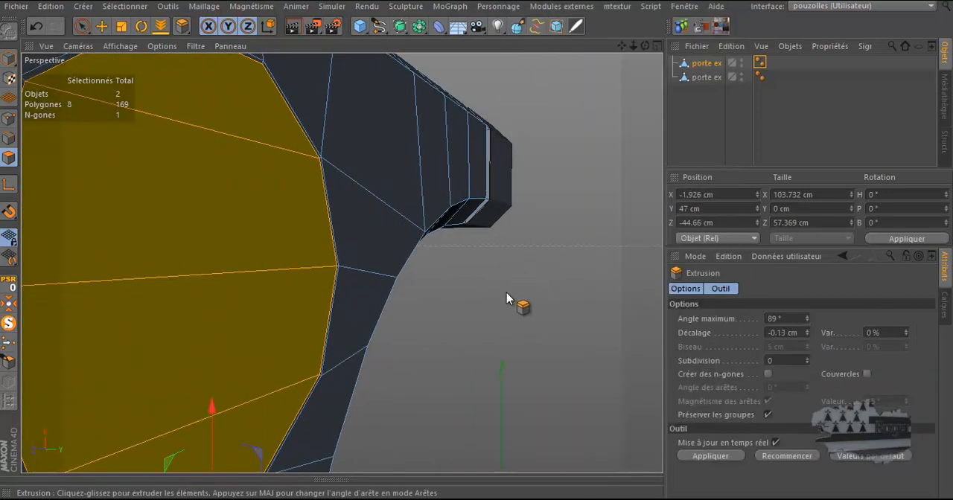
pyautogui.moveTo(499, 306); pyautogui.dragTo(477, 248)
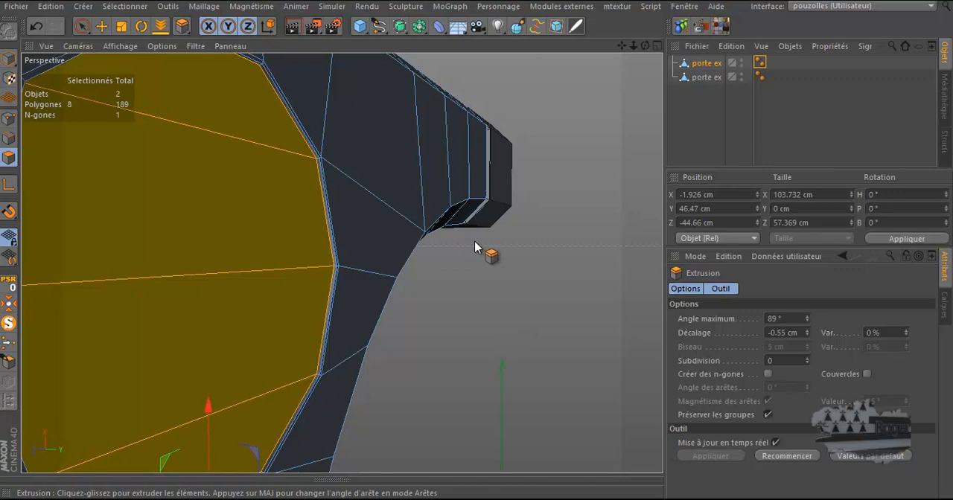
pyautogui.scroll(5, 324, 328)
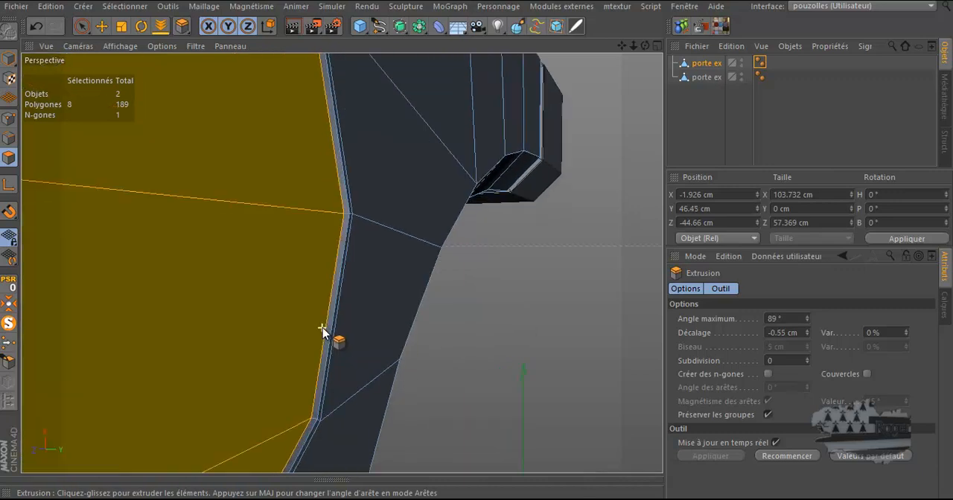
pyautogui.scroll(-5, 541, 305)
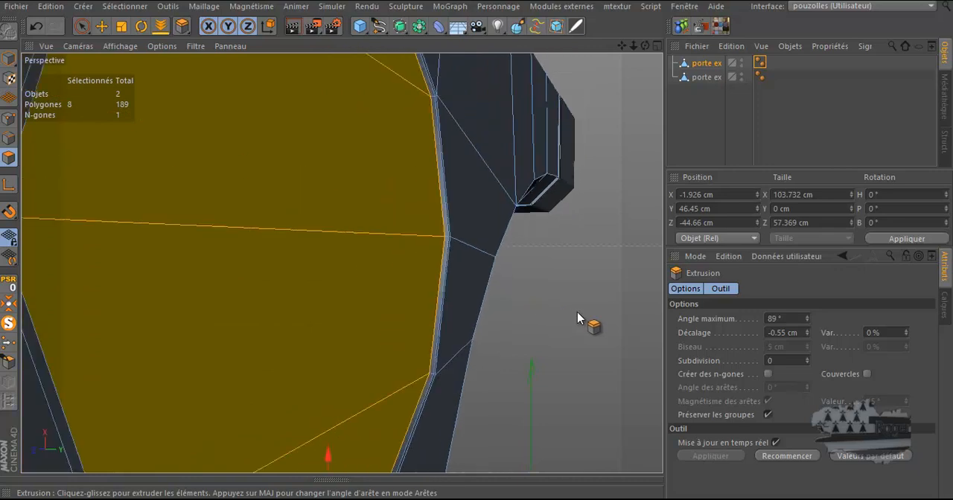
# Extrude the hole polygons again, deep into the frame, with an offset of -21.15 cm
pyautogui.moveTo(609, 329); pyautogui.dragTo(472, 247)
pyautogui.keyDown('alt'); pyautogui.moveTo(607, 226); pyautogui.dragTo(513, 221); pyautogui.keyUp('alt')
pyautogui.scroll(-3, 514, 221)
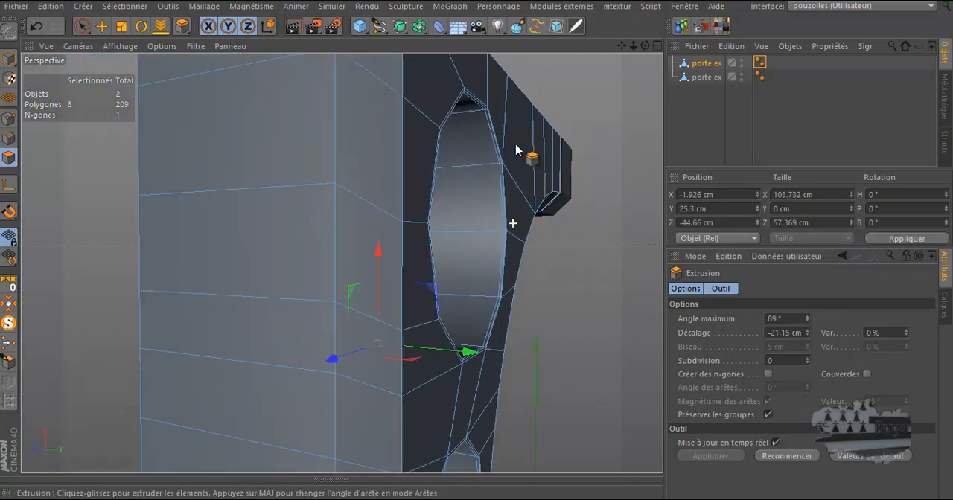
pyautogui.moveTo(645, 46); pyautogui.dragTo(478, 244)
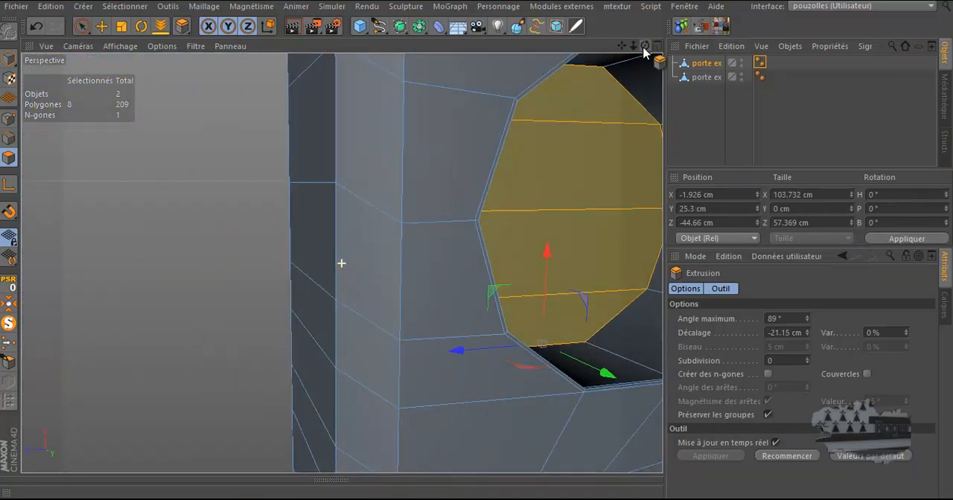
pyautogui.scroll(-2, 374, 169)
pyautogui.scroll(-5, 329, 182)
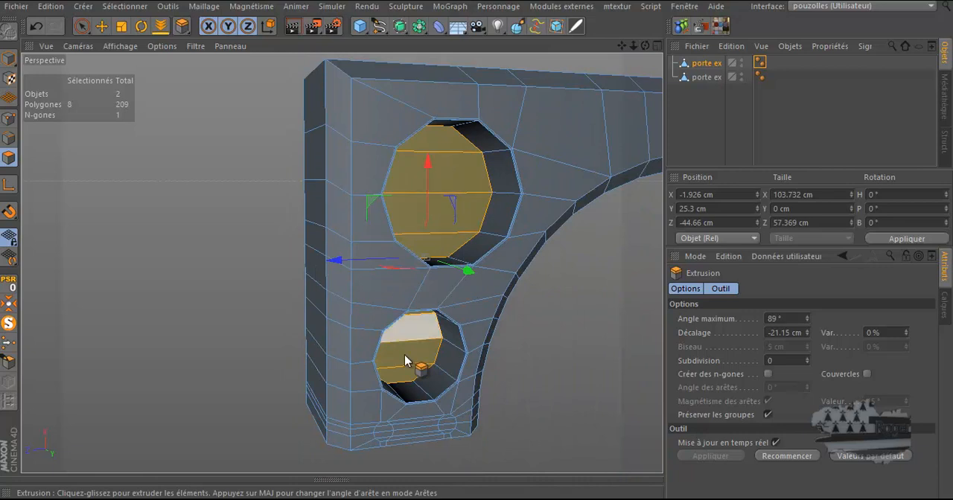
# Switch to the photo viewer and examine the round vents on the reference image, then return to Cinema 4D
pyautogui.moveTo(398, 499)
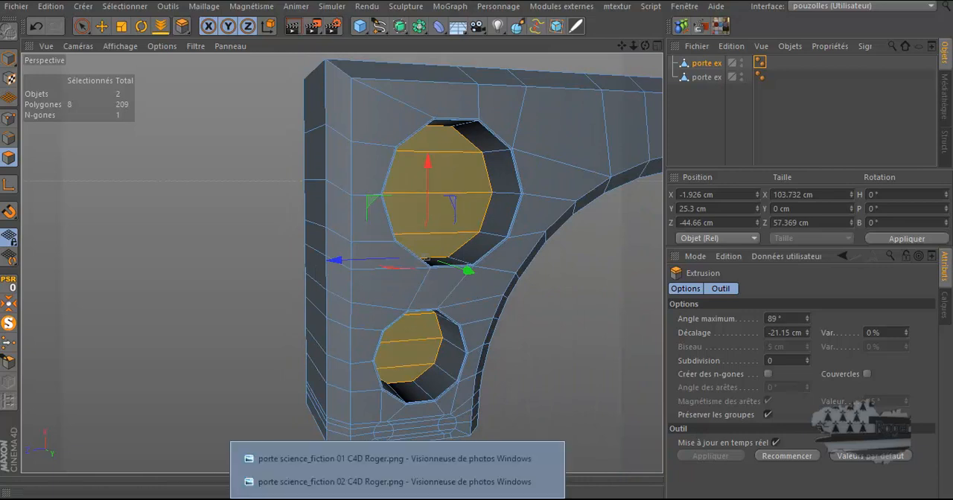
pyautogui.click(386, 484)
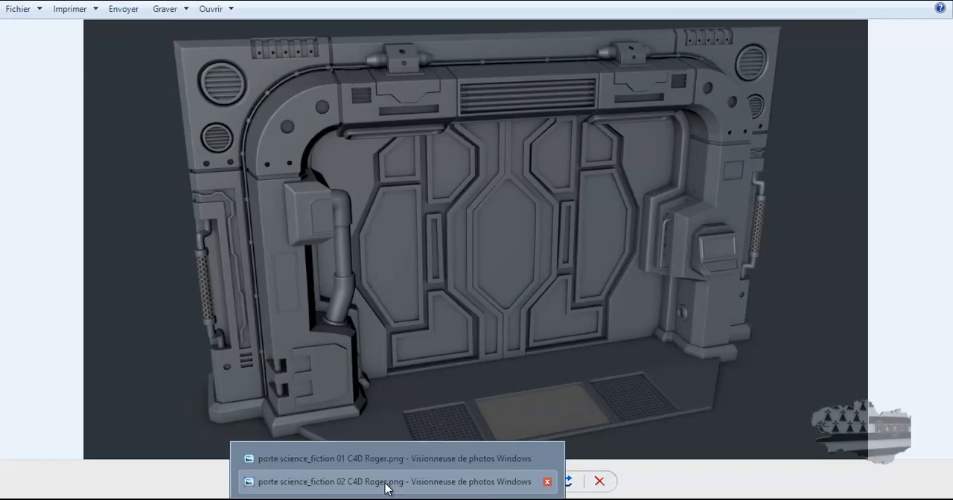
pyautogui.click(386, 483)
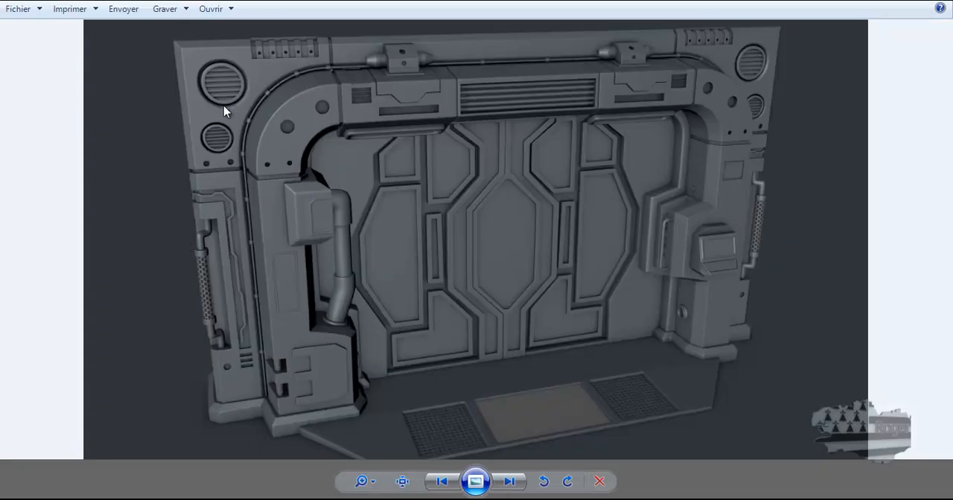
pyautogui.scroll(5, 213, 68)
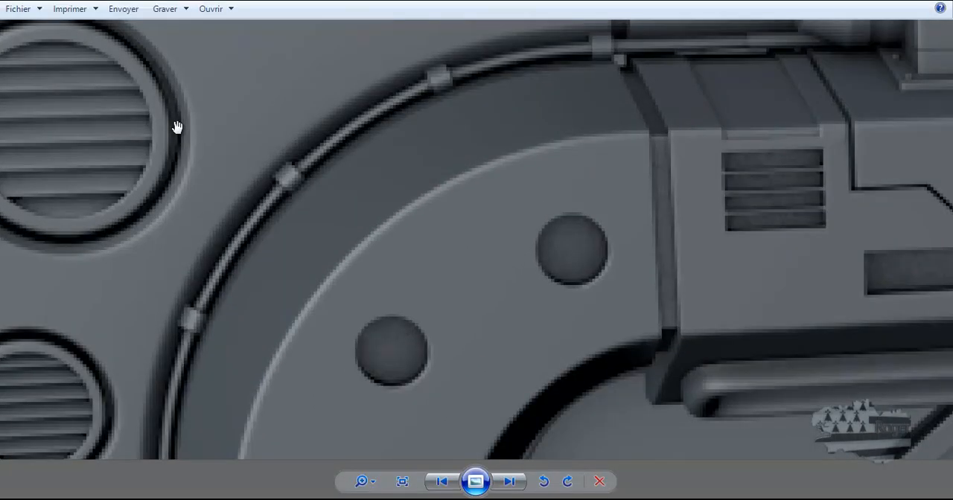
pyautogui.scroll(-5, 178, 136)
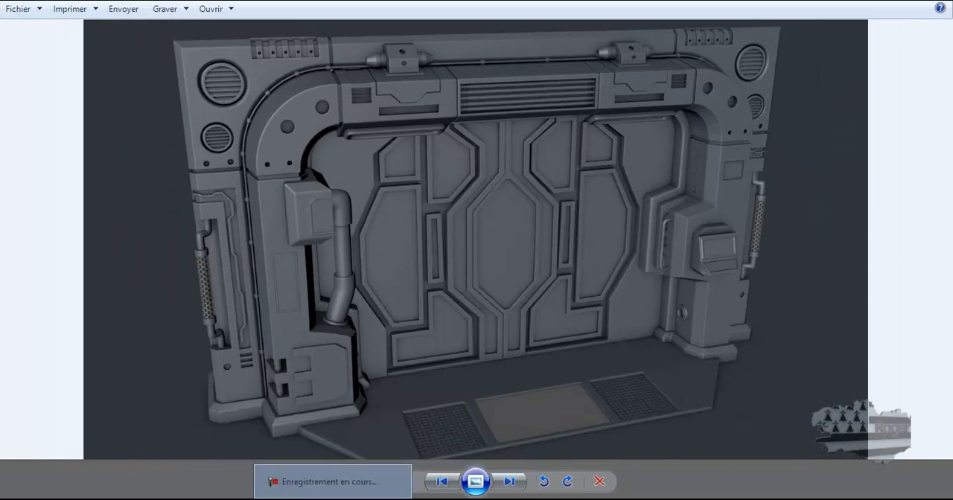
pyautogui.click(181, 464)
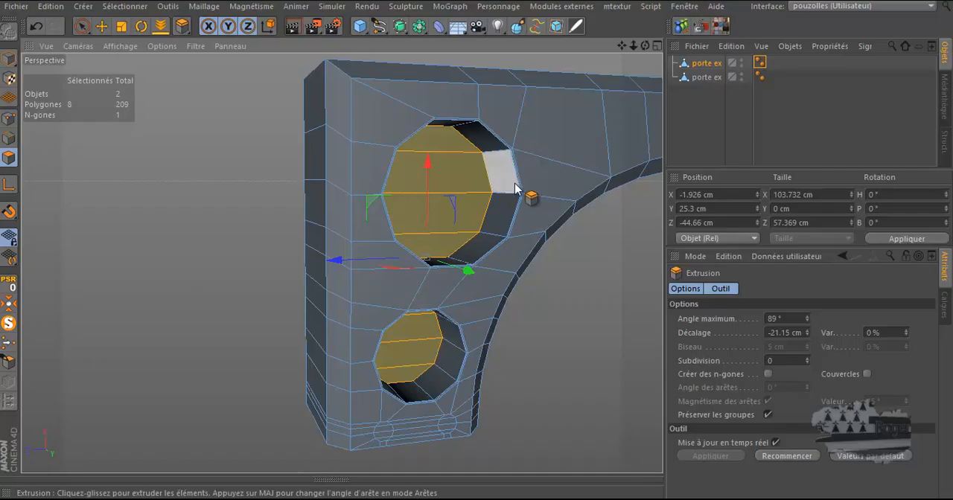
# Extrude the hole polygons by -0.9 cm, then inset them with Extrusion interne at 0.5 cm
pyautogui.scroll(5, 479, 162)
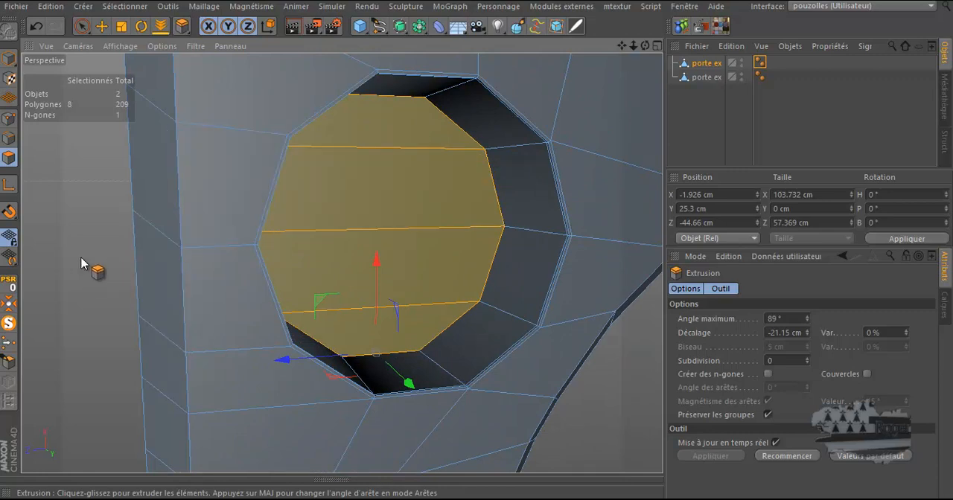
pyautogui.moveTo(484, 249); pyautogui.dragTo(476, 247)
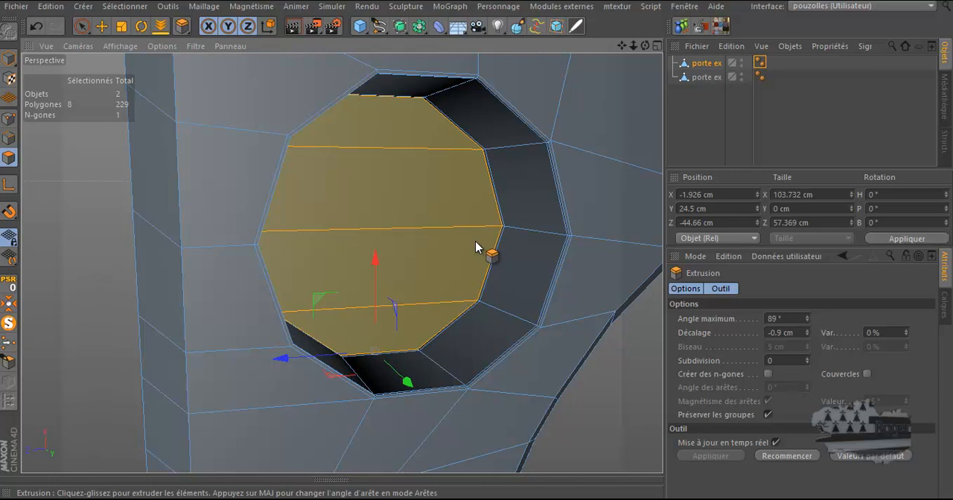
pyautogui.rightClick(83, 262)
pyautogui.click(109, 257)
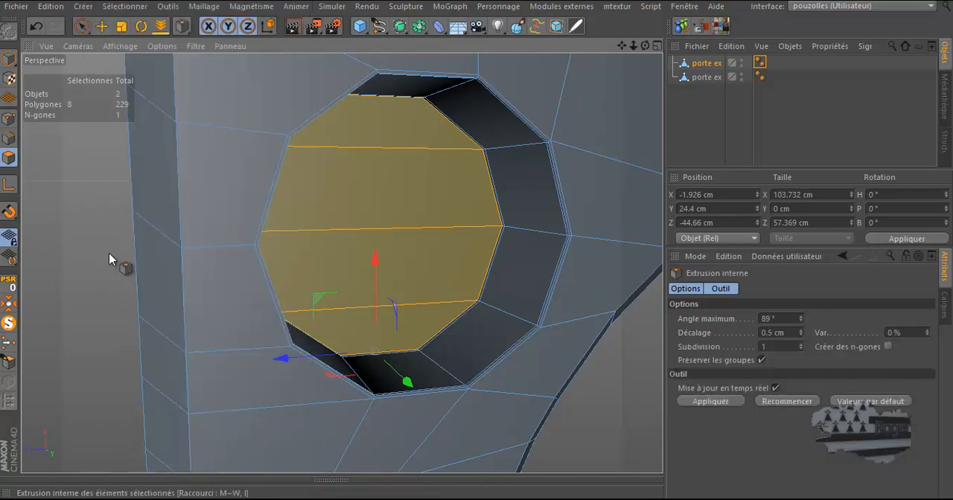
pyautogui.moveTo(479, 249); pyautogui.dragTo(478, 248)
pyautogui.scroll(-3, 165, 241)
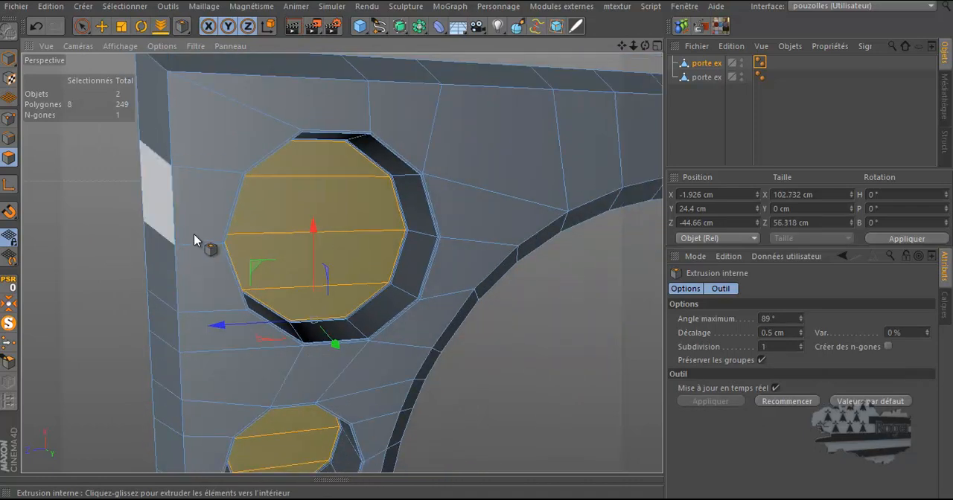
# Add a Subdivision Surface object and group the two porte ex objects together into a null
pyautogui.click(396, 30)
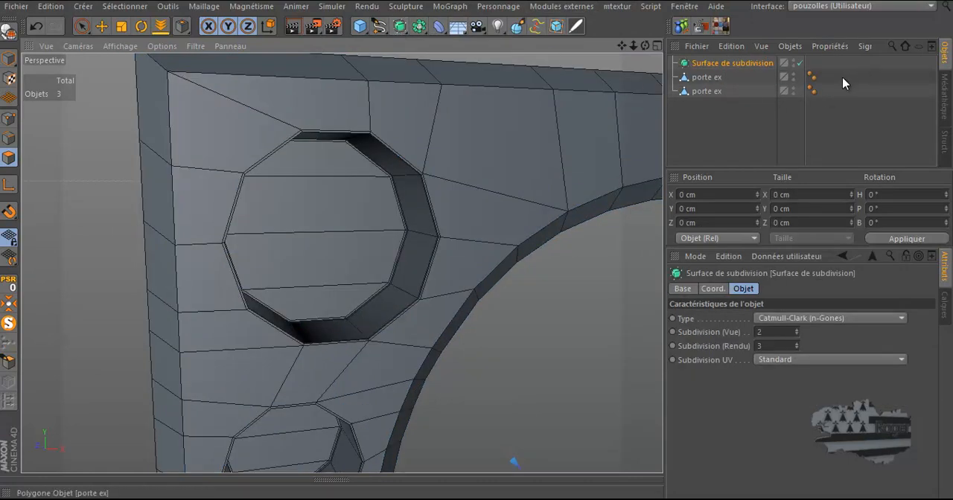
pyautogui.moveTo(843, 77); pyautogui.dragTo(691, 115)
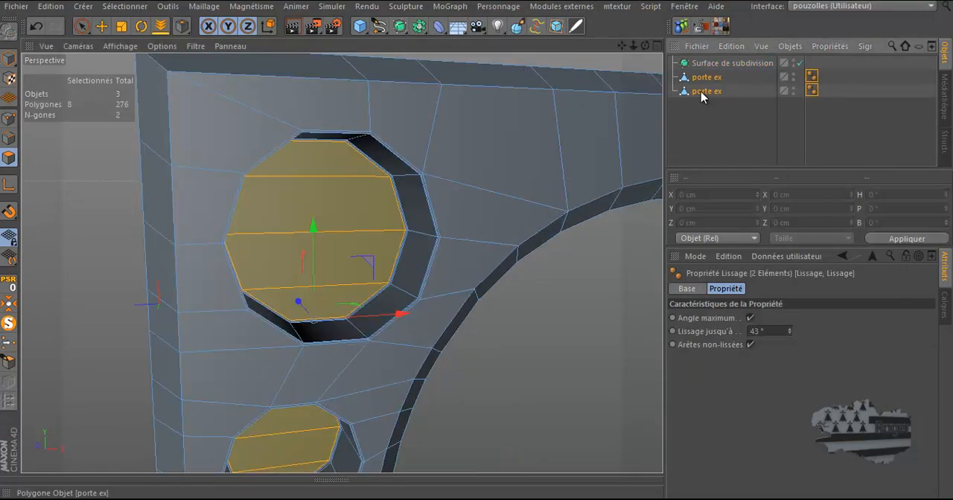
pyautogui.rightClick(703, 95)
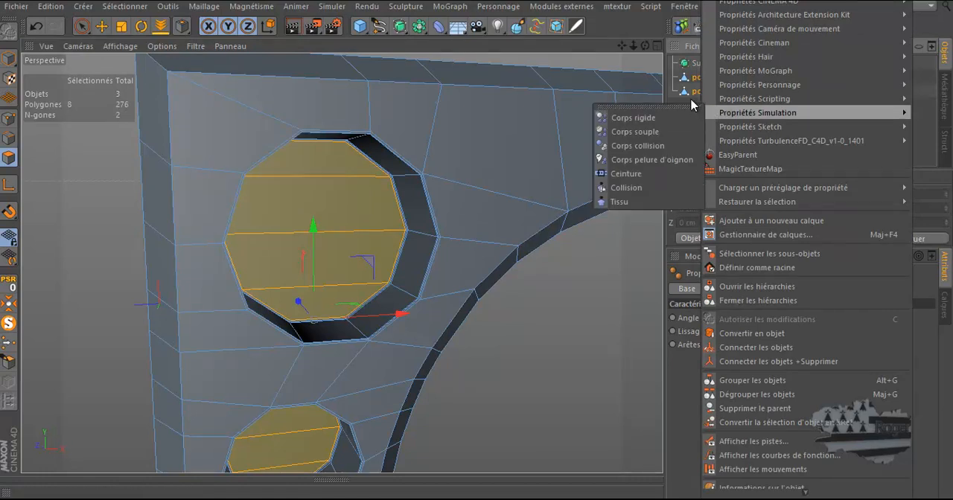
pyautogui.click(691, 104)
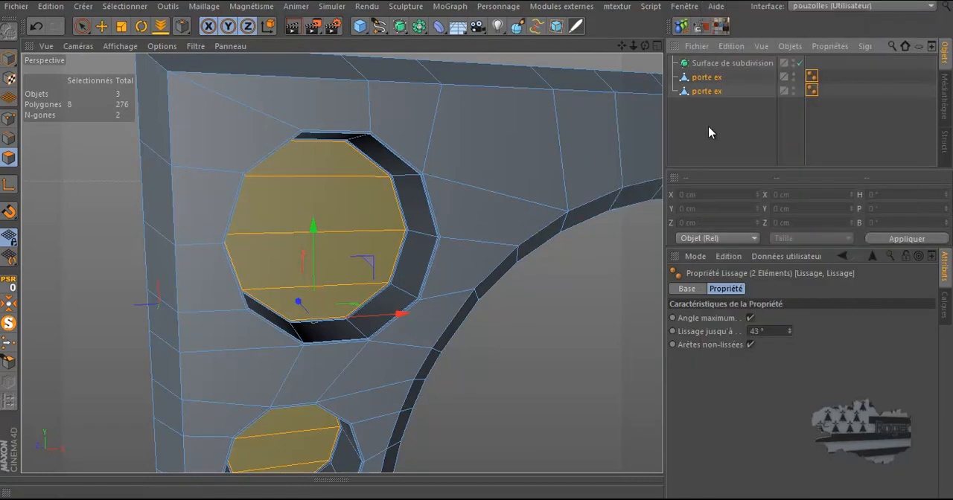
pyautogui.hotkey('alt', 'g')
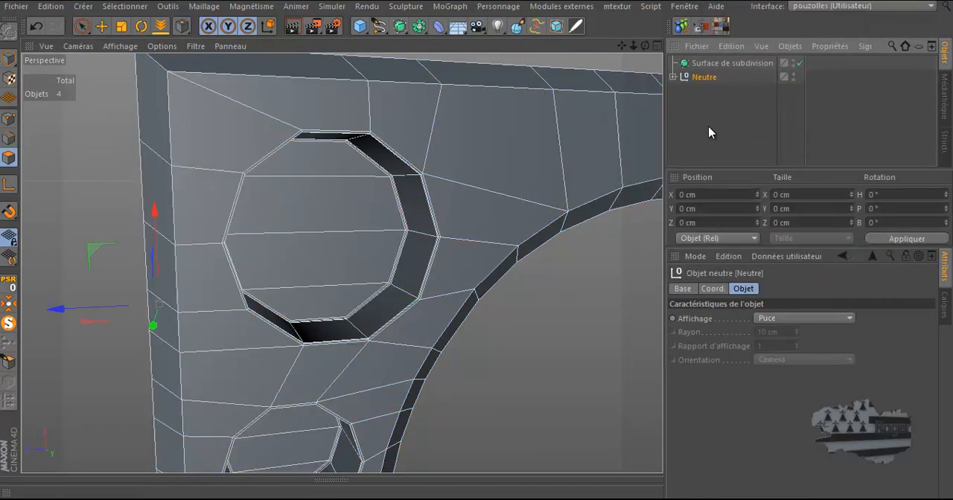
# Place the null group inside the Subdivision Surface so the frame is smoothed
pyautogui.click(673, 77)
pyautogui.click(673, 76)
pyautogui.moveTo(717, 65); pyautogui.dragTo(719, 66)
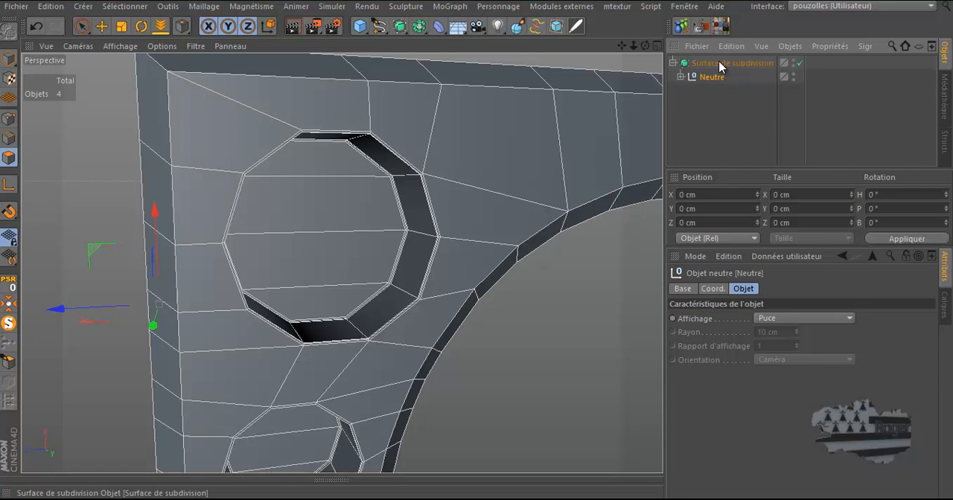
# Render the viewport and zoom in to examine the smoothed round vent up close
pyautogui.click(293, 28)
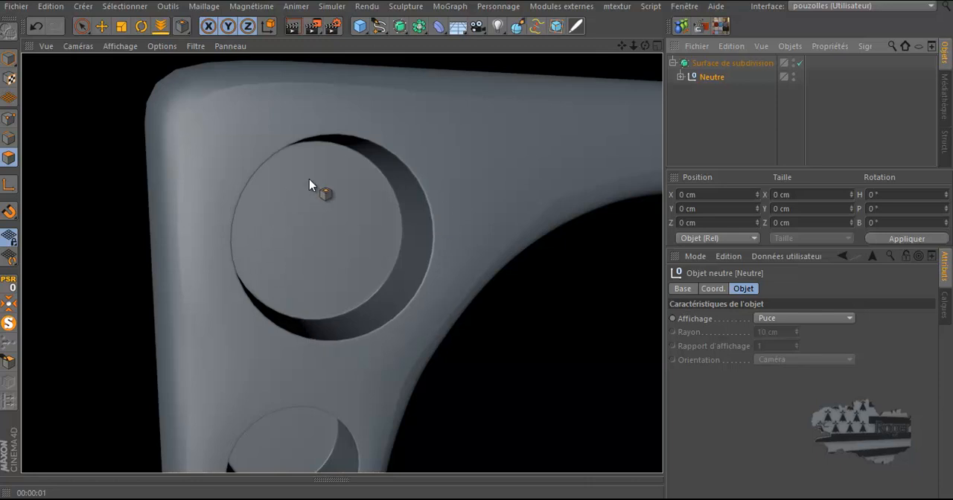
pyautogui.scroll(2, 533, 211)
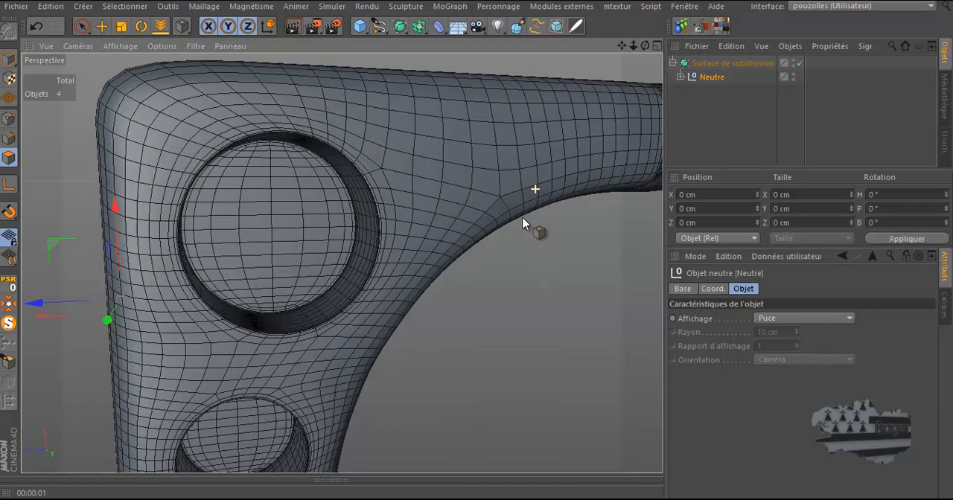
pyautogui.scroll(2, 514, 212)
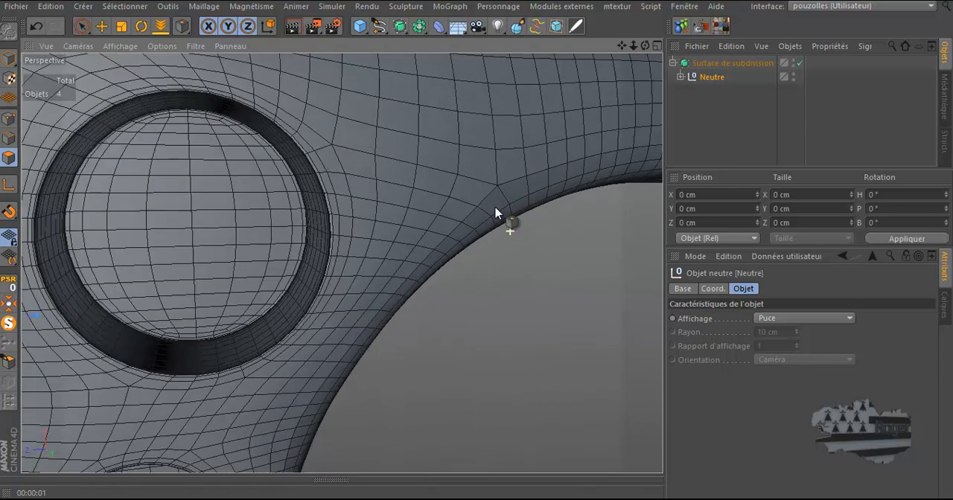
pyautogui.click(207, 28)
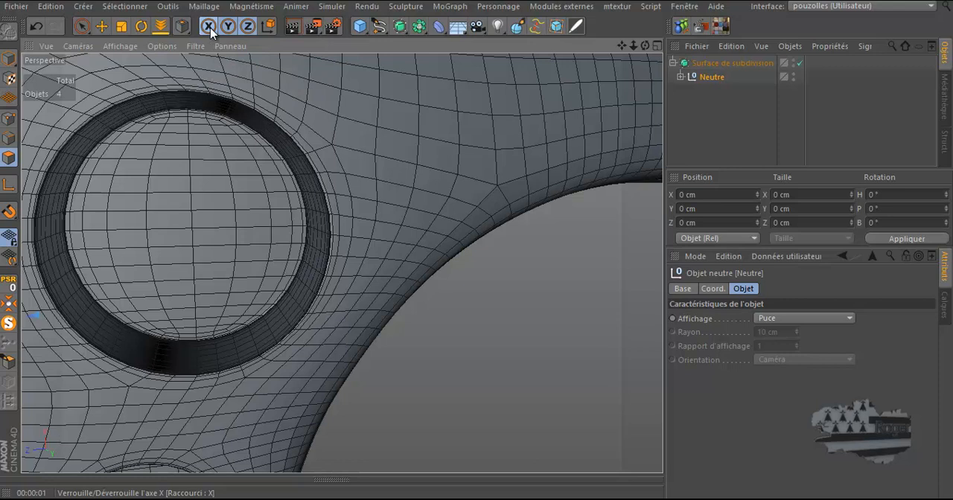
pyautogui.click(294, 28)
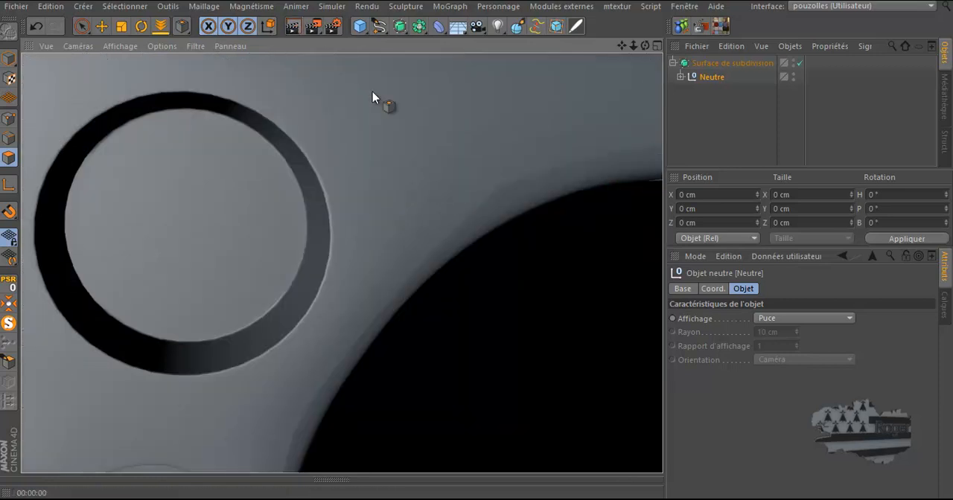
pyautogui.scroll(-2, 531, 195)
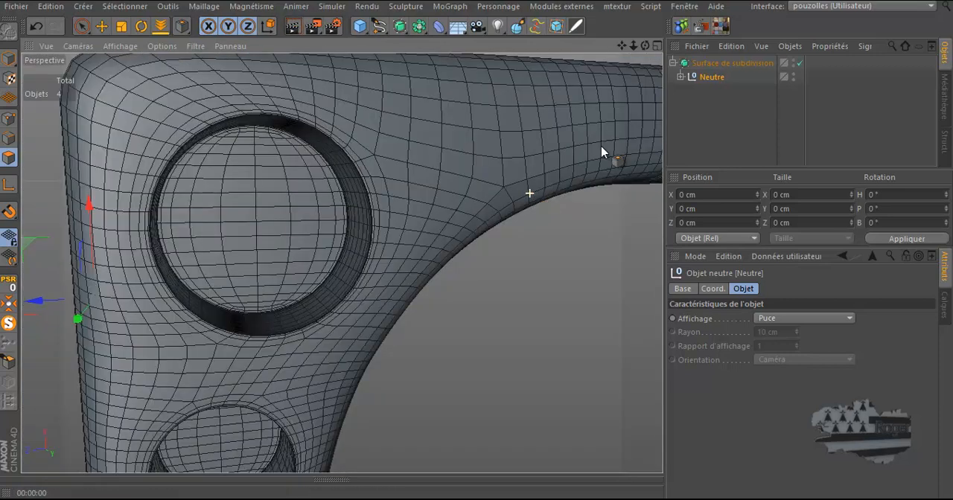
# Disable the Subdivision Surface and select the porte ex object inside the group
pyautogui.click(794, 62)
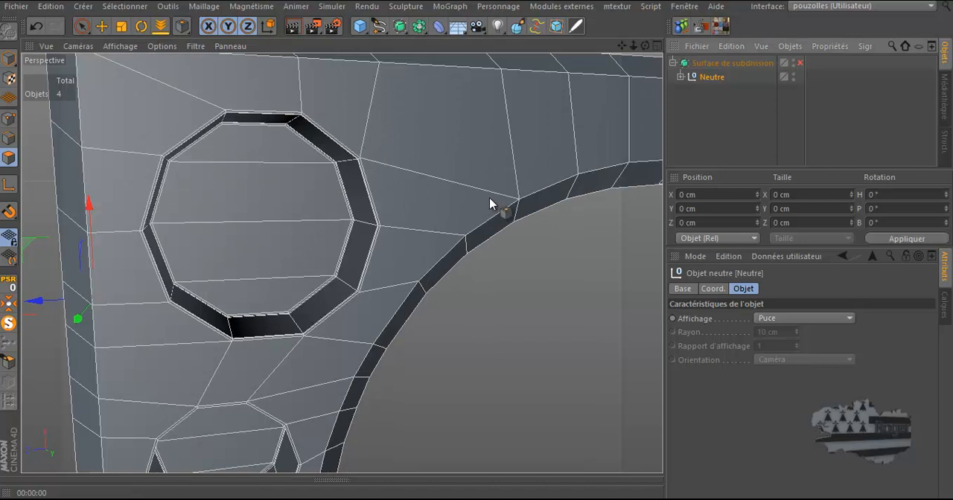
pyautogui.scroll(-5, 326, 189)
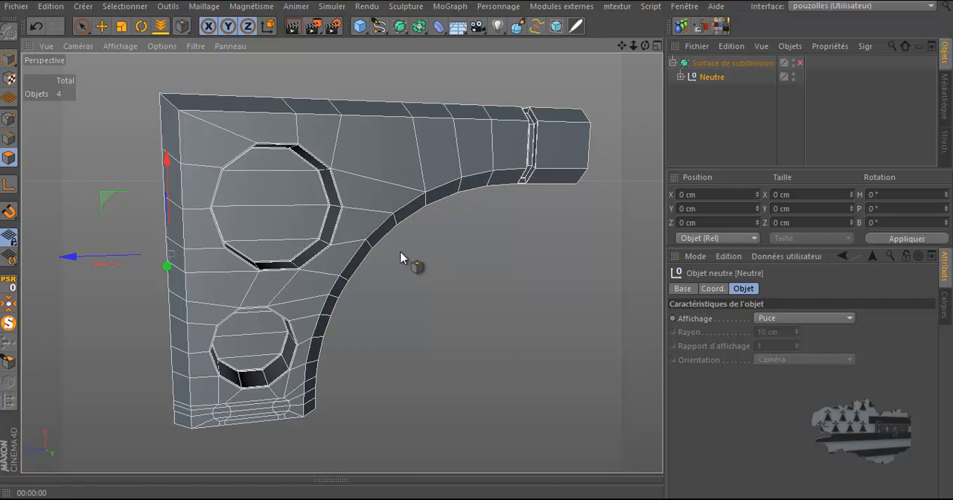
pyautogui.scroll(8, 212, 426)
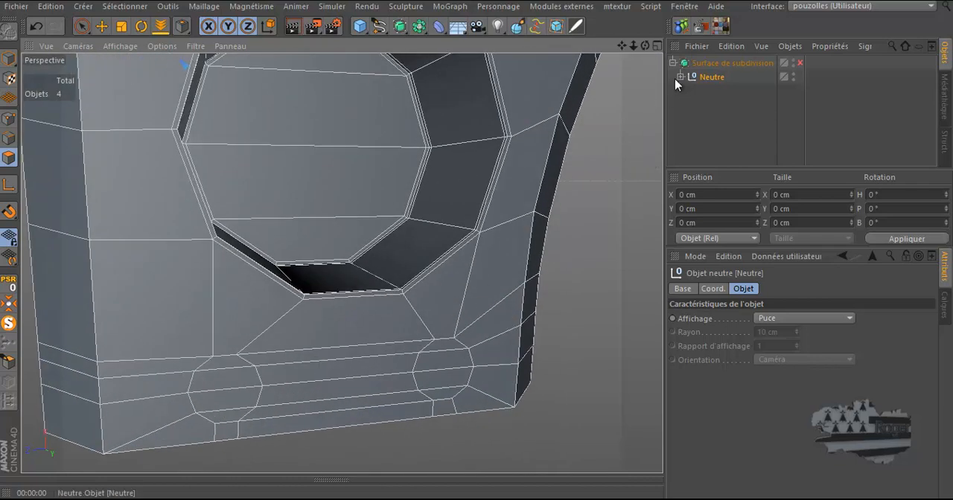
pyautogui.click(680, 76)
pyautogui.click(721, 92)
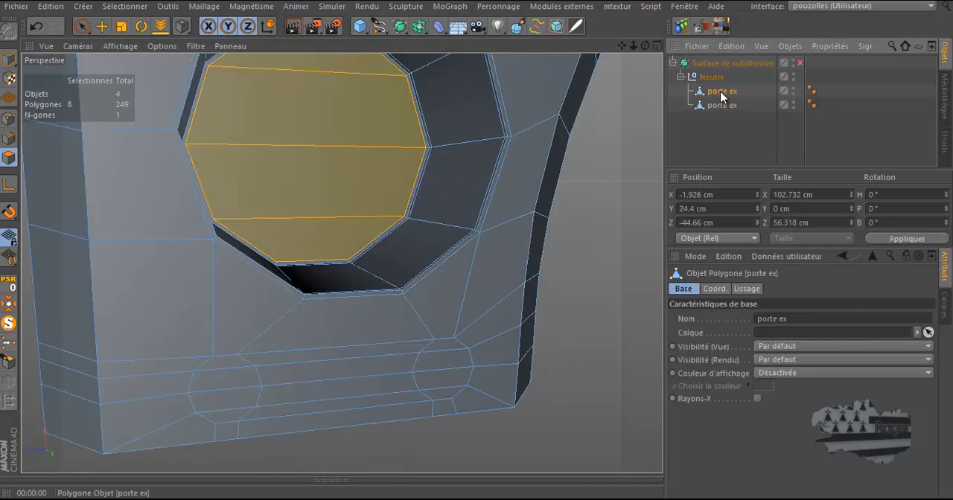
# With the Selection brush limited to visible elements, select the faces of the two small vents at the bottom
pyautogui.click(82, 26)
pyautogui.moveTo(219, 389); pyautogui.dragTo(224, 412)
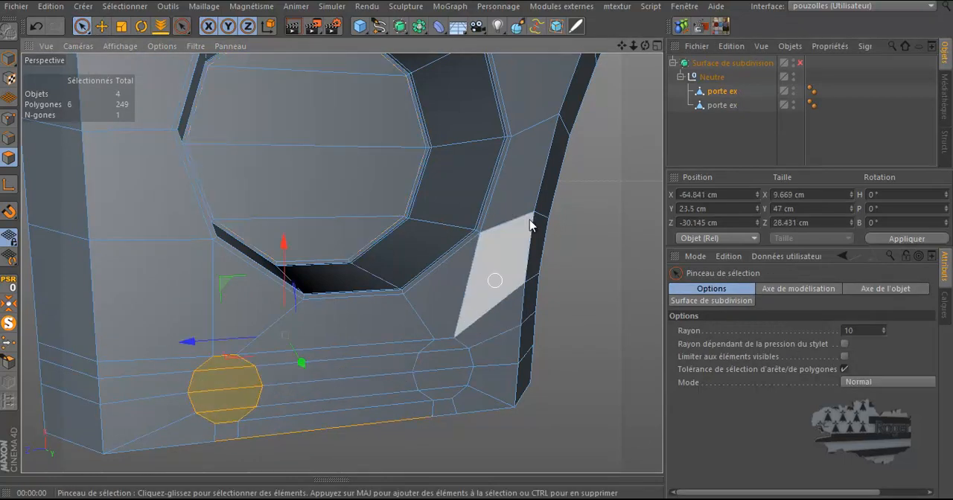
pyautogui.moveTo(646, 45); pyautogui.dragTo(477, 244)
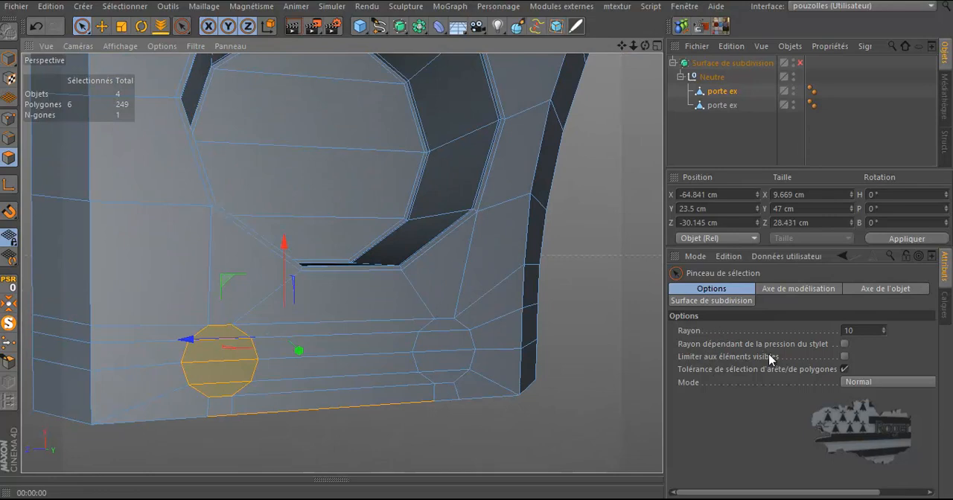
pyautogui.click(845, 357)
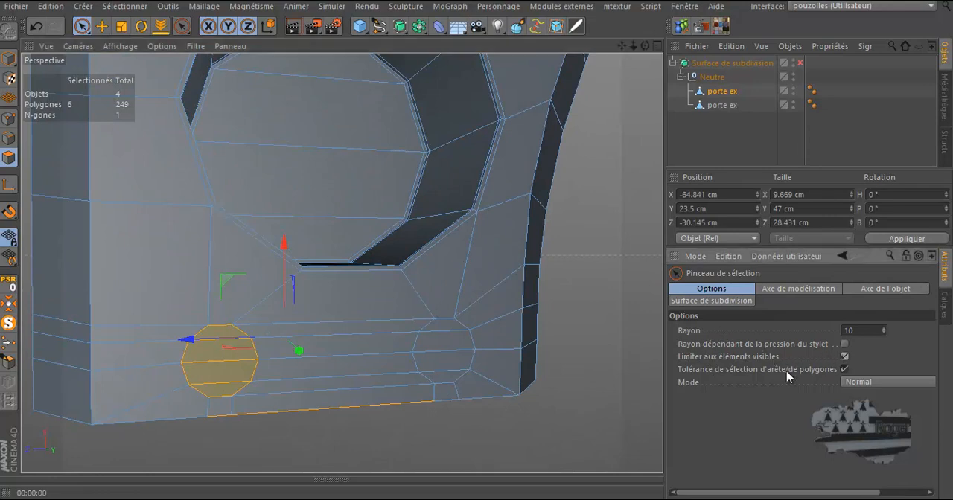
pyautogui.click(604, 415)
pyautogui.moveTo(213, 340); pyautogui.dragTo(225, 381)
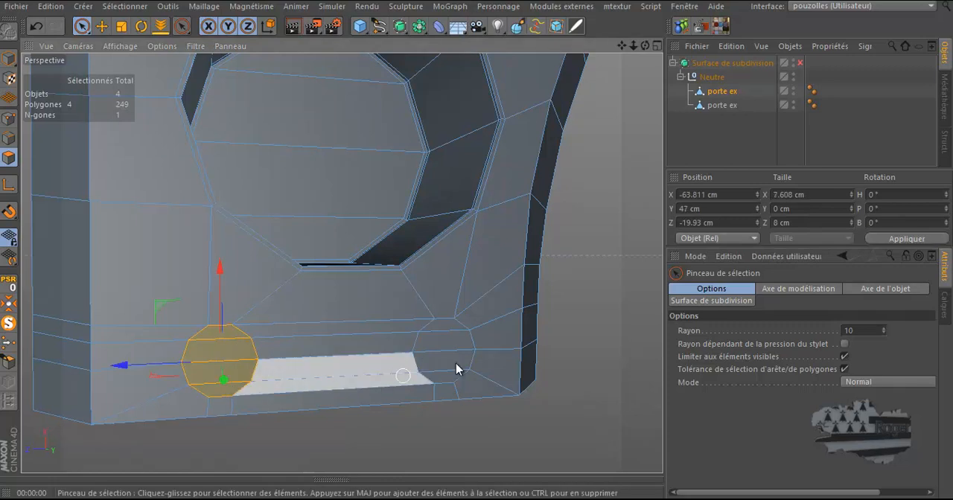
pyautogui.keyDown('shift'); pyautogui.moveTo(436, 366); pyautogui.dragTo(447, 371); pyautogui.keyUp('shift')
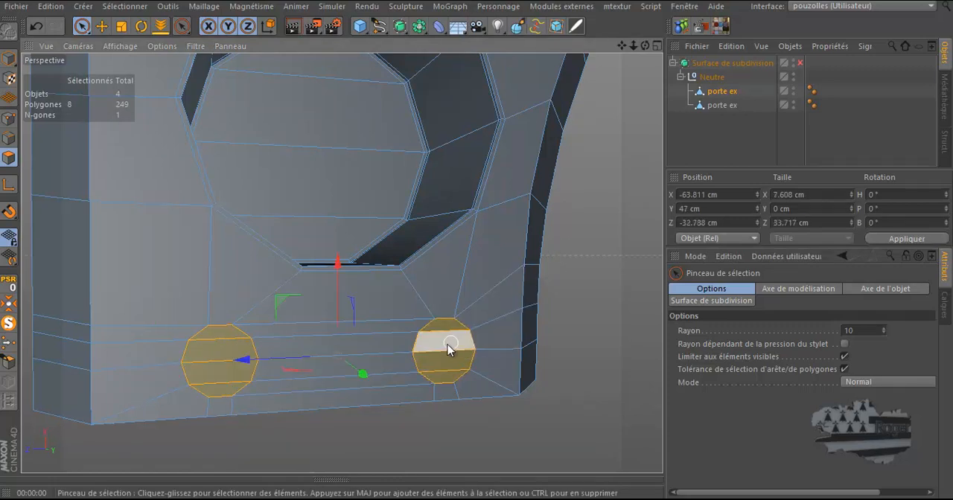
# Inset the small vent faces with Extrusion interne by 0.1 cm
pyautogui.scroll(5, 452, 342)
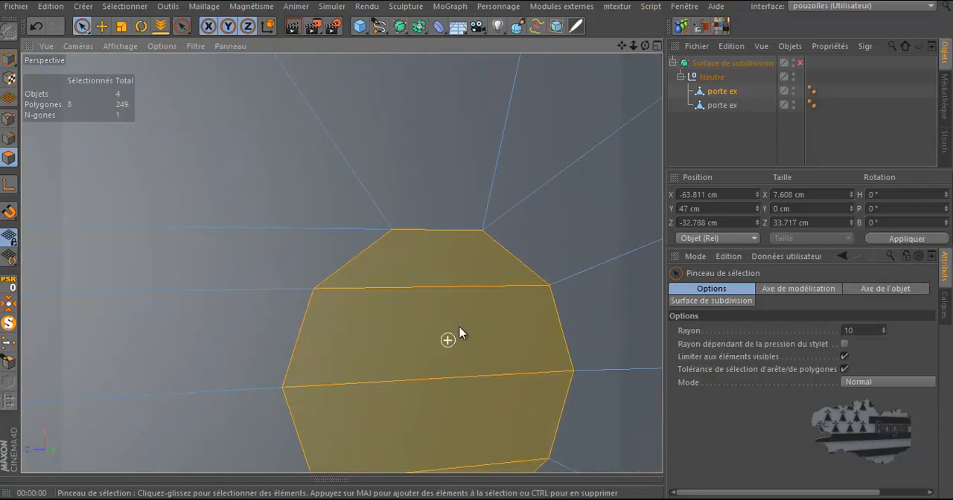
pyautogui.rightClick(581, 206)
pyautogui.click(614, 253)
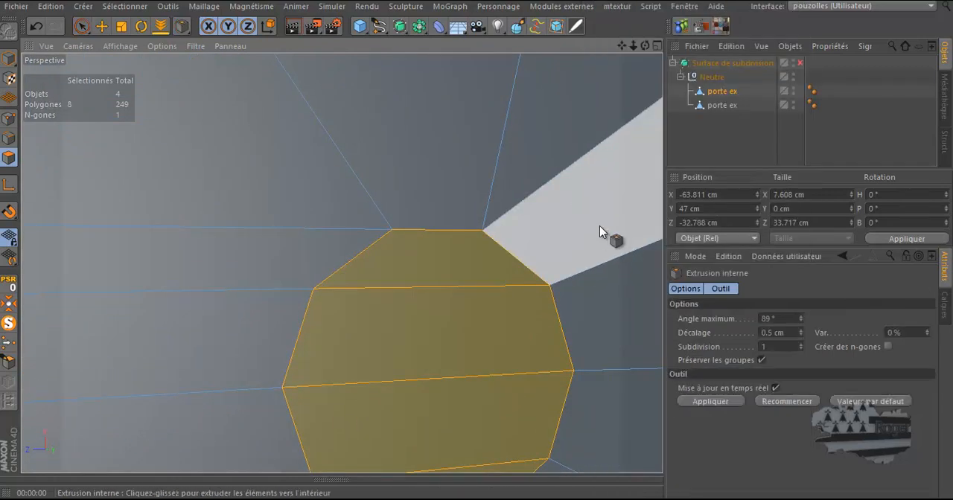
pyautogui.moveTo(476, 249); pyautogui.dragTo(476, 247)
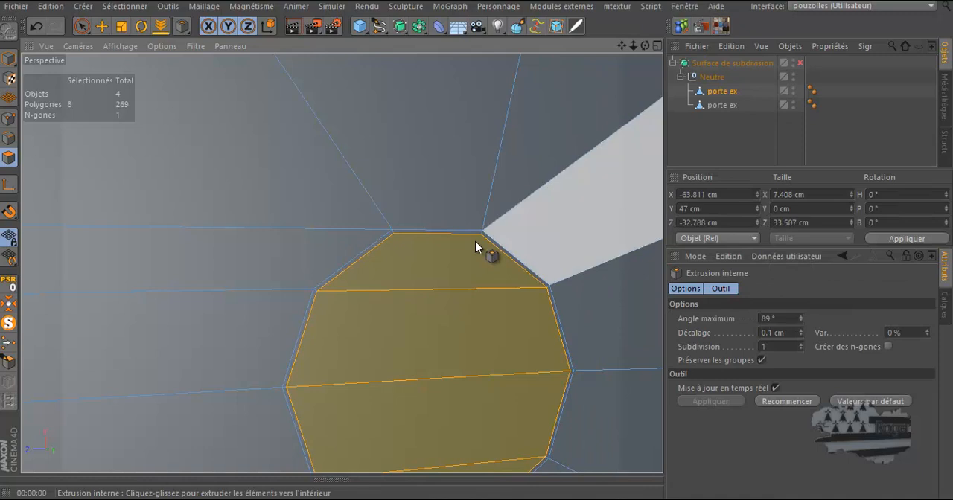
# Extrude the small vent faces inward into the frame
pyautogui.rightClick(477, 247)
pyautogui.click(625, 223)
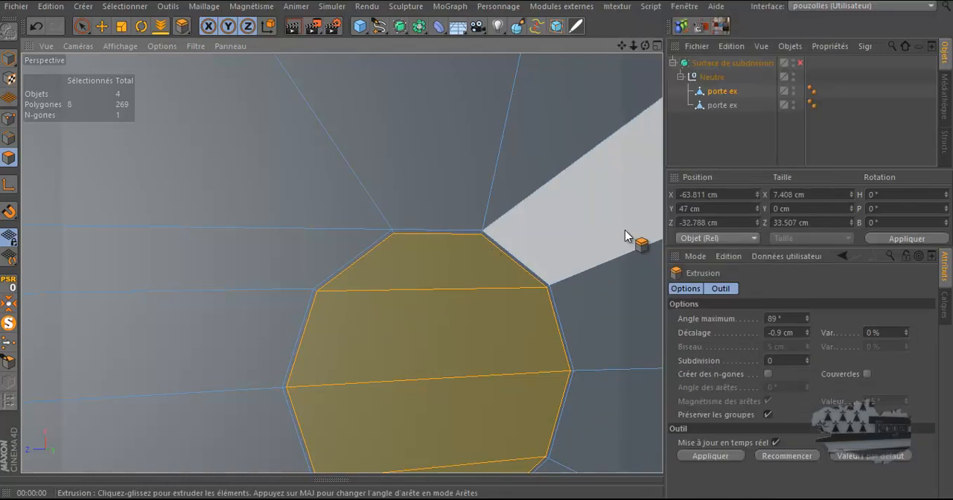
pyautogui.moveTo(646, 46); pyautogui.dragTo(478, 246)
pyautogui.moveTo(577, 224); pyautogui.dragTo(476, 248)
# Inset the small vent faces again with Extrusion interne by 0.11 cm
pyautogui.rightClick(577, 222)
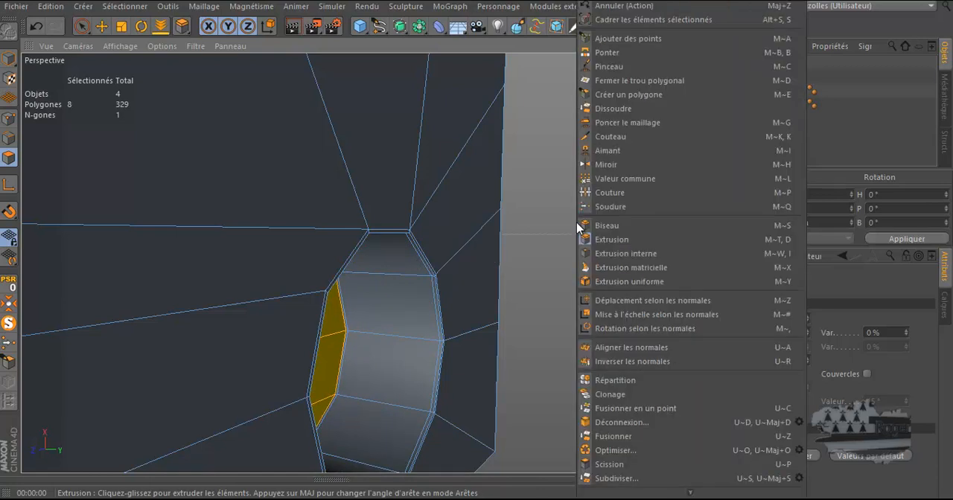
pyautogui.click(587, 250)
pyautogui.moveTo(477, 243); pyautogui.dragTo(476, 243)
pyautogui.moveTo(645, 46); pyautogui.dragTo(477, 244)
pyautogui.scroll(3, 382, 295)
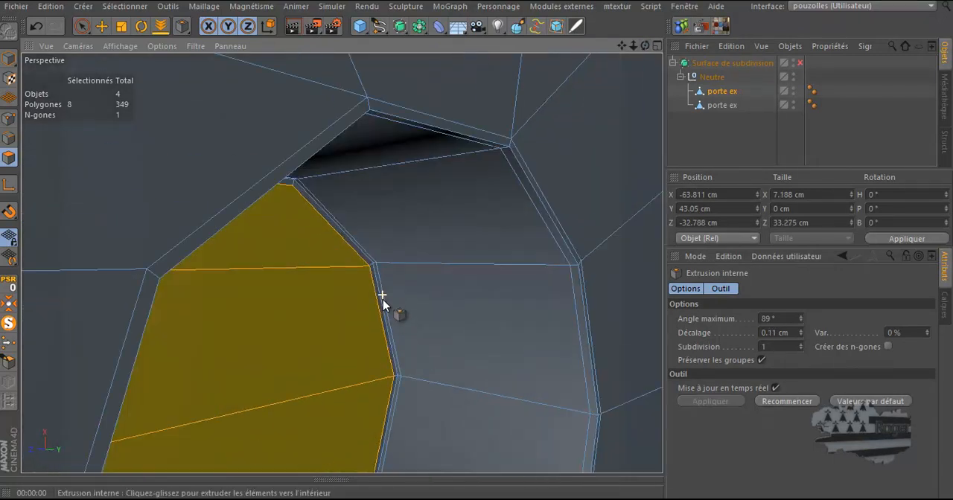
# Enable the Subdivision Surface and render the view around the small vents
pyautogui.scroll(3, 382, 308)
pyautogui.scroll(-8, 383, 308)
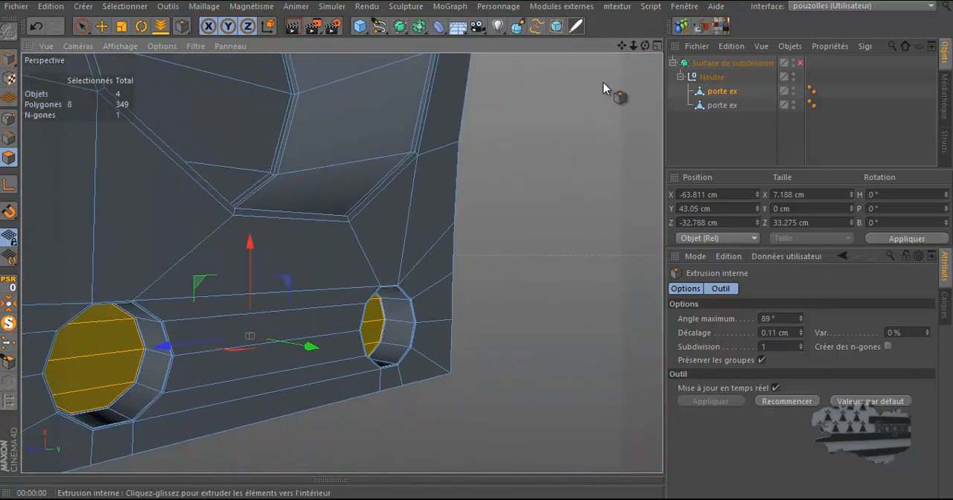
pyautogui.moveTo(645, 45); pyautogui.dragTo(476, 248)
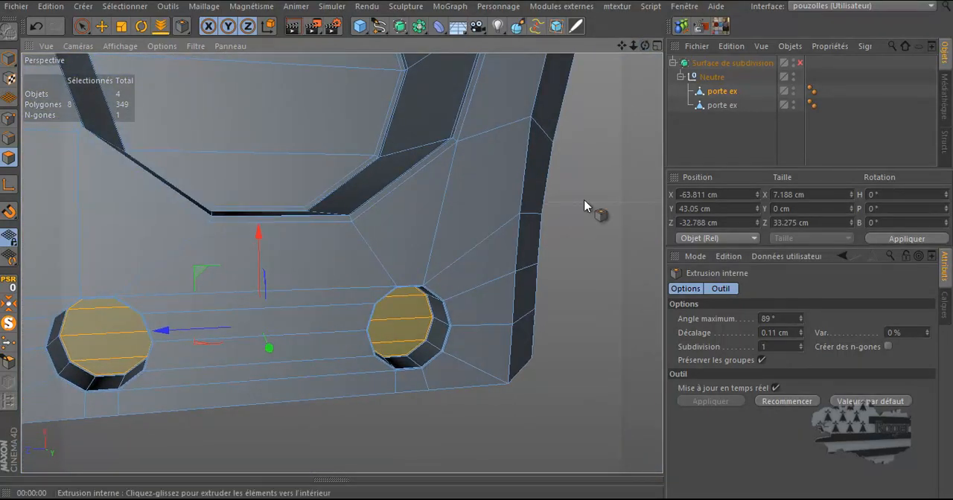
pyautogui.scroll(-5, 544, 333)
pyautogui.click(800, 63)
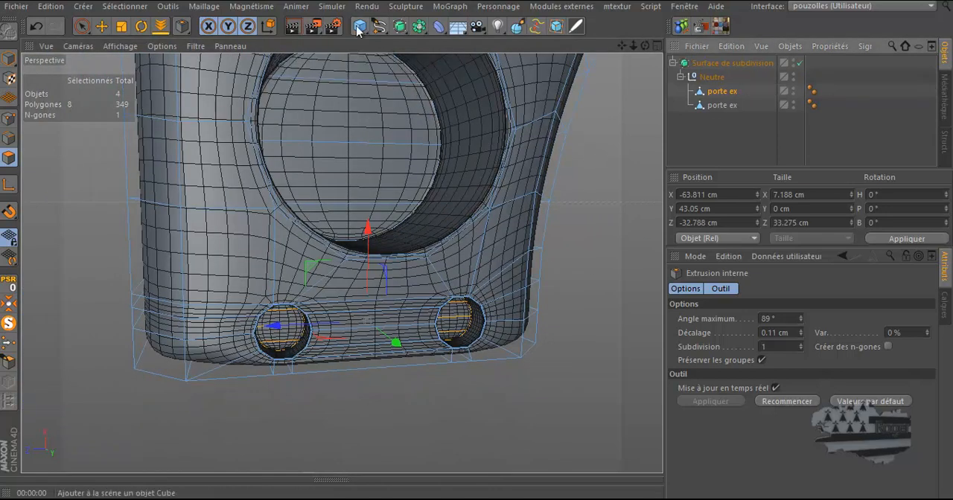
pyautogui.click(295, 29)
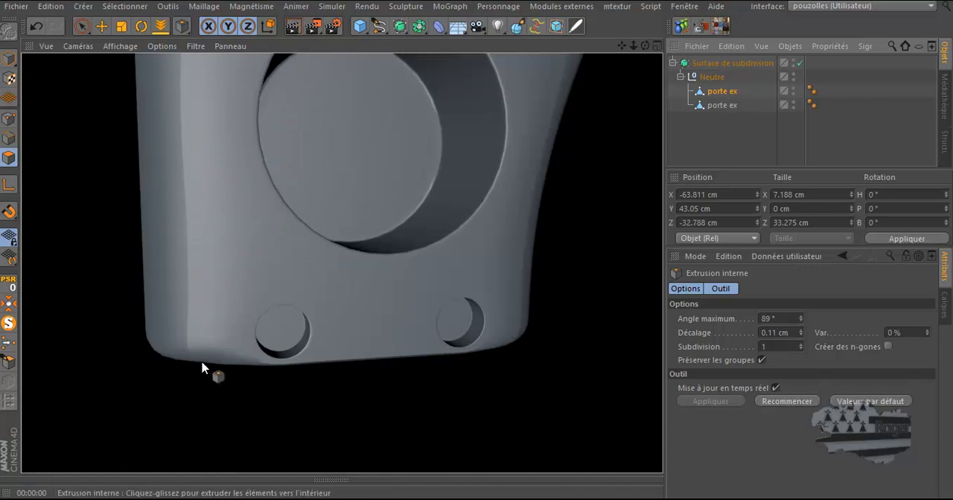
# Render the frame's far end for inspection, then turn off the Subdivision Surface
pyautogui.keyDown('alt'); pyautogui.moveTo(326, 306); pyautogui.dragTo(495, 183); pyautogui.keyUp('alt')
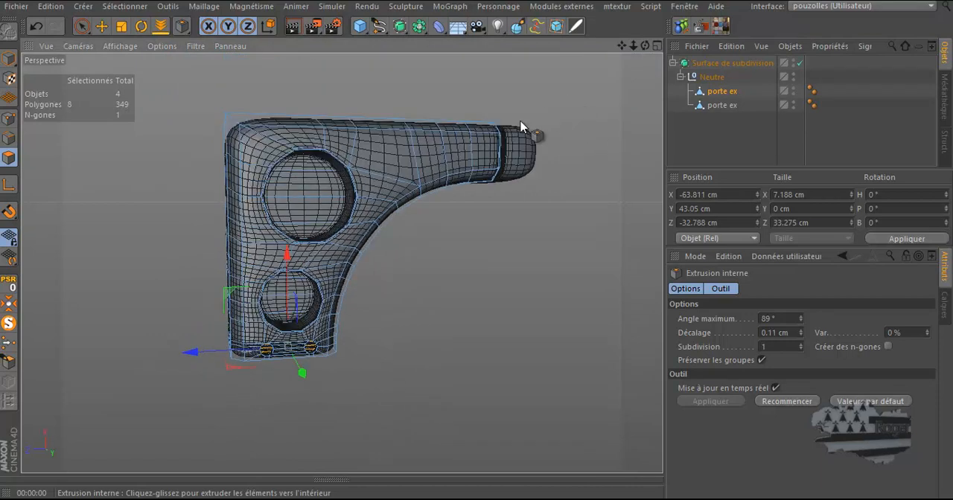
pyautogui.scroll(5, 529, 131)
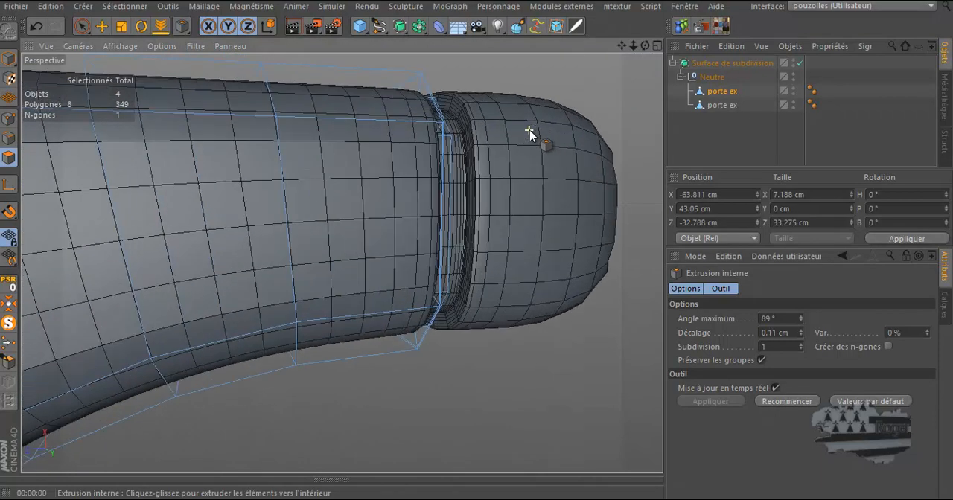
pyautogui.moveTo(648, 44); pyautogui.dragTo(477, 244)
pyautogui.click(293, 27)
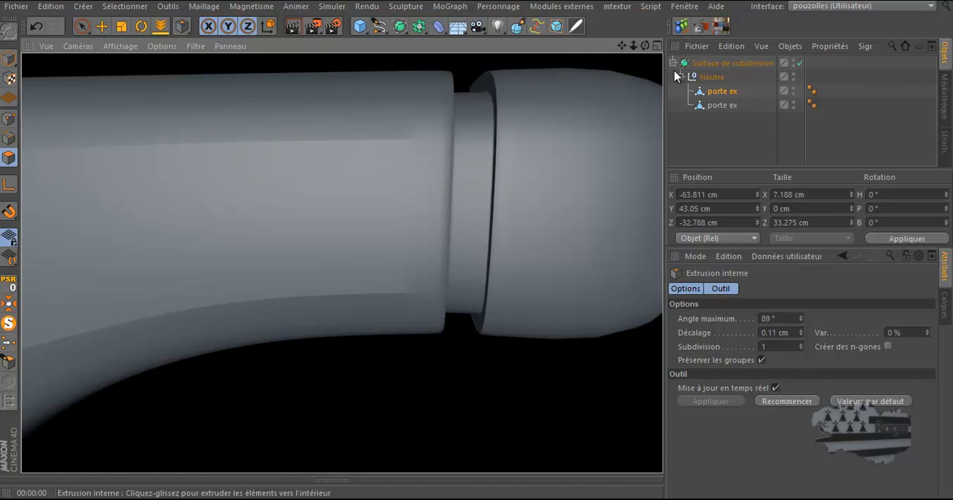
pyautogui.click(801, 63)
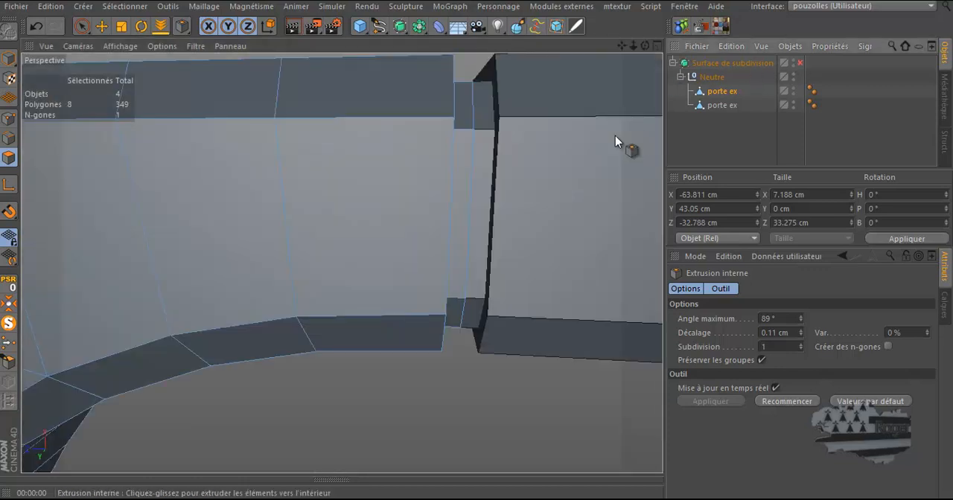
# Cut an edge loop along the frame's groove edge with the Knife in Boucle mode, with Limiter à la sélection off
pyautogui.keyDown('alt'); pyautogui.moveTo(636, 127); pyautogui.dragTo(568, 166); pyautogui.keyUp('alt')
pyautogui.moveTo(647, 44); pyautogui.dragTo(476, 247)
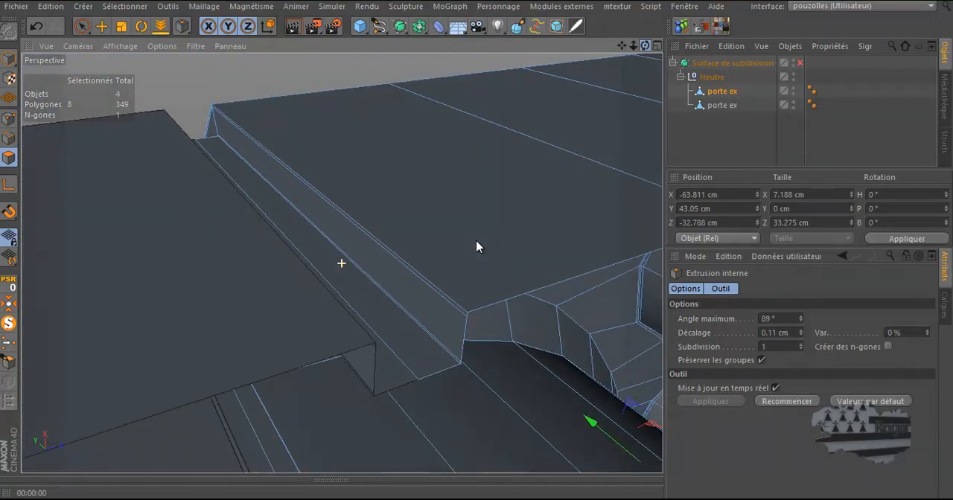
pyautogui.keyDown('alt'); pyautogui.moveTo(476, 307); pyautogui.dragTo(475, 306); pyautogui.keyUp('alt')
pyautogui.keyDown('alt'); pyautogui.moveTo(463, 257); pyautogui.dragTo(464, 258); pyautogui.keyUp('alt')
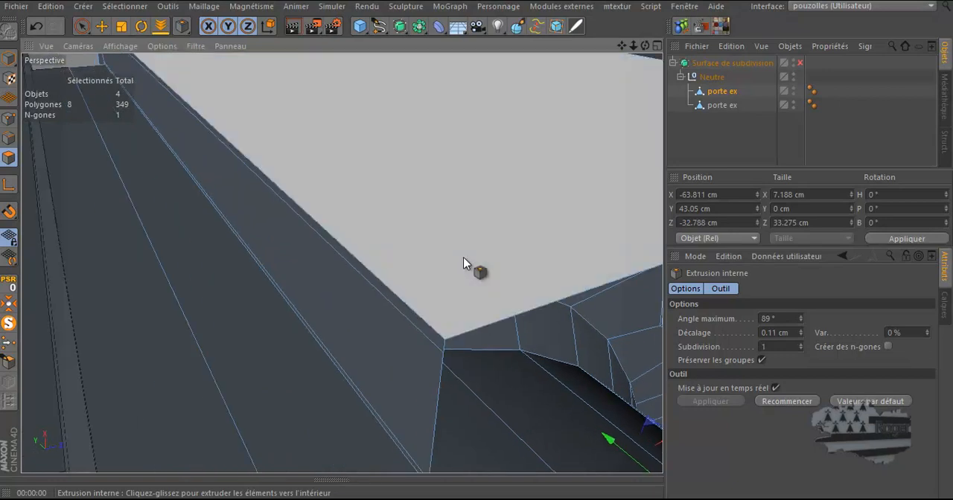
pyautogui.press('k')
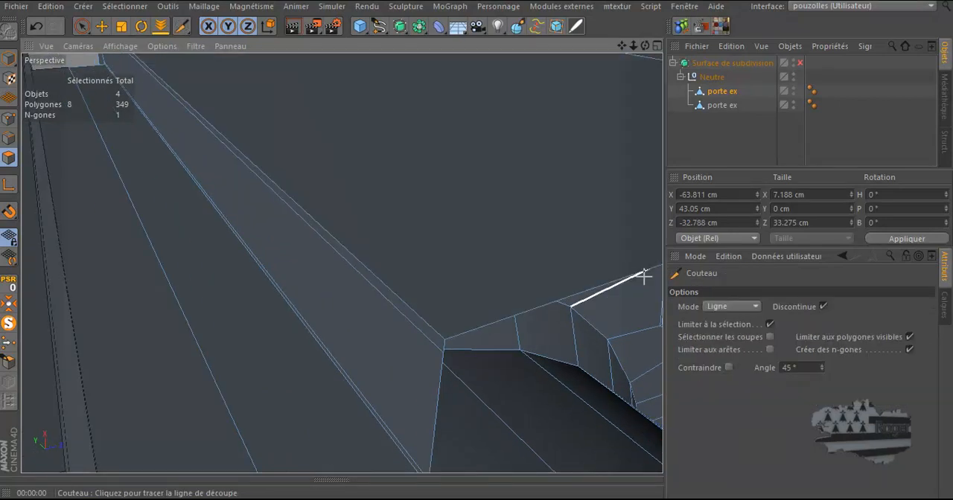
pyautogui.click(719, 306)
pyautogui.click(726, 365)
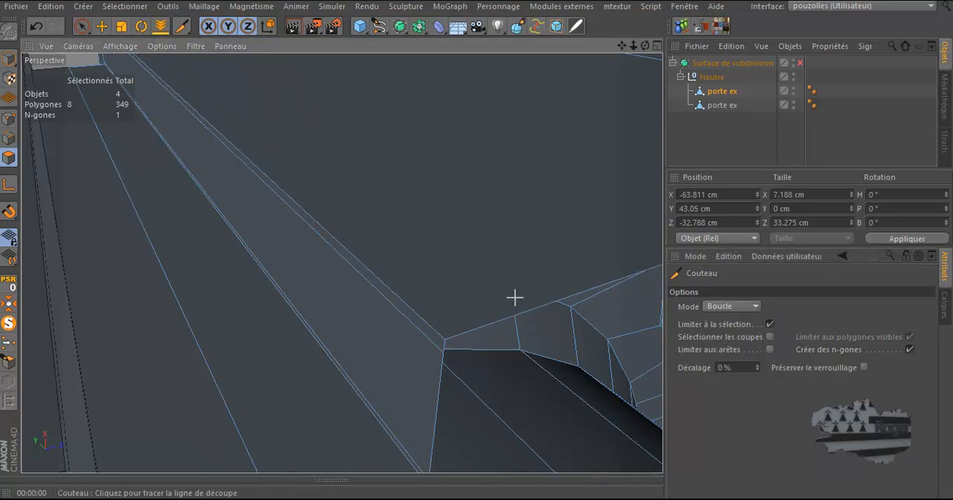
pyautogui.click(772, 326)
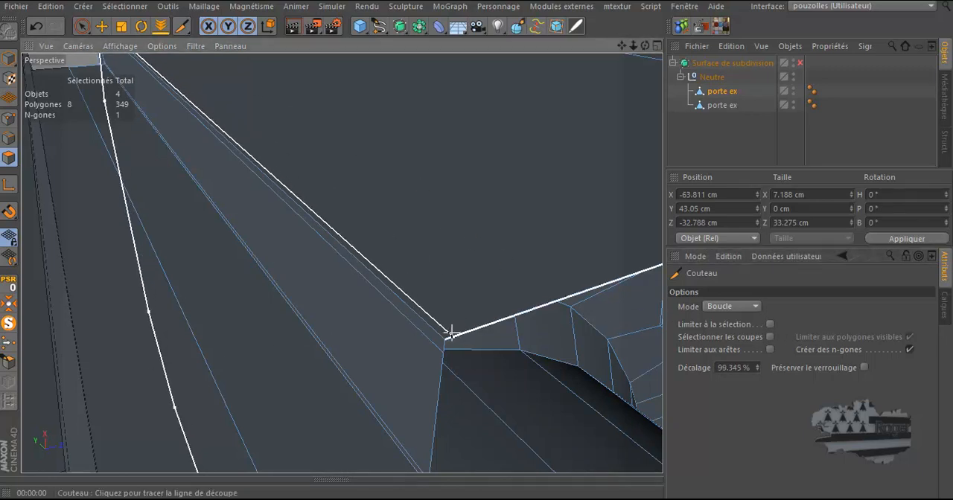
pyautogui.click(578, 282)
# Select the end-cap object and cut an edge loop across it with the Knife near its inner edge
pyautogui.moveTo(645, 48); pyautogui.dragTo(417, 246)
pyautogui.scroll(-3, 601, 199)
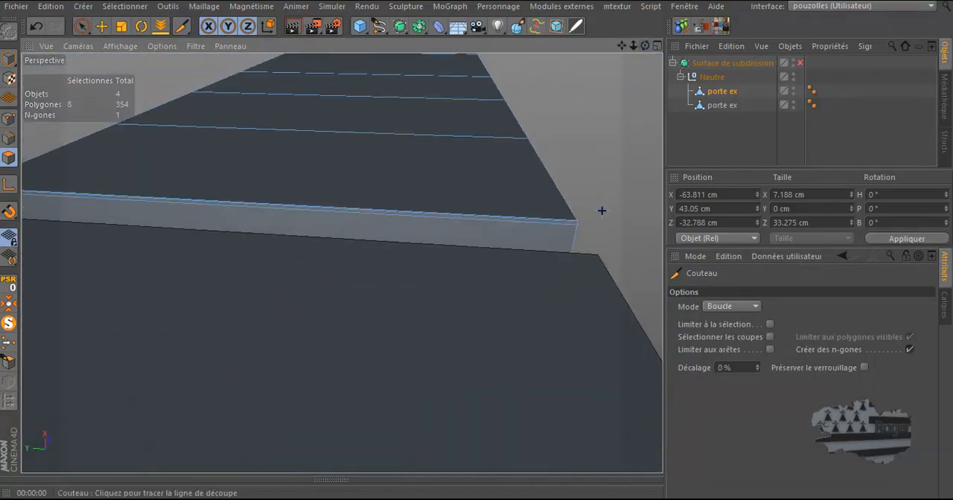
pyautogui.scroll(-5, 602, 211)
pyautogui.moveTo(646, 46); pyautogui.dragTo(587, 121)
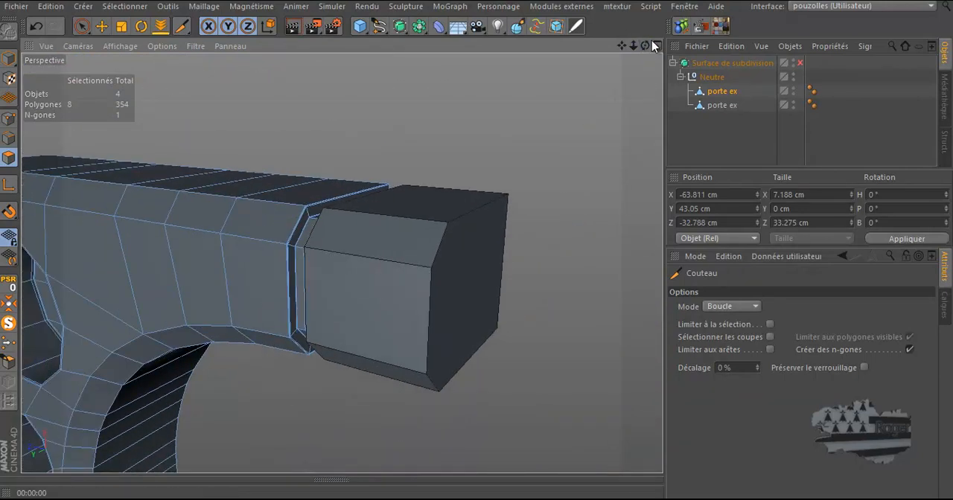
pyautogui.moveTo(645, 50); pyautogui.dragTo(477, 246)
pyautogui.click(719, 105)
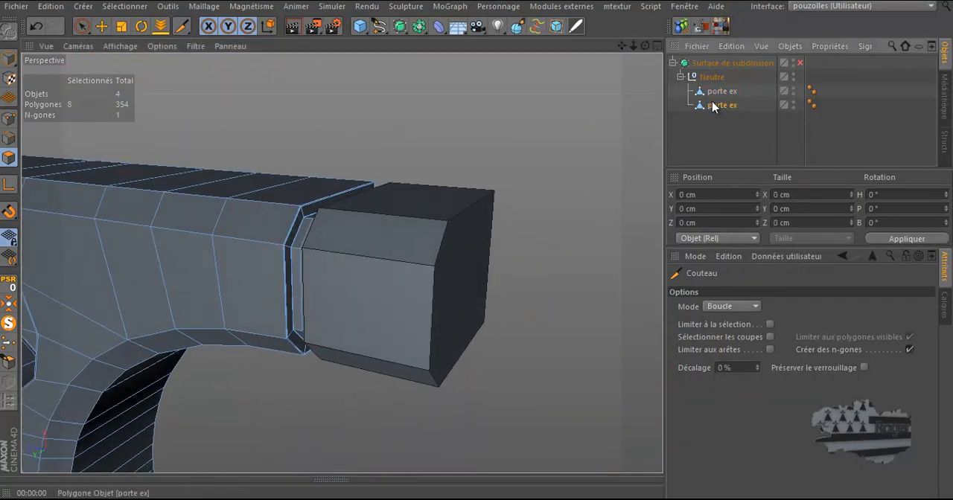
pyautogui.moveTo(646, 46); pyautogui.dragTo(477, 246)
pyautogui.keyDown('alt'); pyautogui.moveTo(373, 303); pyautogui.dragTo(397, 283, button='right'); pyautogui.keyUp('alt')
pyautogui.scroll(4, 297, 320)
pyautogui.scroll(-2, 310, 317)
pyautogui.scroll(-2, 313, 317)
pyautogui.scroll(1, 352, 294)
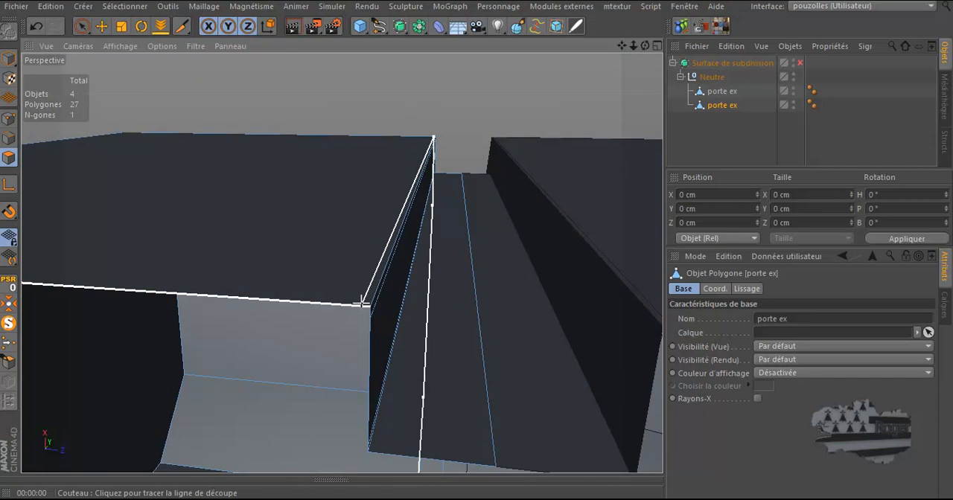
pyautogui.click(363, 303)
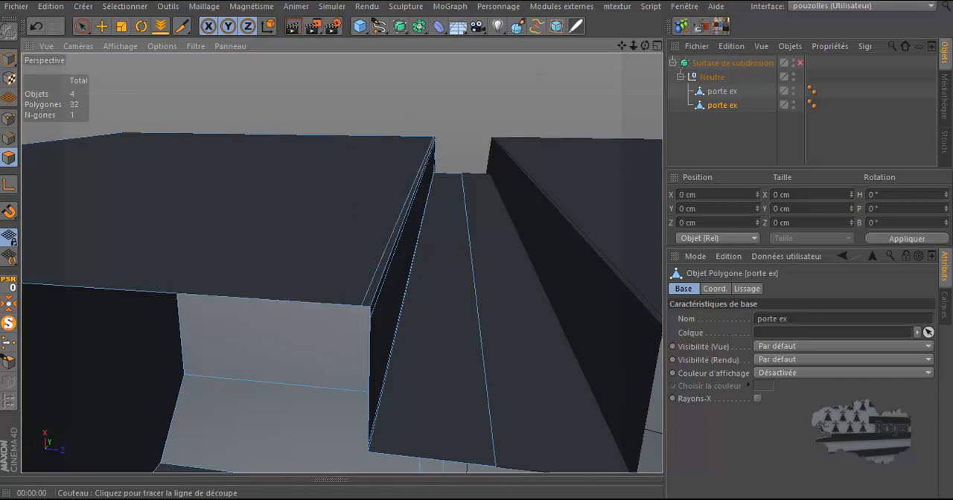
# Enable the Subdivision Surface, render the whole corner piece, and turn the Subdivision Surface off again
pyautogui.moveTo(647, 46); pyautogui.dragTo(372, 223)
pyautogui.scroll(-6, 587, 134)
pyautogui.scroll(-5, 448, 156)
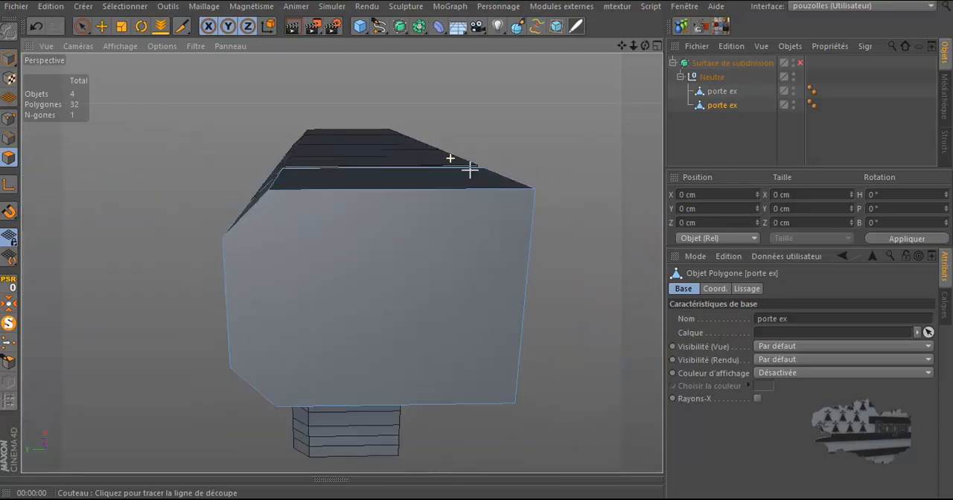
pyautogui.moveTo(646, 48); pyautogui.dragTo(479, 246)
pyautogui.scroll(-3, 613, 111)
pyautogui.press('k')
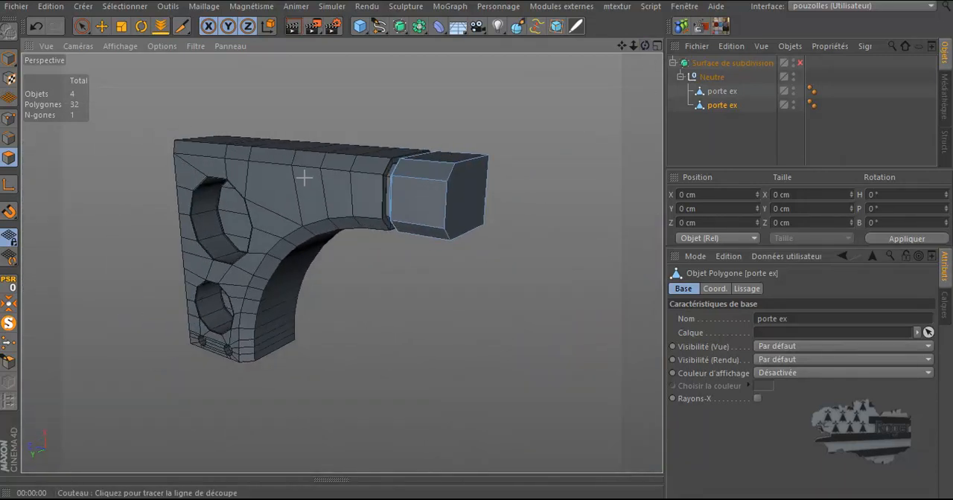
pyautogui.scroll(3, 304, 177)
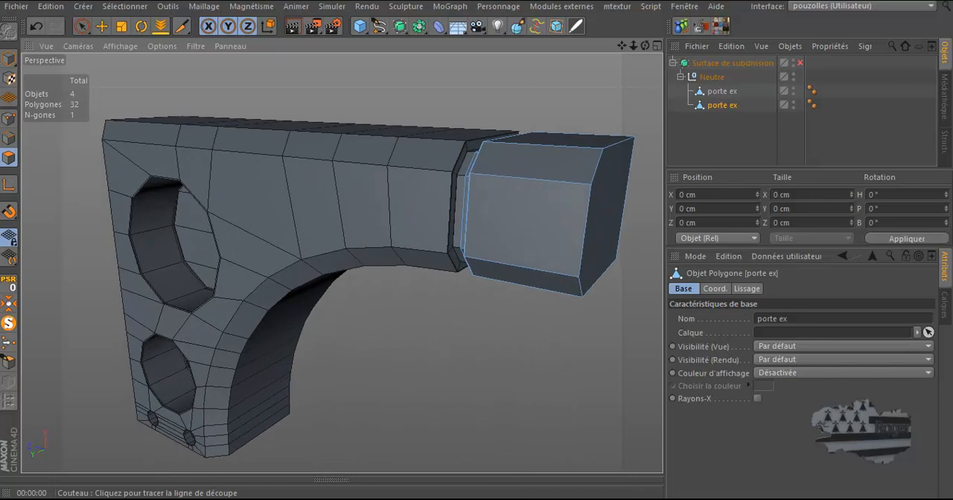
pyautogui.click(801, 62)
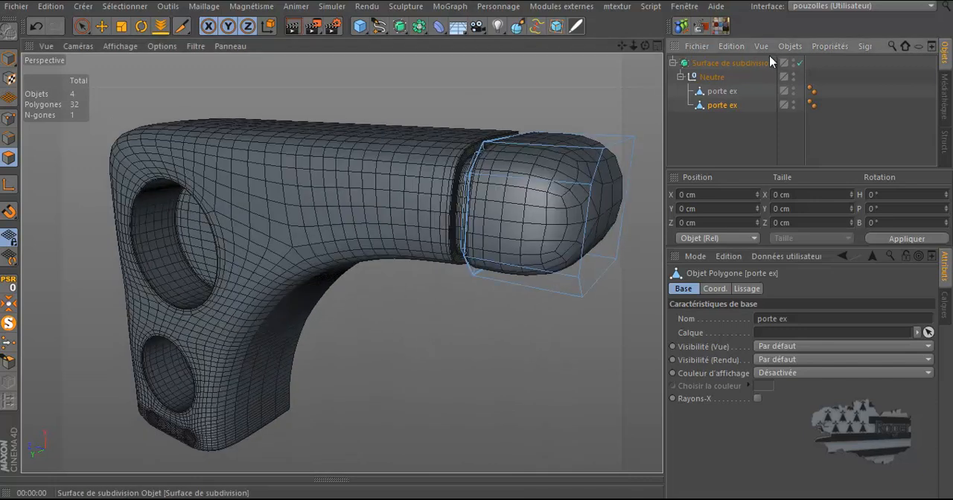
pyautogui.click(293, 26)
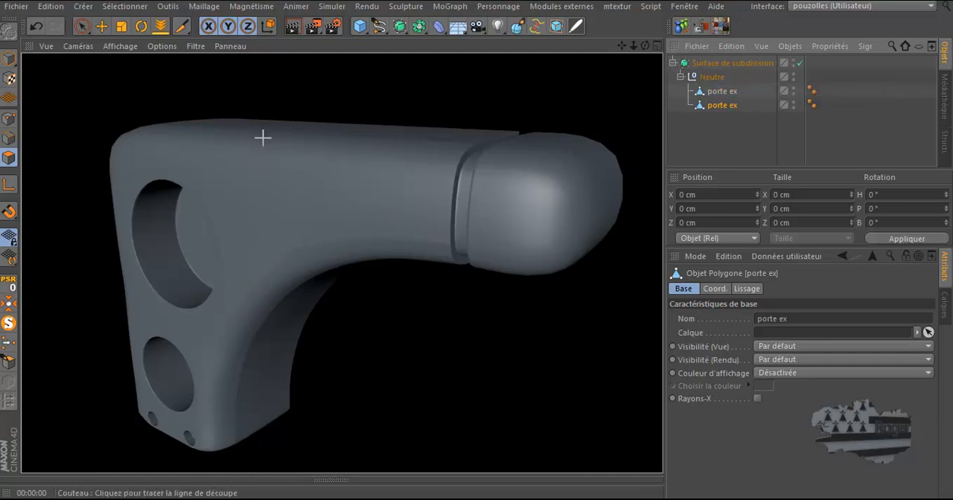
pyautogui.click(801, 63)
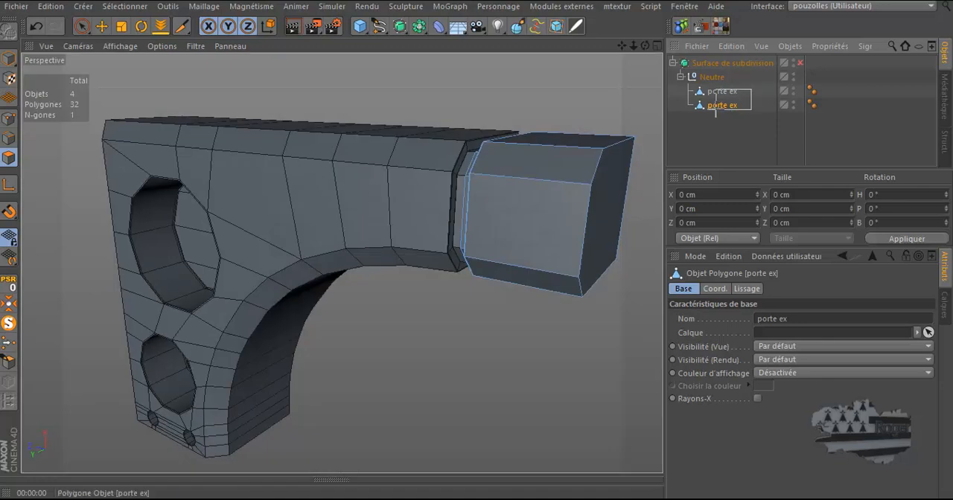
# Select the main frame object and ring-select the crosswise edges along its top and arch
pyautogui.keyDown('ctrl'); pyautogui.click(719, 91); pyautogui.keyUp('ctrl')
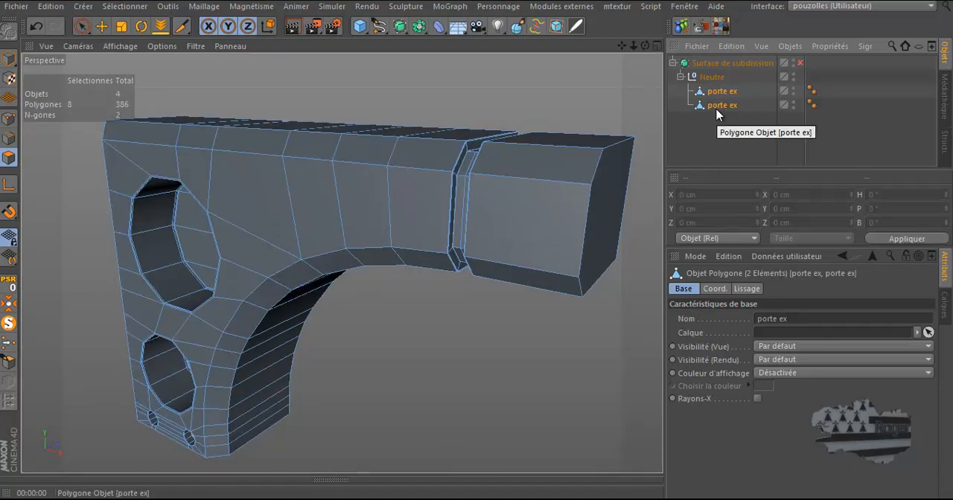
pyautogui.moveTo(647, 47); pyautogui.dragTo(477, 247)
pyautogui.moveTo(624, 44); pyautogui.dragTo(479, 249)
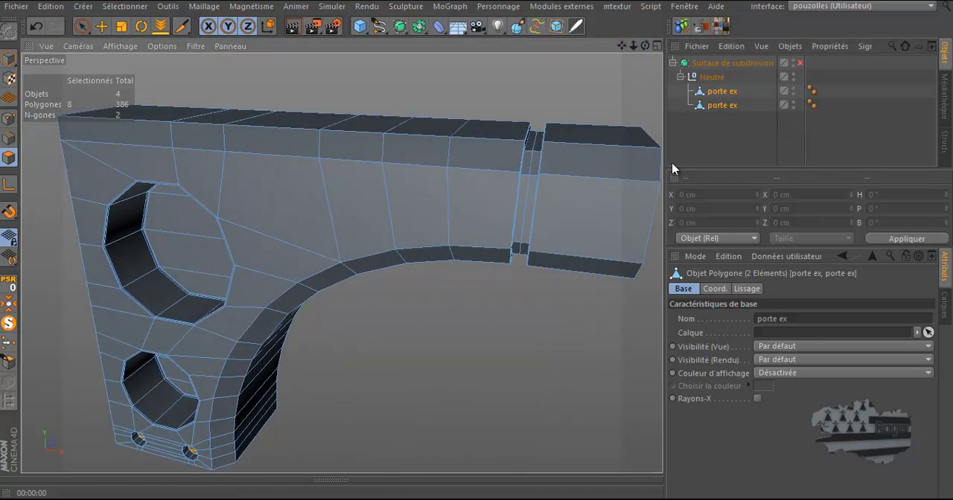
pyautogui.moveTo(664, 154); pyautogui.dragTo(740, 170)
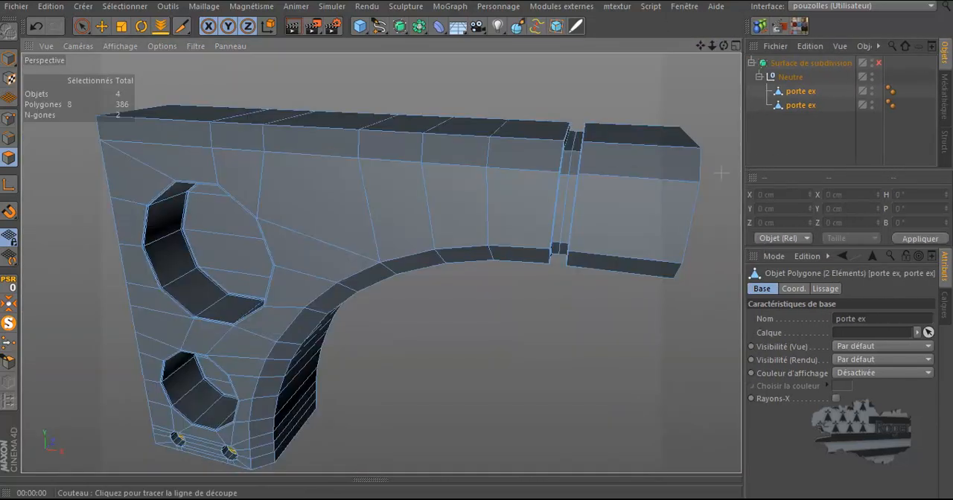
pyautogui.moveTo(698, 47); pyautogui.dragTo(479, 247)
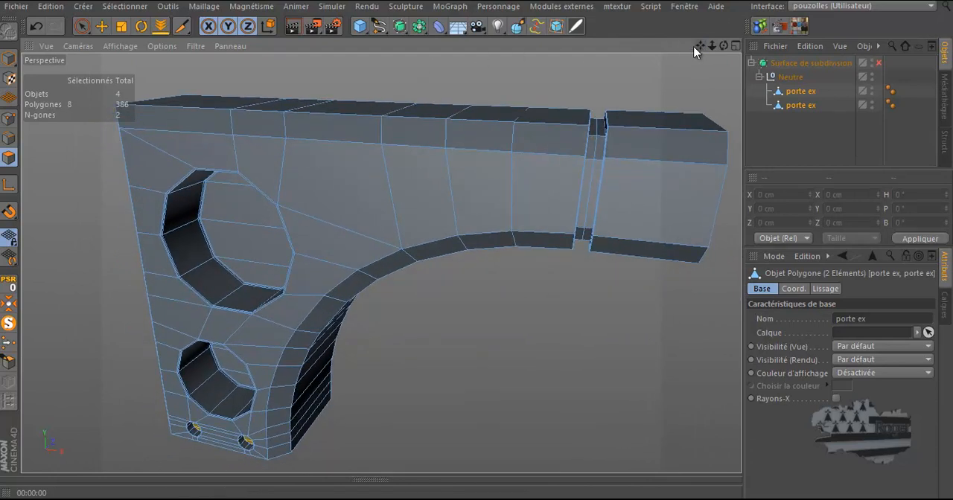
pyautogui.click(800, 106)
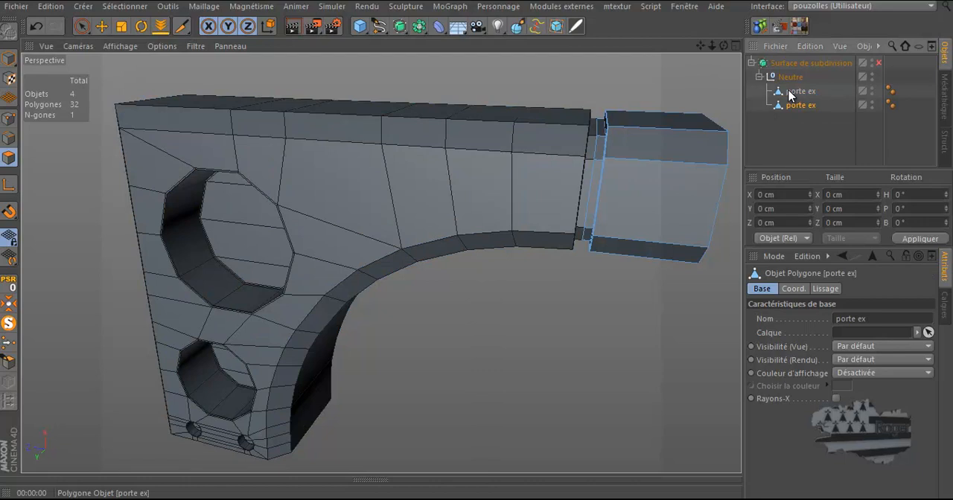
pyautogui.click(794, 92)
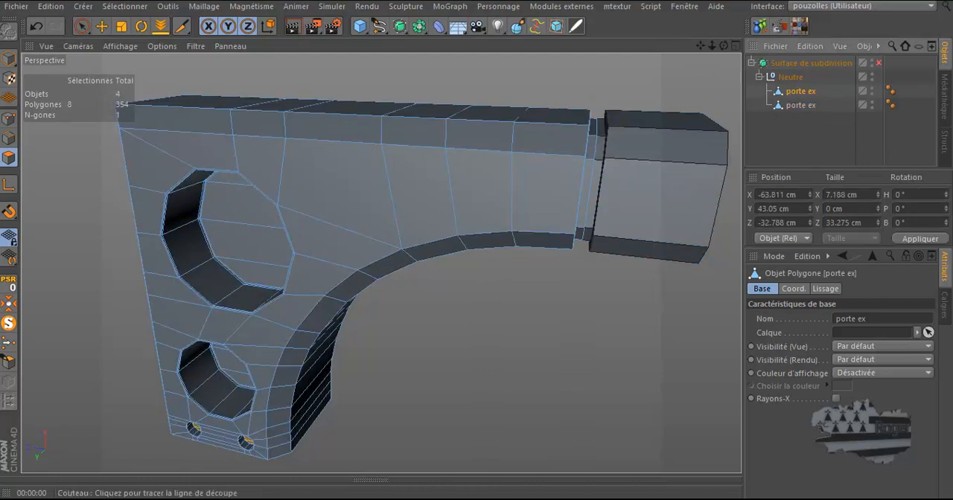
pyautogui.press('u')
pyautogui.press('b')
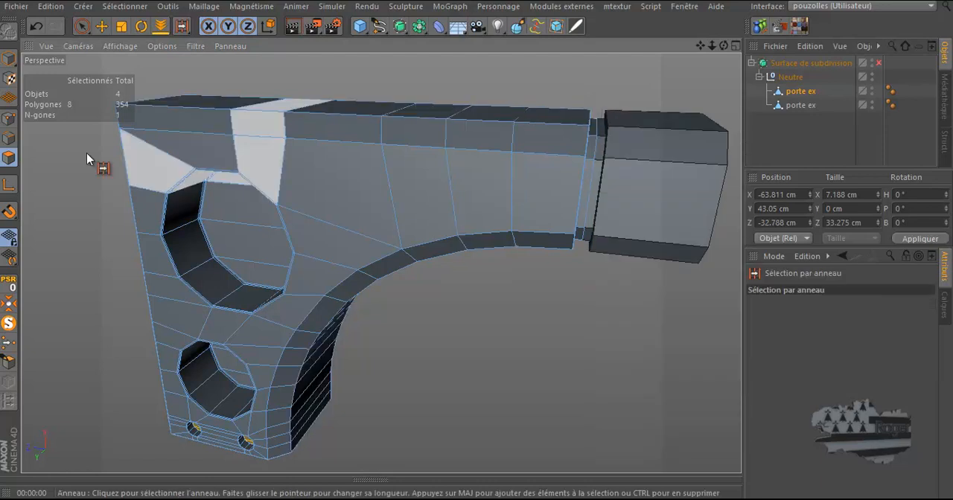
pyautogui.click(8, 141)
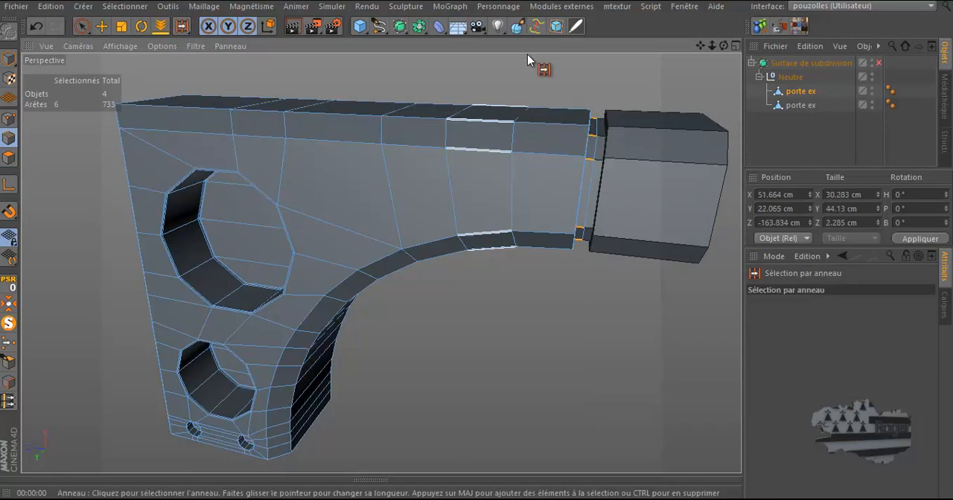
pyautogui.click(593, 119)
pyautogui.scroll(3, 477, 246)
pyautogui.moveTo(475, 243); pyautogui.dragTo(726, 46)
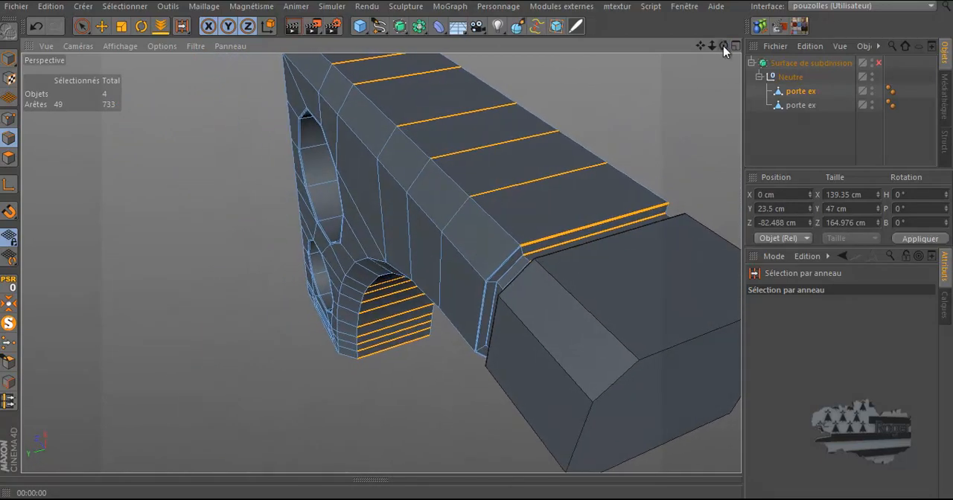
pyautogui.scroll(4, 618, 241)
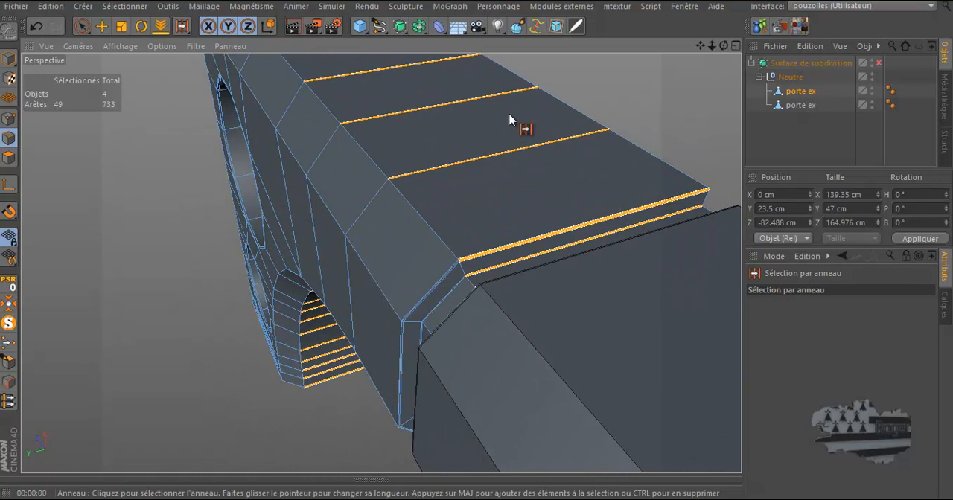
# Subdivide the selected edges with Diviser les arêtes using 1 subdivision and a Décalage of 97%
pyautogui.rightClick(614, 85)
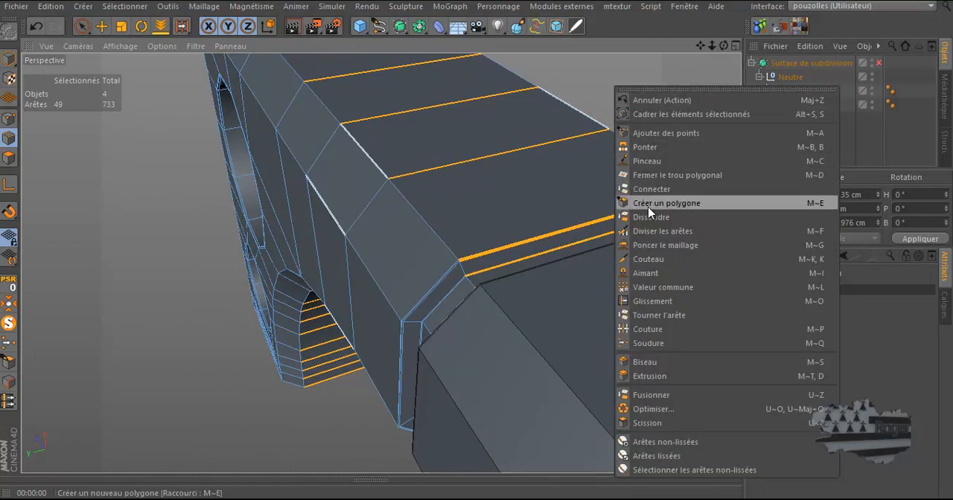
pyautogui.click(648, 231)
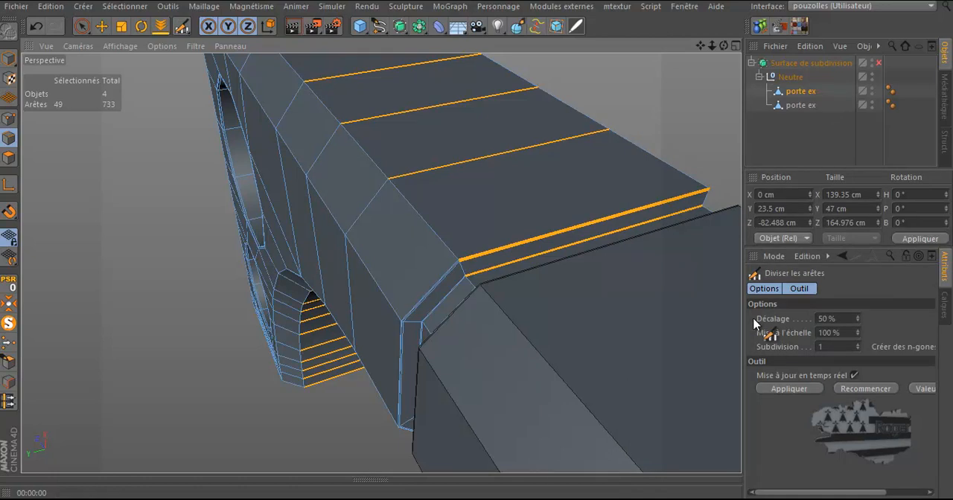
pyautogui.click(605, 227)
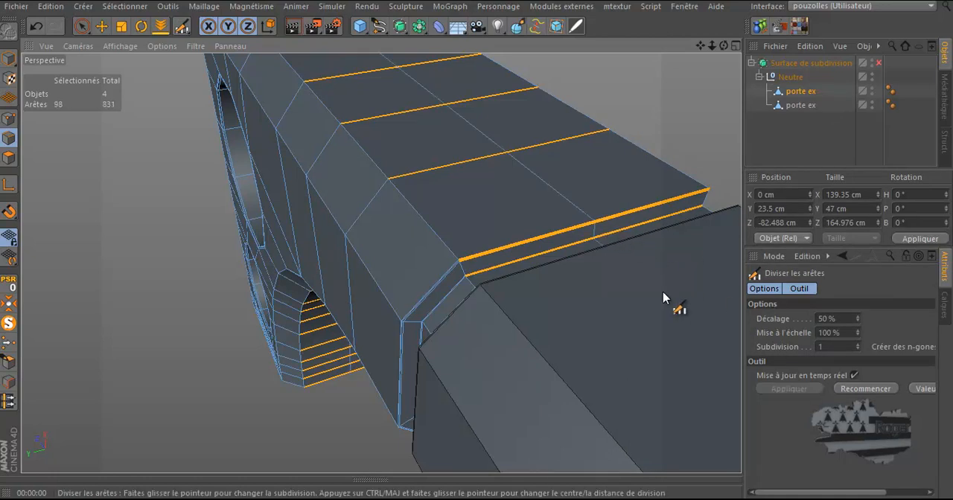
pyautogui.click(858, 345)
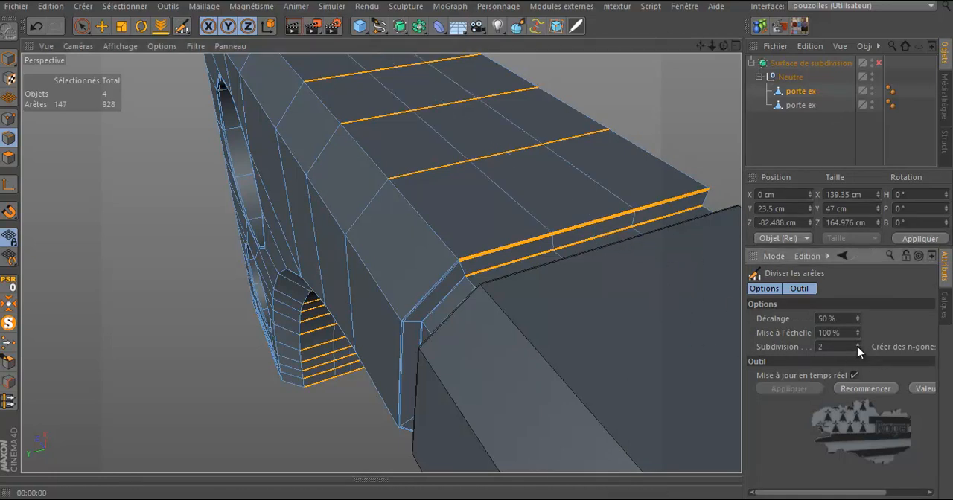
pyautogui.scroll(4, 589, 261)
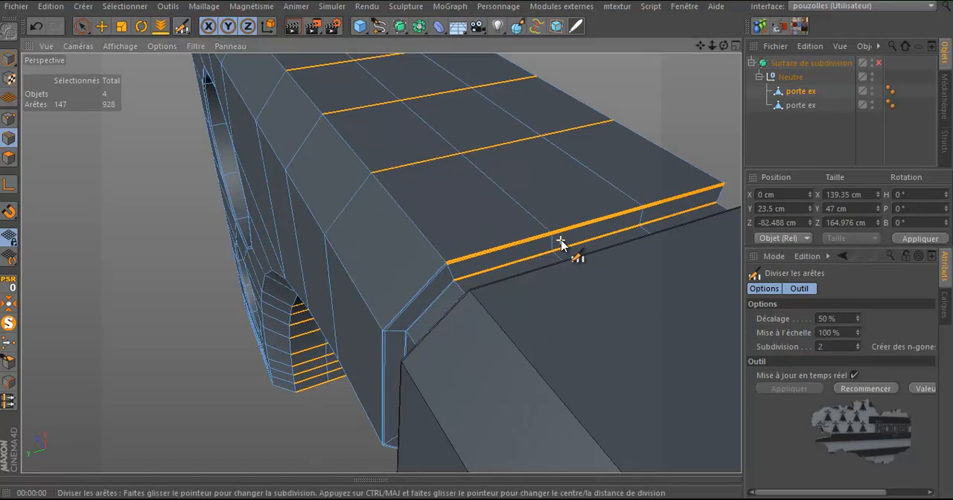
pyautogui.scroll(1, 561, 243)
pyautogui.scroll(-5, 561, 243)
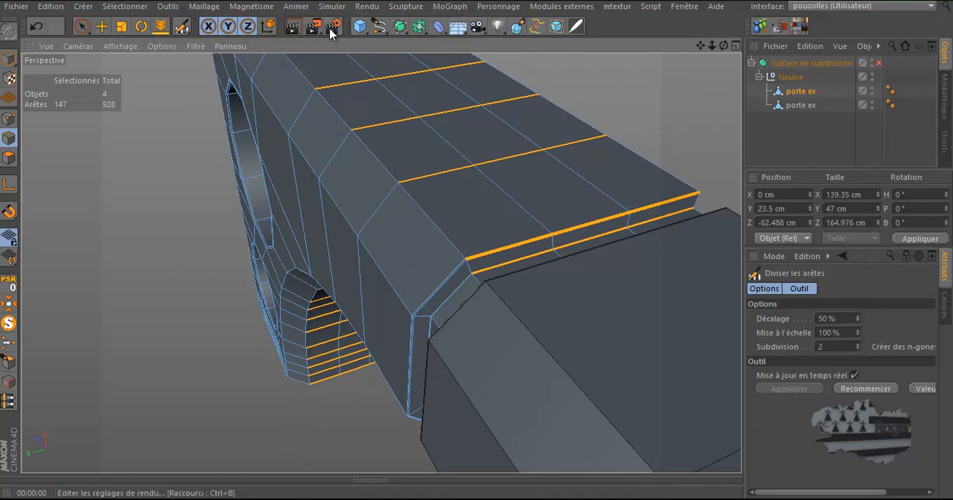
pyautogui.click(858, 350)
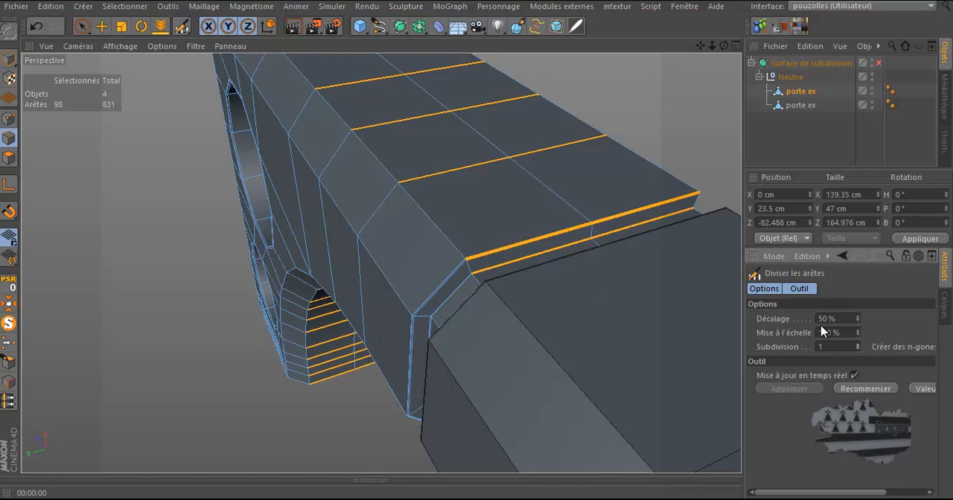
pyautogui.scroll(2, 603, 336)
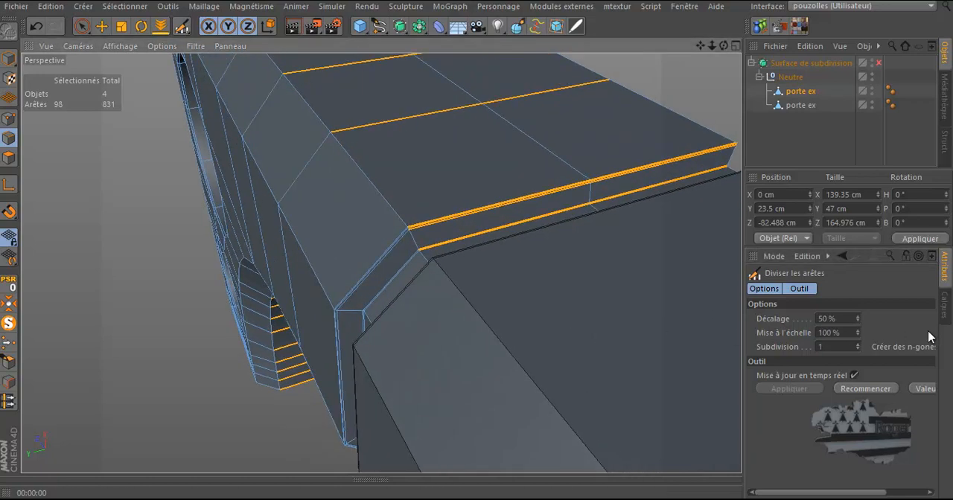
pyautogui.click(858, 322)
pyautogui.moveTo(858, 320); pyautogui.dragTo(857, 320)
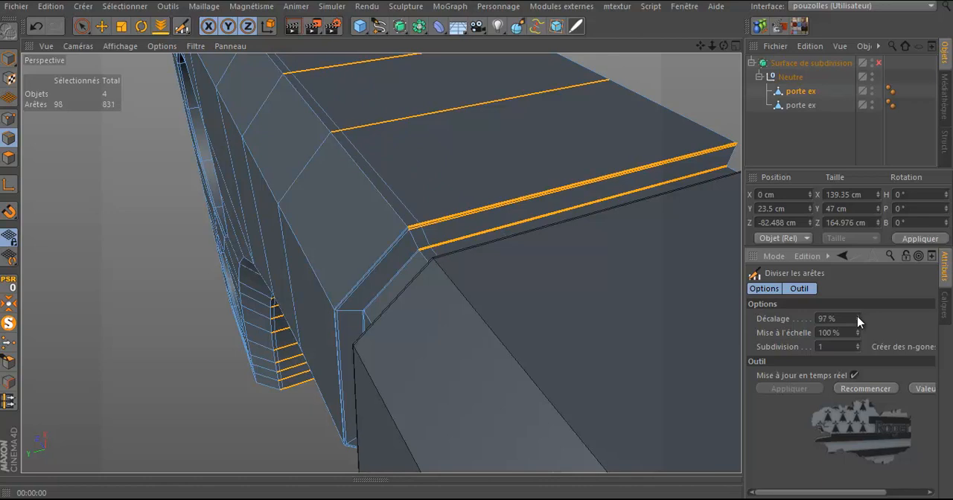
# Raise the Diviser les arêtes Décalage to 99% on the frame's selected edges
pyautogui.click(857, 317)
pyautogui.click(858, 317)
pyautogui.keyDown('alt'); pyautogui.moveTo(545, 268); pyautogui.dragTo(405, 290); pyautogui.keyUp('alt')
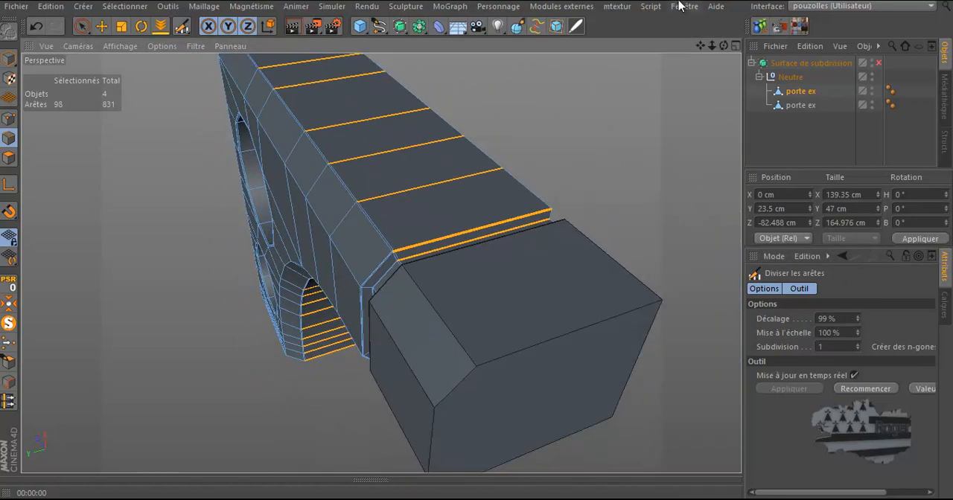
# Select the end-cap object and ring-select the lengthwise edges running along its length
pyautogui.click(795, 105)
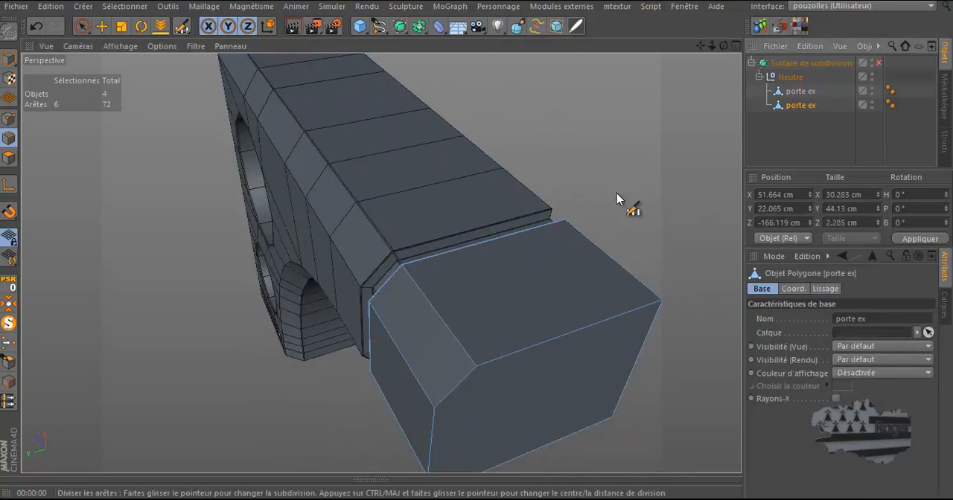
pyautogui.press('u')
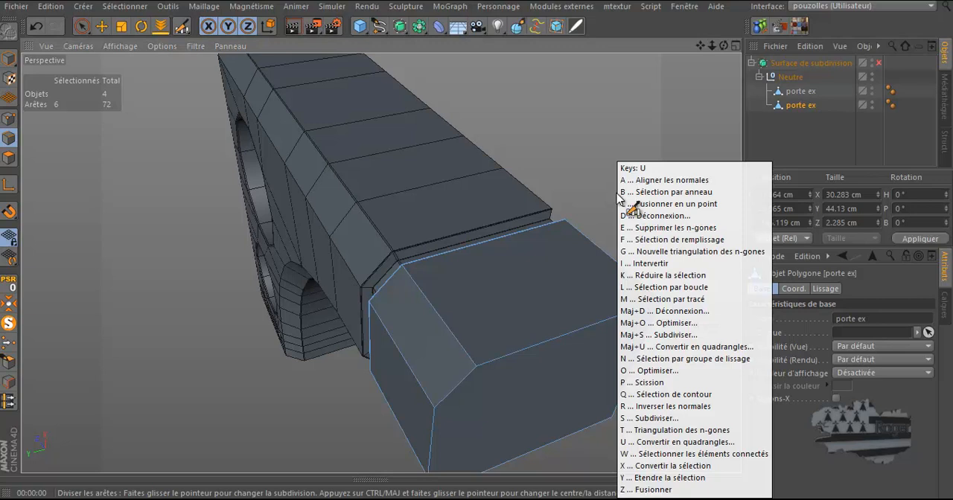
pyautogui.press('b')
pyautogui.click(579, 332)
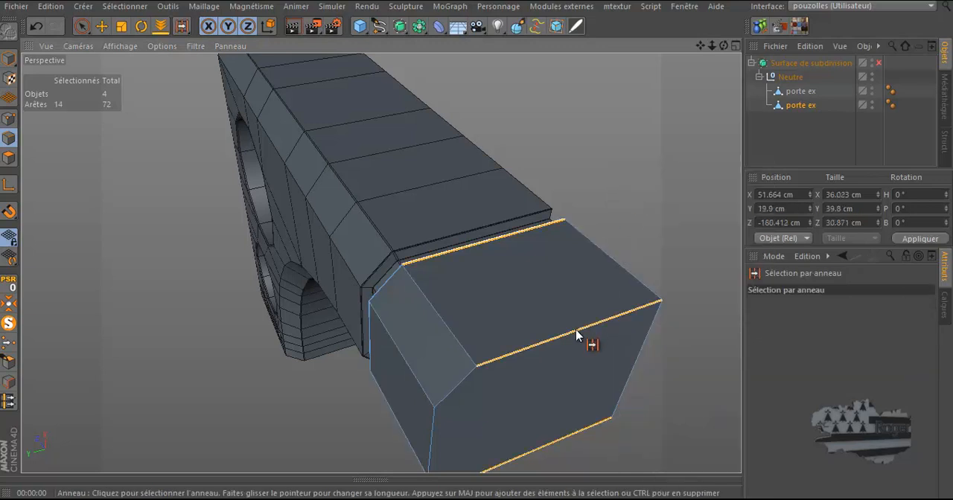
# Subdivide the end cap's selected edges with Diviser les arêtes using 1 subdivision and a Décalage of 99%
pyautogui.rightClick(596, 119)
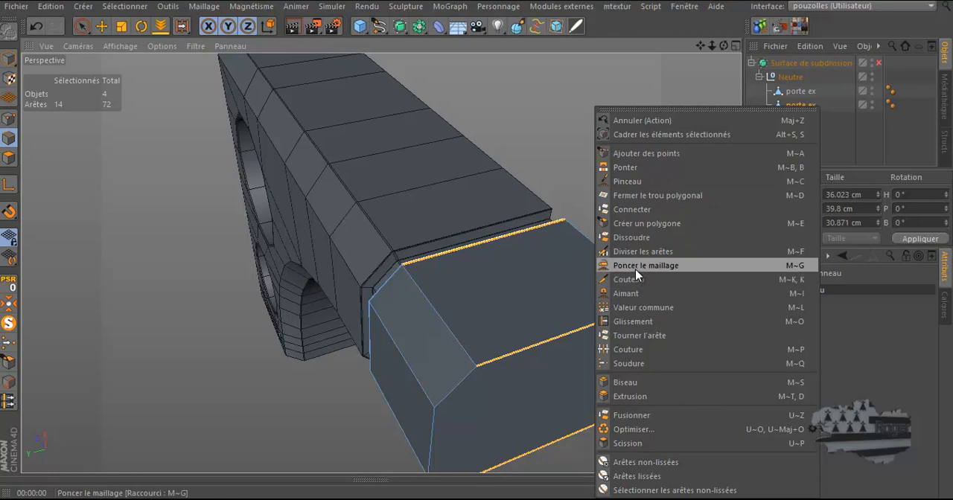
pyautogui.click(642, 251)
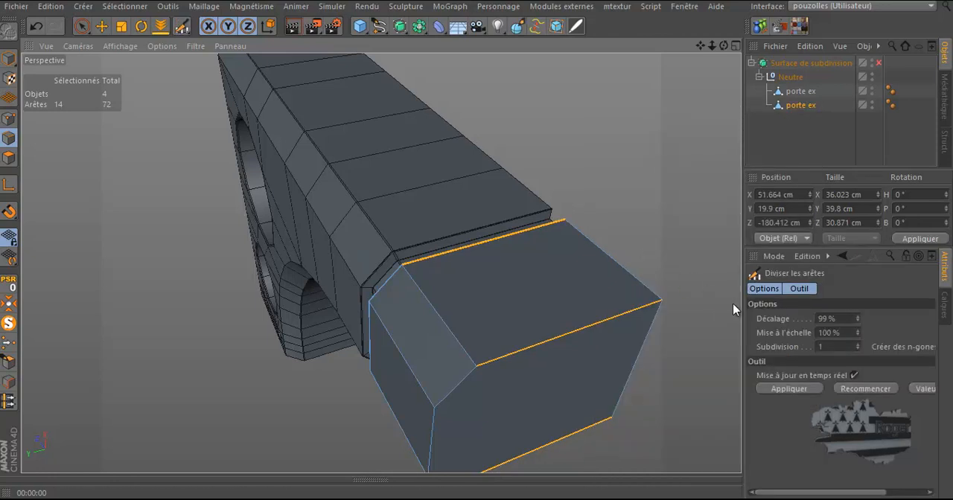
pyautogui.click(856, 389)
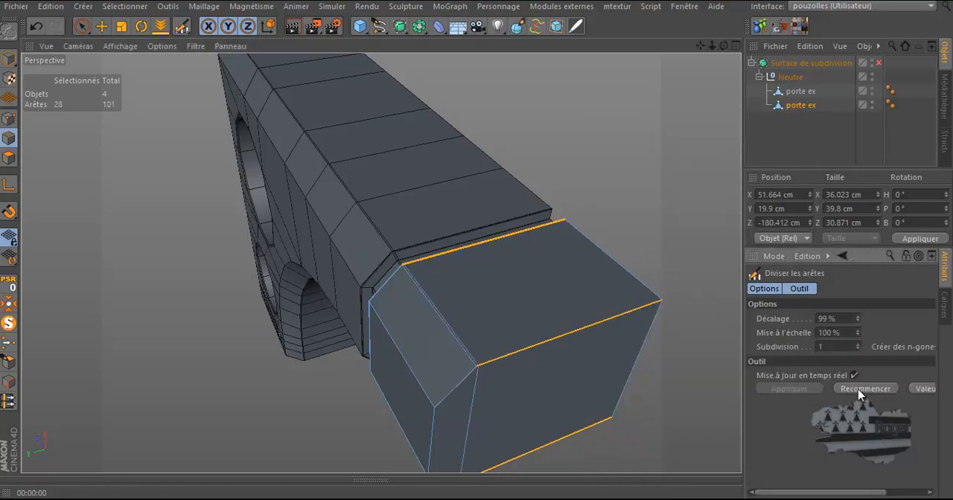
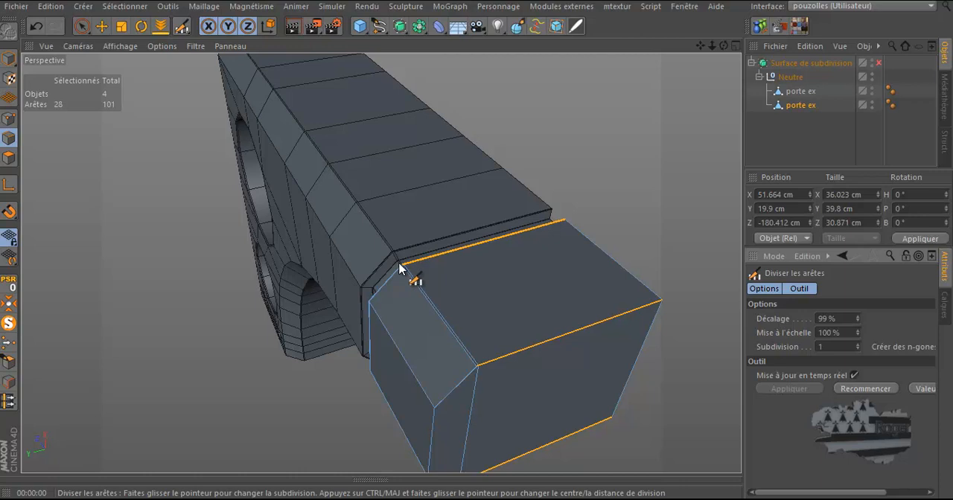
# Ring-select the edges across the end cap and subdivide them with Diviser les arêtes at 50% Décalage
pyautogui.press('u')
pyautogui.press('b')
pyautogui.click(436, 431)
pyautogui.scroll(5, 435, 428)
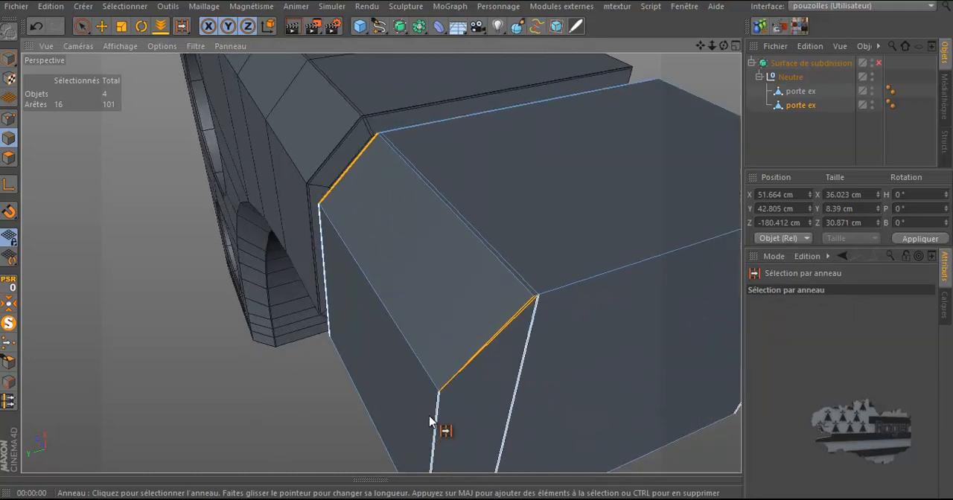
pyautogui.rightClick(551, 165)
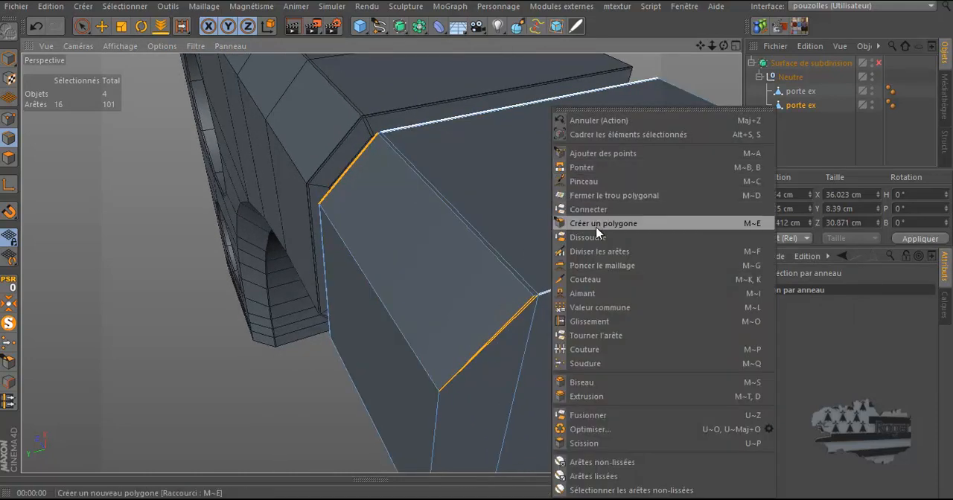
pyautogui.click(601, 253)
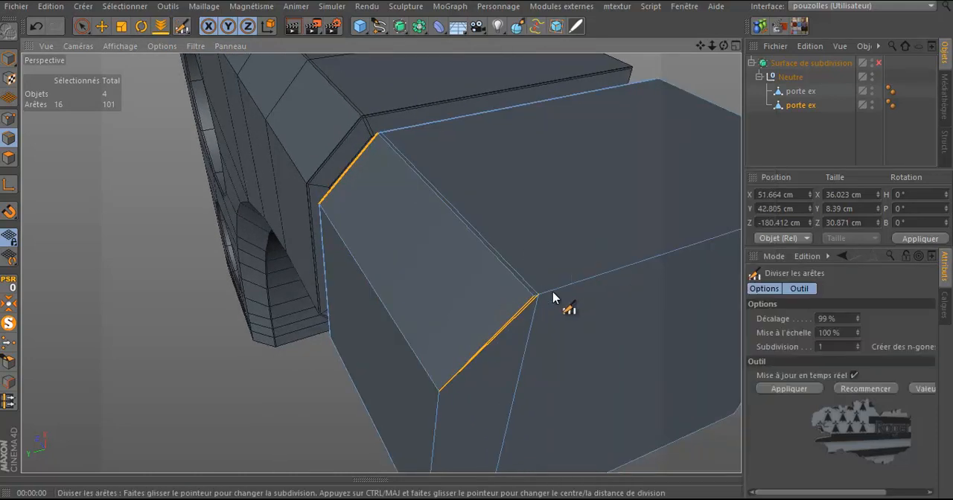
pyautogui.click(495, 335)
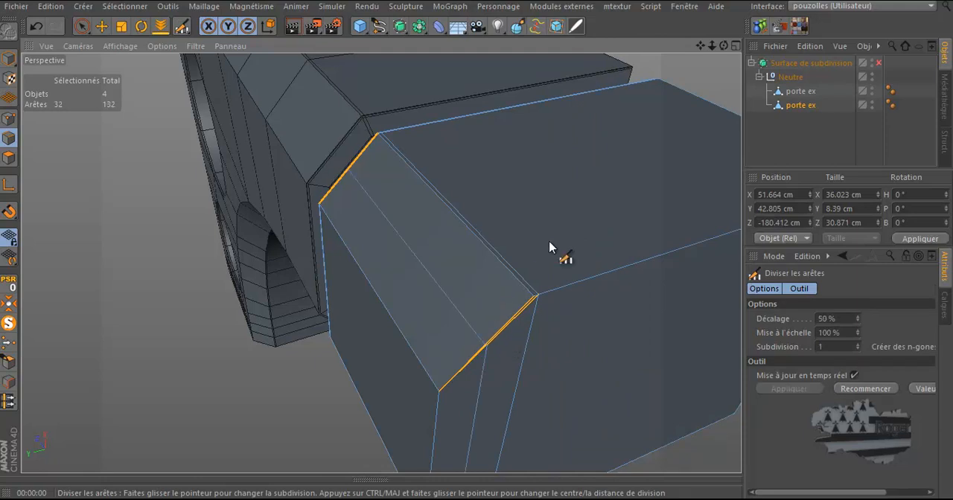
# Undo the end cap's edge subdivision and ring selection
pyautogui.scroll(4, 497, 328)
pyautogui.scroll(1, 497, 328)
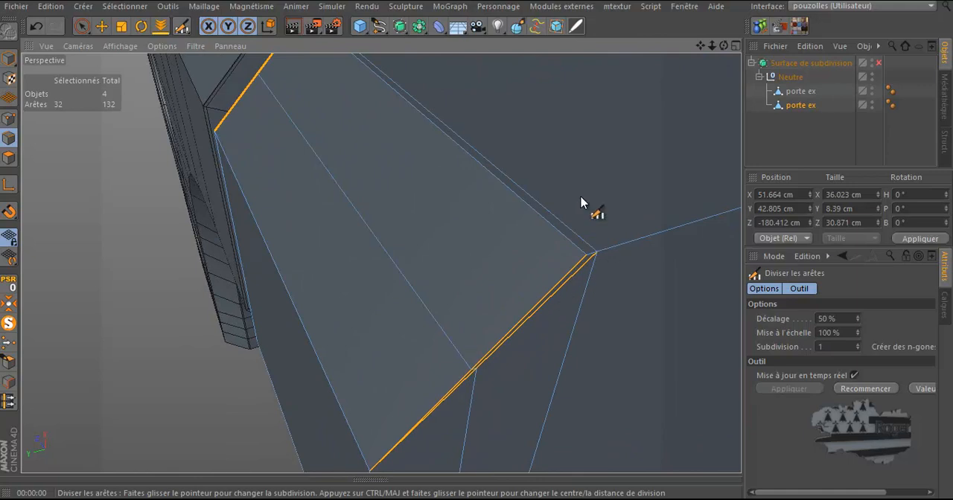
pyautogui.scroll(-2, 464, 196)
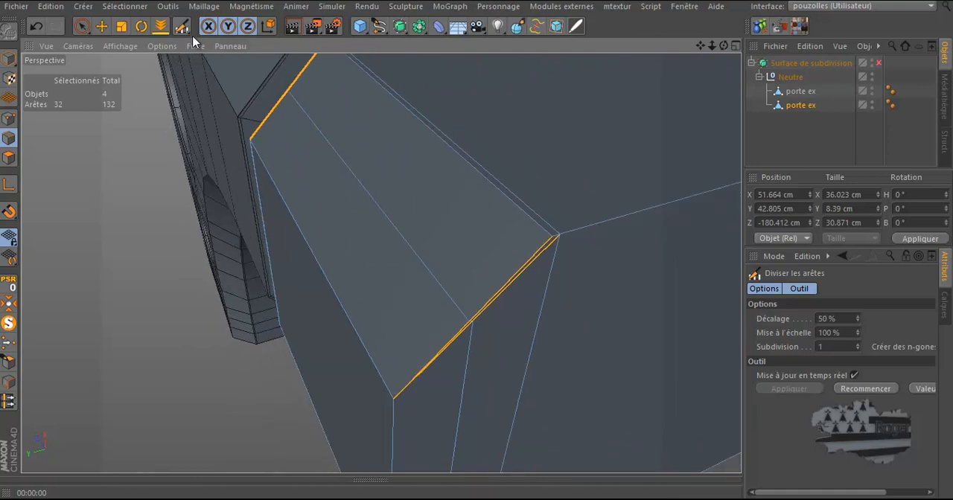
pyautogui.click(101, 26)
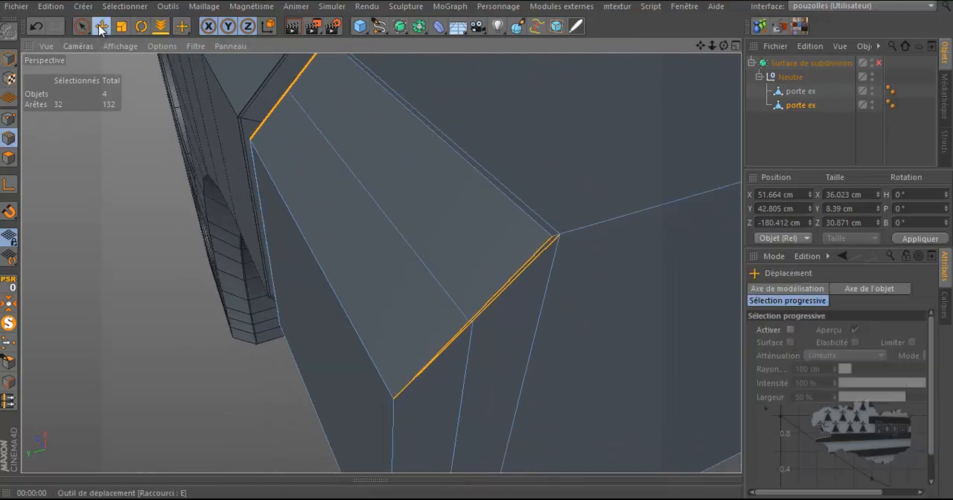
pyautogui.click(35, 27)
pyautogui.click(35, 27)
pyautogui.click(35, 26)
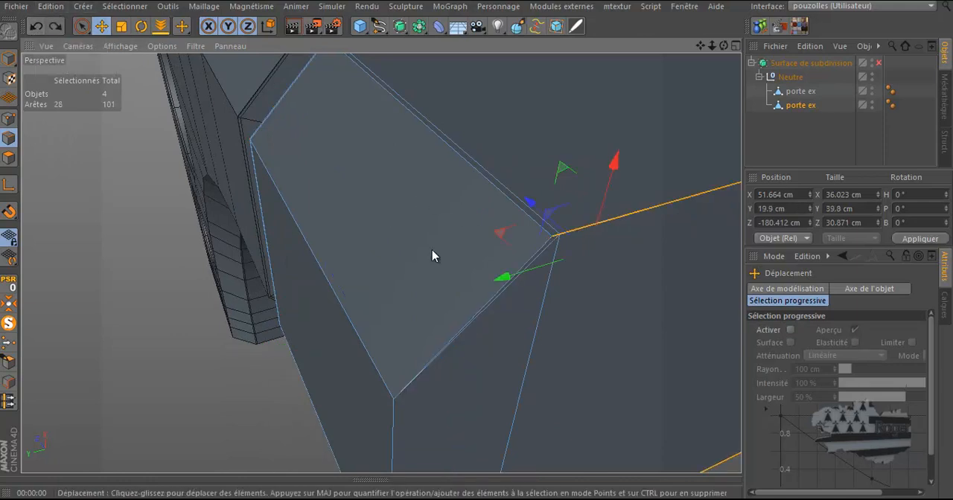
# Select the edge at the end cap's upper corner and dissolve it
pyautogui.click(526, 285)
pyautogui.rightClick(606, 262)
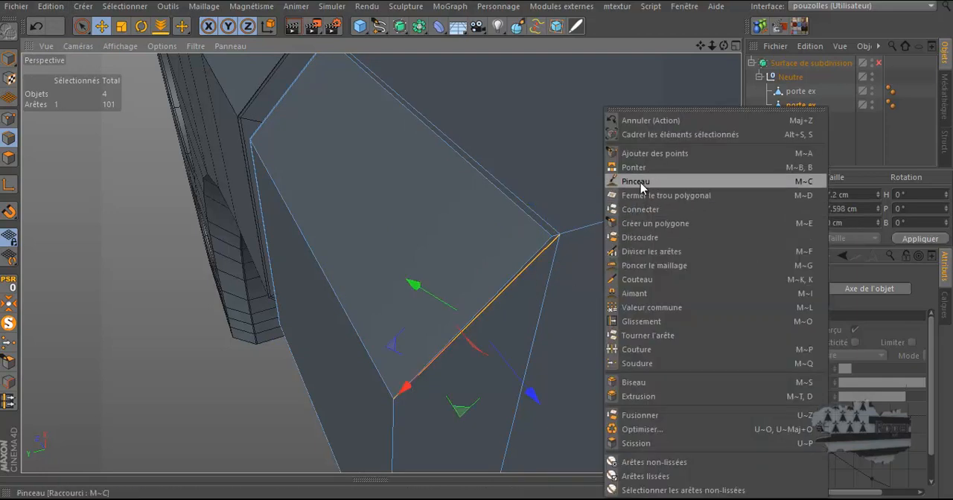
pyautogui.click(640, 238)
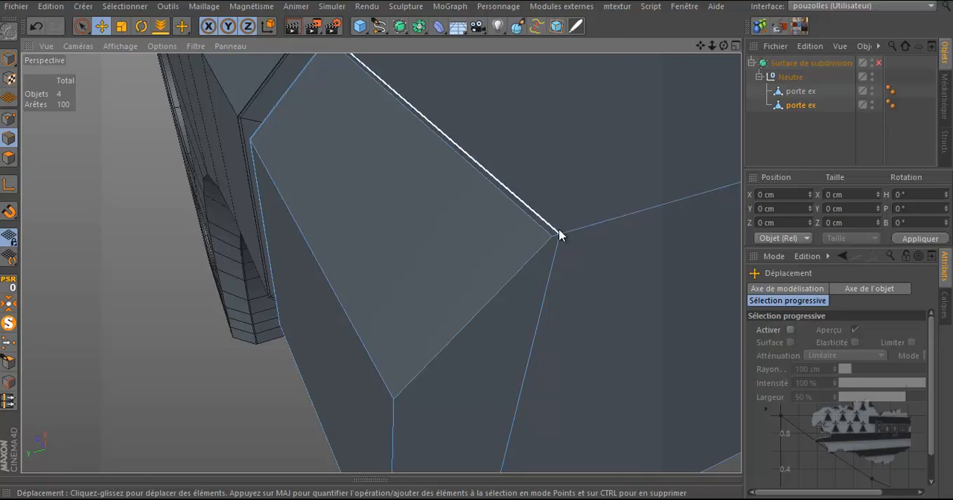
# Turn off Limiter aux éléments visibles for the selection brush and pick points at the end cap's upper corner
pyautogui.click(9, 118)
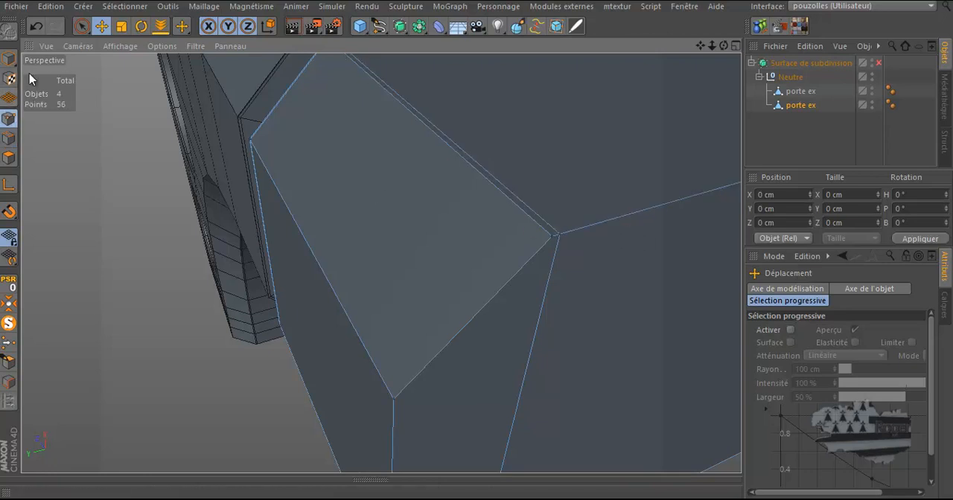
pyautogui.click(81, 26)
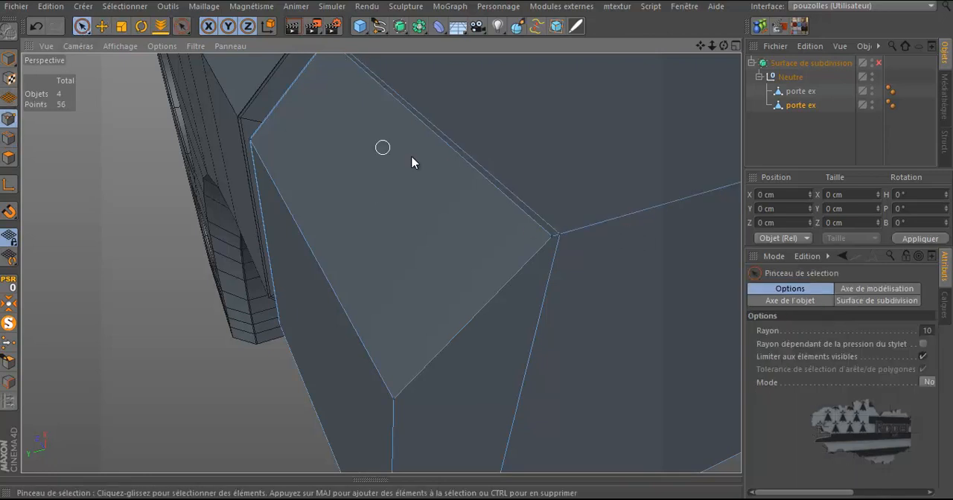
pyautogui.click(923, 358)
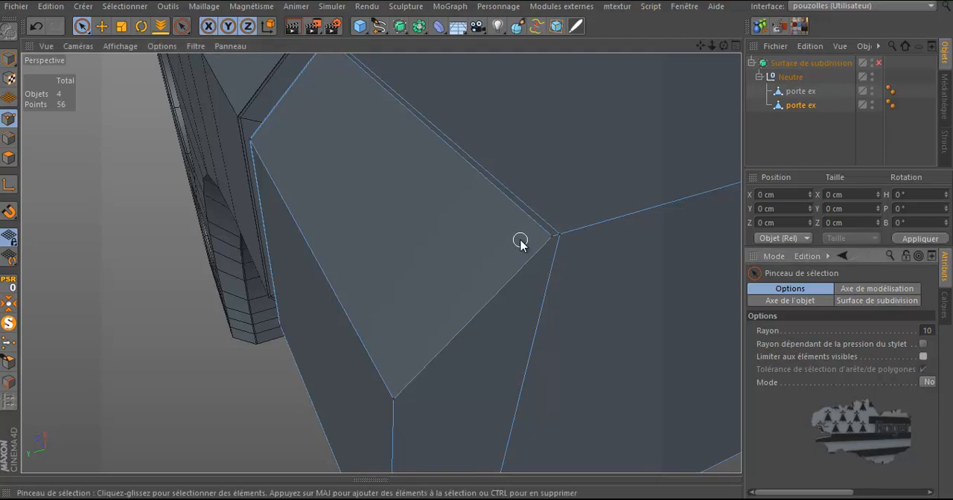
pyautogui.click(560, 234)
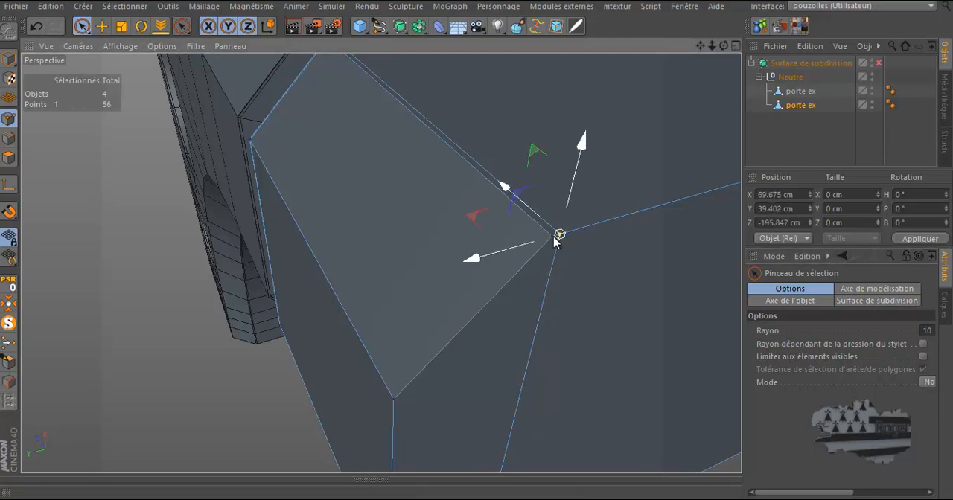
pyautogui.click(552, 236)
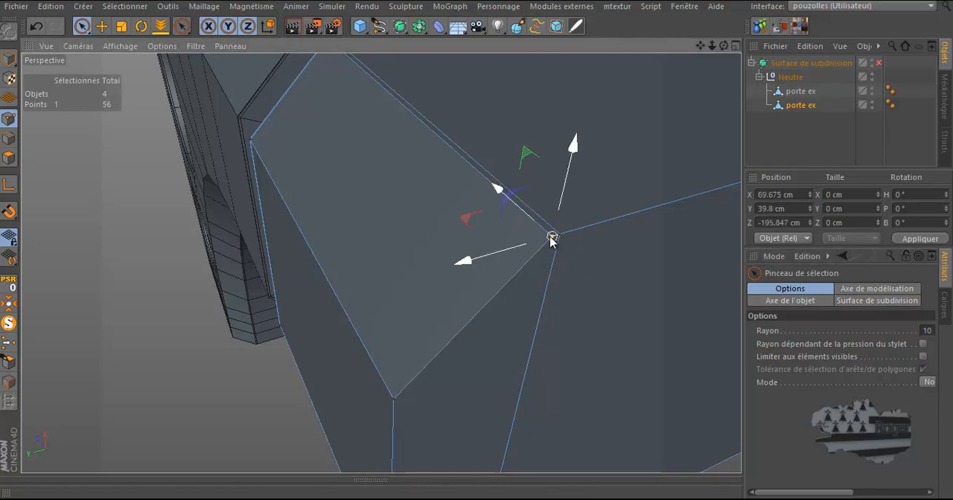
pyautogui.click(597, 232)
pyautogui.click(9, 139)
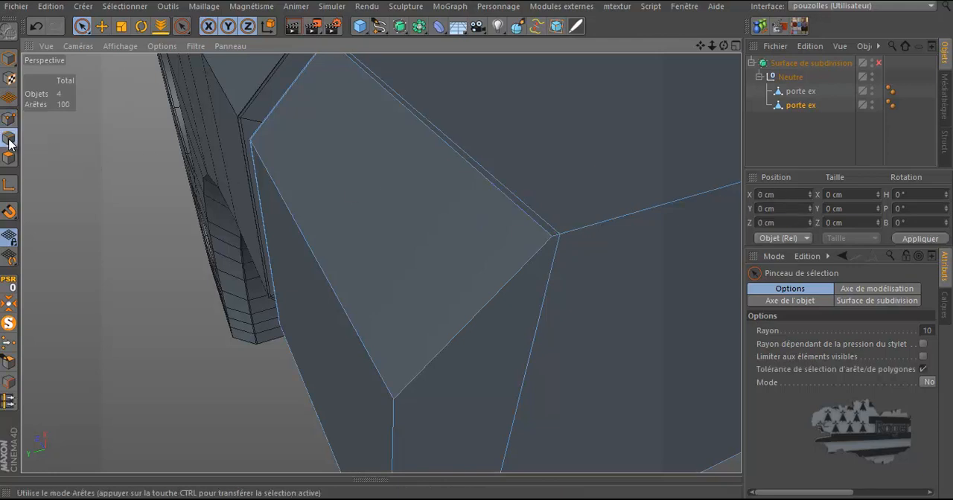
# Ring-select the edges running around the end cap's perimeter
pyautogui.press('u')
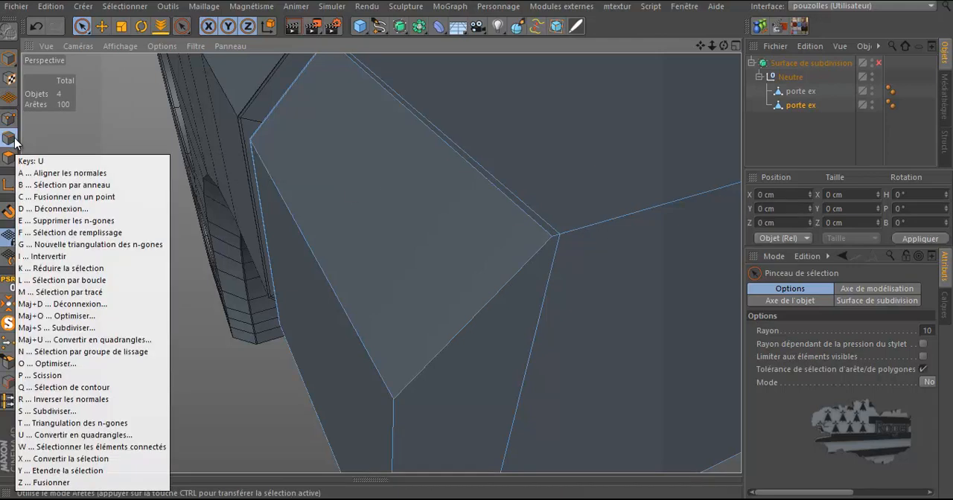
pyautogui.press('b')
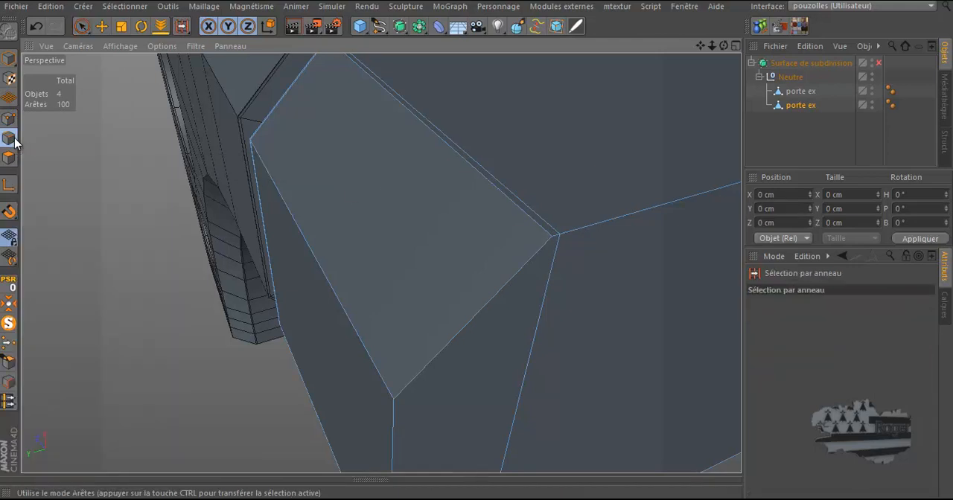
pyautogui.click(497, 293)
pyautogui.scroll(-5, 398, 165)
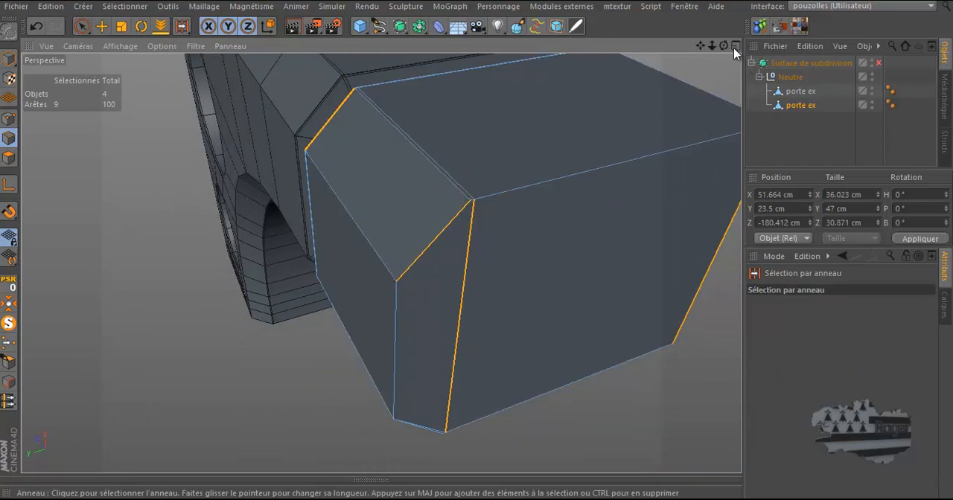
pyautogui.moveTo(722, 45); pyautogui.dragTo(639, 81)
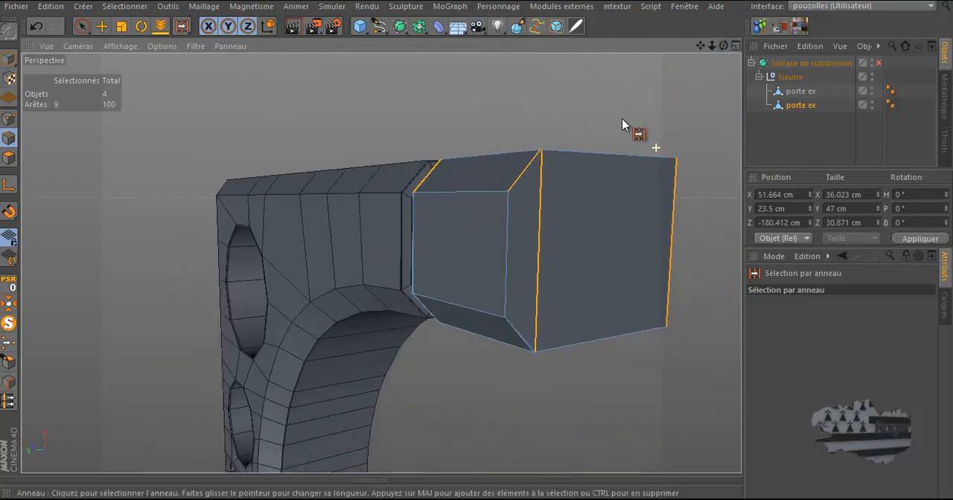
pyautogui.scroll(6, 526, 372)
pyautogui.scroll(5, 557, 332)
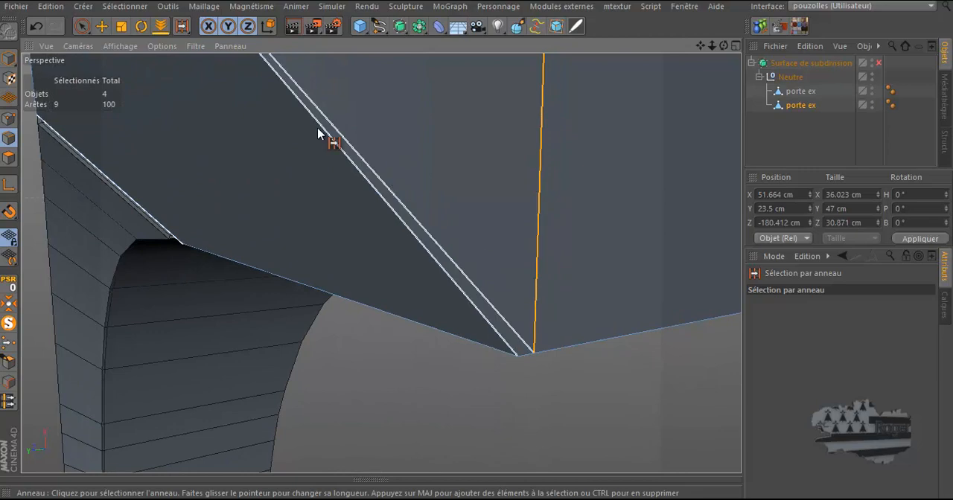
# Select the two nearly coincident points at the end cap's lower corner in point mode
pyautogui.click(82, 26)
pyautogui.click(10, 119)
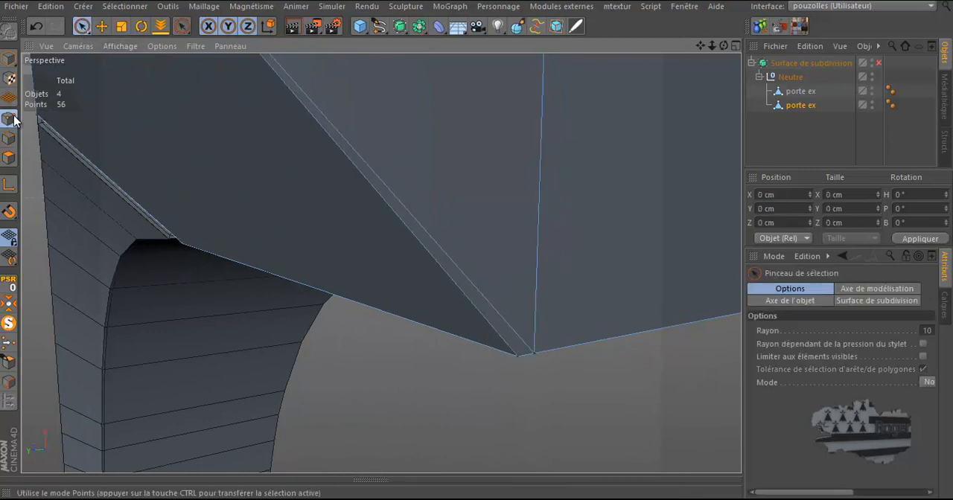
pyautogui.click(535, 357)
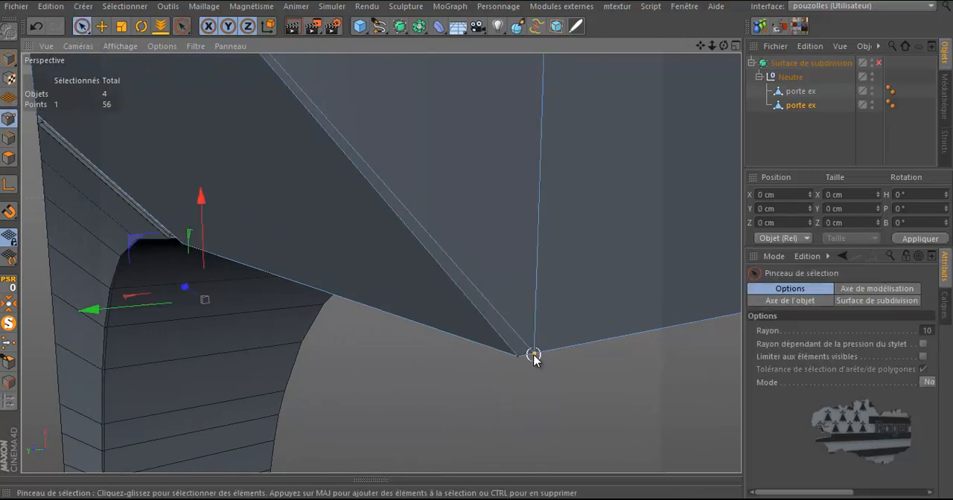
pyautogui.keyDown('shift'); pyautogui.click(519, 359); pyautogui.keyUp('shift')
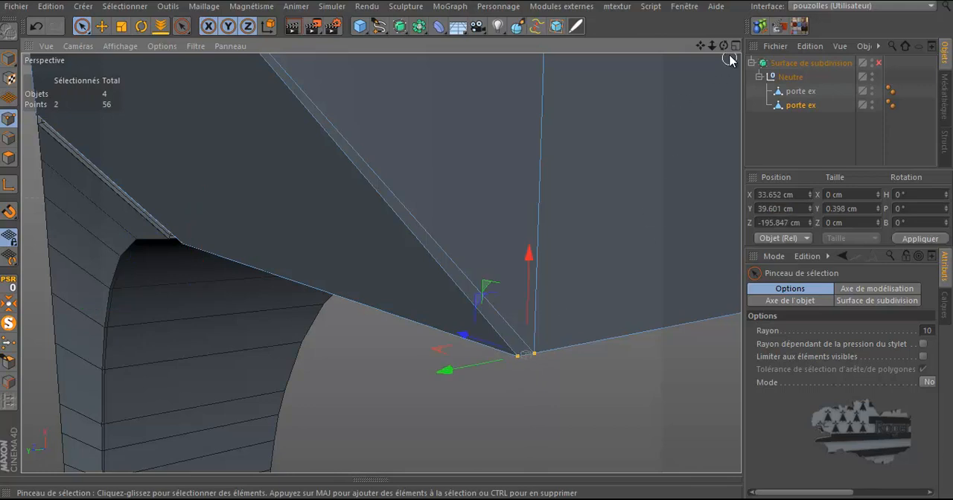
pyautogui.moveTo(724, 46)
pyautogui.mouseDown()
pyautogui.moveTo(478, 247)
pyautogui.moveTo(694, 129)
pyautogui.mouseUp()
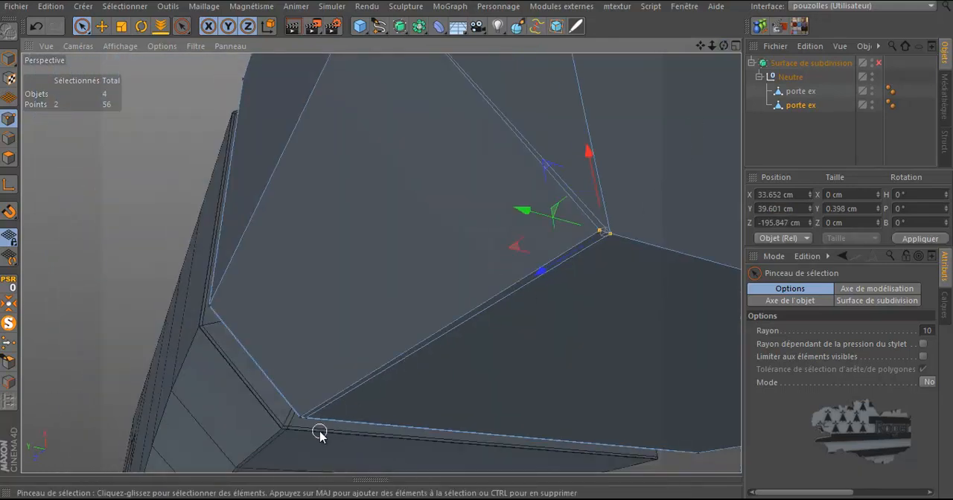
pyautogui.scroll(4, 320, 436)
pyautogui.scroll(-4, 320, 435)
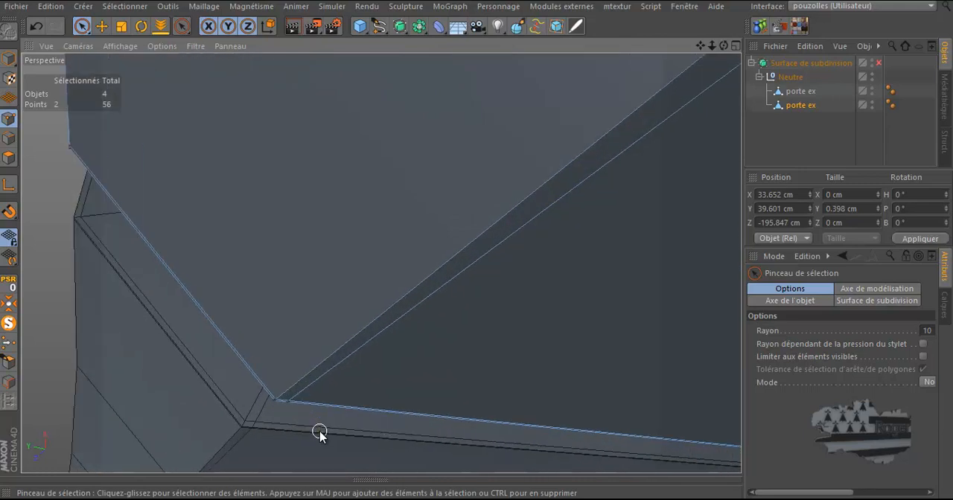
pyautogui.scroll(-1, 320, 436)
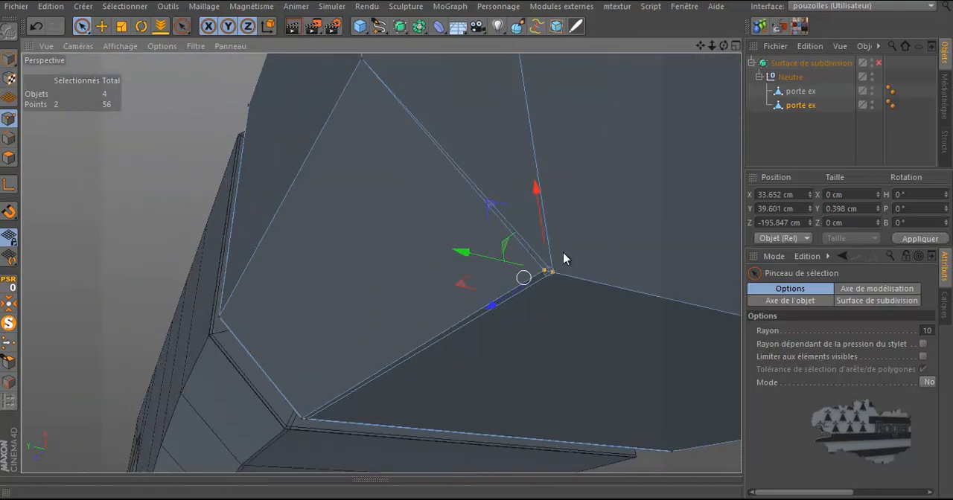
pyautogui.scroll(3, 567, 248)
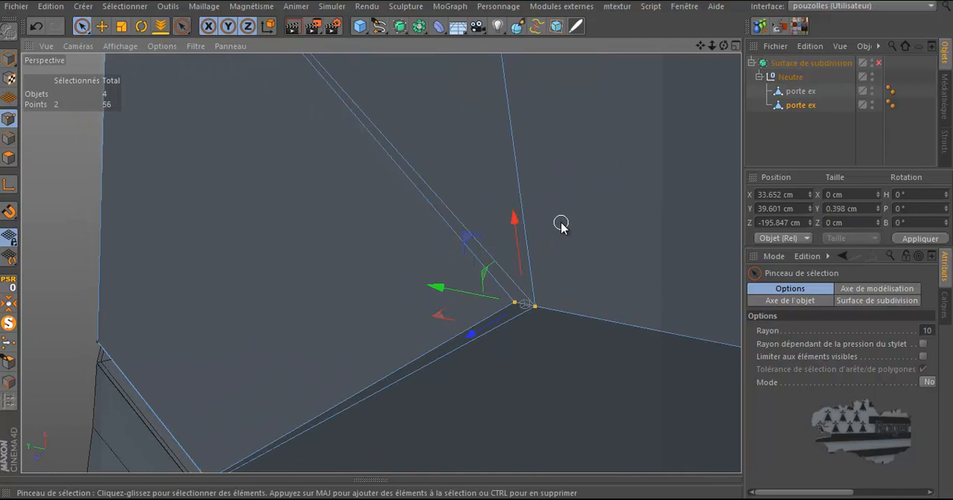
# Weld the two selected corner points together with Soudure
pyautogui.rightClick(562, 227)
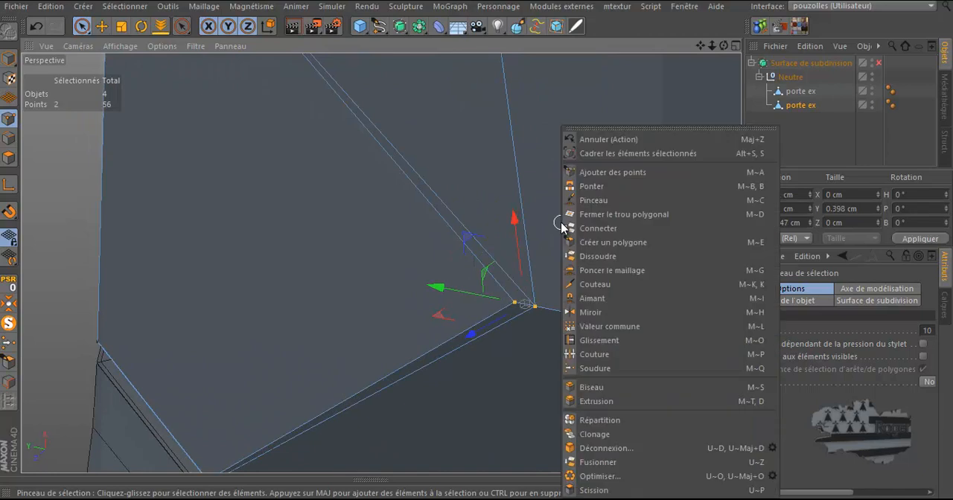
pyautogui.click(593, 369)
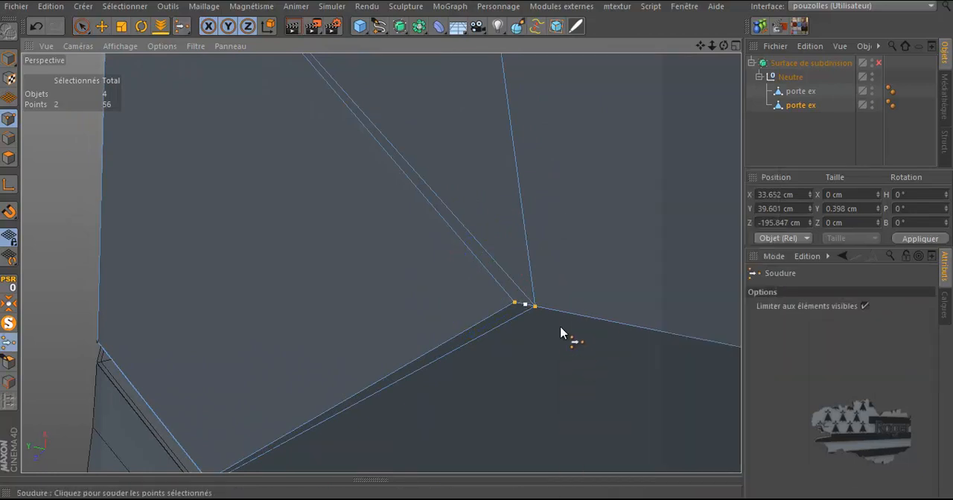
pyautogui.click(516, 304)
pyautogui.scroll(-3, 657, 222)
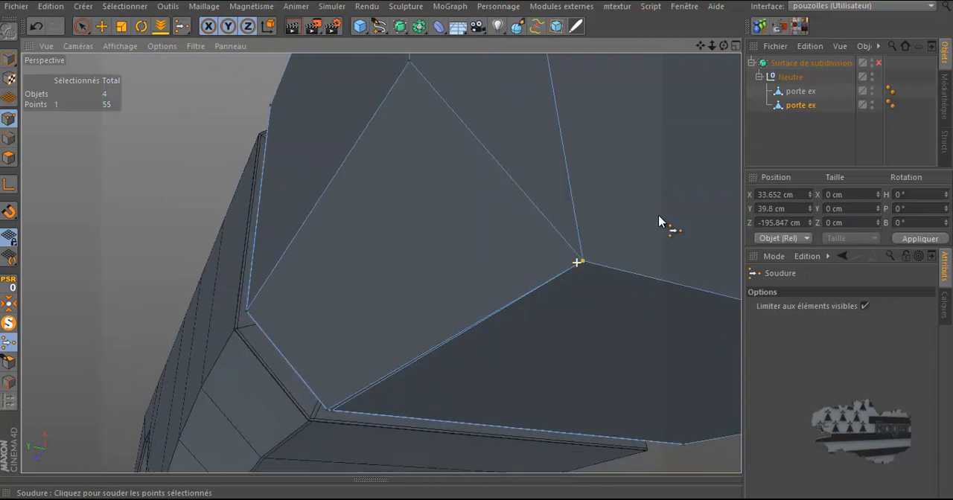
pyautogui.moveTo(724, 46); pyautogui.dragTo(477, 242)
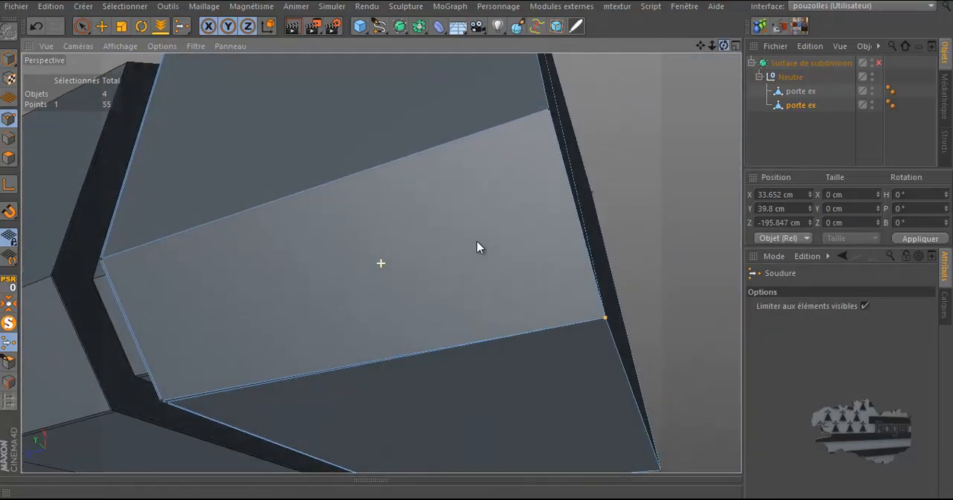
pyautogui.scroll(-5, 642, 158)
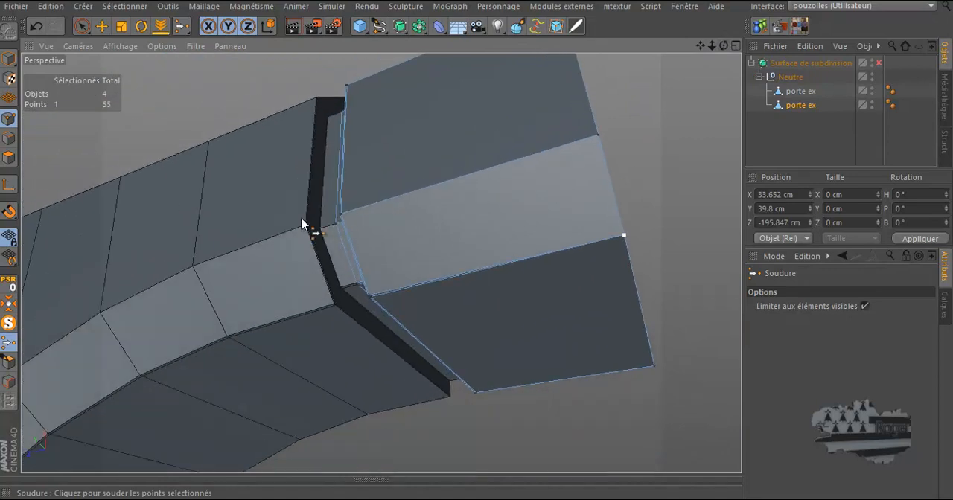
pyautogui.scroll(2, 365, 216)
pyautogui.scroll(-3, 313, 239)
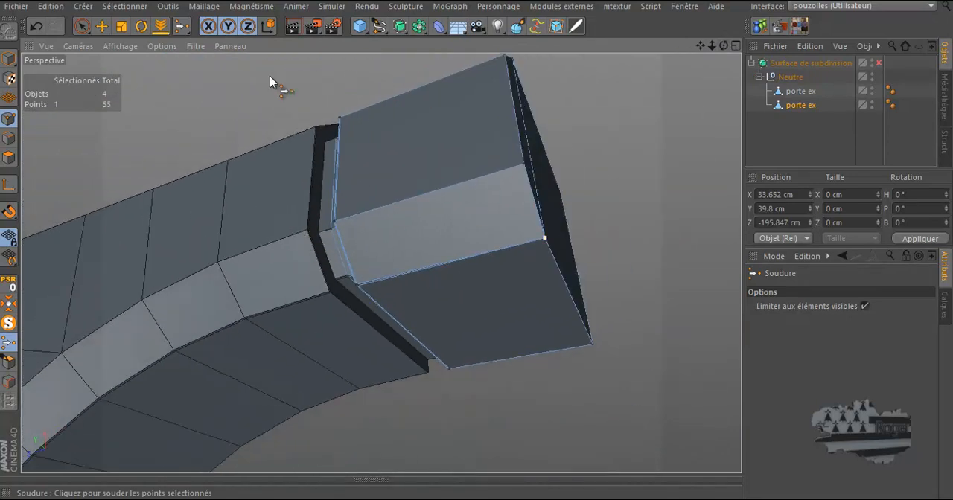
# Undo the last five operations on the end cap
pyautogui.click(36, 29)
pyautogui.click(35, 29)
pyautogui.click(36, 29)
pyautogui.click(36, 30)
pyautogui.click(35, 30)
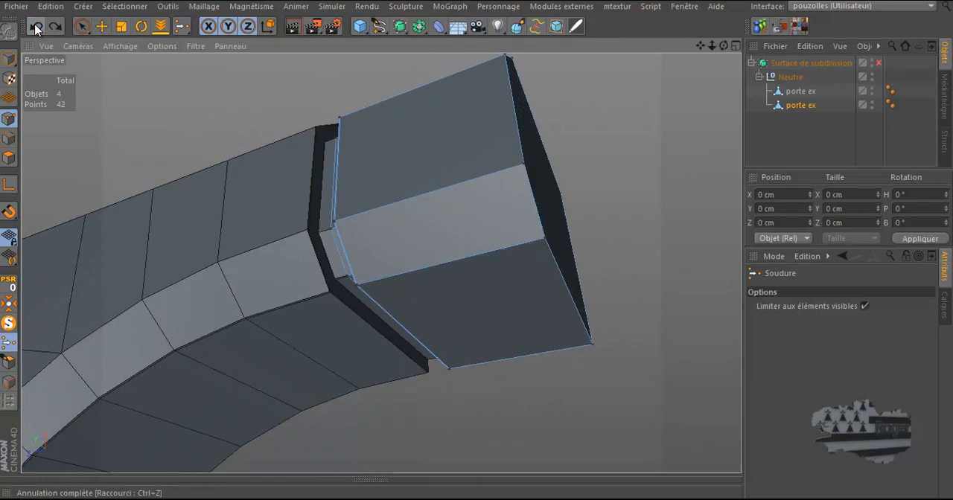
# Undo three more operations on the end cap
pyautogui.click(36, 29)
pyautogui.click(35, 29)
pyautogui.click(35, 29)
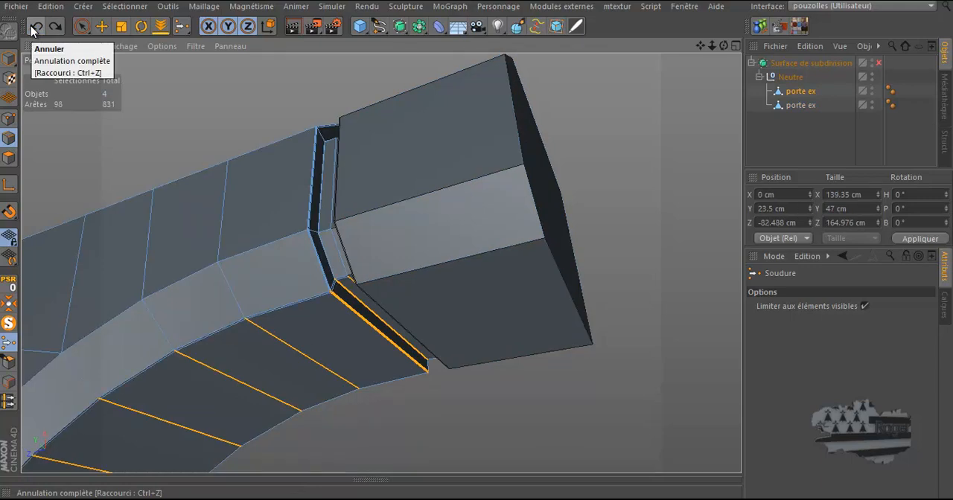
# Select the end cap object and delete its large front polygon in polygon mode
pyautogui.moveTo(725, 46); pyautogui.dragTo(477, 247)
pyautogui.click(801, 105)
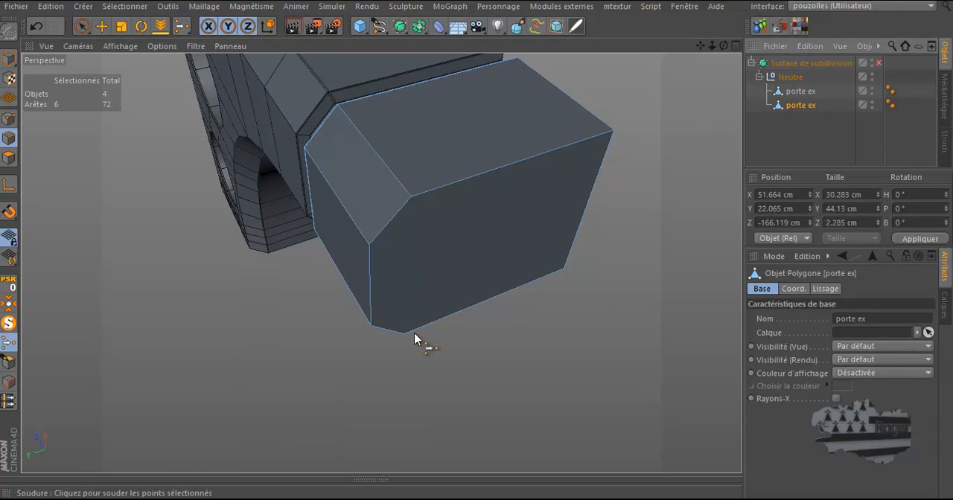
pyautogui.click(9, 118)
pyautogui.rightClick(108, 151)
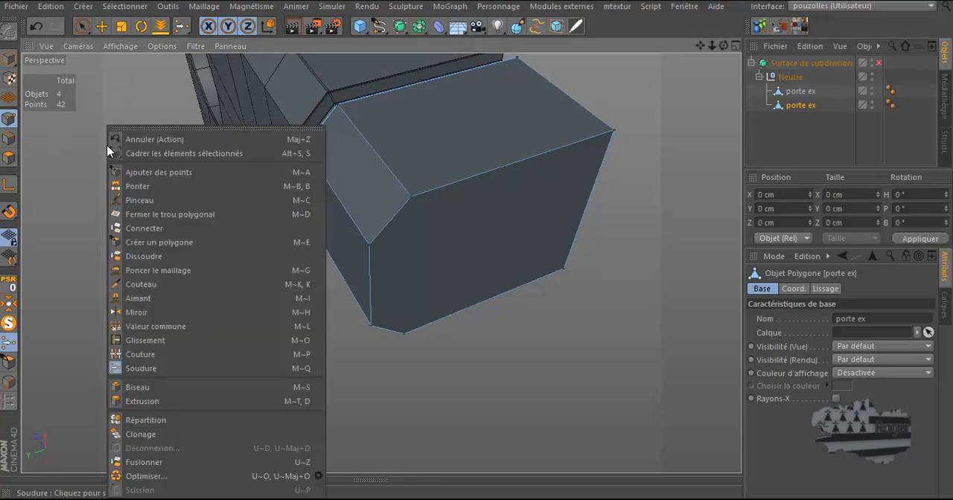
pyautogui.click(9, 157)
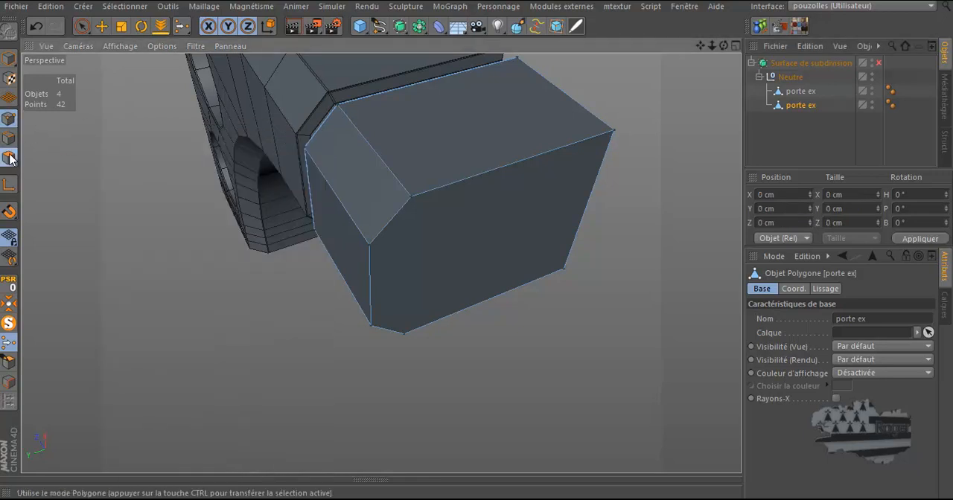
pyautogui.click(101, 26)
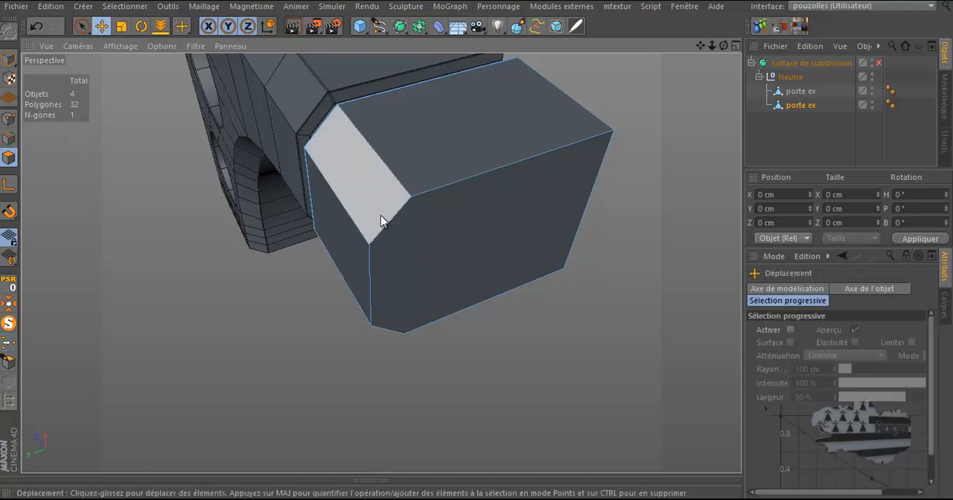
pyautogui.click(469, 241)
pyautogui.press('Delete')
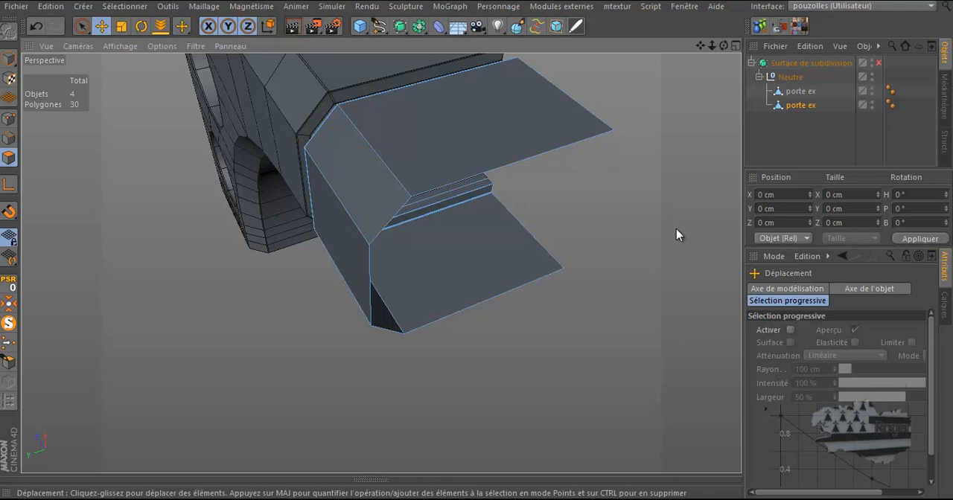
# Ring-select the edges running along the end cap's upper and lower faces
pyautogui.press('u')
pyautogui.press('b')
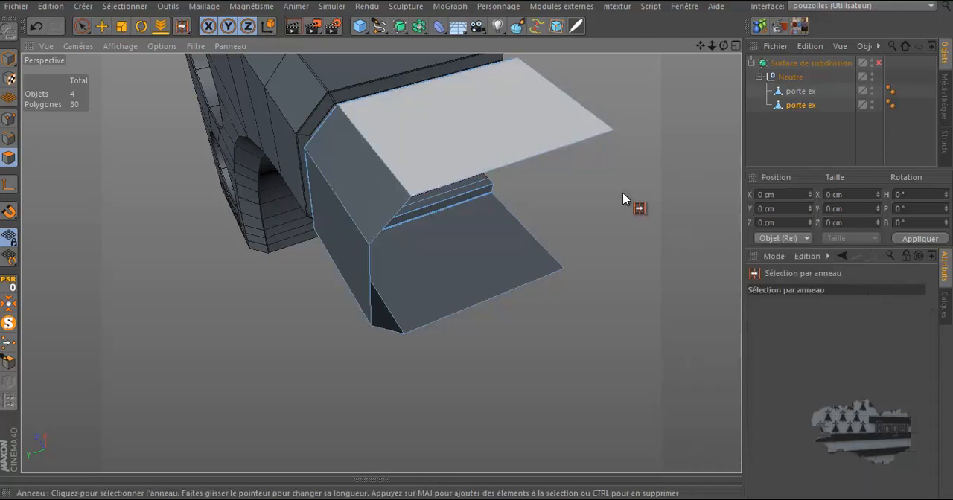
pyautogui.click(519, 161)
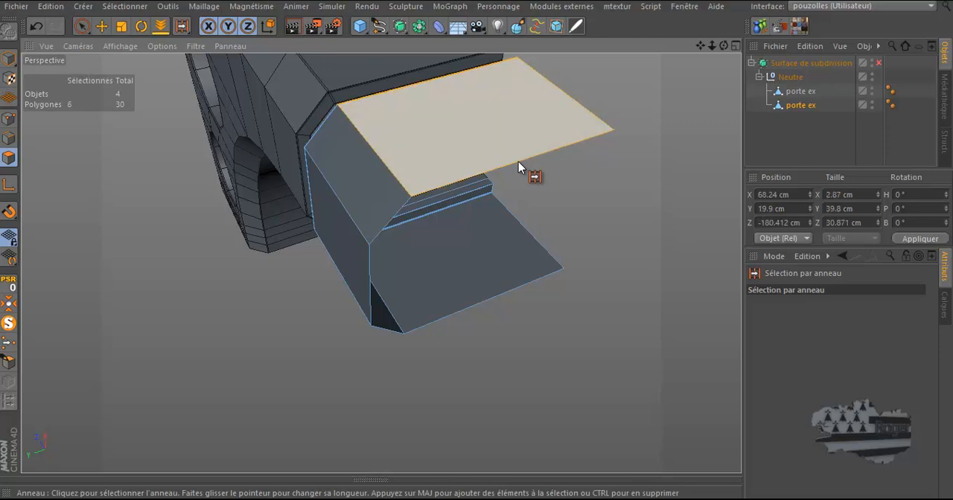
pyautogui.click(9, 139)
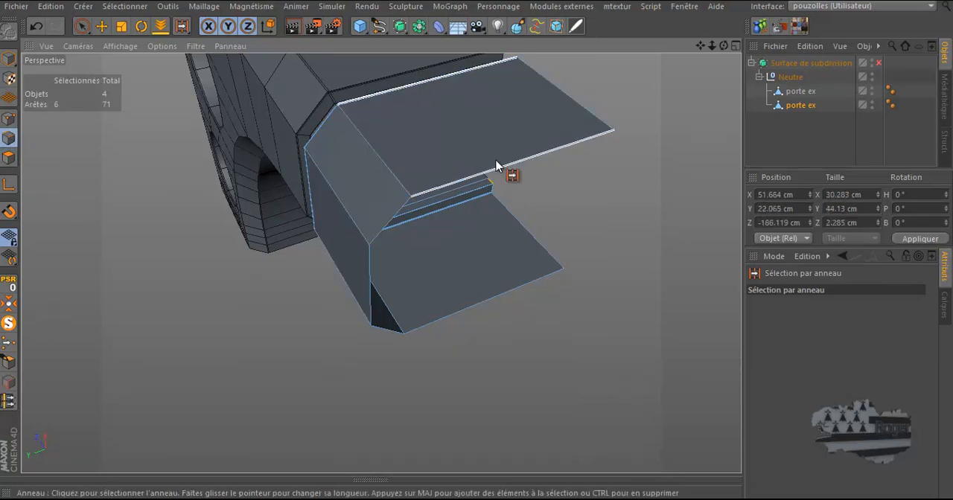
pyautogui.click(519, 157)
pyautogui.moveTo(725, 46)
pyautogui.mouseDown()
pyautogui.moveTo(477, 249)
pyautogui.moveTo(722, 45)
pyautogui.mouseUp()
pyautogui.keyDown('shift'); pyautogui.click(488, 232); pyautogui.keyUp('shift')
# Split the selected edges with Diviser les arêtes at a 99% offset
pyautogui.rightClick(629, 110)
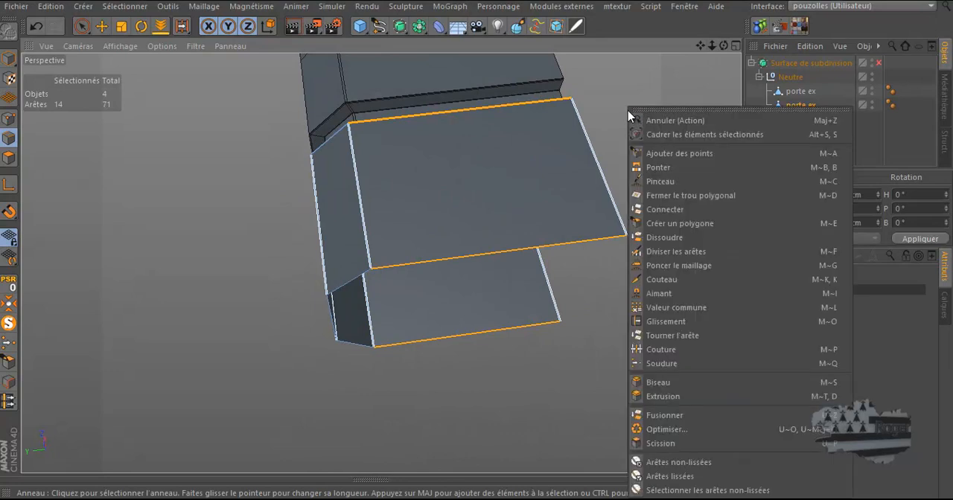
pyautogui.click(667, 253)
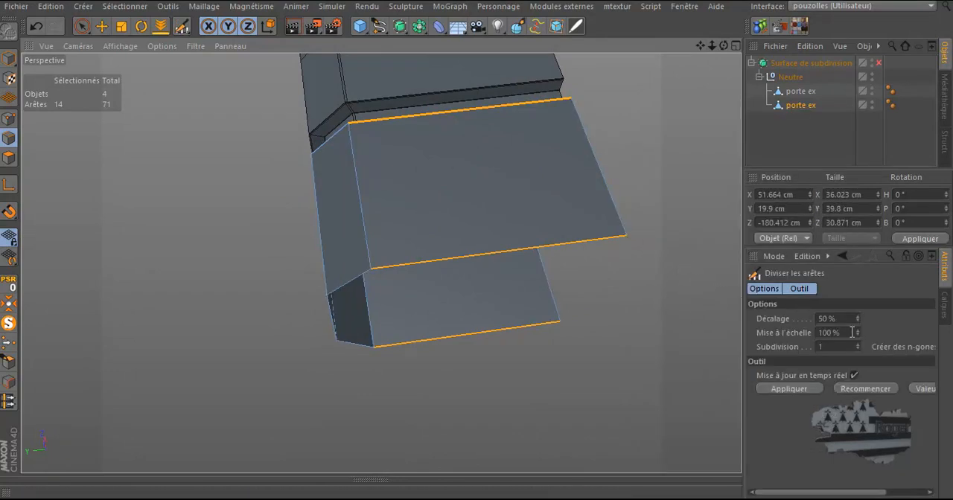
pyautogui.click(499, 255)
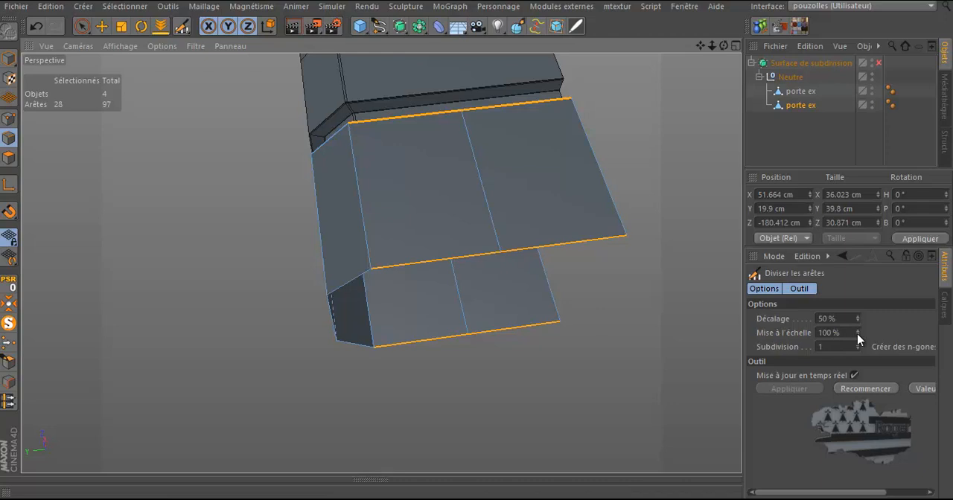
pyautogui.click(827, 318)
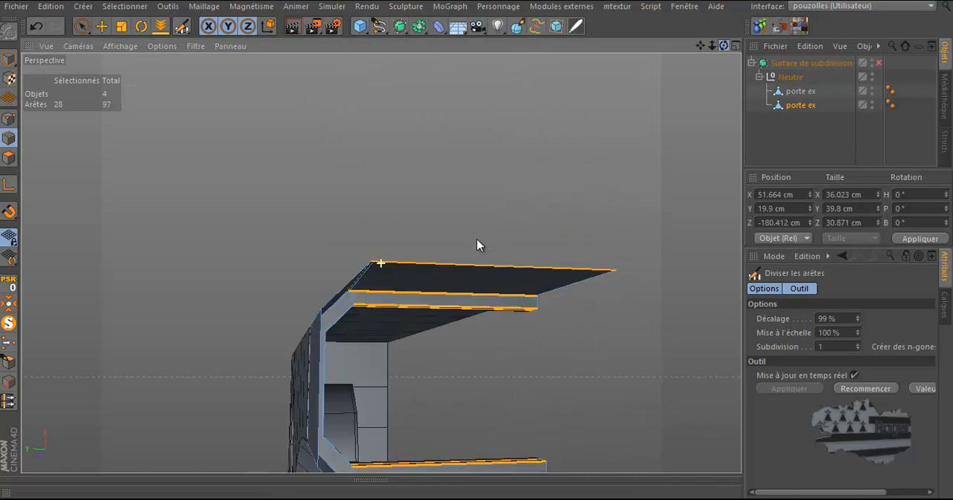
pyautogui.keyDown('alt'); pyautogui.moveTo(477, 240); pyautogui.dragTo(478, 247); pyautogui.keyUp('alt')
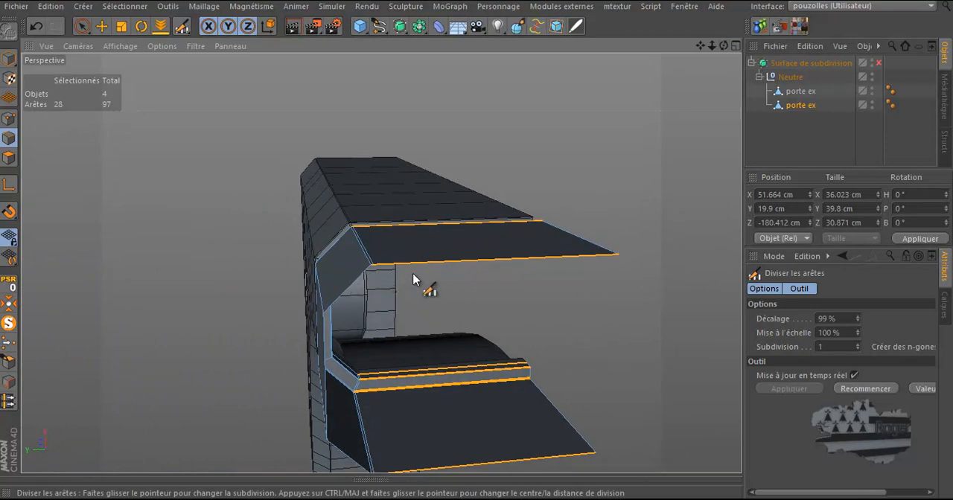
# Ring-select the edges across the end cap's two chamfered corner faces
pyautogui.press('u')
pyautogui.press('b')
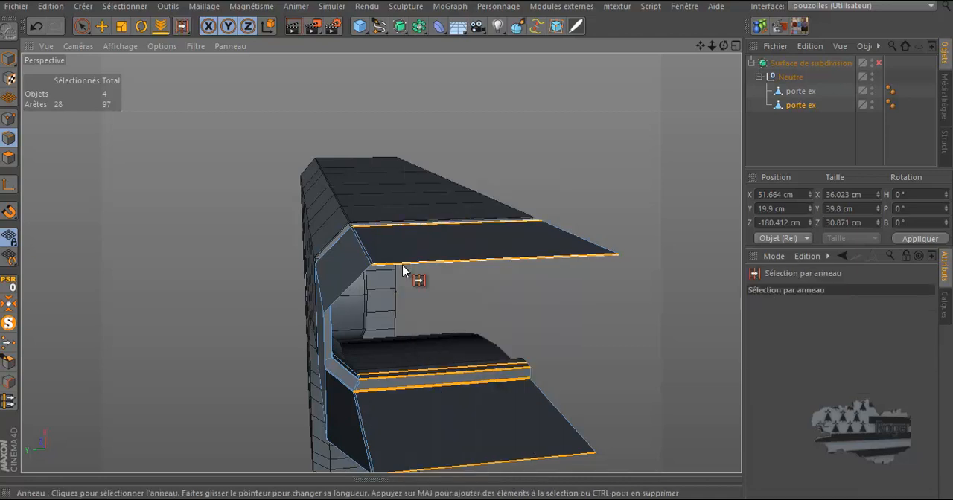
pyautogui.click(356, 284)
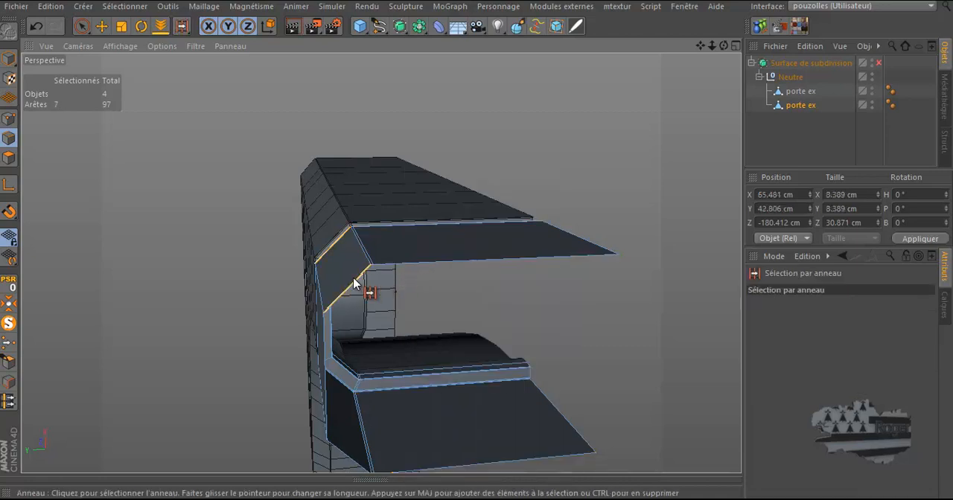
pyautogui.keyDown('shift'); pyautogui.click(353, 456); pyautogui.keyUp('shift')
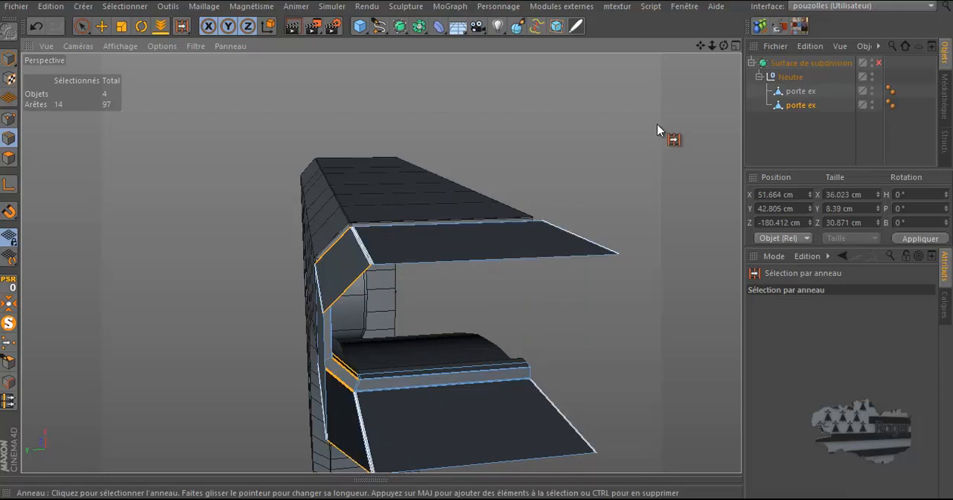
pyautogui.moveTo(724, 46); pyautogui.dragTo(478, 245)
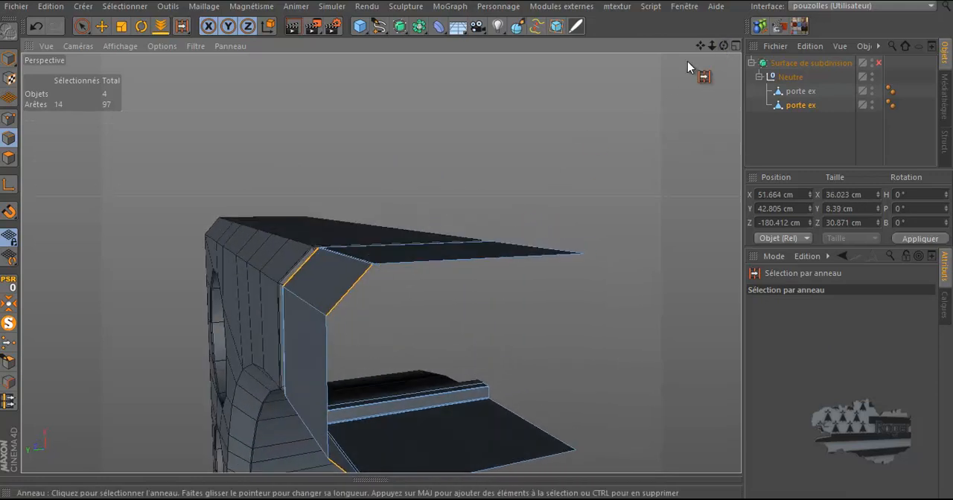
pyautogui.scroll(2, 244, 368)
pyautogui.scroll(2, 253, 359)
pyautogui.moveTo(700, 45); pyautogui.dragTo(578, 68)
# Split the chamfer edges with two subdivisions, then undo the split
pyautogui.rightClick(175, 169)
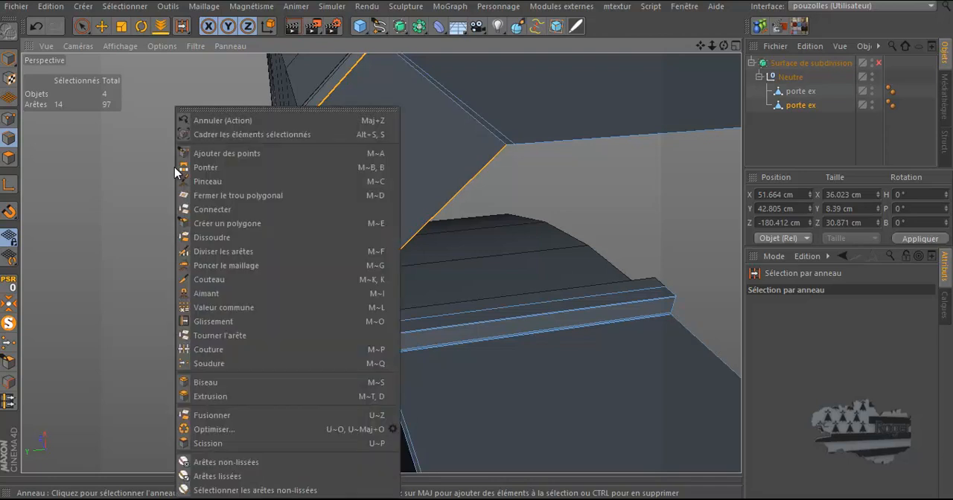
pyautogui.click(205, 253)
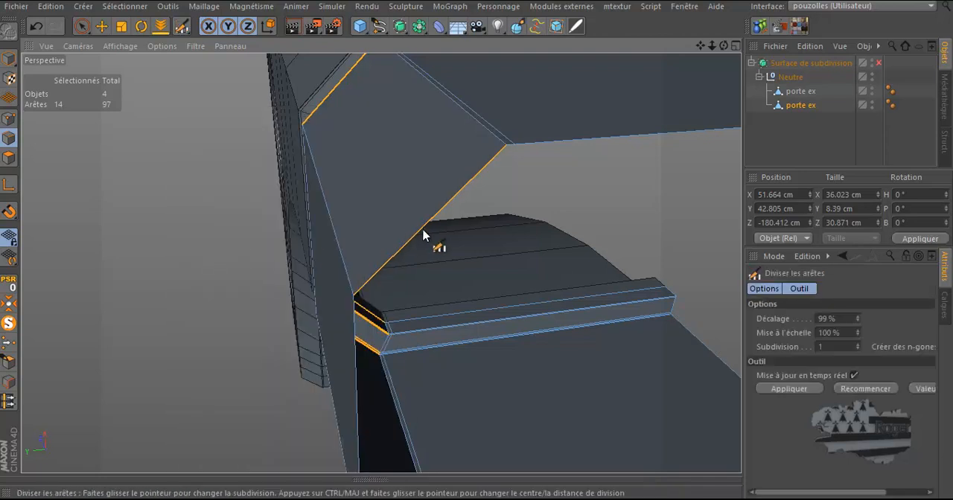
pyautogui.click(421, 233)
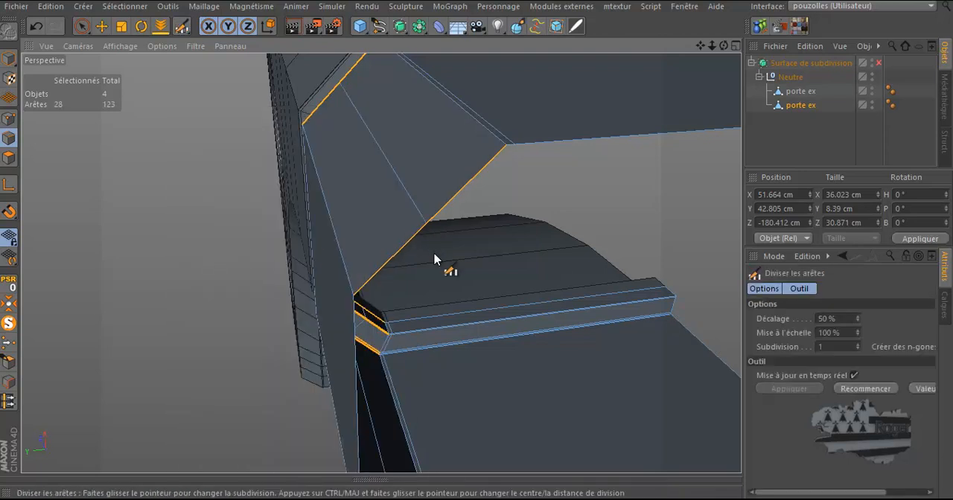
pyautogui.click(857, 345)
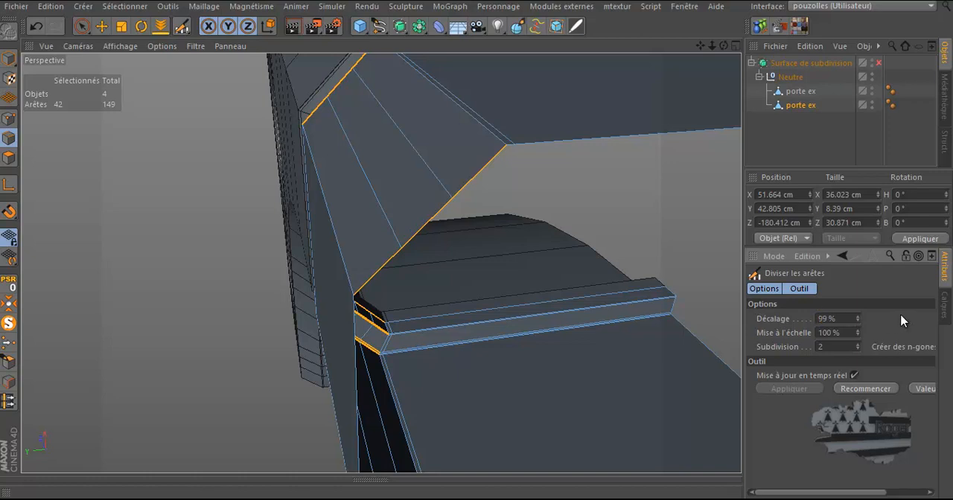
pyautogui.hotkey('ctrl', 'z')
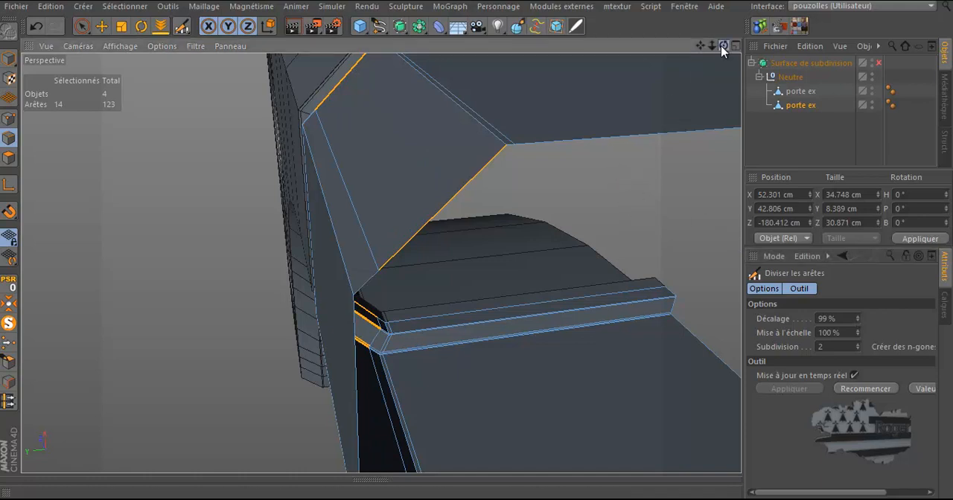
pyautogui.click(36, 27)
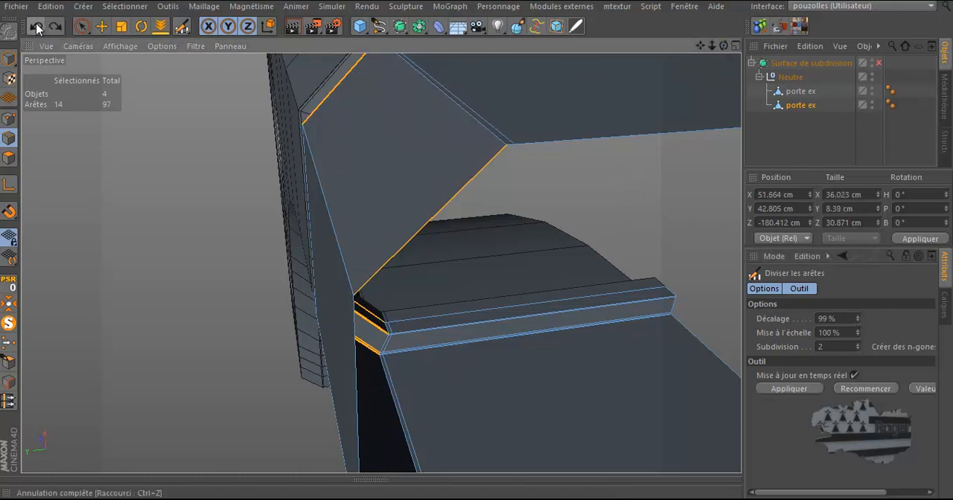
# Split the chamfer edges at 50% offset with 2 subdivisions and scale the cuts to 280%
pyautogui.click(825, 319)
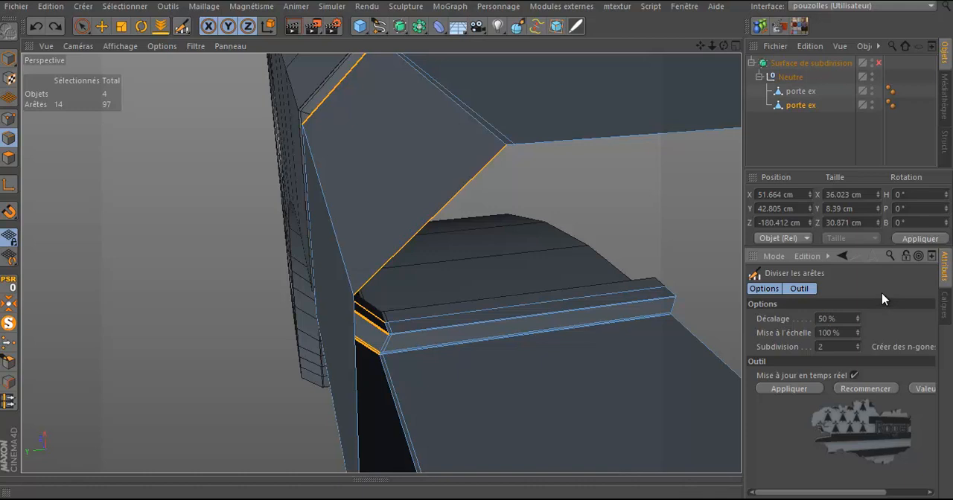
pyautogui.click(436, 219)
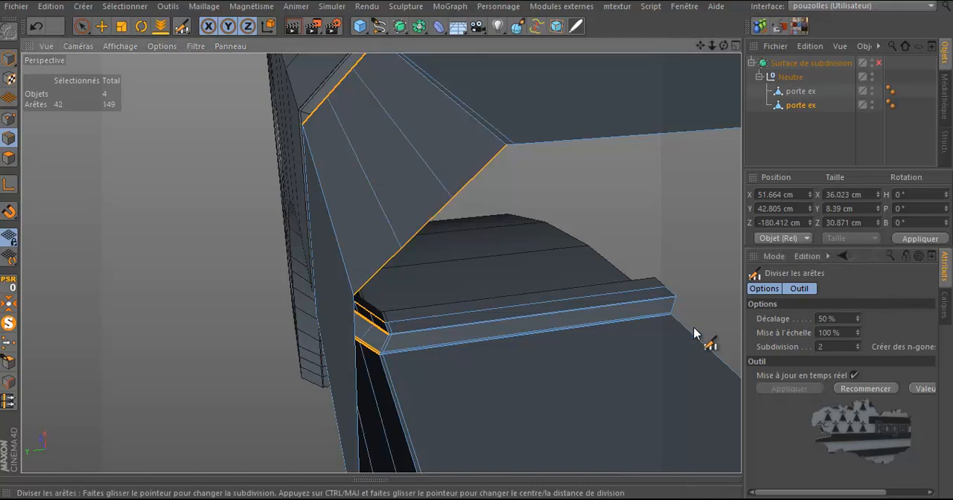
pyautogui.moveTo(859, 331); pyautogui.dragTo(861, 335)
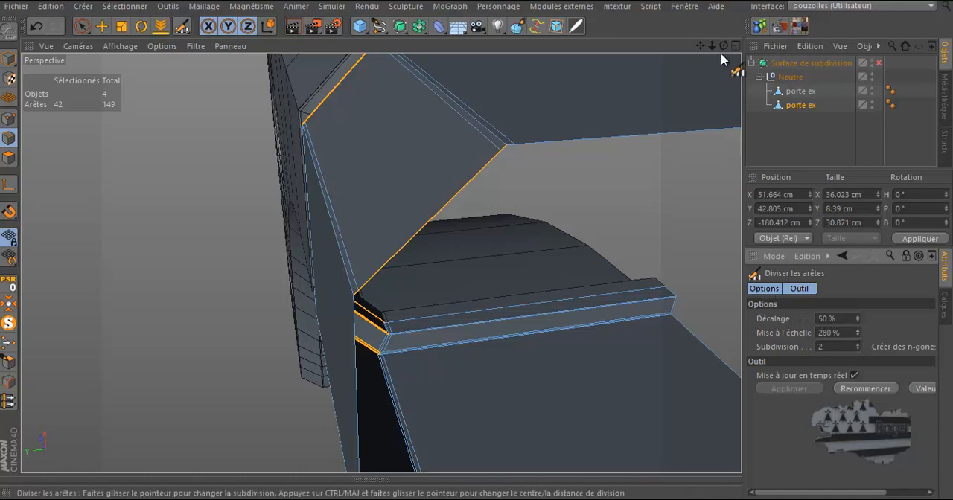
pyautogui.moveTo(721, 46)
pyautogui.mouseDown()
pyautogui.moveTo(477, 242)
pyautogui.moveTo(724, 45)
pyautogui.mouseUp()
pyautogui.scroll(-3, 668, 119)
pyautogui.scroll(5, 485, 255)
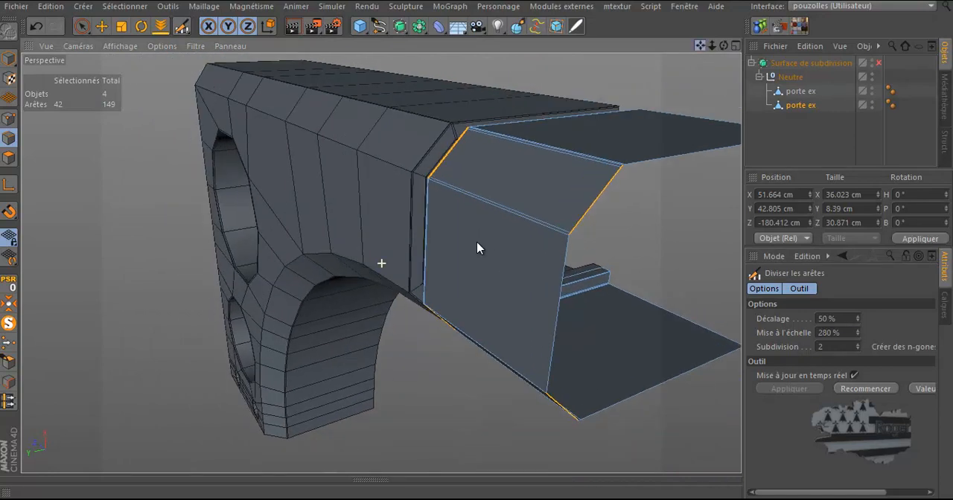
# Select the main frame object and ring-select two edge rings across it
pyautogui.click(790, 90)
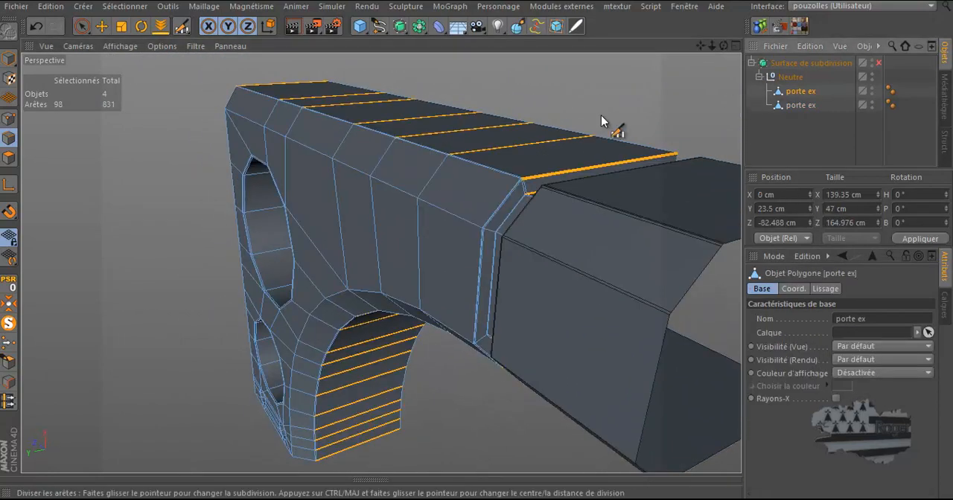
pyautogui.press('u')
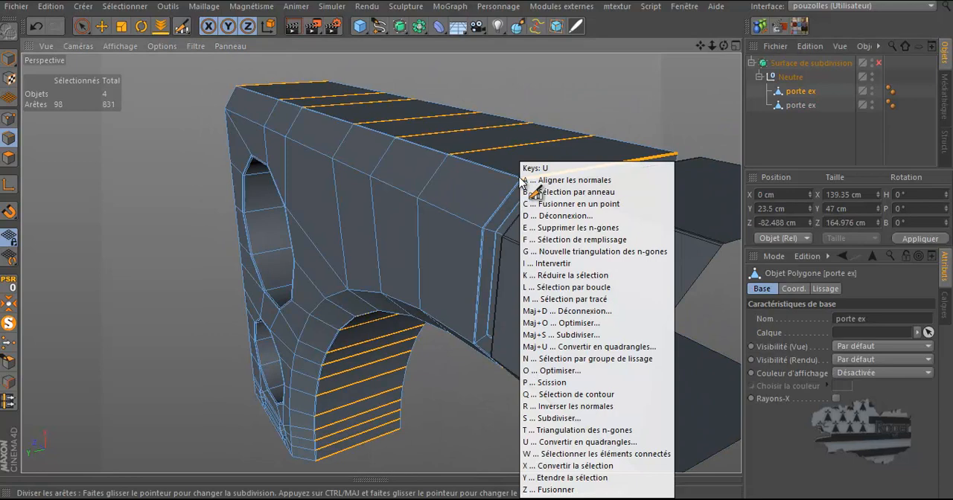
pyautogui.press('b')
pyautogui.click(499, 203)
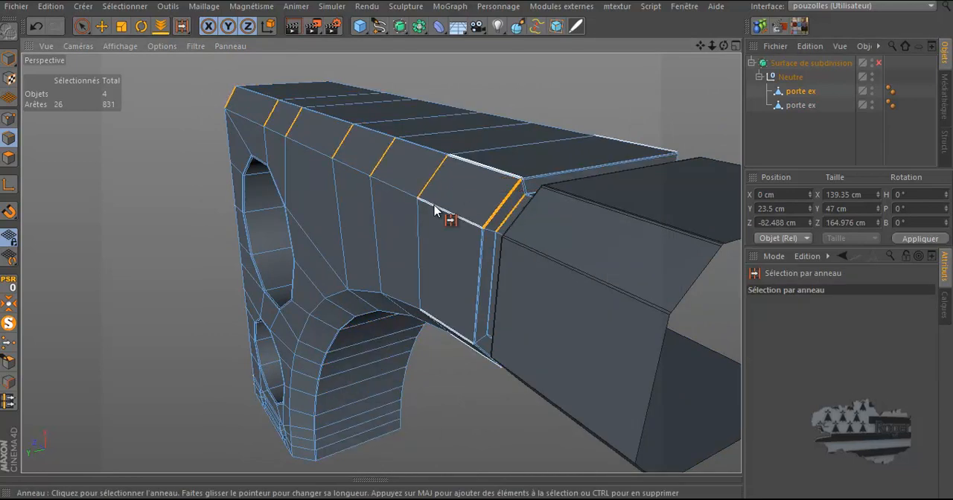
pyautogui.keyDown('shift'); pyautogui.click(352, 307); pyautogui.keyUp('shift')
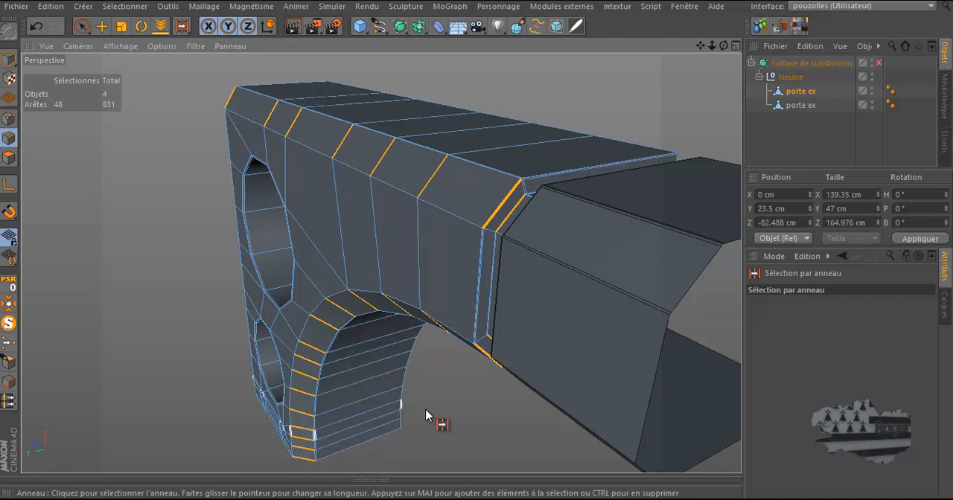
pyautogui.moveTo(722, 46); pyautogui.dragTo(476, 246)
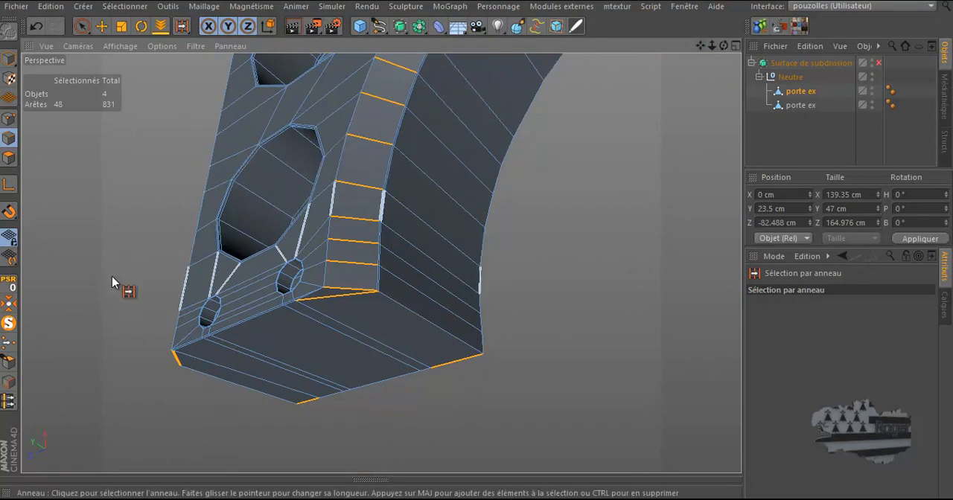
pyautogui.scroll(3, 213, 319)
pyautogui.scroll(2, 218, 322)
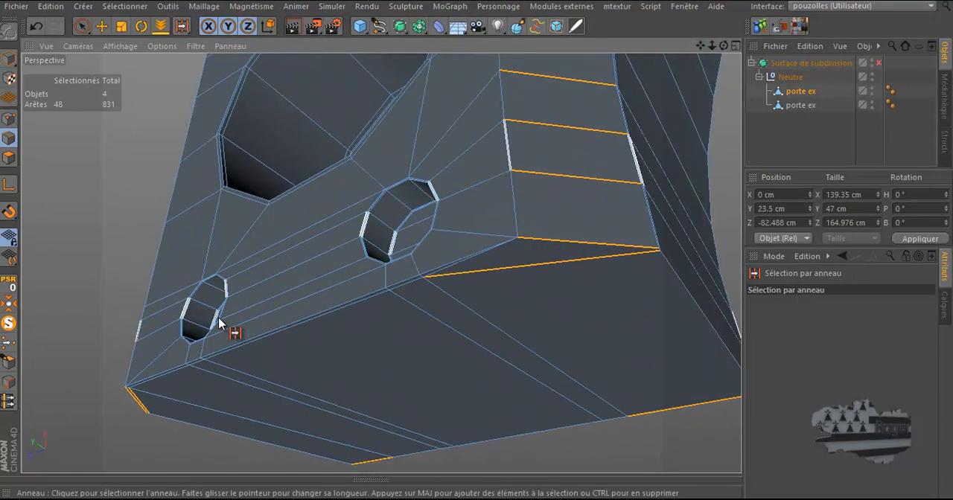
# Switch to the selection brush in polygon mode and enable selecting only visible elements
pyautogui.click(9, 158)
pyautogui.press('9')
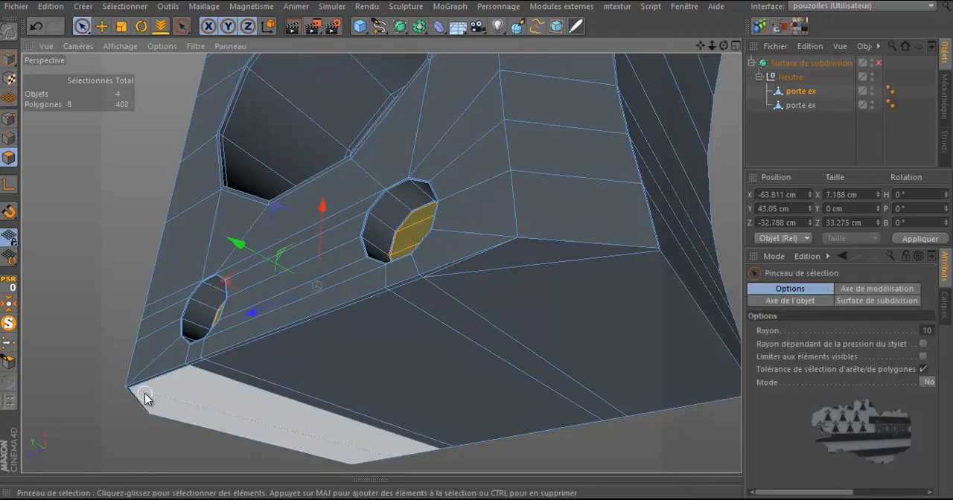
pyautogui.moveTo(138, 395); pyautogui.dragTo(185, 390)
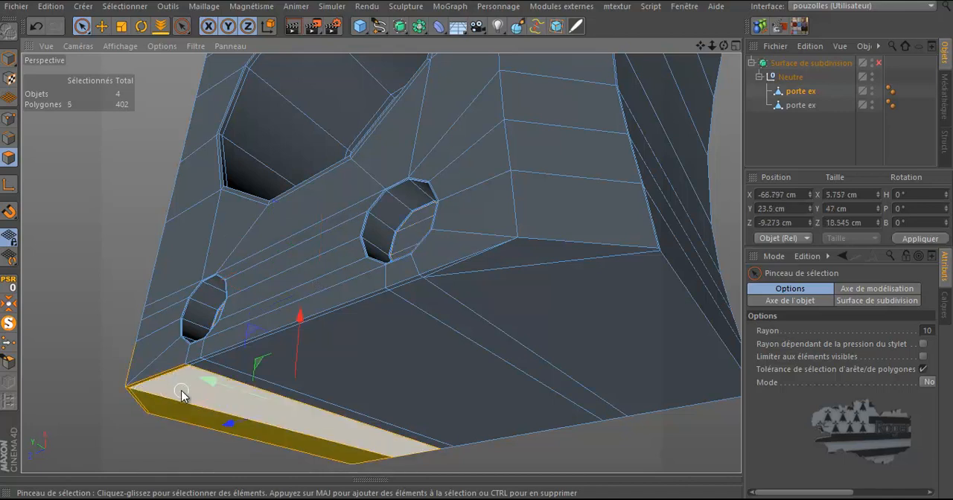
pyautogui.scroll(6, 166, 390)
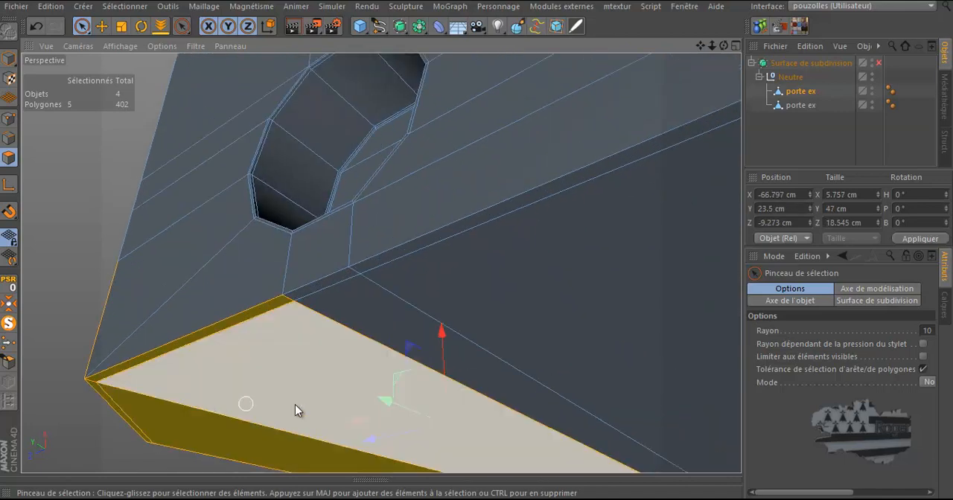
pyautogui.click(925, 357)
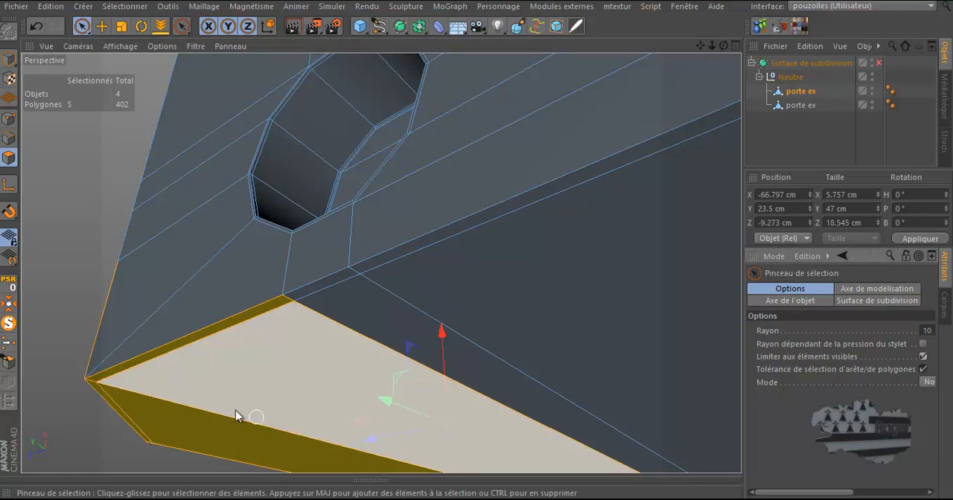
# Paint-select the polygons of the end cap's bottom face and delete them
pyautogui.click(70, 326)
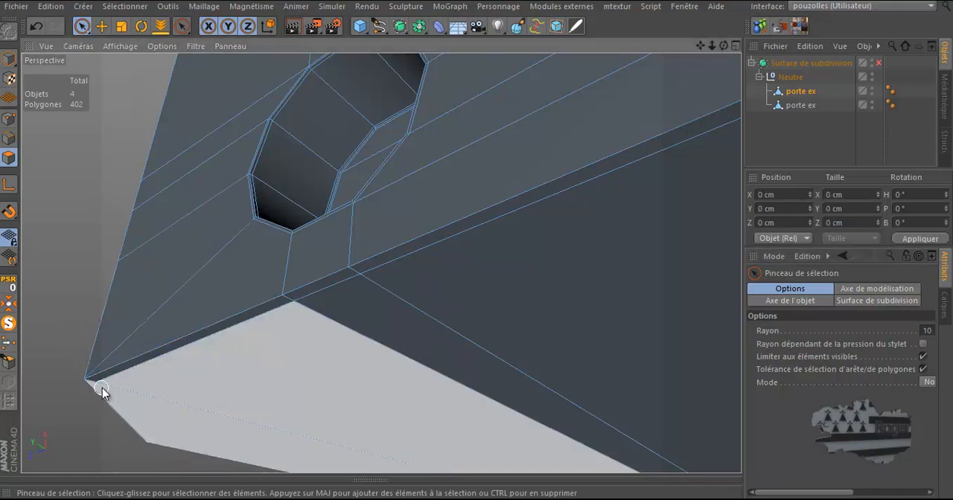
pyautogui.moveTo(102, 385)
pyautogui.mouseDown()
pyautogui.moveTo(176, 385)
pyautogui.moveTo(362, 300)
pyautogui.moveTo(367, 280)
pyautogui.mouseUp()
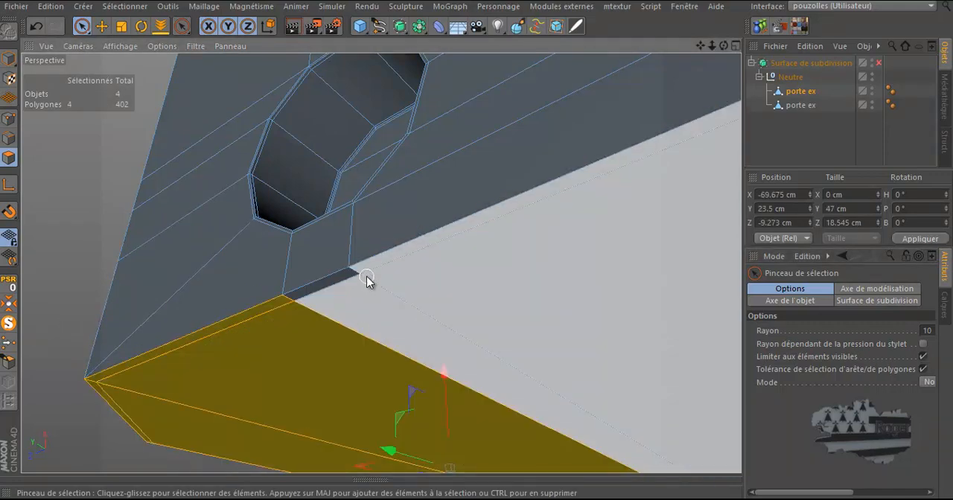
pyautogui.keyDown('shift'); pyautogui.click(362, 278); pyautogui.keyUp('shift')
pyautogui.scroll(-6, 303, 344)
pyautogui.scroll(-2, 243, 343)
pyautogui.keyDown('shift'); pyautogui.click(483, 249); pyautogui.keyUp('shift')
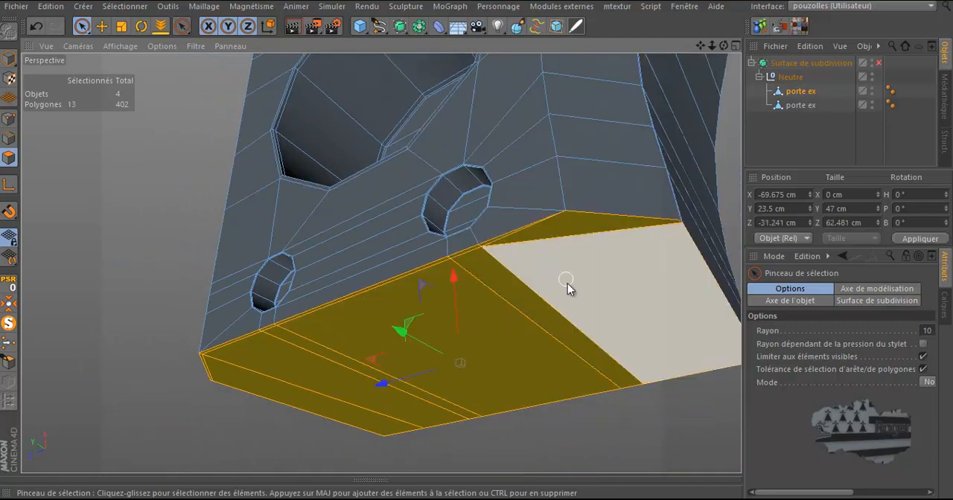
pyautogui.scroll(-2, 458, 348)
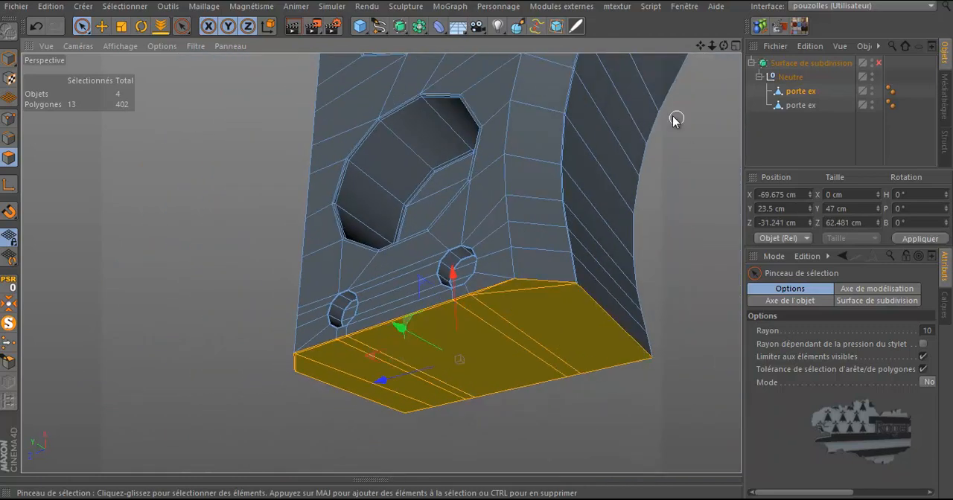
pyautogui.moveTo(722, 44); pyautogui.dragTo(480, 246)
pyautogui.press('Delete')
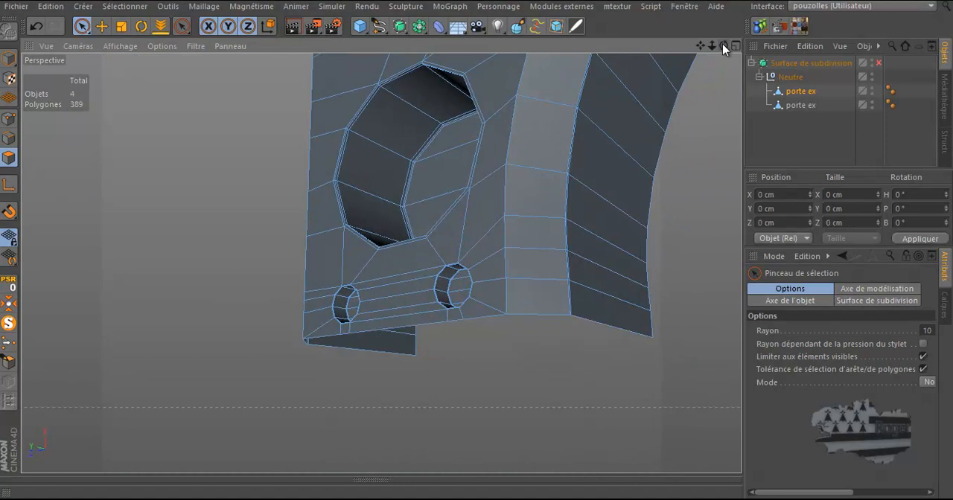
# Split the selected frame edge rings at 50% offset with 2 subdivisions and scale the cuts to 280%
pyautogui.moveTo(726, 44); pyautogui.dragTo(477, 249)
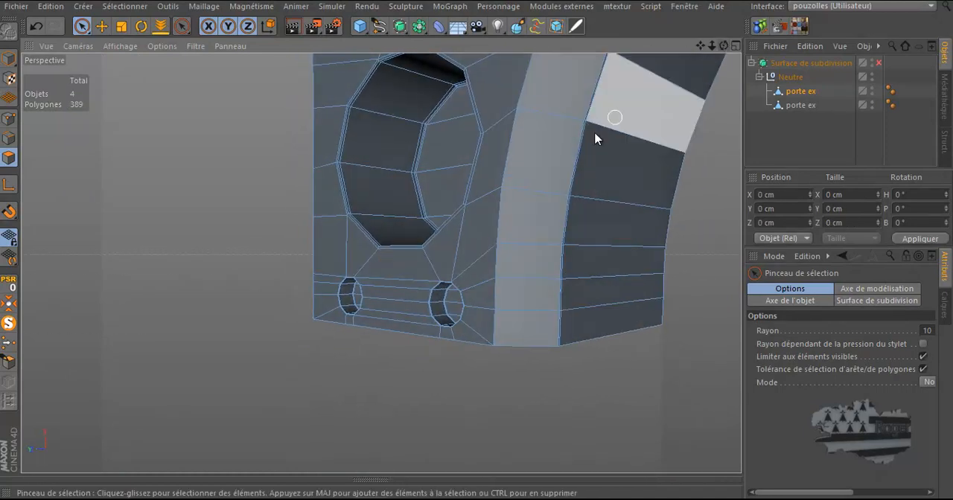
pyautogui.click(9, 138)
pyautogui.moveTo(726, 47); pyautogui.dragTo(477, 245)
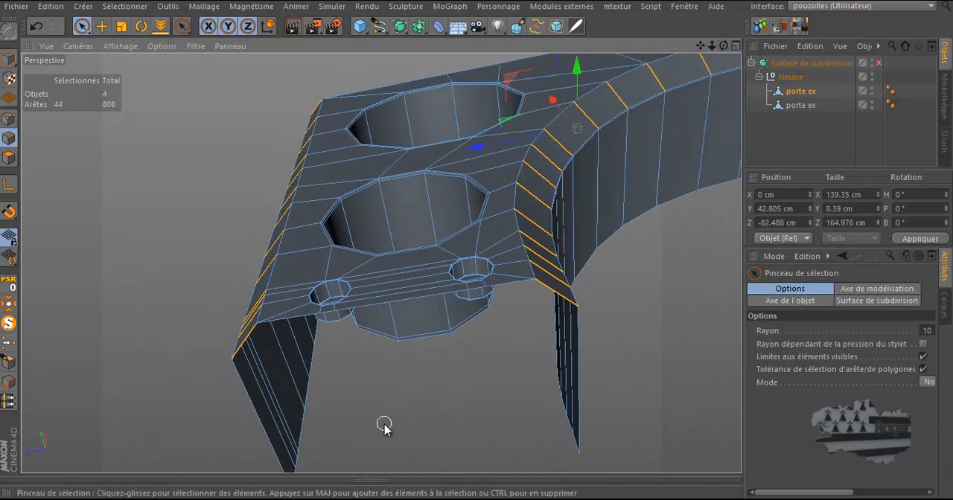
pyautogui.moveTo(727, 46); pyautogui.dragTo(477, 247)
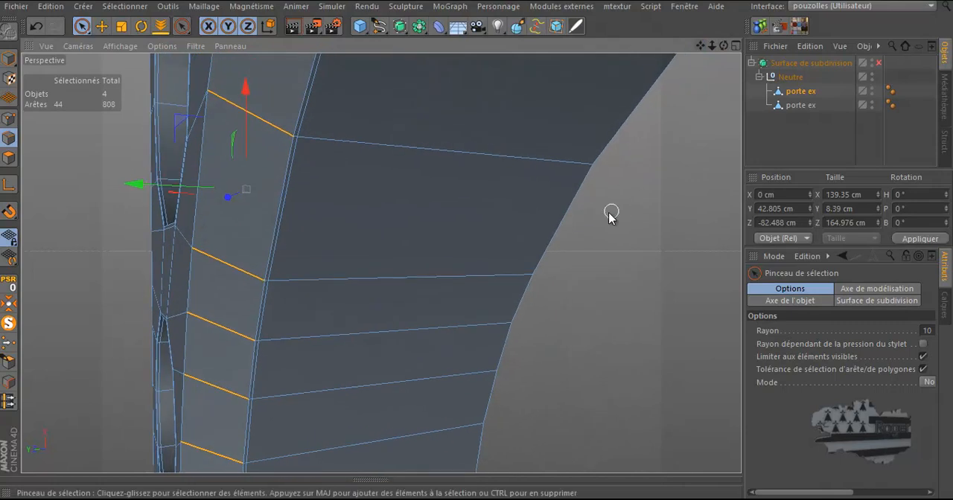
pyautogui.keyDown('alt'); pyautogui.moveTo(595, 221); pyautogui.dragTo(314, 406, button='right'); pyautogui.keyUp('alt')
pyautogui.scroll(-6, 314, 407)
pyautogui.scroll(-1, 396, 148)
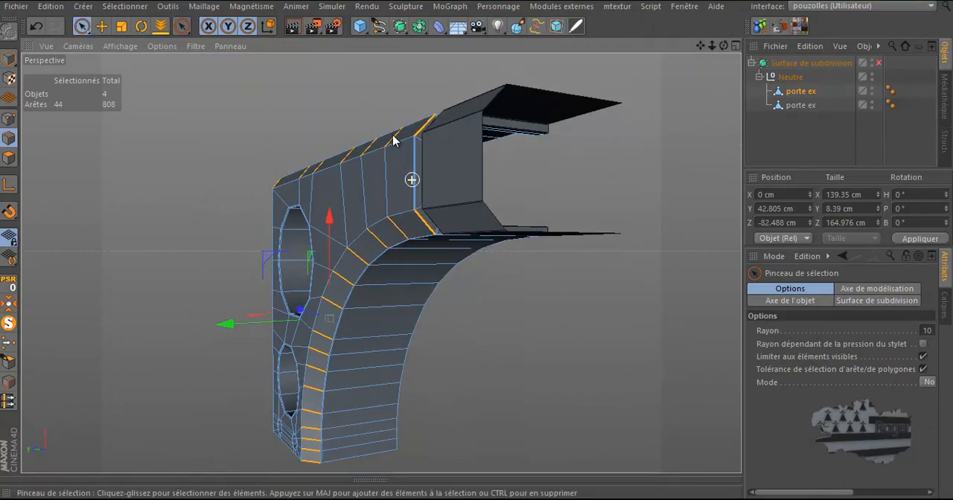
pyautogui.scroll(2, 393, 136)
pyautogui.scroll(8, 393, 135)
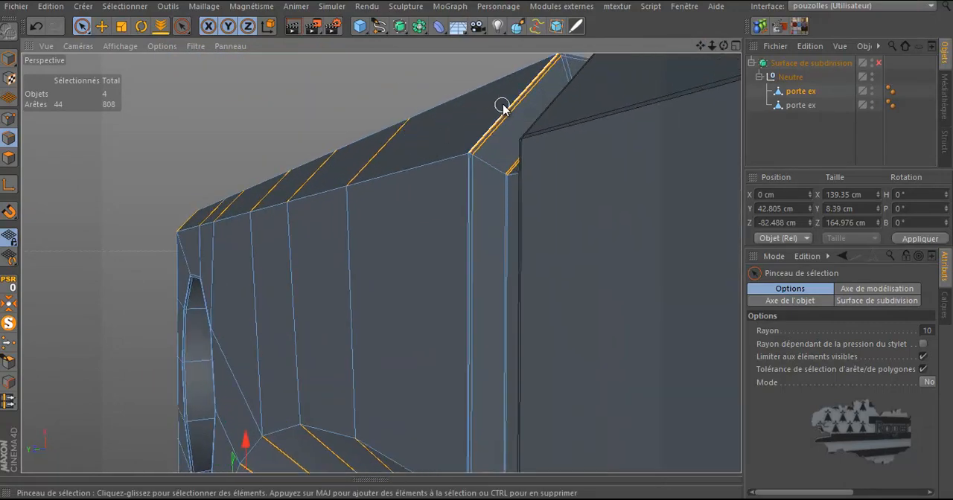
pyautogui.scroll(1, 491, 124)
pyautogui.scroll(5, 447, 149)
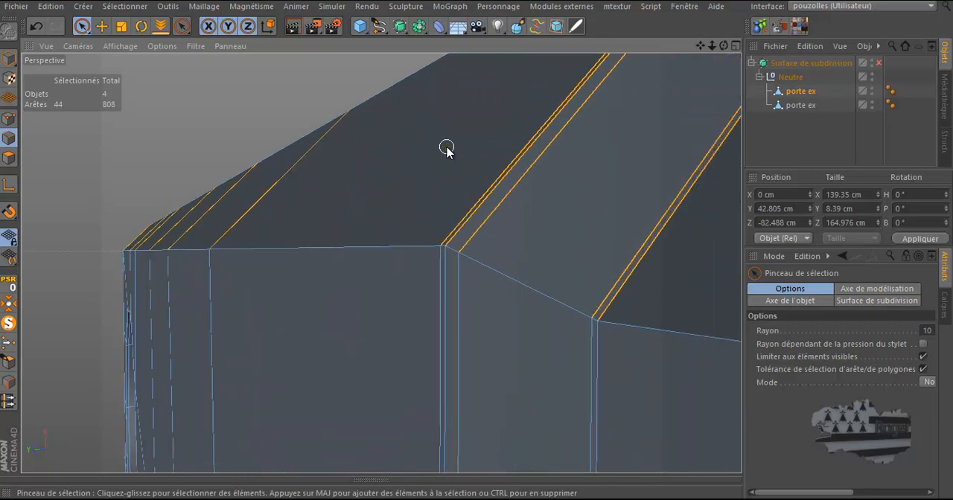
pyautogui.rightClick(447, 149)
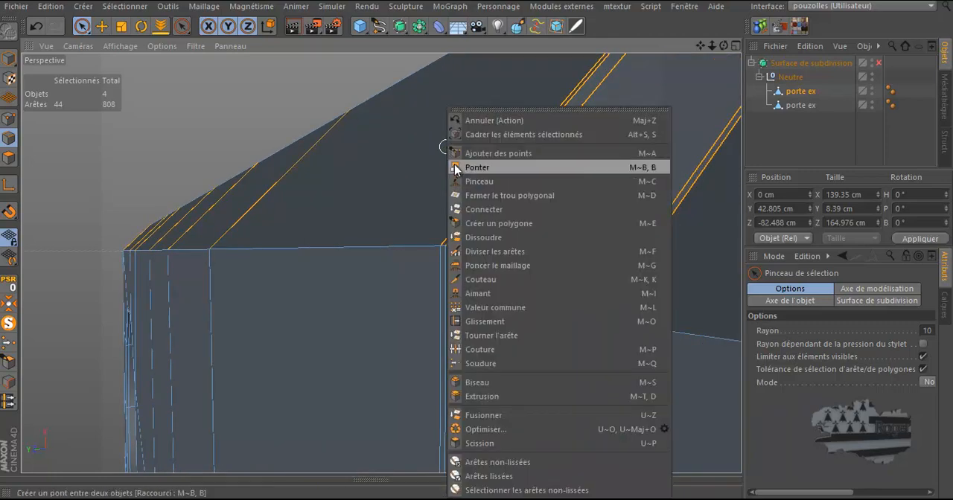
pyautogui.click(496, 252)
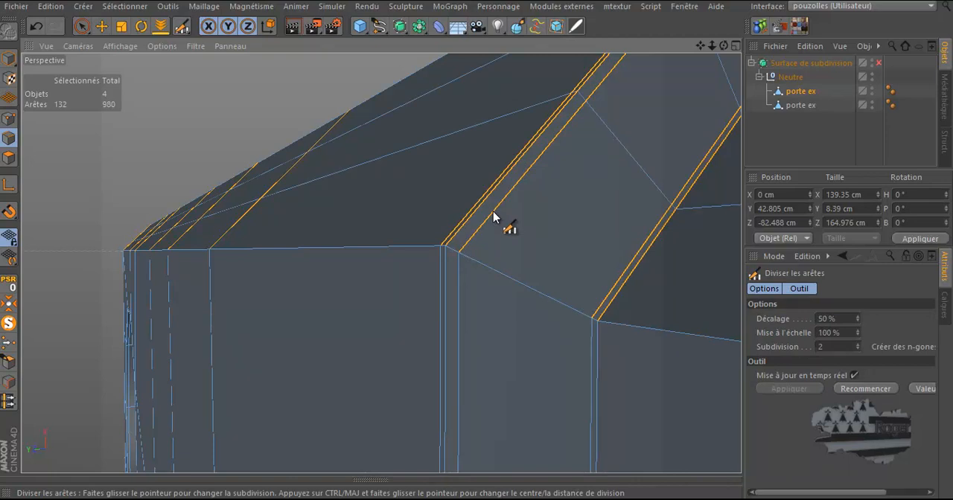
pyautogui.click(836, 332)
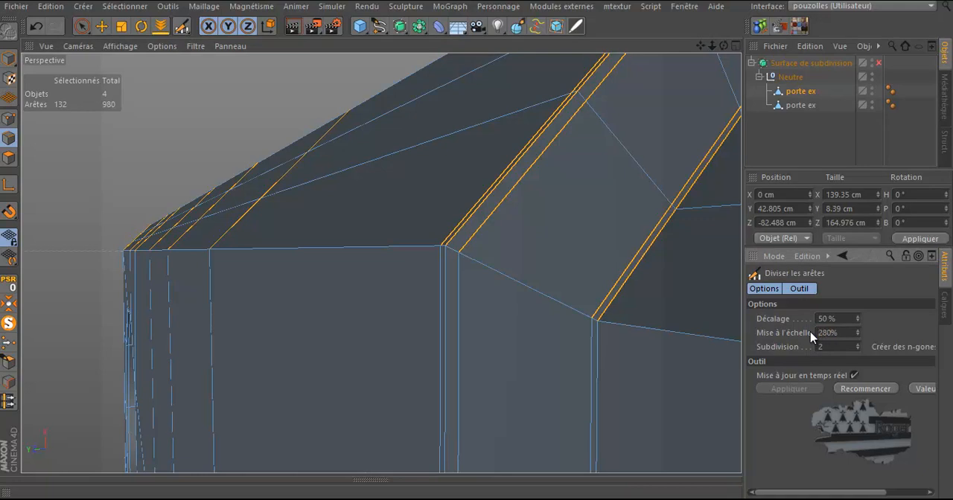
pyautogui.press('Return')
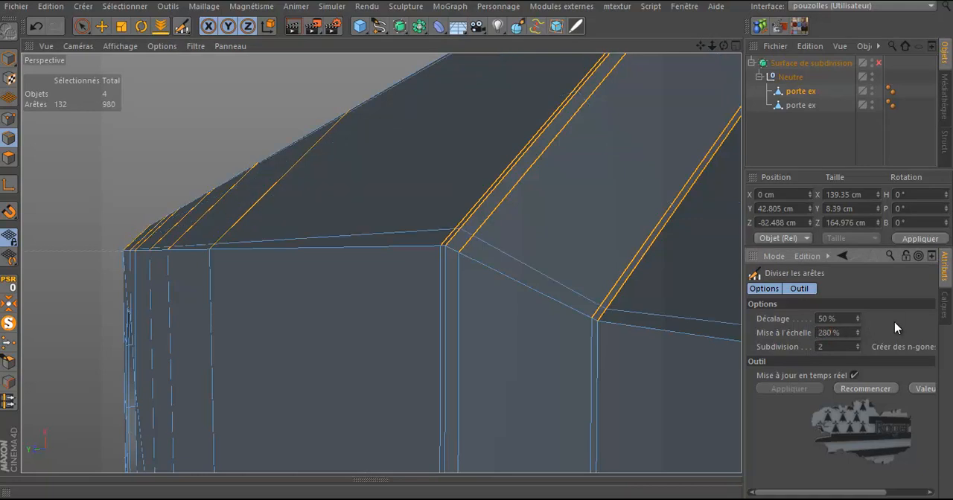
# Orbit and zoom around the frame to inspect the new split edges along its top and curved inner face
pyautogui.keyDown('alt'); pyautogui.moveTo(573, 348); pyautogui.dragTo(482, 362); pyautogui.keyUp('alt')
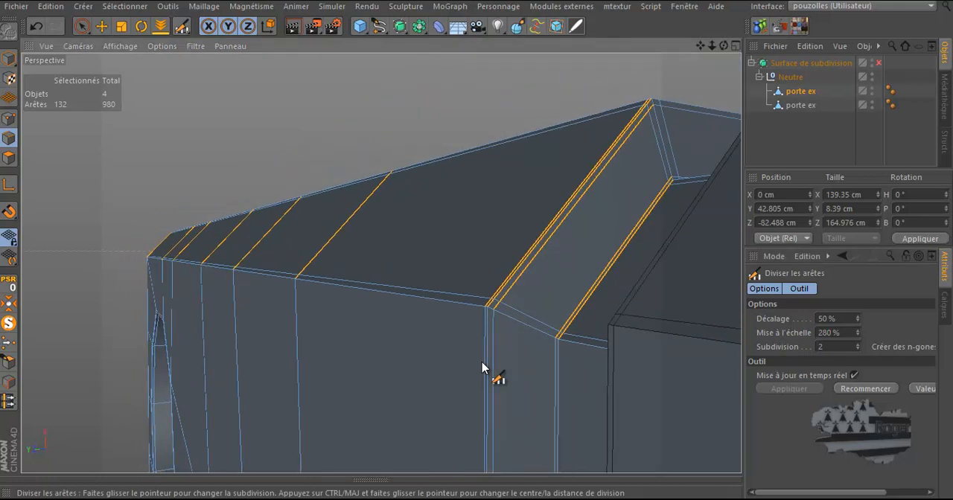
pyautogui.scroll(5, 670, 96)
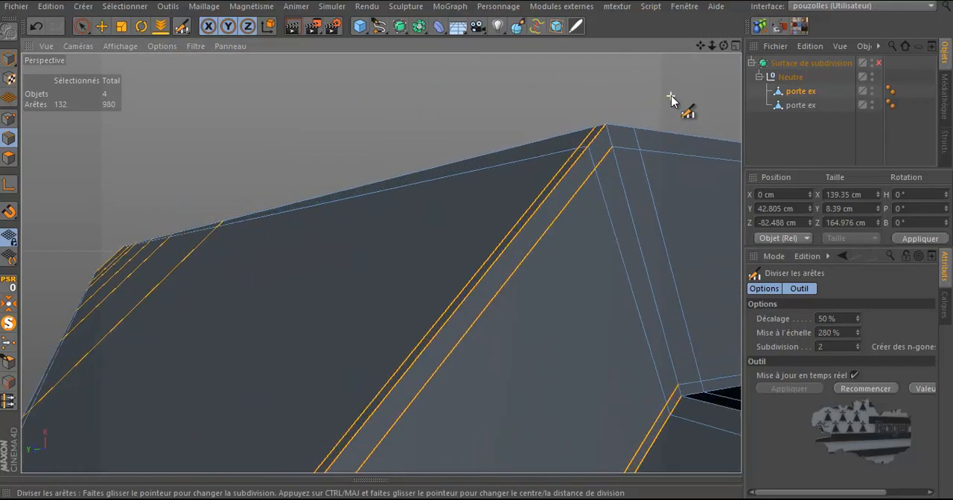
pyautogui.scroll(-5, 671, 98)
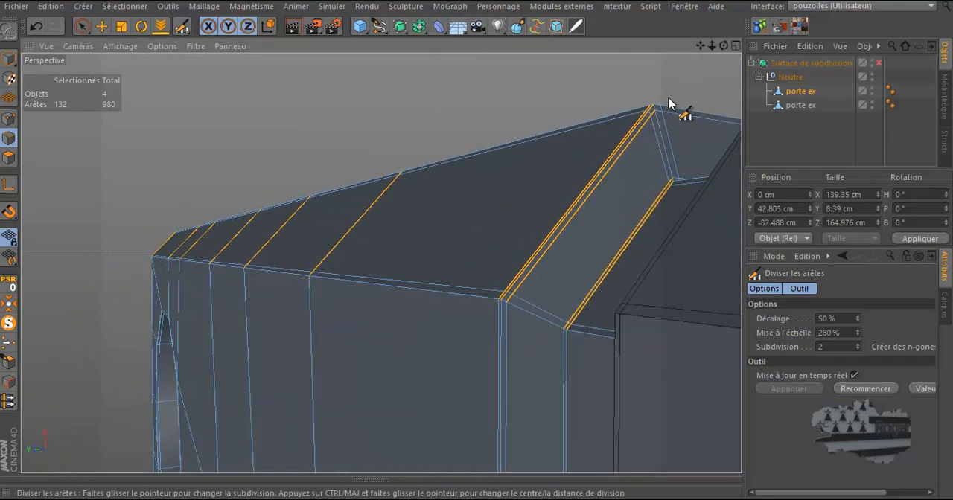
pyautogui.scroll(4, 653, 320)
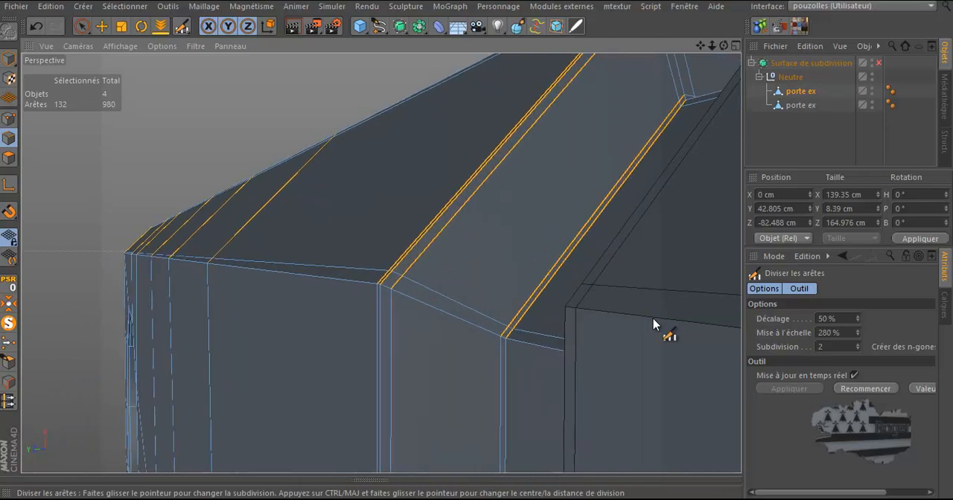
pyautogui.scroll(-5, 653, 320)
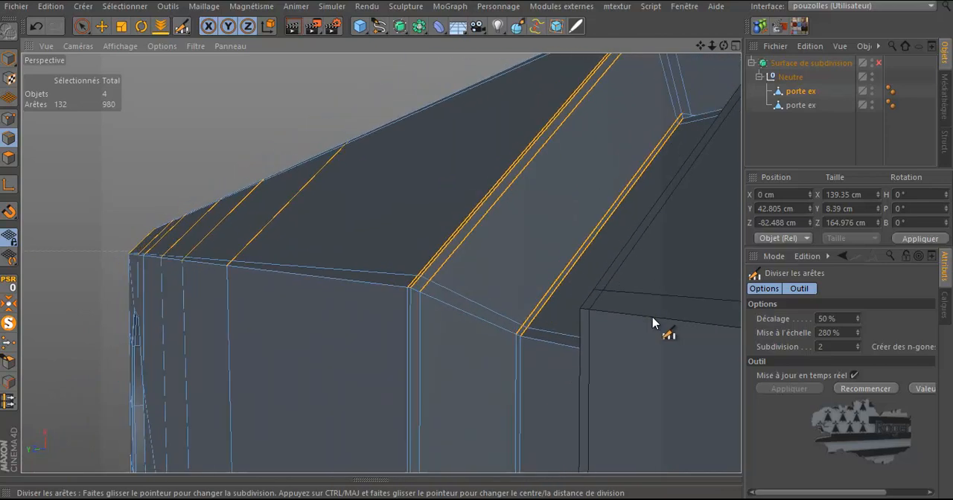
pyautogui.scroll(-5, 653, 202)
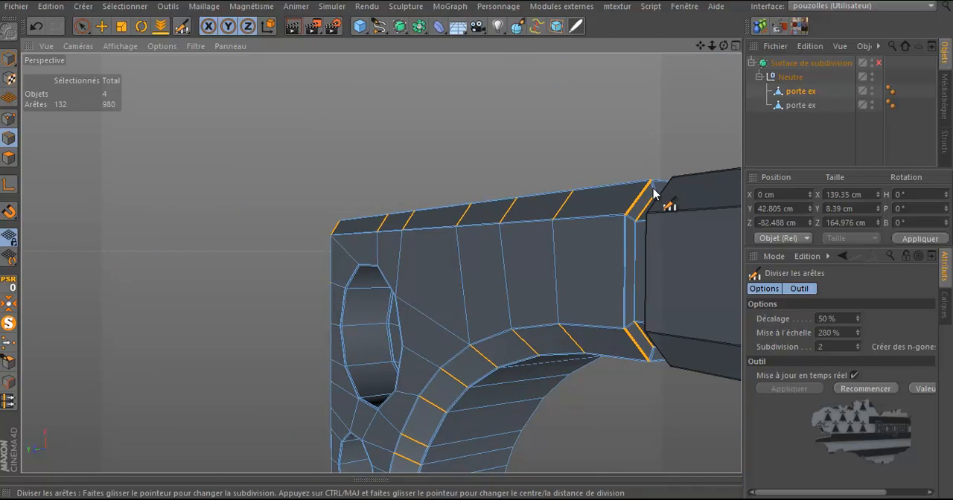
pyautogui.scroll(4, 619, 267)
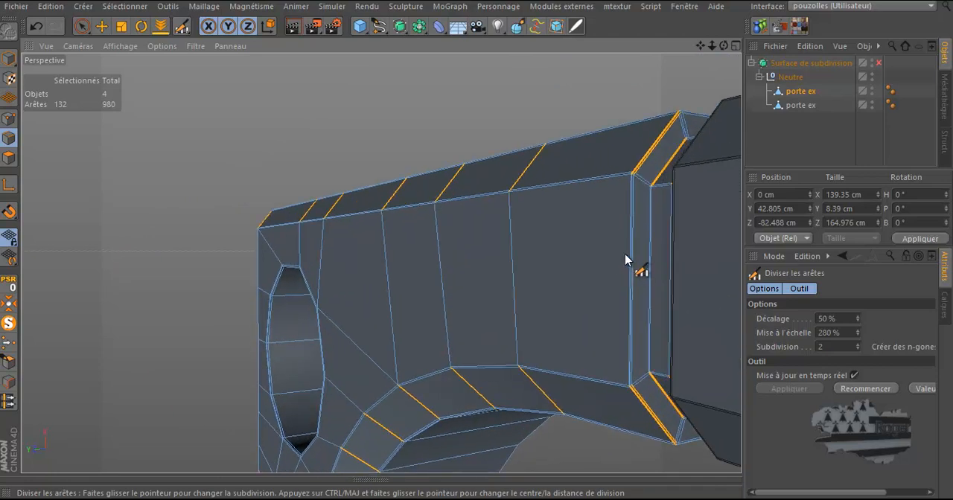
pyautogui.press('u')
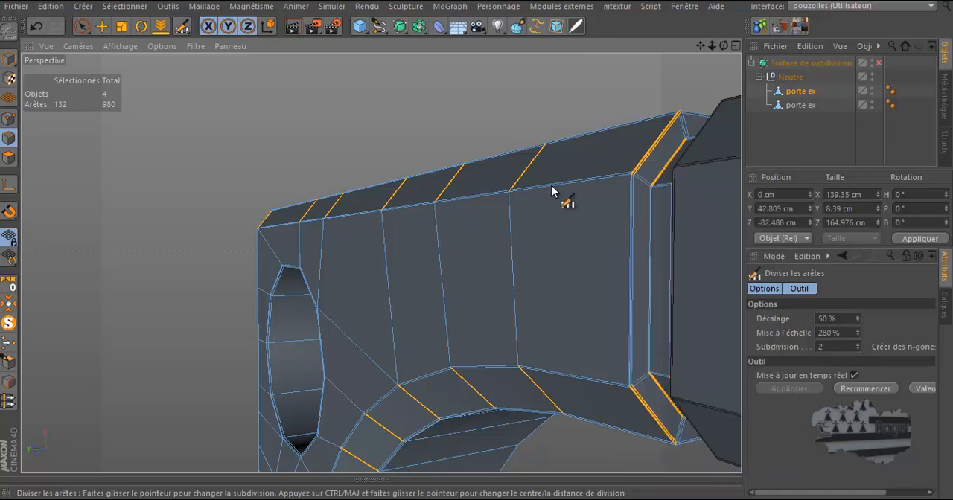
pyautogui.scroll(4, 552, 188)
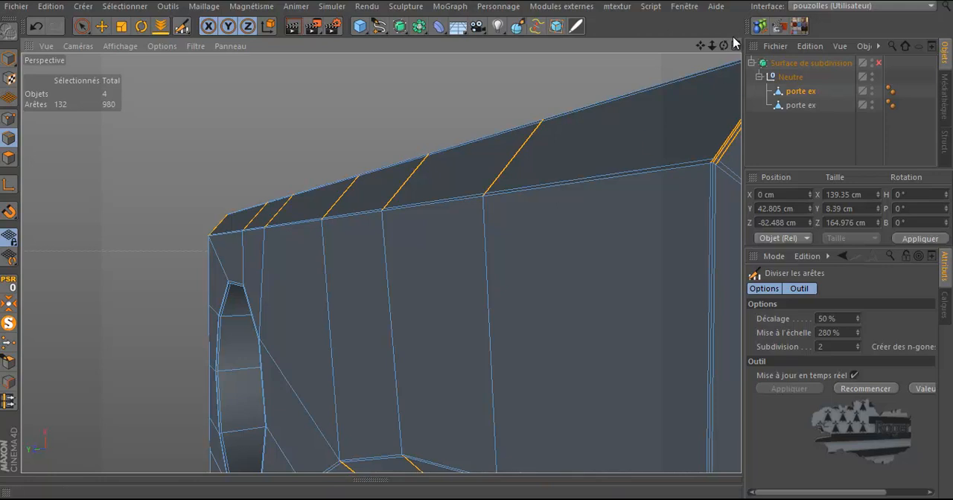
pyautogui.moveTo(477, 242); pyautogui.dragTo(480, 243)
pyautogui.scroll(-4, 524, 194)
pyautogui.scroll(-5, 524, 194)
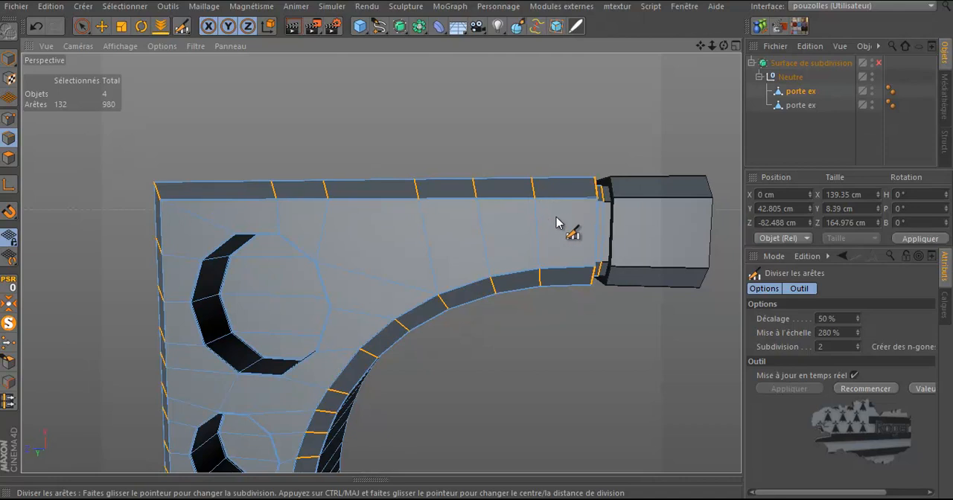
pyautogui.press('u')
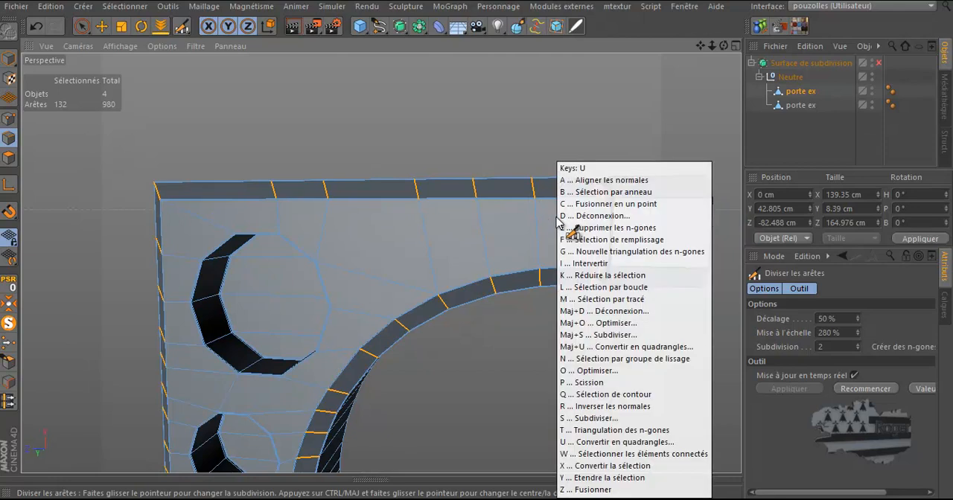
pyautogui.press('b')
pyautogui.moveTo(588, 224)
pyautogui.mouseDown()
pyautogui.moveTo(607, 227)
pyautogui.moveTo(585, 224)
pyautogui.mouseUp()
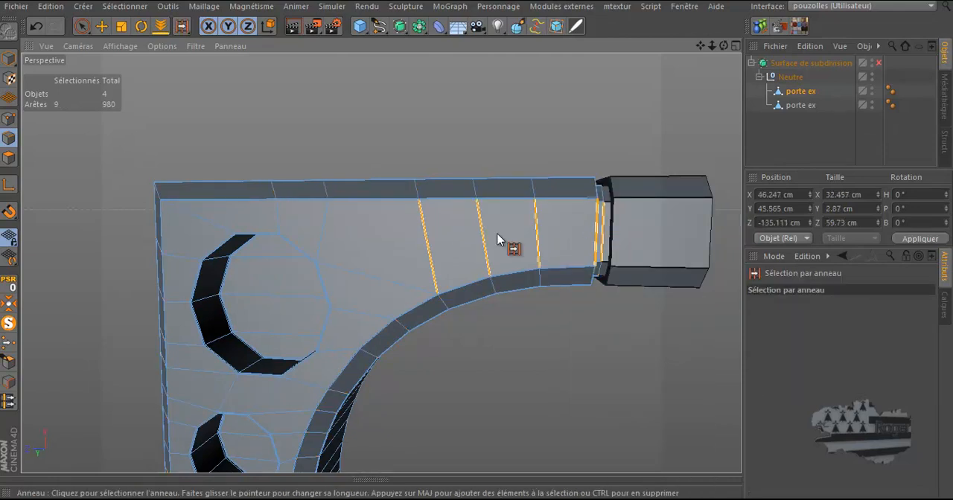
pyautogui.scroll(-3, 347, 290)
pyautogui.moveTo(725, 47); pyautogui.dragTo(477, 242)
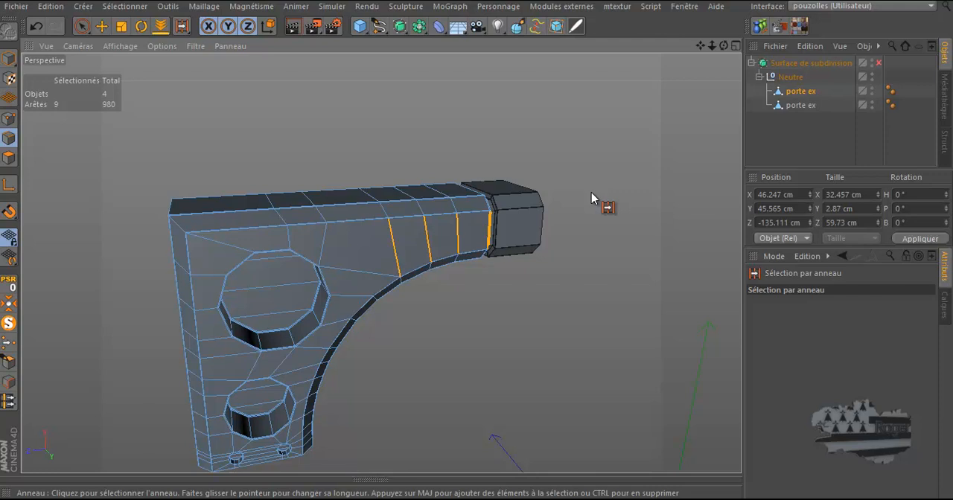
pyautogui.hotkey('ctrl', 'z')
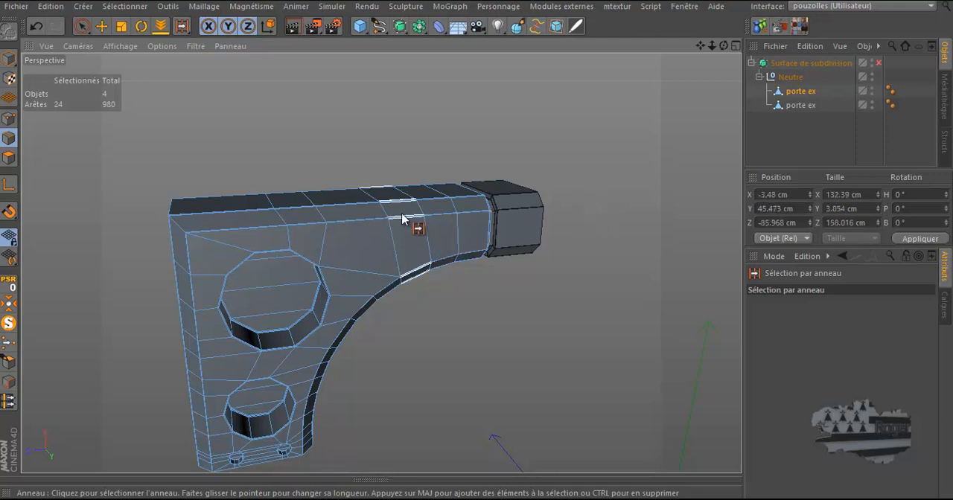
# Use the Knife tool in Line mode from the front view to cut a horizontal line across the face just below the top edge
pyautogui.press('k')
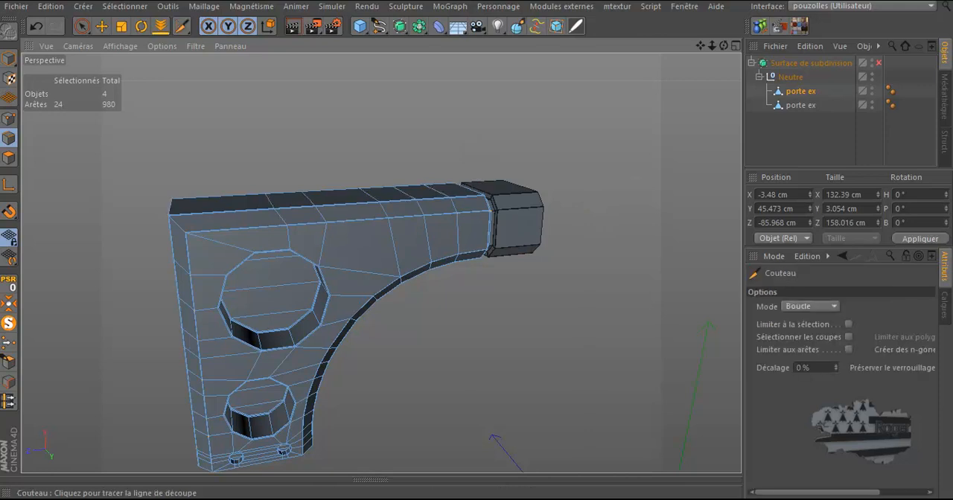
pyautogui.click(806, 307)
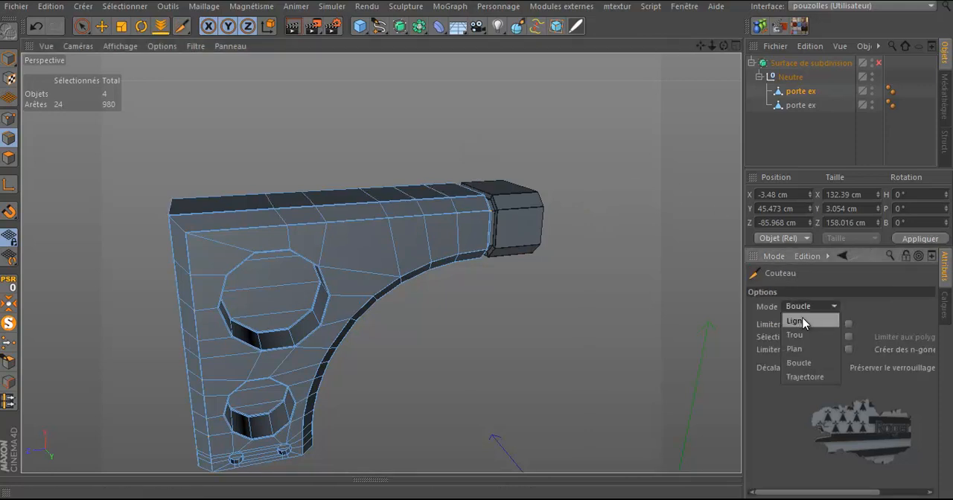
pyautogui.click(798, 321)
pyautogui.middleClick(480, 305)
pyautogui.middleClick(481, 323)
pyautogui.scroll(-5, 499, 394)
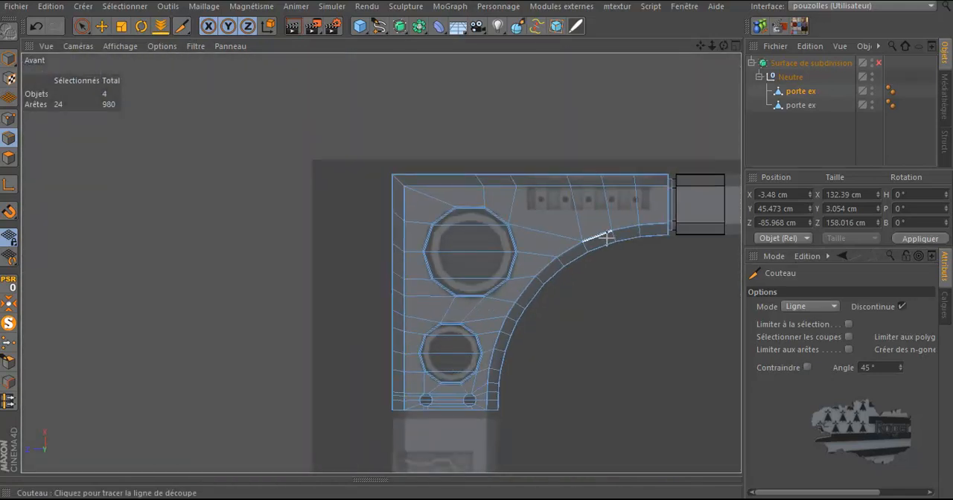
pyautogui.scroll(1, 620, 231)
pyautogui.scroll(5, 651, 176)
pyautogui.scroll(5, 682, 186)
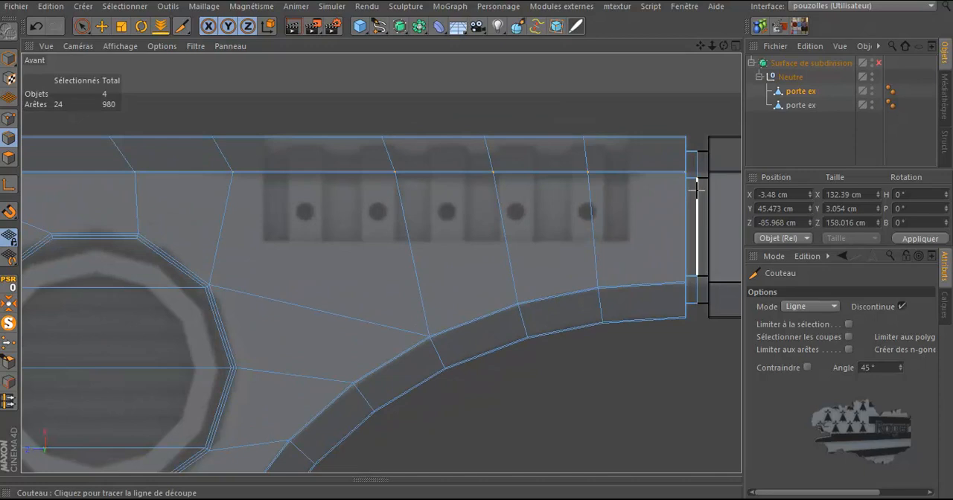
pyautogui.scroll(-4, 459, 209)
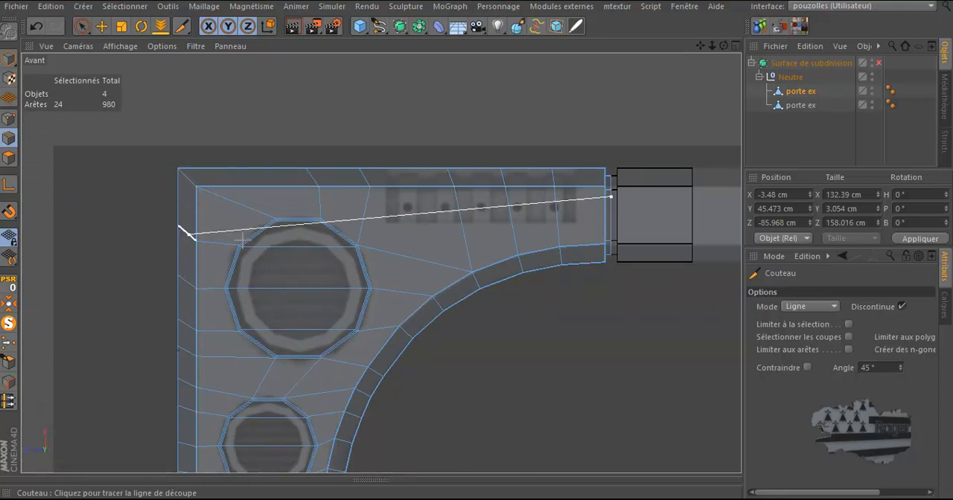
pyautogui.click(141, 197)
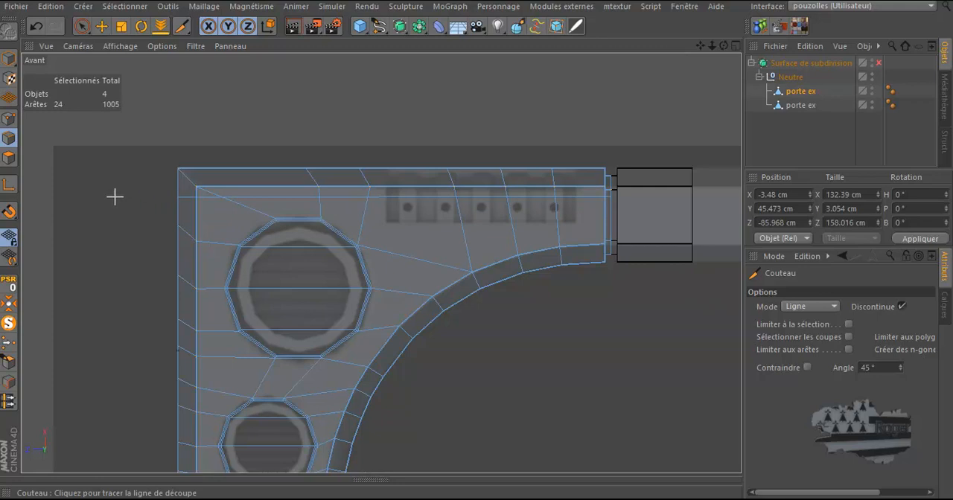
# In point mode, rectangle-select the points along the new cut and move them up closer to the top edge
pyautogui.click(9, 119)
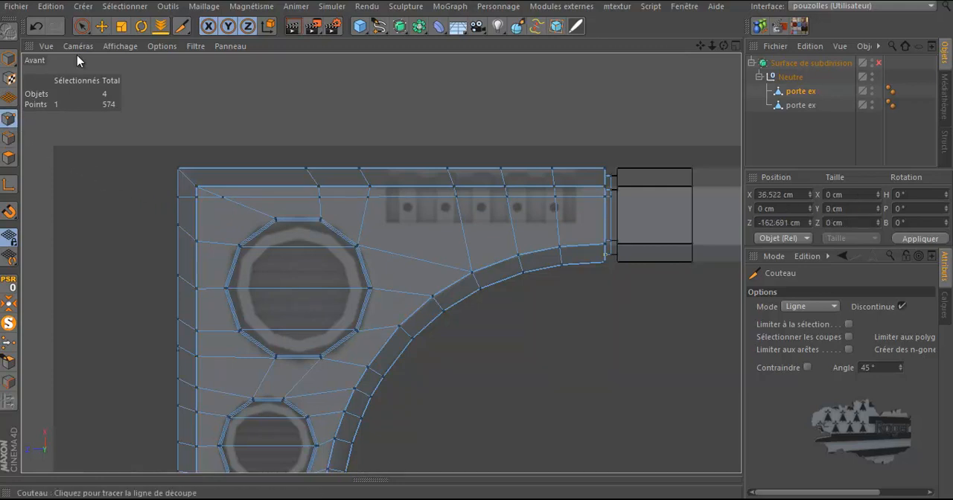
pyautogui.moveTo(84, 27); pyautogui.dragTo(104, 66)
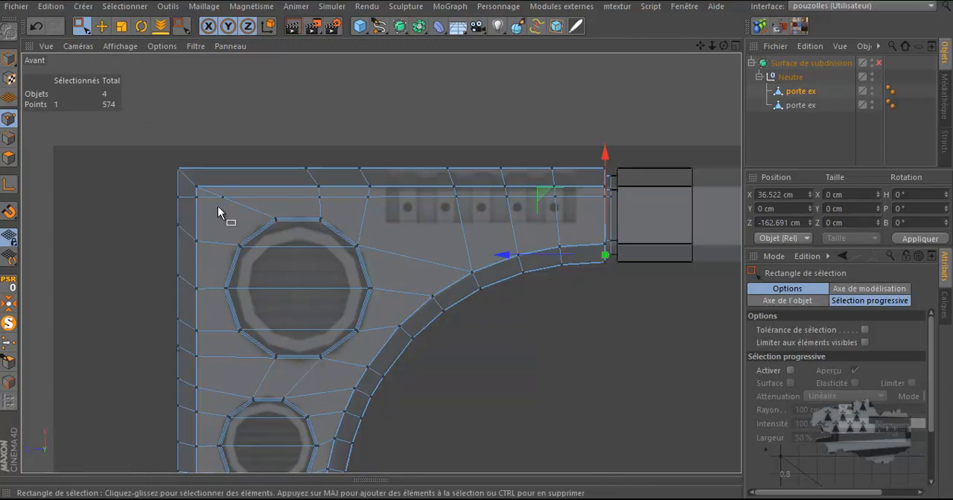
pyautogui.moveTo(162, 194); pyautogui.dragTo(633, 206)
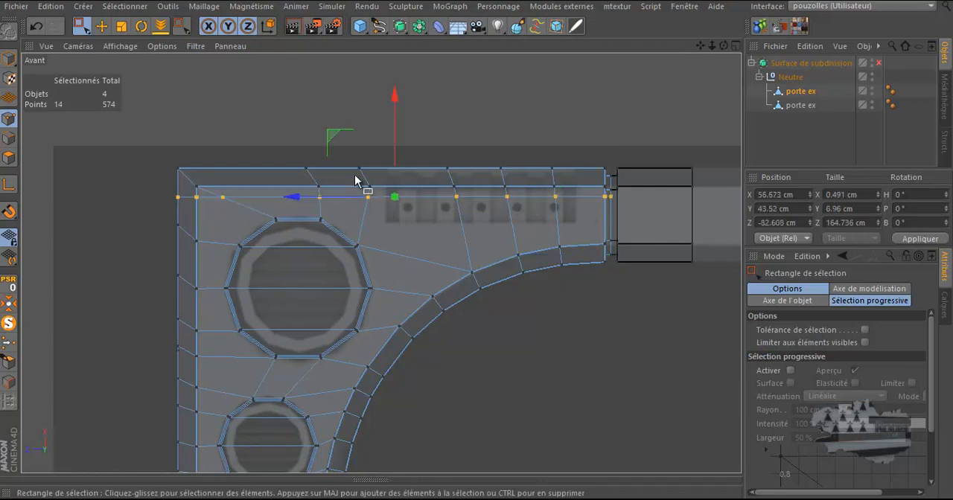
pyautogui.scroll(4, 355, 176)
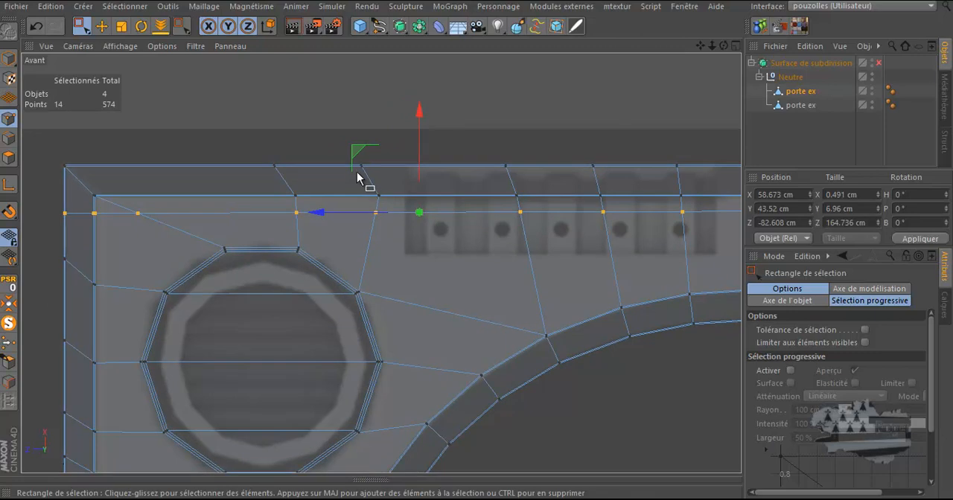
pyautogui.moveTo(419, 115); pyautogui.dragTo(419, 100)
pyautogui.scroll(2, 418, 114)
pyautogui.scroll(5, 418, 123)
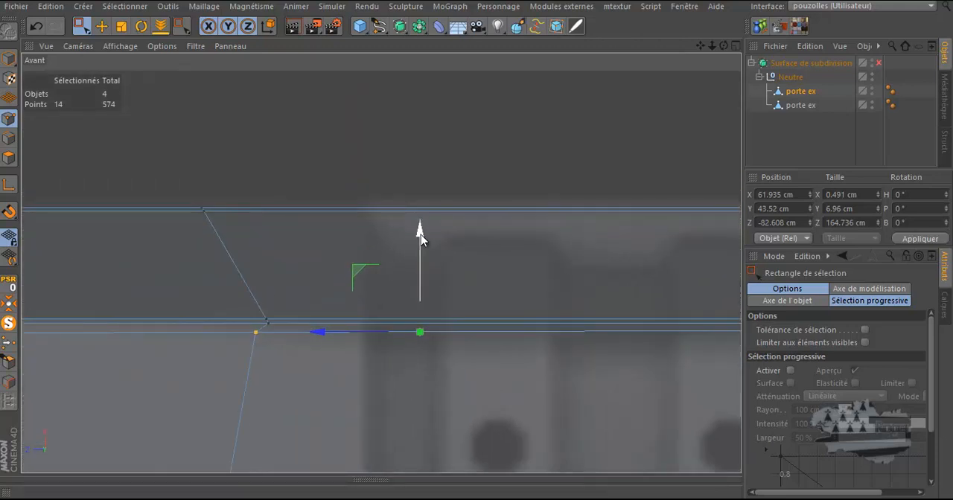
pyautogui.moveTo(420, 234); pyautogui.dragTo(421, 231)
pyautogui.scroll(-2, 424, 233)
pyautogui.scroll(-1, 426, 234)
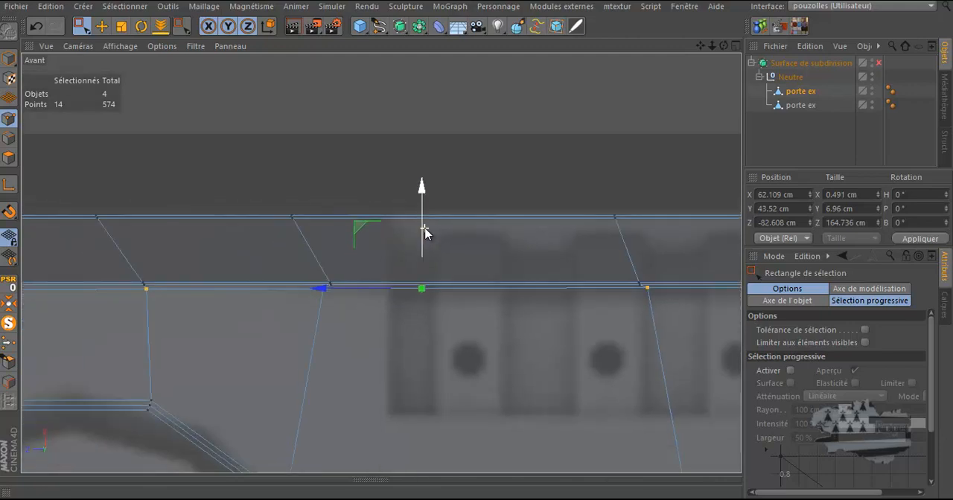
pyautogui.scroll(3, 318, 287)
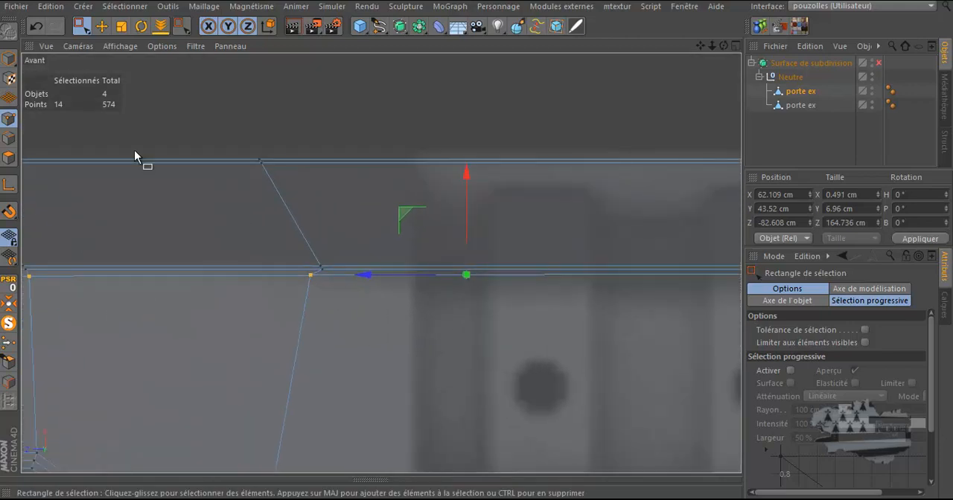
# With the Move tool, slide individual points of the cut line along their edges to tidy the spacing
pyautogui.click(100, 30)
pyautogui.click(311, 275)
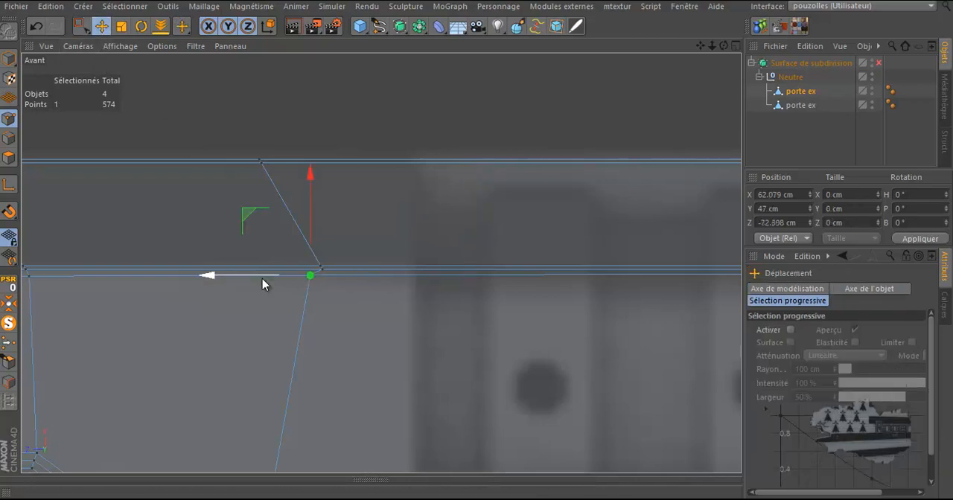
pyautogui.moveTo(258, 277); pyautogui.dragTo(270, 280)
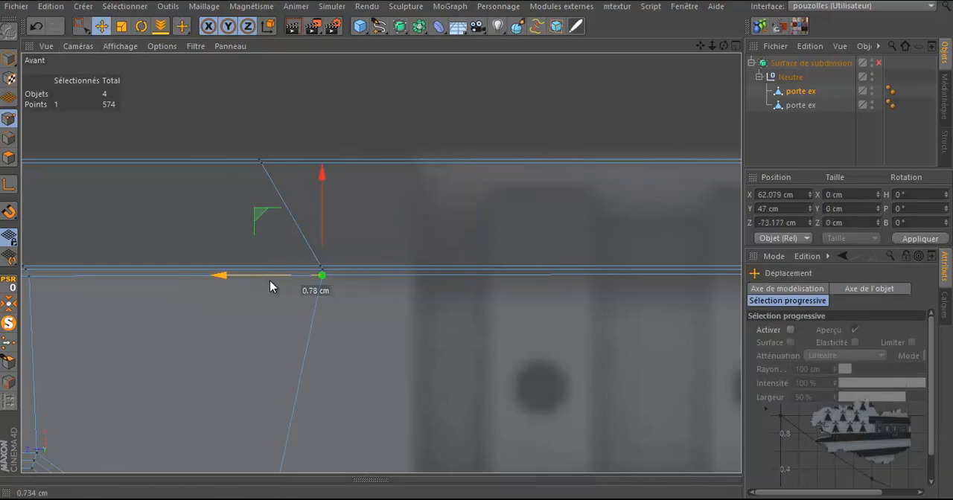
pyautogui.scroll(-4, 300, 202)
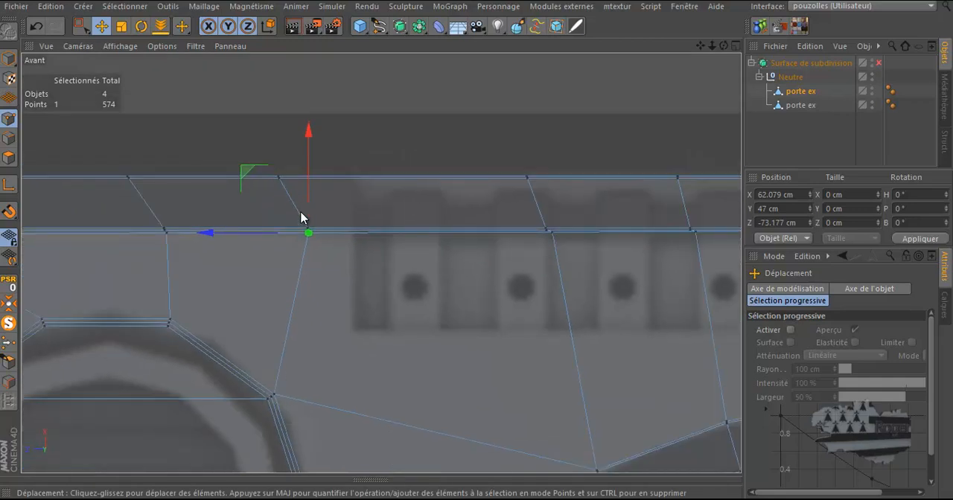
pyautogui.scroll(1, 306, 236)
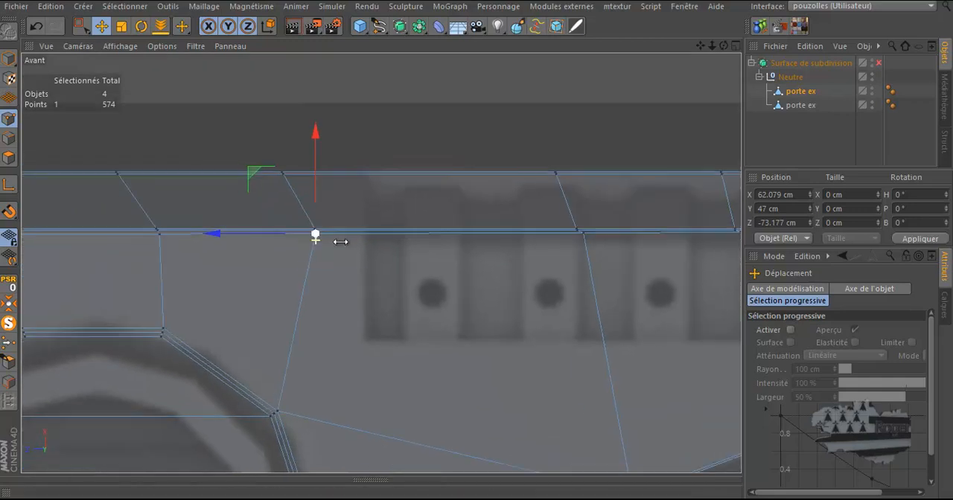
pyautogui.click(585, 234)
pyautogui.moveTo(544, 233); pyautogui.dragTo(539, 234)
pyautogui.scroll(-2, 538, 237)
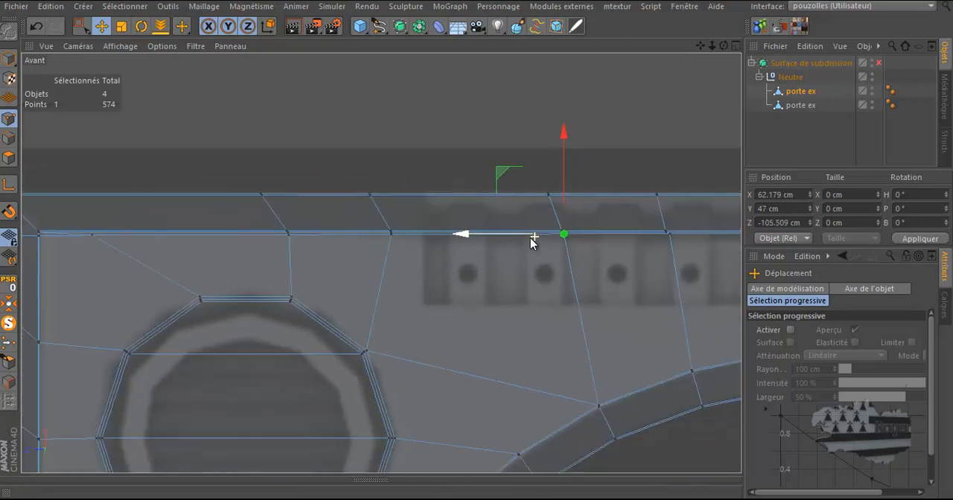
pyautogui.click(673, 235)
pyautogui.moveTo(613, 236); pyautogui.dragTo(606, 239)
pyautogui.scroll(-4, 414, 273)
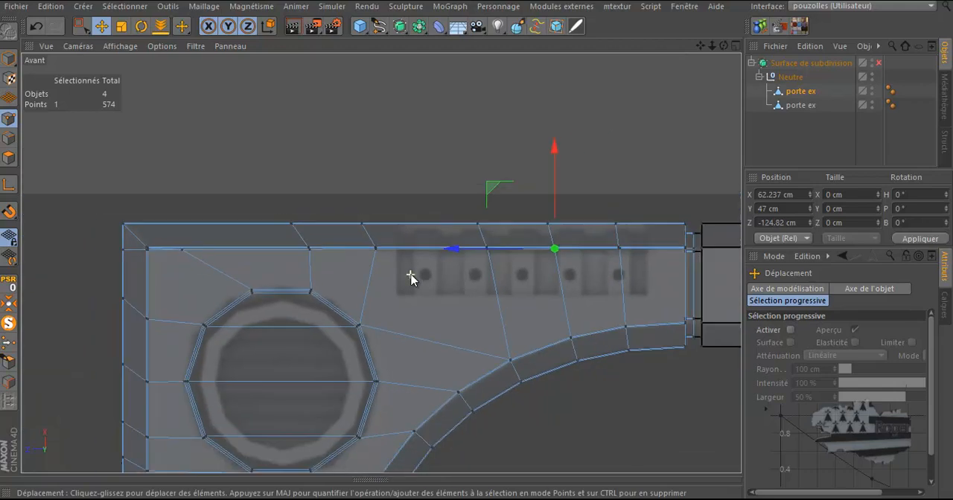
pyautogui.scroll(4, 411, 272)
pyautogui.scroll(5, 163, 249)
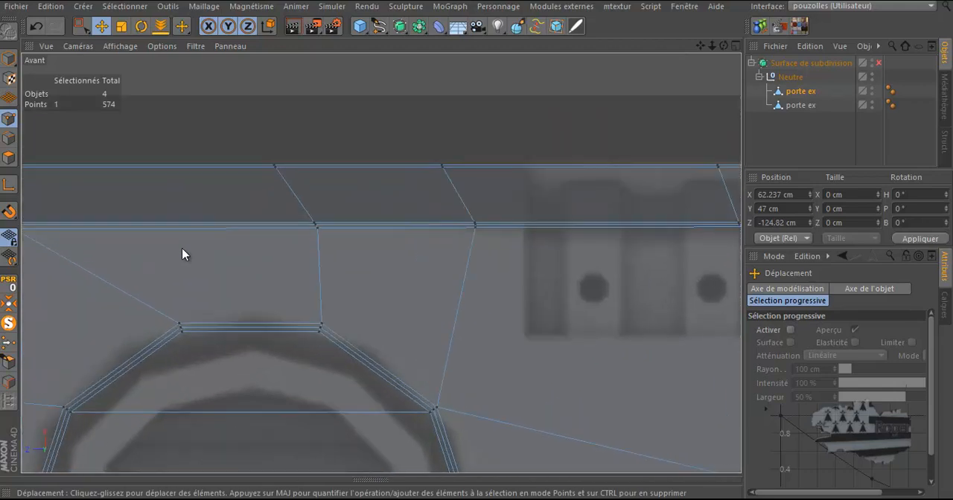
# Move the leftmost point of the cut line onto the frame's inner top-left corner
pyautogui.keyDown('alt'); pyautogui.moveTo(176, 249); pyautogui.dragTo(439, 238, button='middle'); pyautogui.keyUp('alt')
pyautogui.scroll(-4, 466, 236)
pyautogui.scroll(5, 316, 229)
pyautogui.click(362, 225)
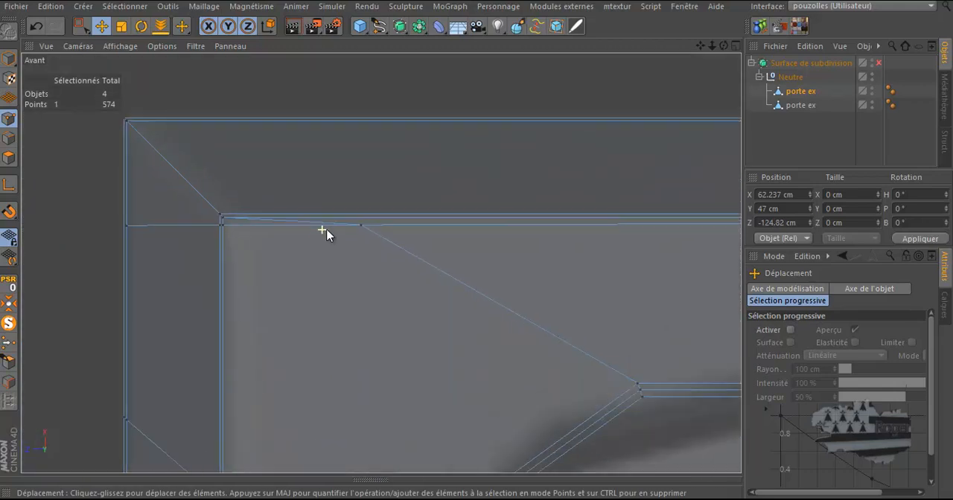
pyautogui.moveTo(266, 225); pyautogui.dragTo(139, 246)
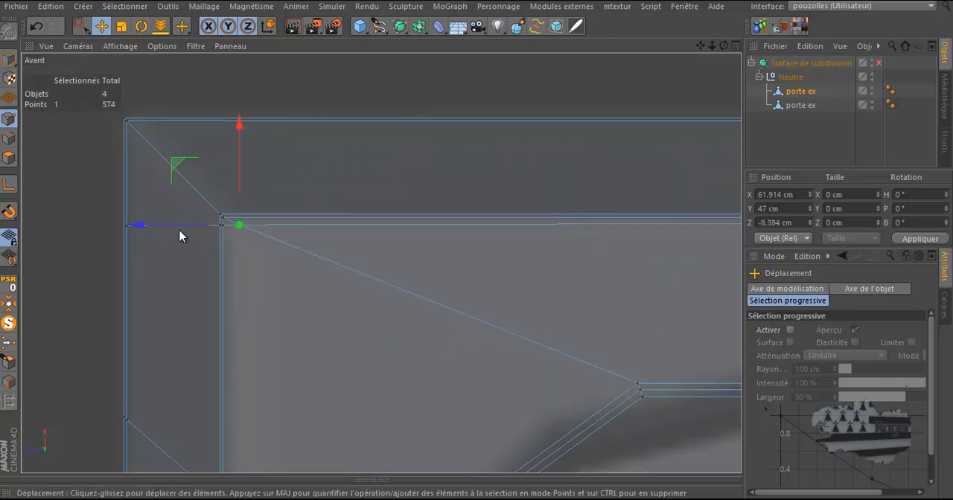
# Return to the perspective view and zoom around the top-left corner to inspect the new cut
pyautogui.scroll(3, 220, 216)
pyautogui.scroll(1, 220, 219)
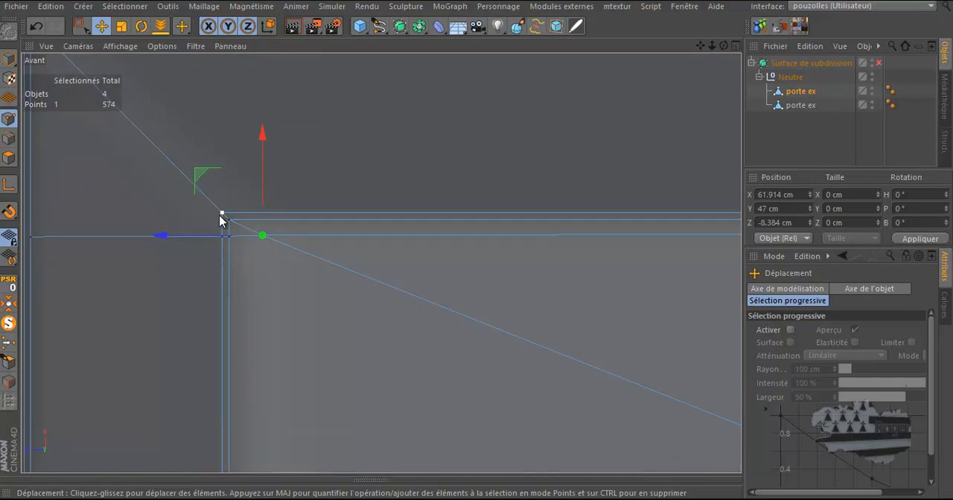
pyautogui.middleClick(221, 219)
pyautogui.middleClick(221, 219)
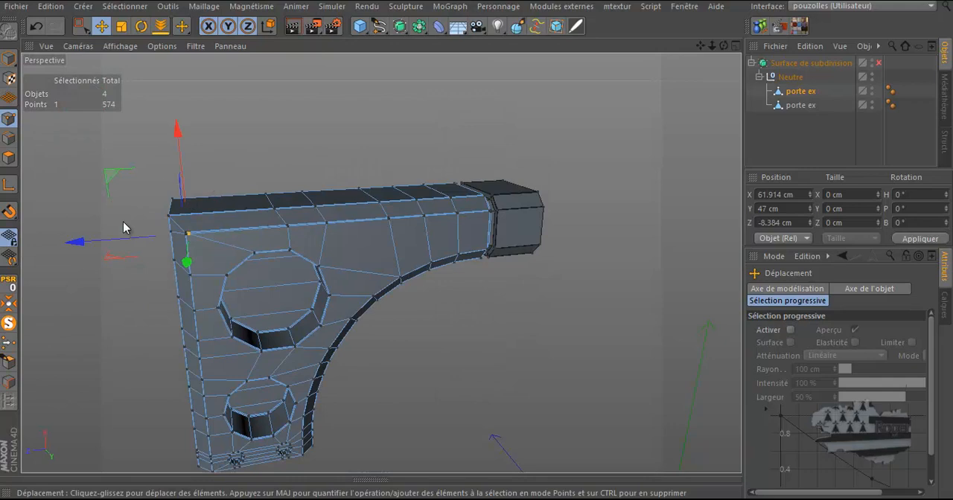
pyautogui.scroll(8, 213, 239)
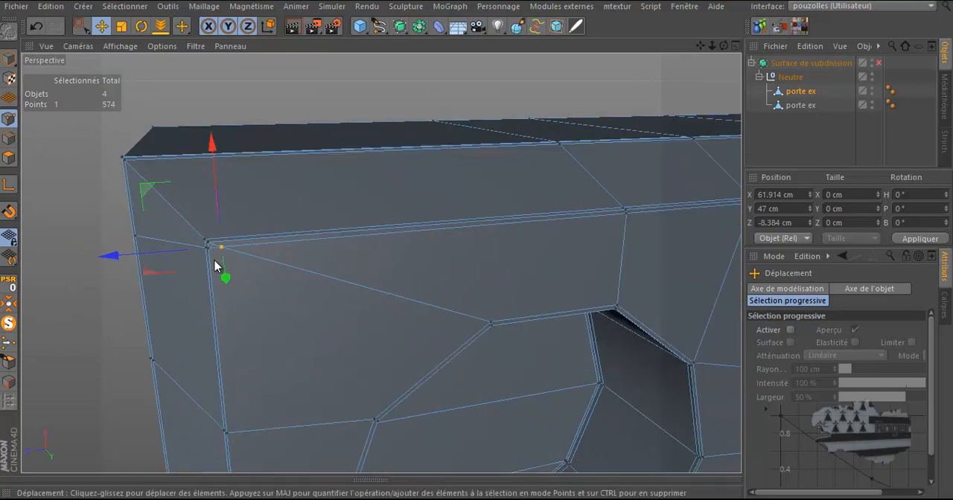
pyautogui.scroll(-6, 215, 262)
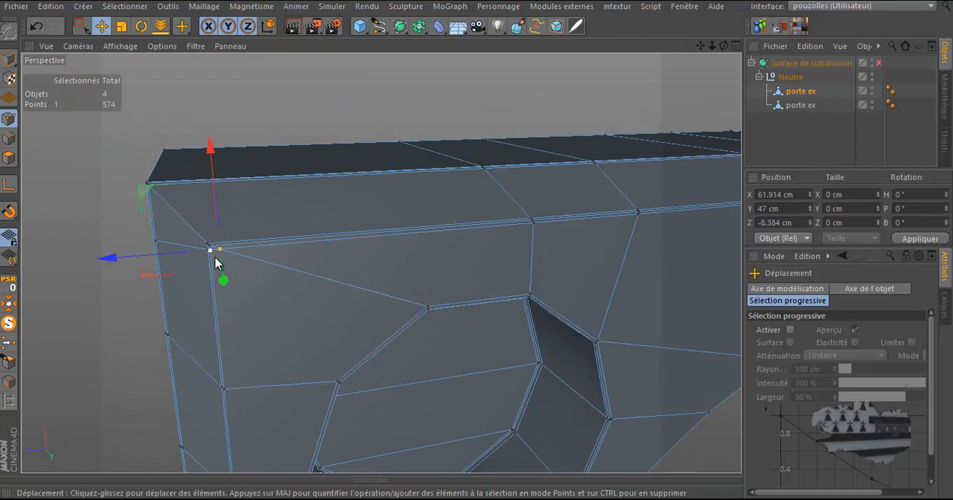
pyautogui.scroll(-3, 216, 260)
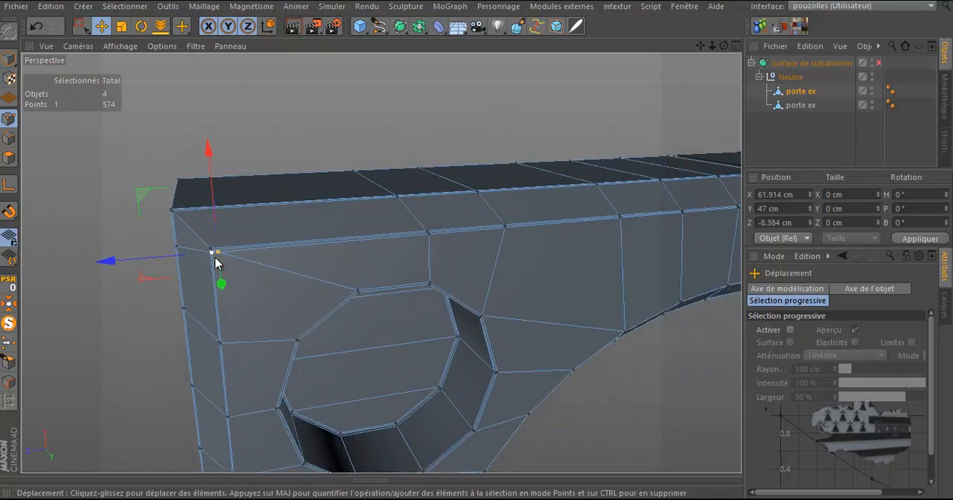
pyautogui.scroll(-6, 215, 261)
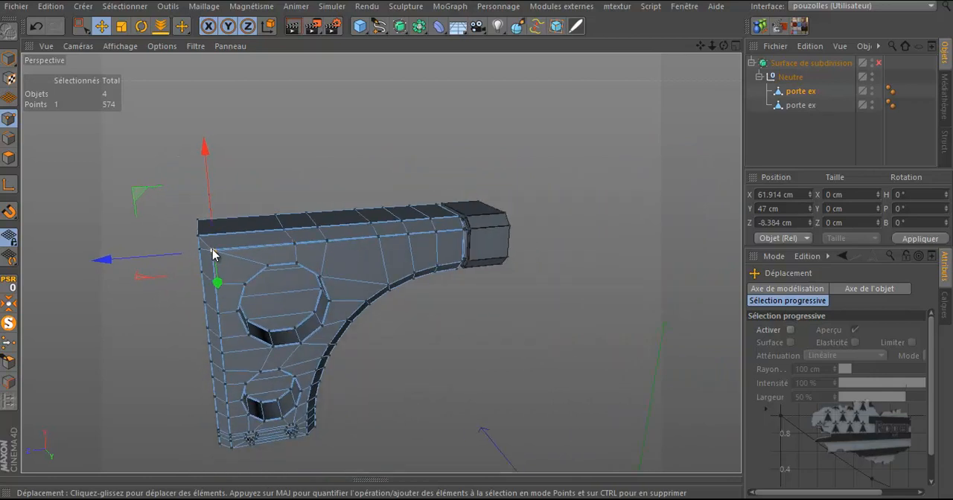
pyautogui.scroll(10, 212, 249)
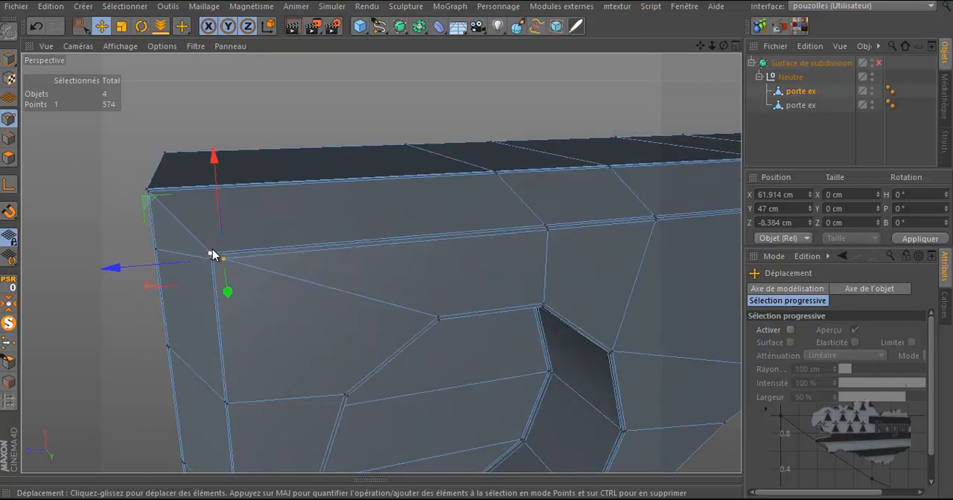
# Switch to the Knife tool in Loop mode and preview a loop cut around the frame
pyautogui.press('k')
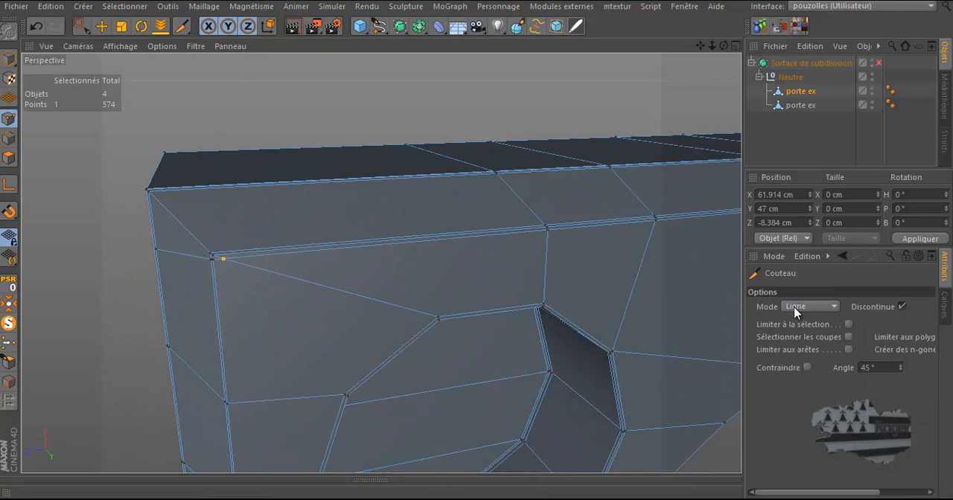
pyautogui.click(794, 307)
pyautogui.click(799, 363)
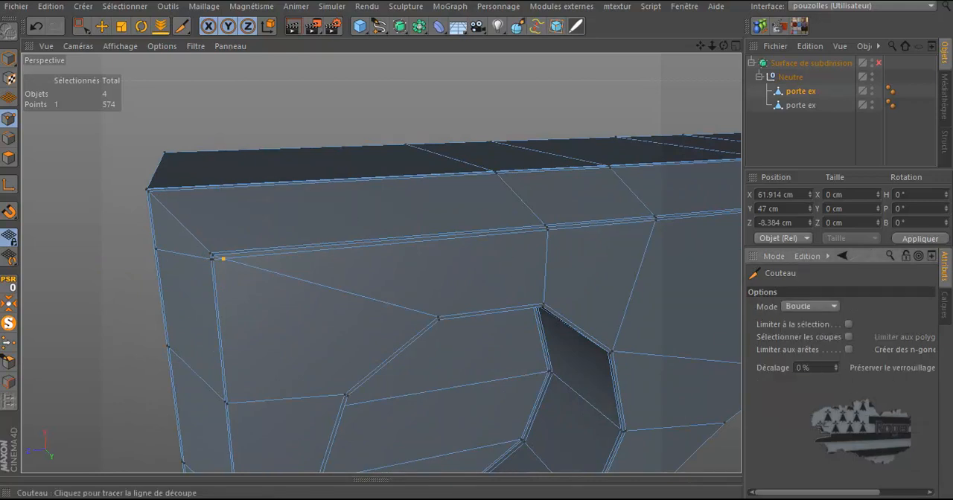
pyautogui.scroll(-2, 355, 214)
pyautogui.scroll(-4, 204, 104)
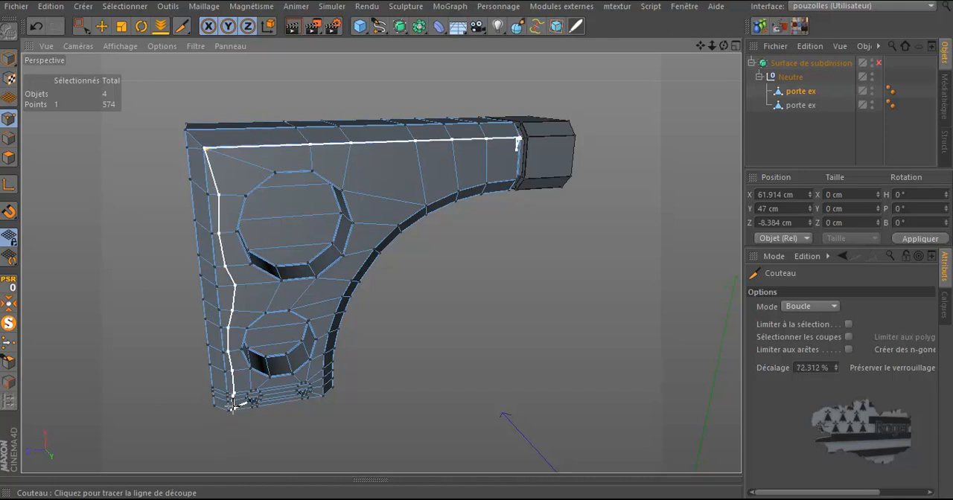
pyautogui.scroll(8, 170, 132)
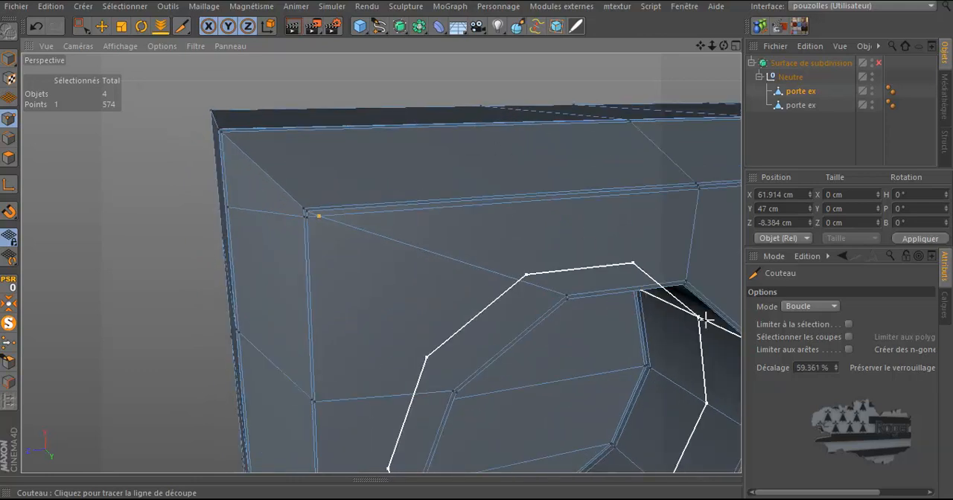
# Set the Knife back to Line mode and cut a vertical line from the top-left corner point down the face
pyautogui.click(810, 306)
pyautogui.click(804, 319)
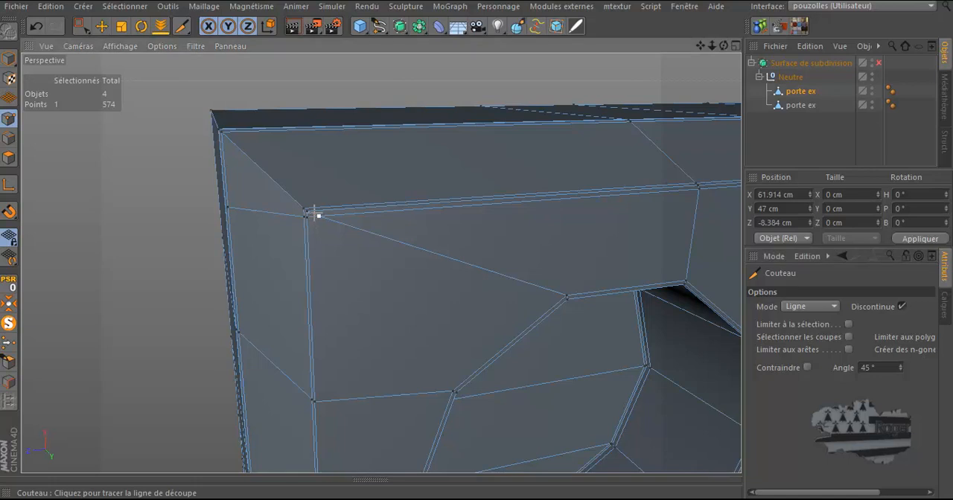
pyautogui.scroll(-10, 318, 219)
pyautogui.moveTo(312, 196); pyautogui.dragTo(317, 448)
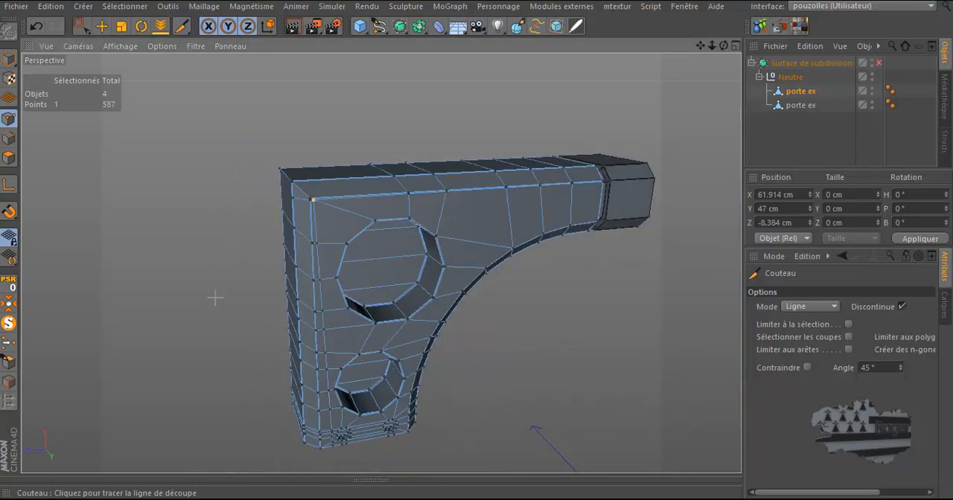
# In front view, select the points along the frame's inner left edge and scale them flat onto the top-left corner point's vertical line
pyautogui.click(81, 26)
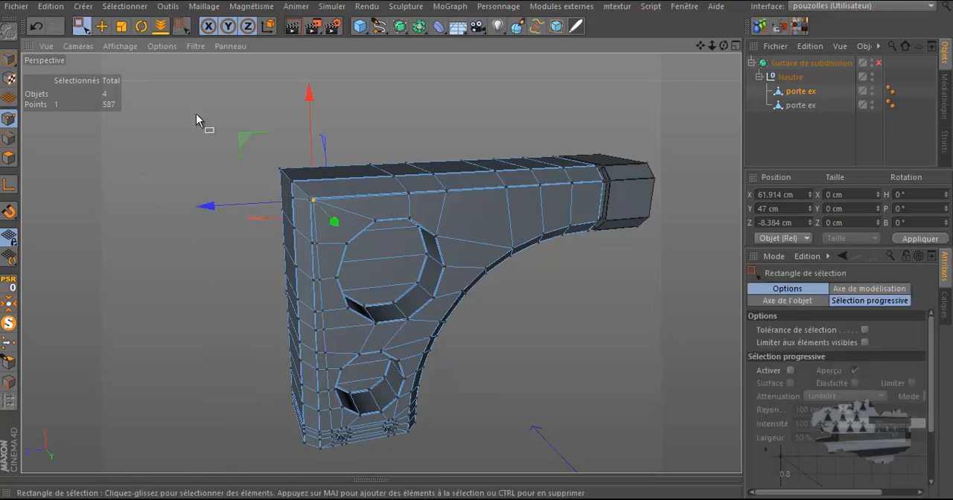
pyautogui.middleClick(236, 279)
pyautogui.middleClick(413, 427)
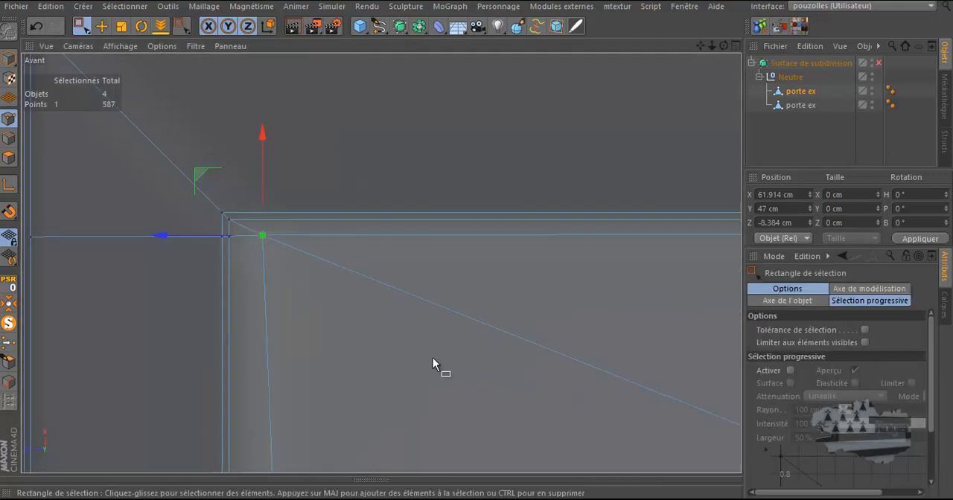
pyautogui.scroll(-6, 447, 209)
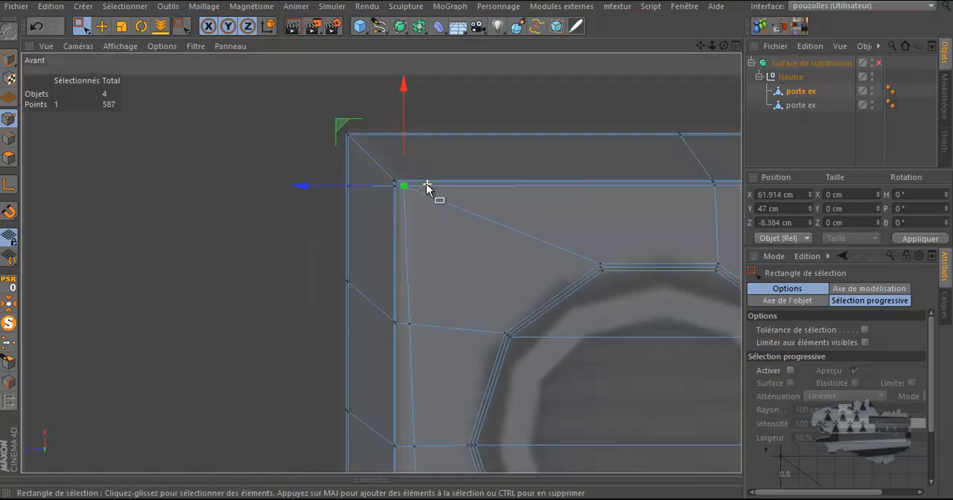
pyautogui.scroll(-4, 421, 211)
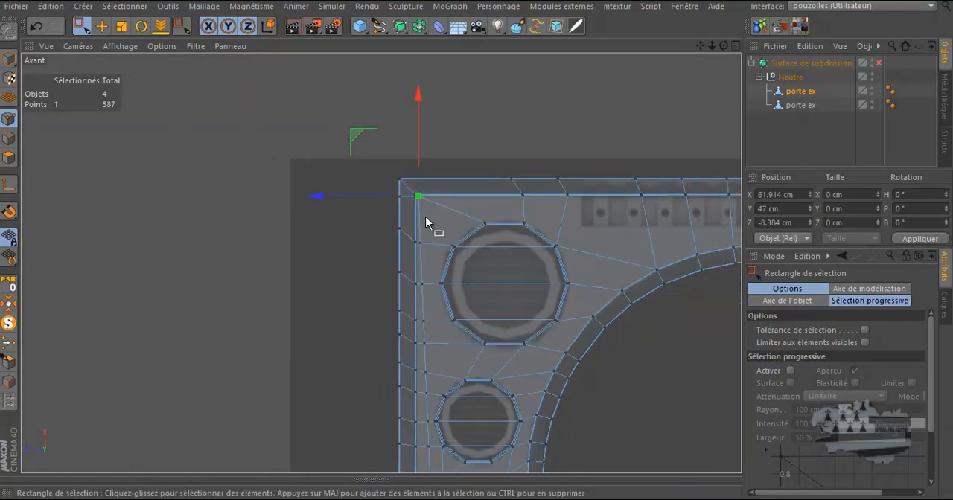
pyautogui.scroll(6, 432, 189)
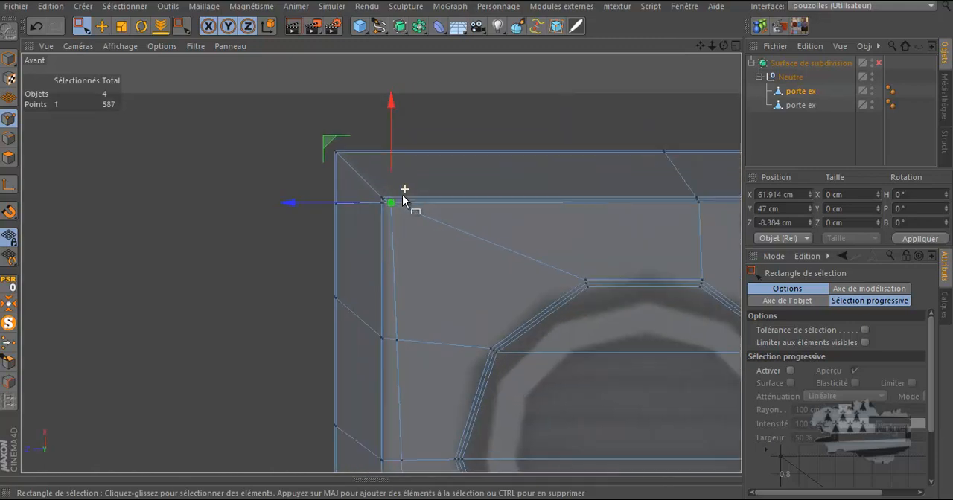
pyautogui.scroll(-5, 399, 218)
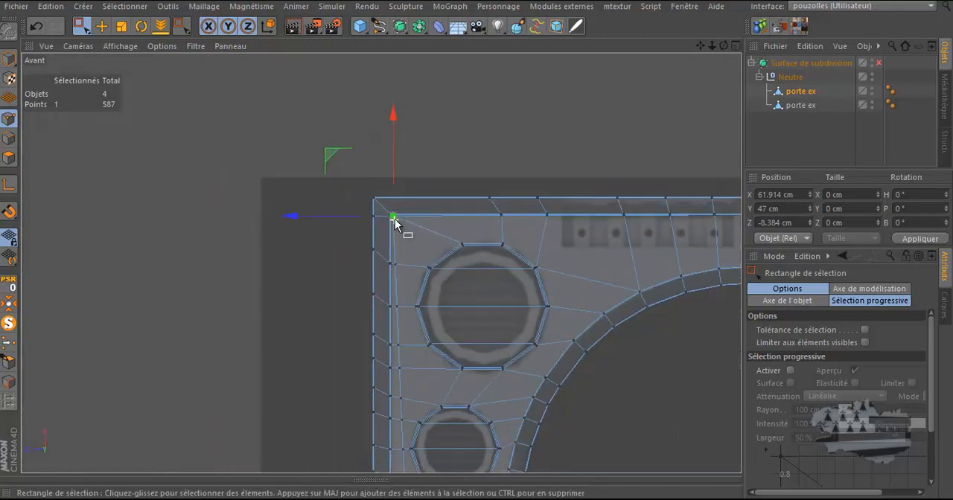
pyautogui.scroll(3, 405, 239)
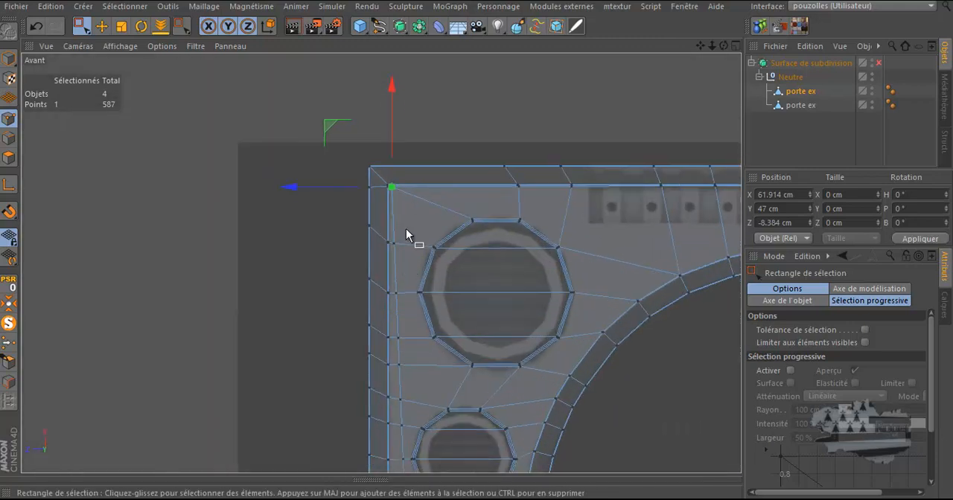
pyautogui.keyDown('shift'); pyautogui.moveTo(405, 229); pyautogui.dragTo(387, 382); pyautogui.keyUp('shift')
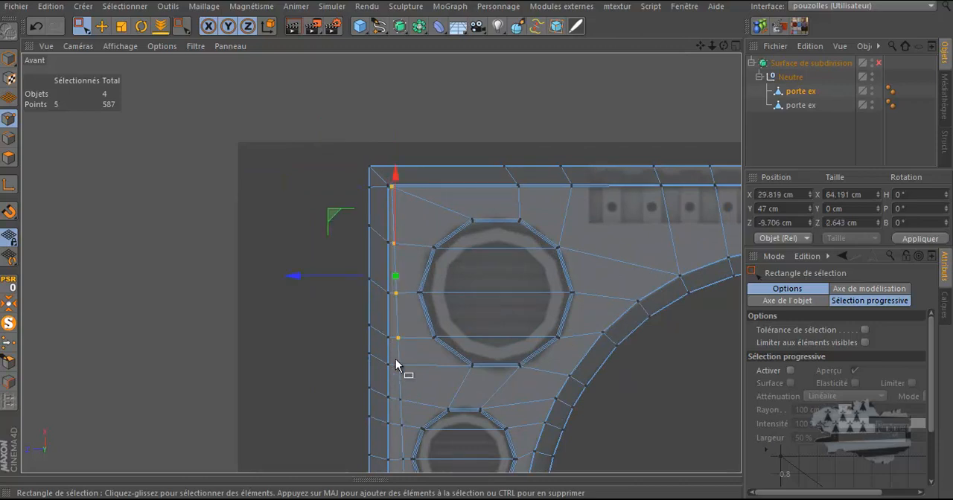
pyautogui.scroll(-3, 391, 275)
pyautogui.scroll(3, 398, 389)
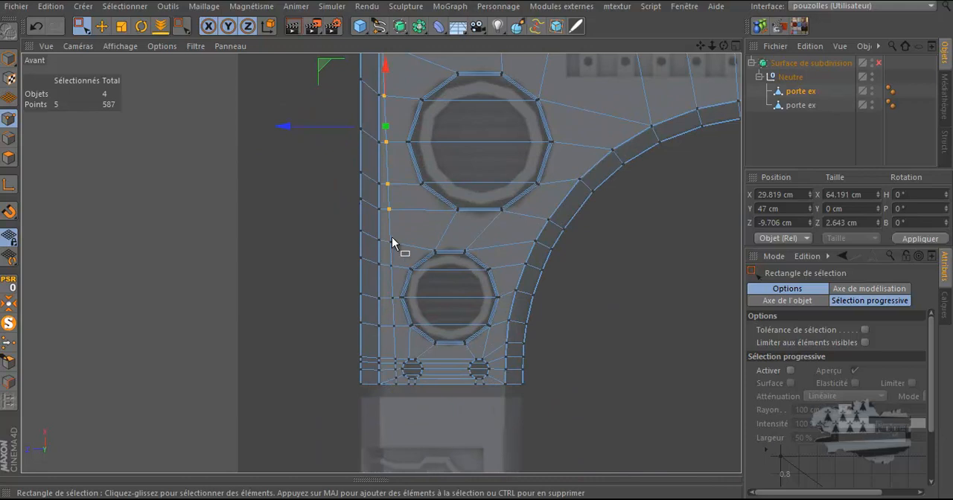
pyautogui.keyDown('shift'); pyautogui.moveTo(401, 233); pyautogui.dragTo(399, 416); pyautogui.keyUp('shift')
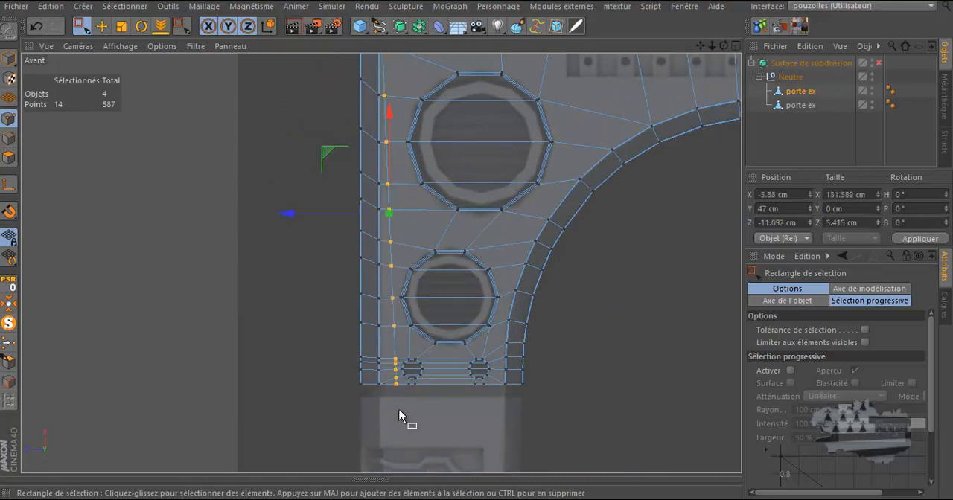
pyautogui.scroll(-1, 295, 295)
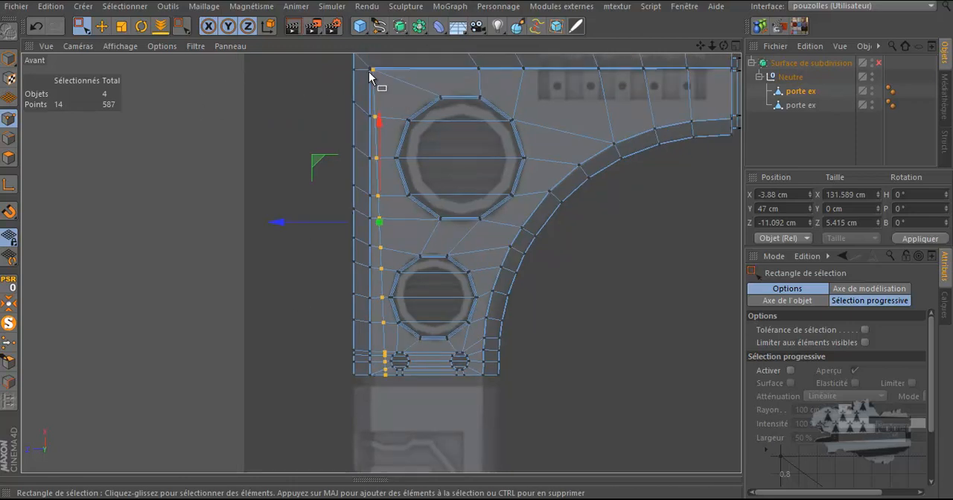
pyautogui.click(9, 187)
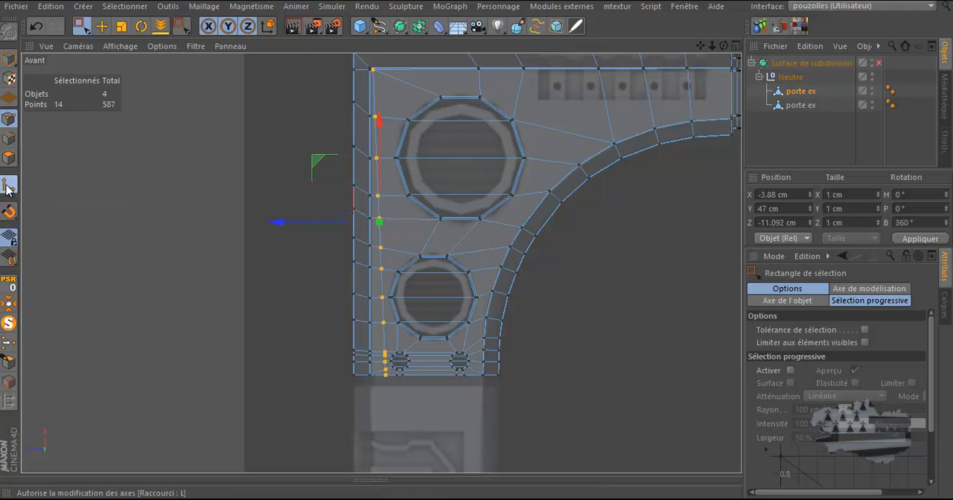
pyautogui.click(122, 26)
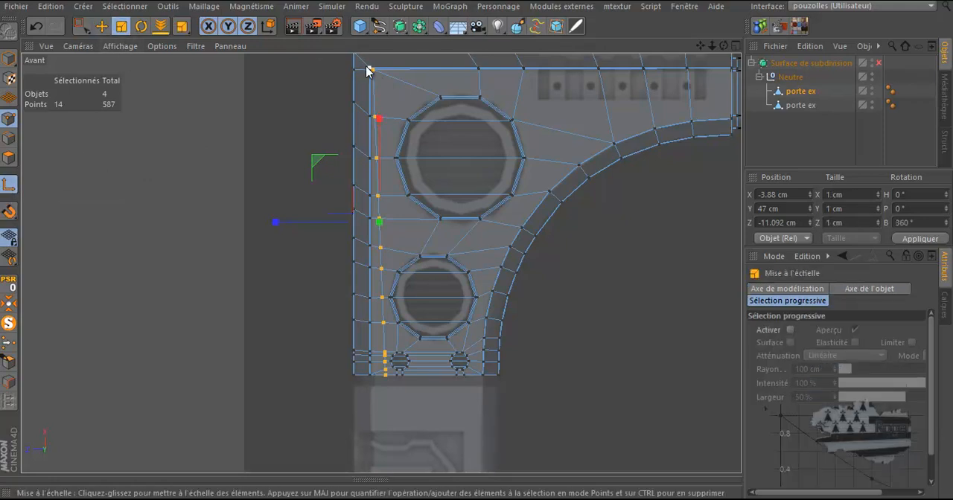
pyautogui.scroll(6, 373, 72)
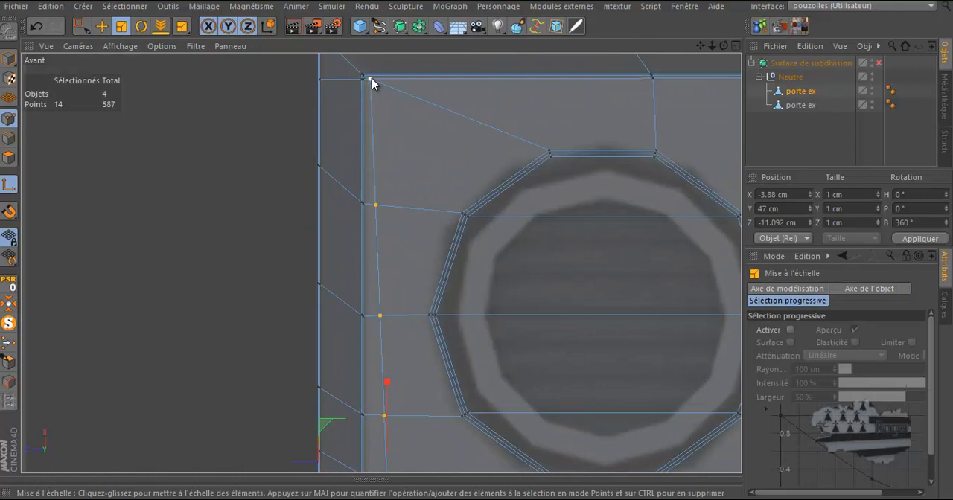
pyautogui.click(372, 79)
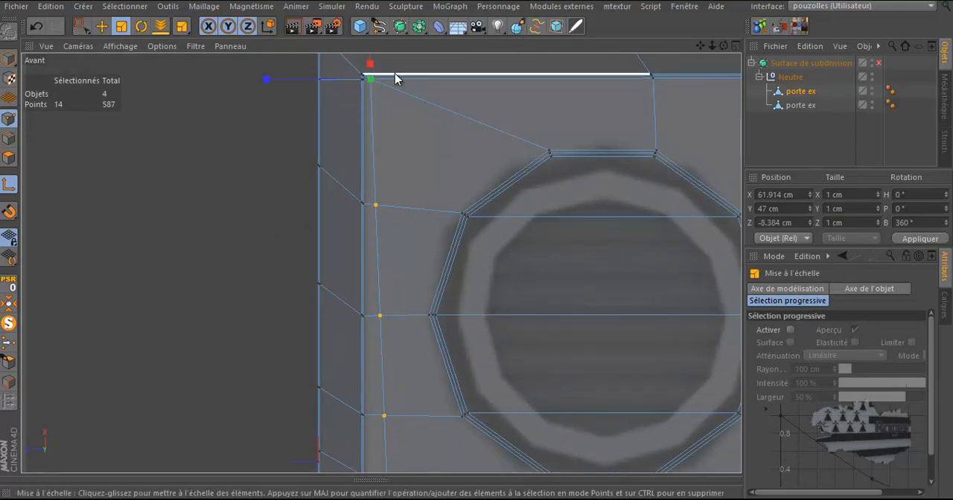
pyautogui.click(3, 189)
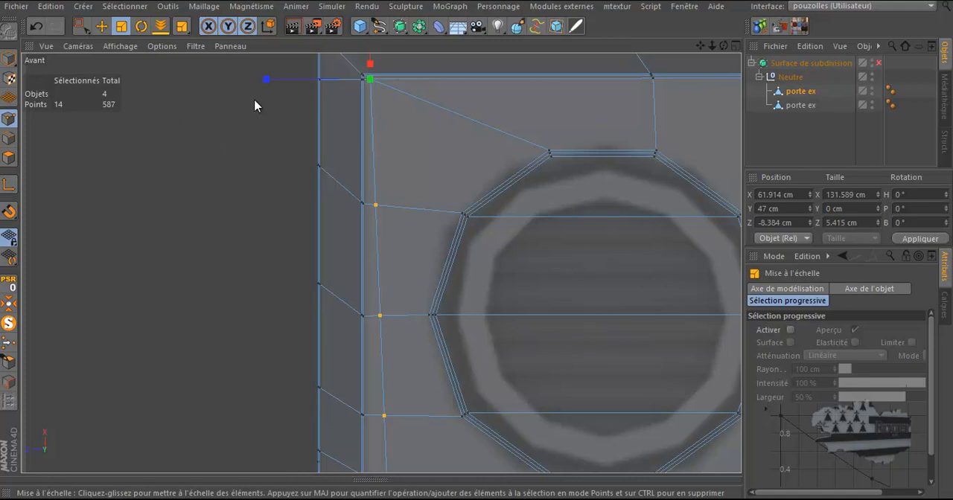
pyautogui.moveTo(265, 79); pyautogui.dragTo(368, 77)
# Return to the perspective view and zoom in on the top-left corner to inspect the aligned points
pyautogui.scroll(-4, 277, 111)
pyautogui.scroll(-2, 277, 111)
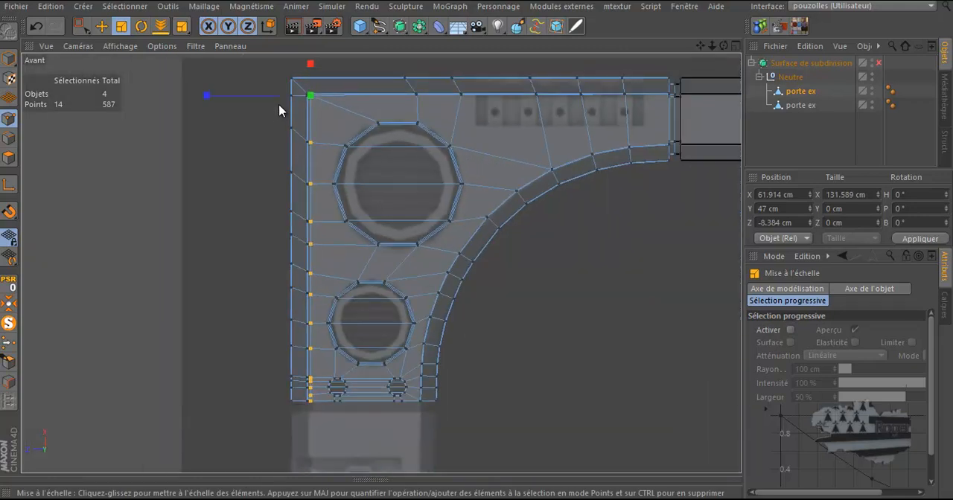
pyautogui.scroll(4, 288, 103)
pyautogui.middleClick(242, 143)
pyautogui.middleClick(239, 143)
pyautogui.scroll(5, 302, 198)
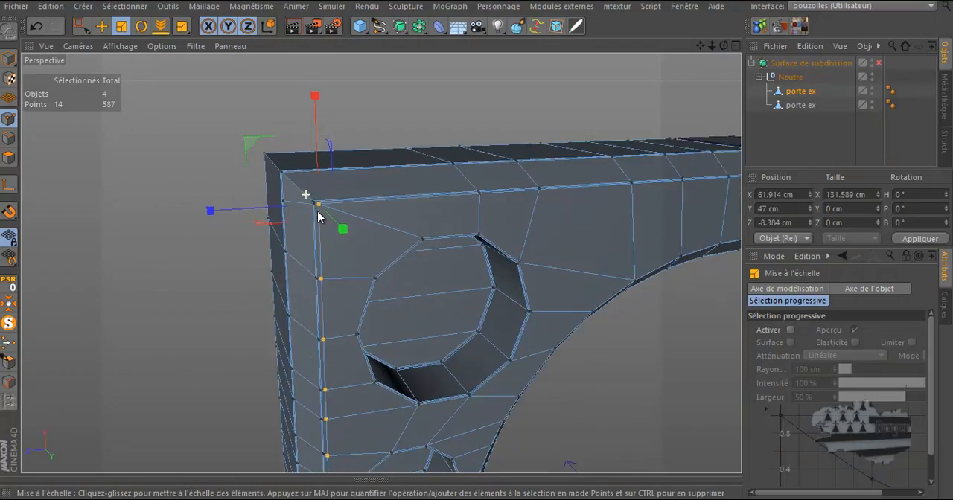
pyautogui.scroll(5, 319, 207)
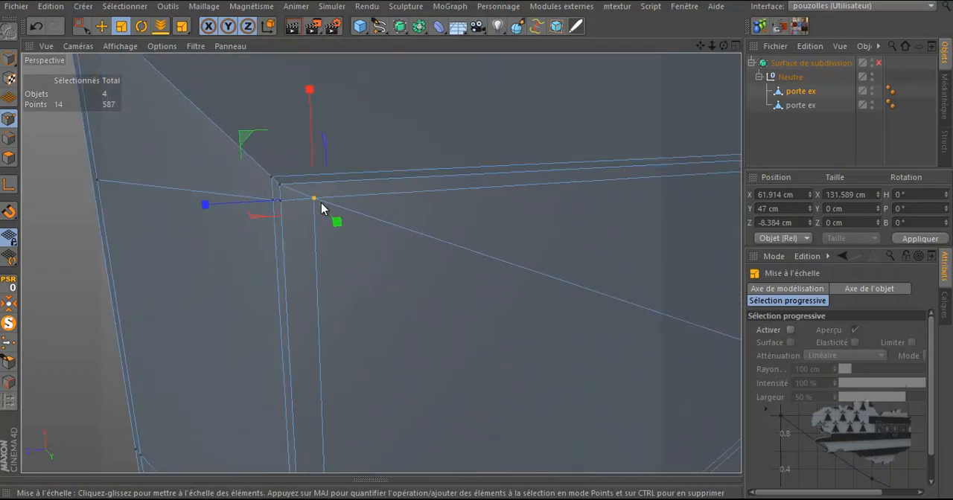
pyautogui.scroll(-4, 321, 202)
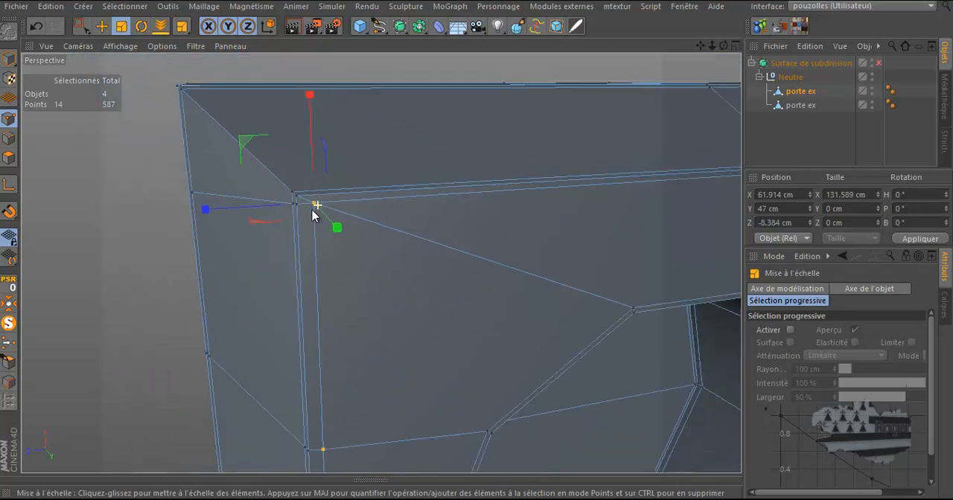
pyautogui.scroll(3, 329, 188)
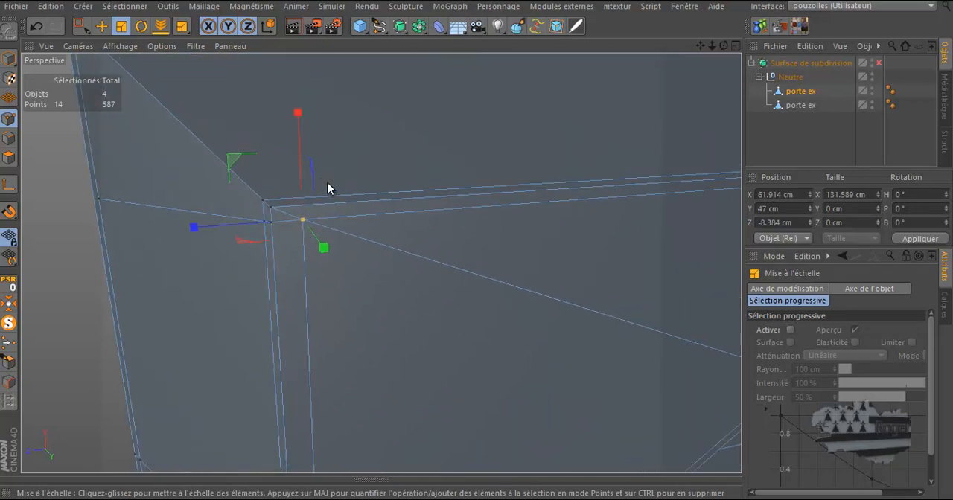
# Switch the Knife to Loop mode and cut a loop close to the frame's top-left outer edge
pyautogui.press('k')
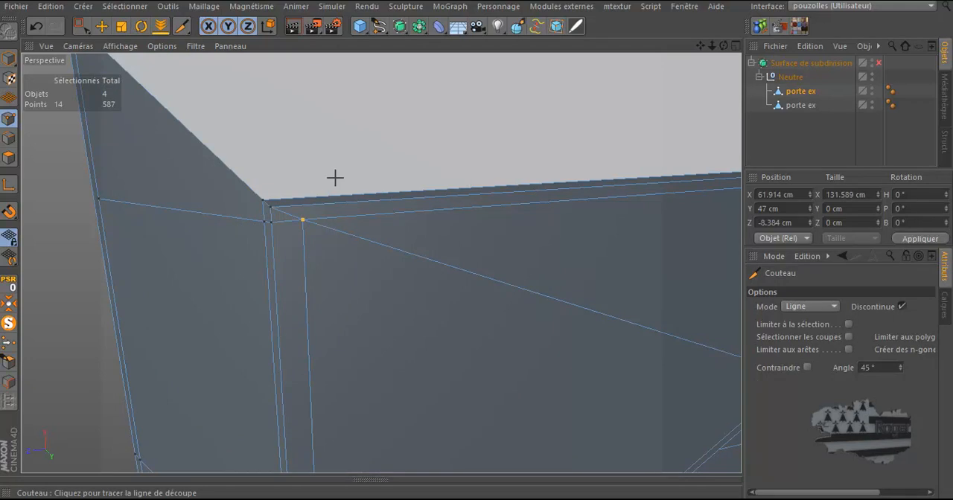
pyautogui.click(810, 306)
pyautogui.click(808, 365)
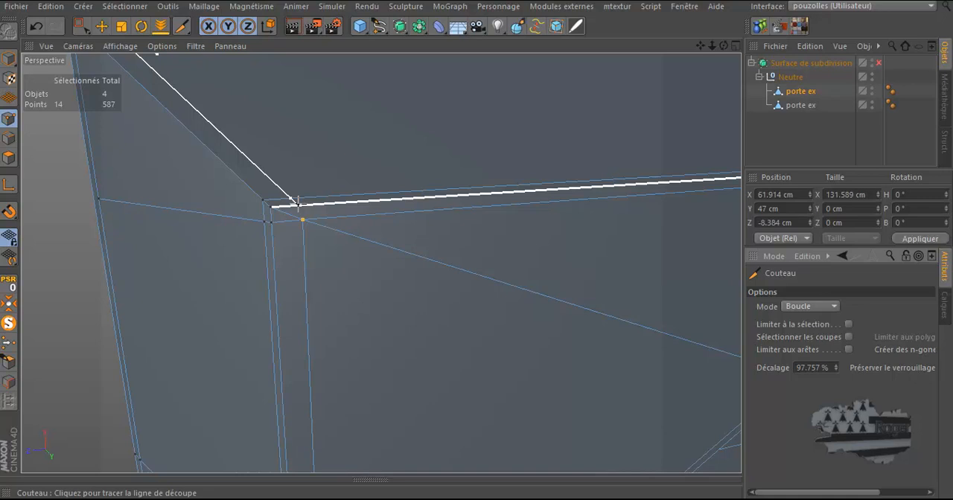
pyautogui.scroll(-3, 298, 202)
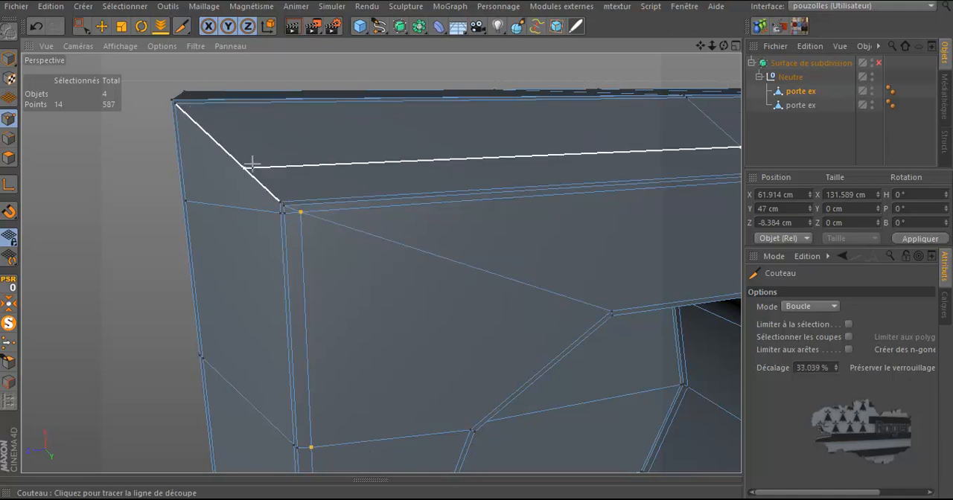
pyautogui.click(286, 199)
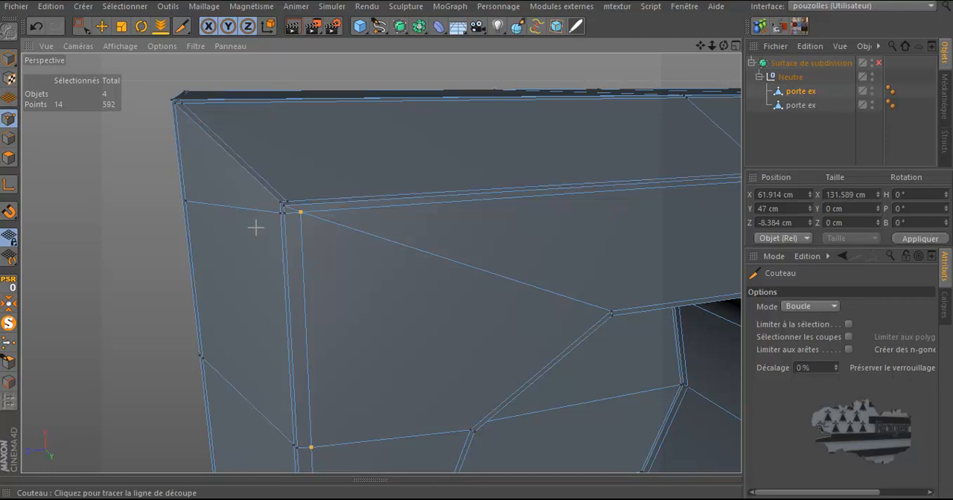
# In edge mode, select the two short edges at the inner top-left corner and dissolve them
pyautogui.scroll(3, 266, 215)
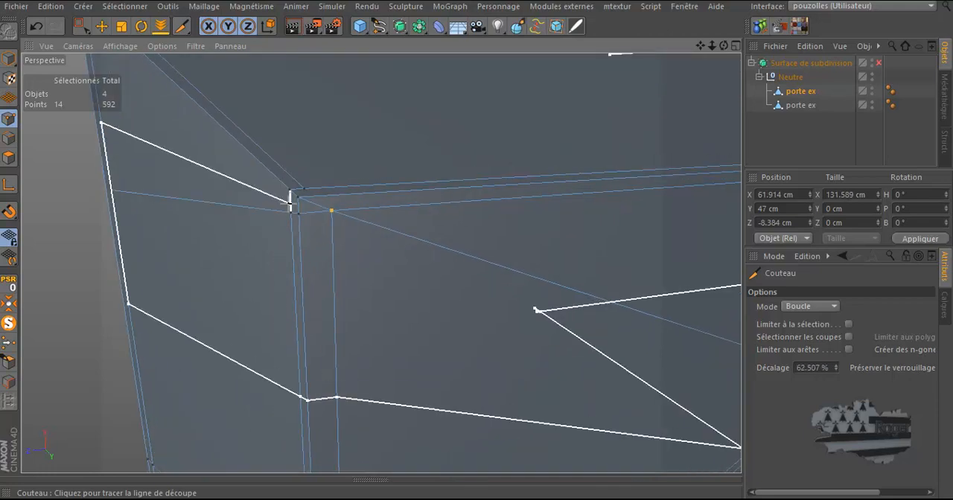
pyautogui.scroll(-2, 325, 201)
pyautogui.moveTo(724, 46); pyautogui.dragTo(476, 248)
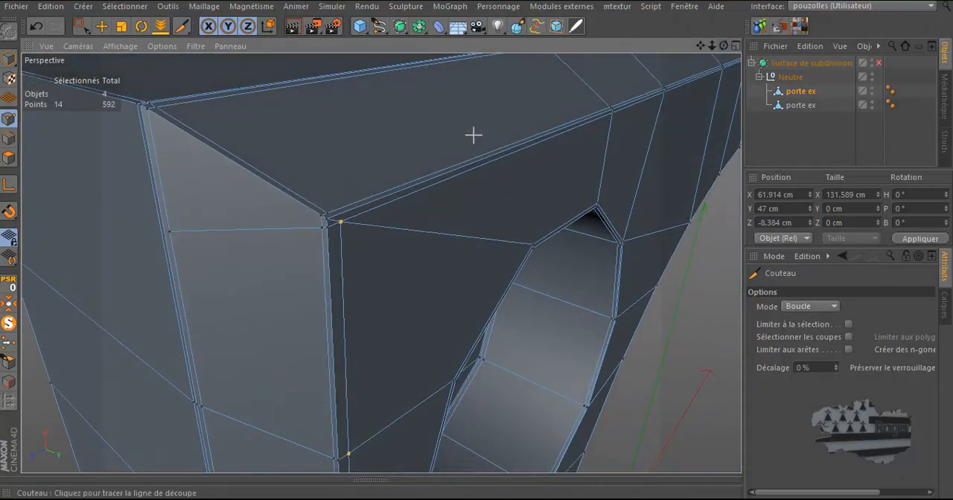
pyautogui.scroll(-1, 450, 139)
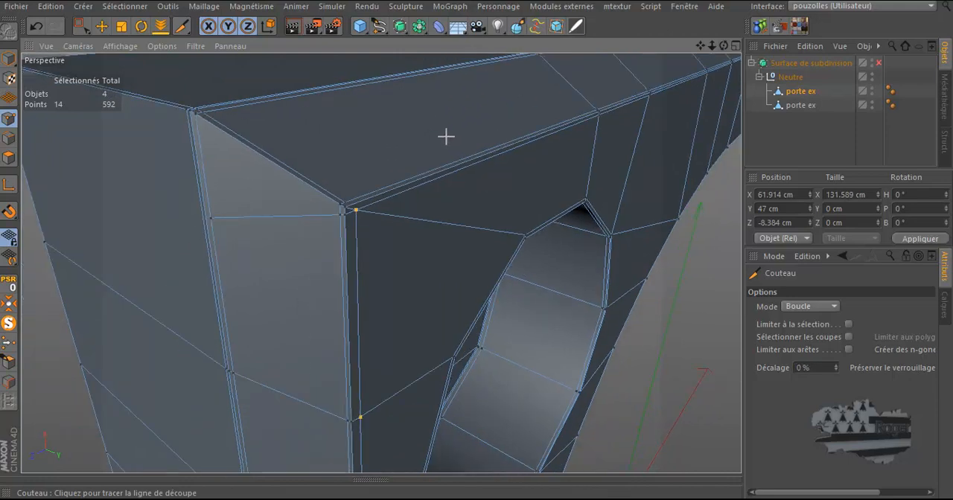
pyautogui.click(9, 139)
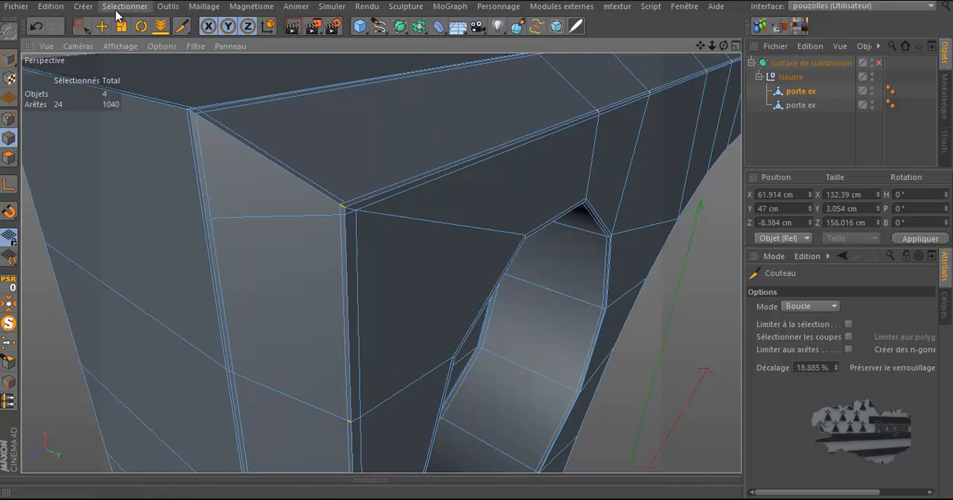
pyautogui.click(102, 27)
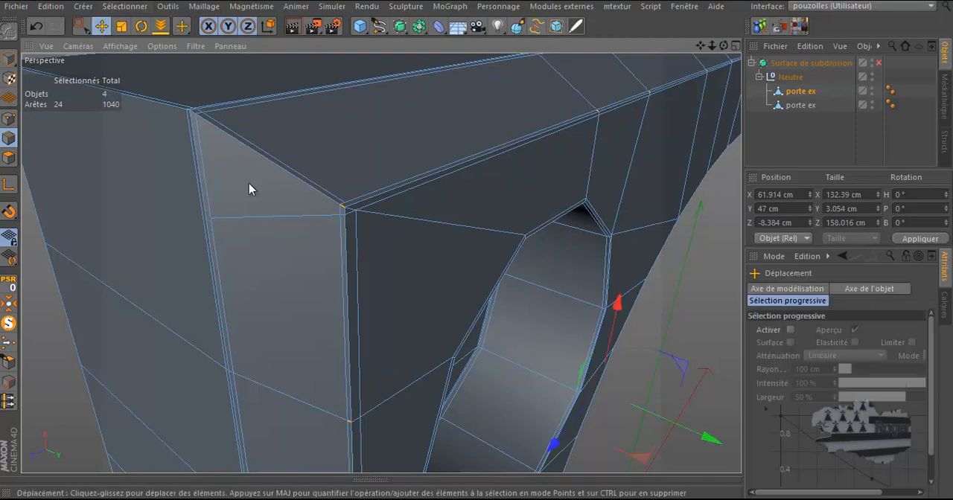
pyautogui.click(255, 222)
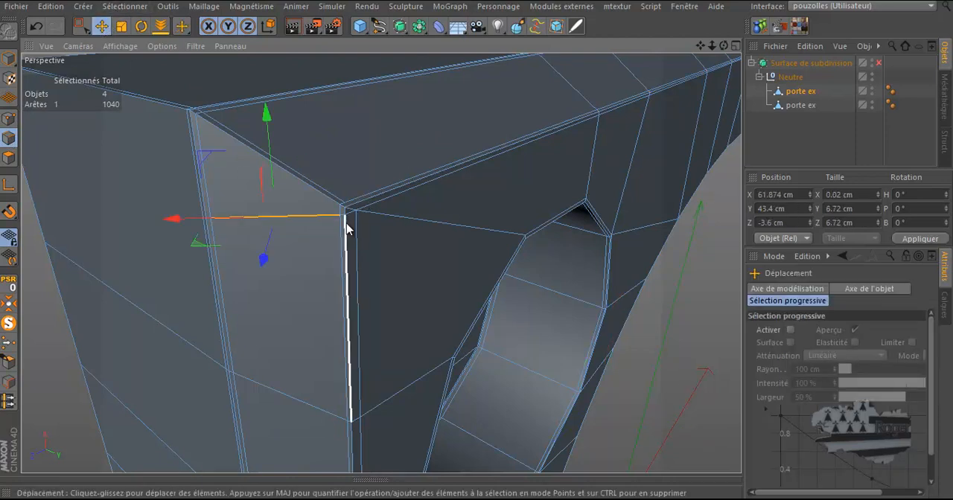
pyautogui.scroll(4, 347, 223)
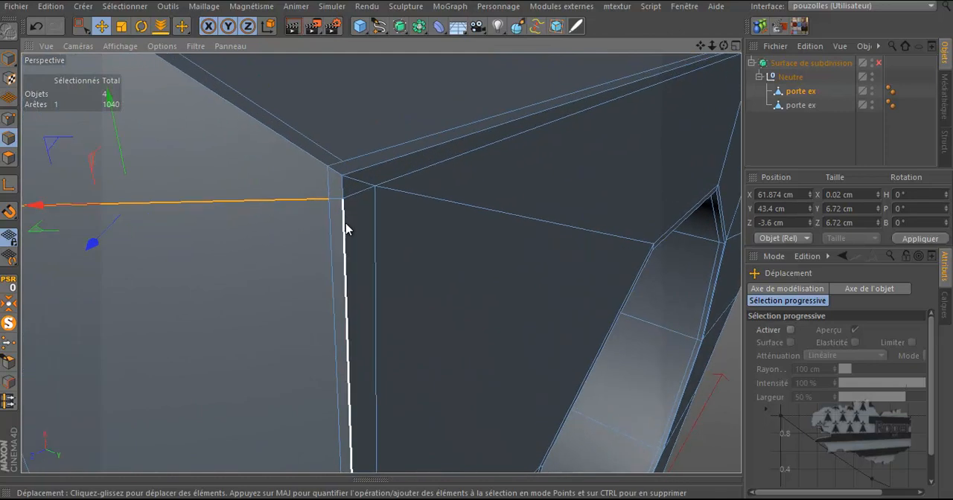
pyautogui.keyDown('shift'); pyautogui.click(336, 203); pyautogui.keyUp('shift')
pyautogui.rightClick(231, 167)
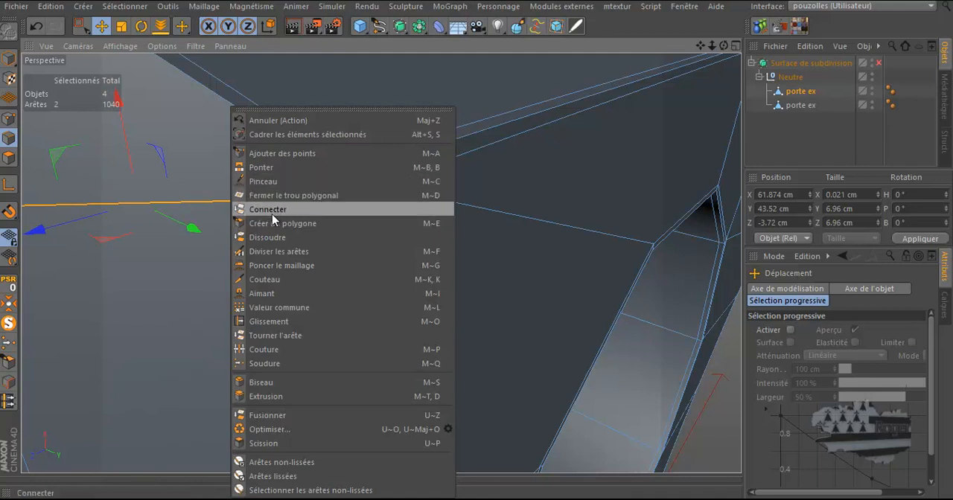
pyautogui.click(270, 238)
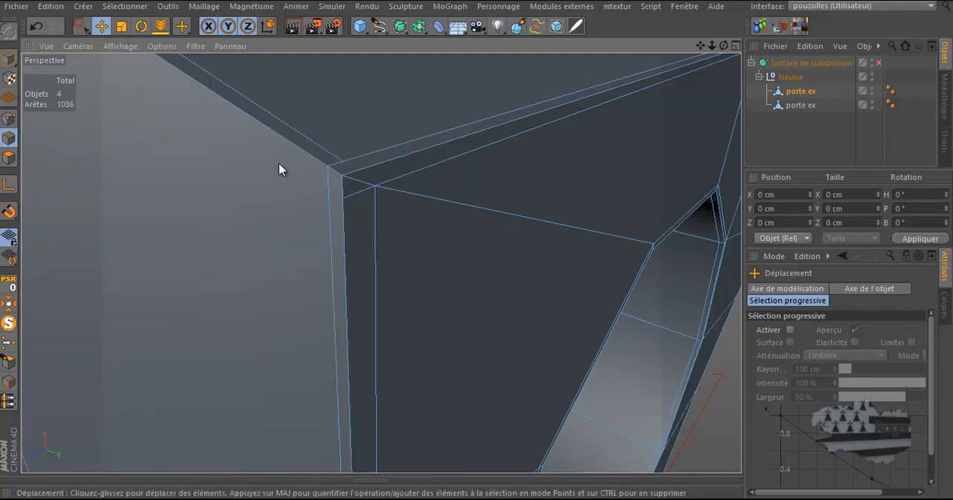
# With the Knife in Loop mode, cut a loop close to the frame's outer left edge at the top-left corner
pyautogui.press('k')
pyautogui.press('k')
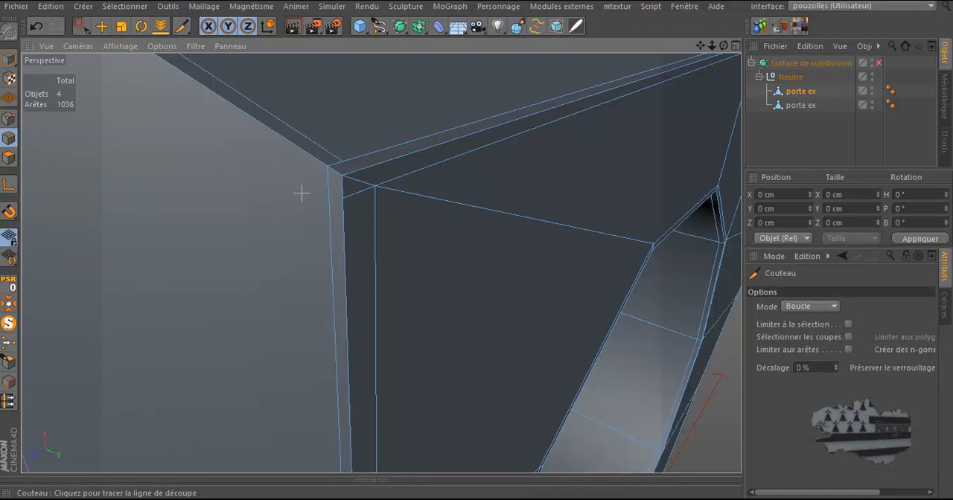
pyautogui.moveTo(724, 46); pyautogui.dragTo(477, 247)
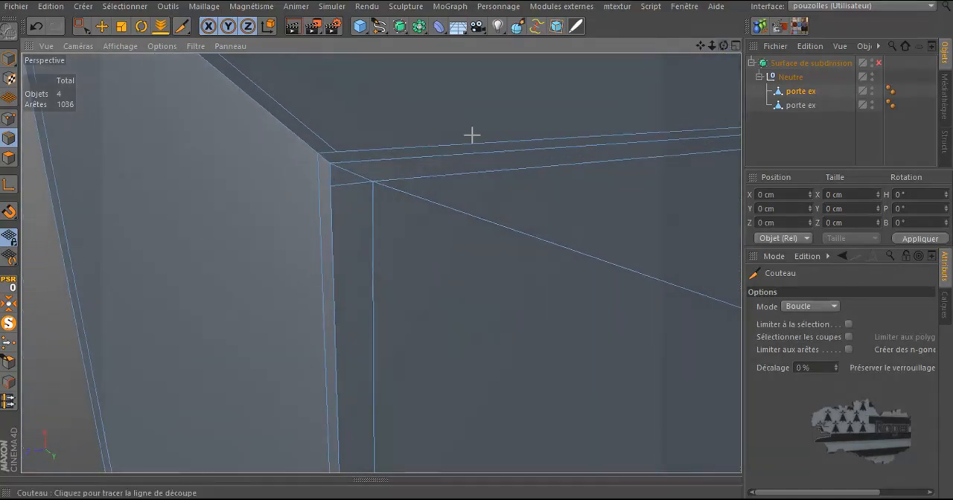
pyautogui.click(318, 175)
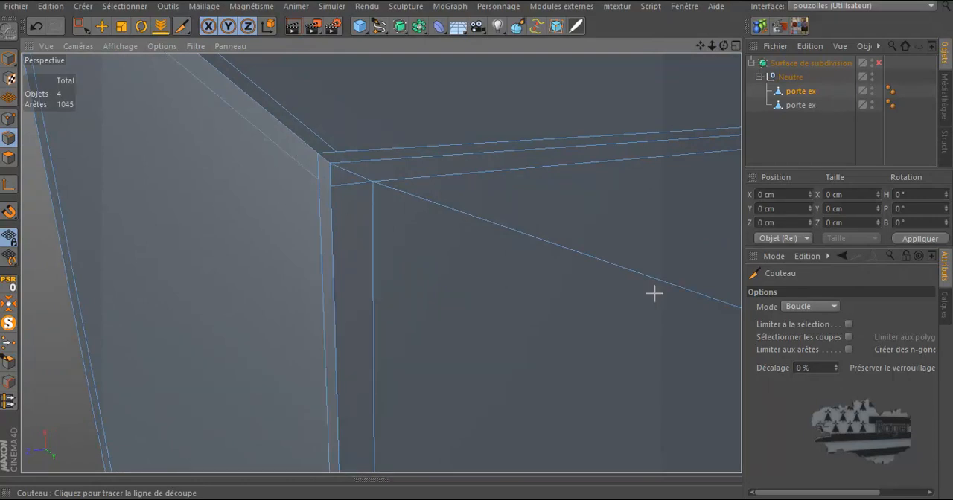
# Switch the Knife to Line mode and, in point mode, cut a line from the outer top-left corner to the inner corner point
pyautogui.click(809, 306)
pyautogui.click(804, 321)
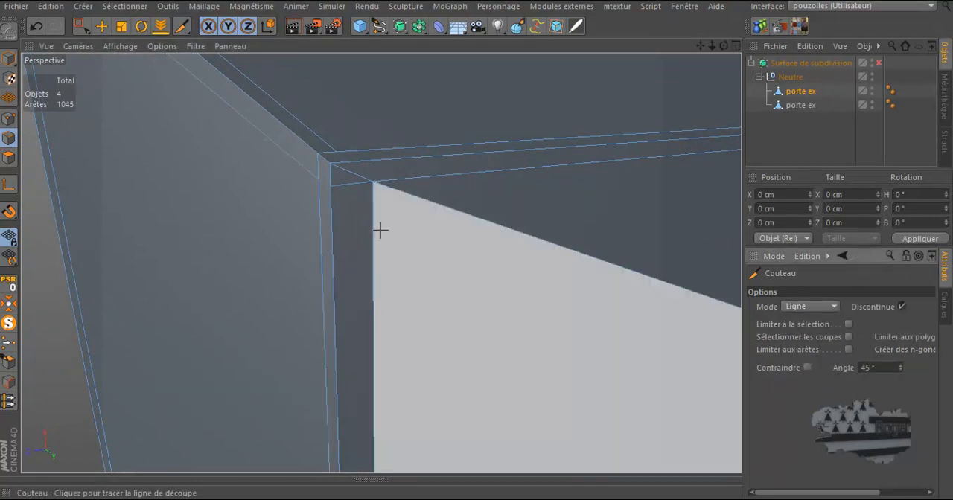
pyautogui.click(9, 119)
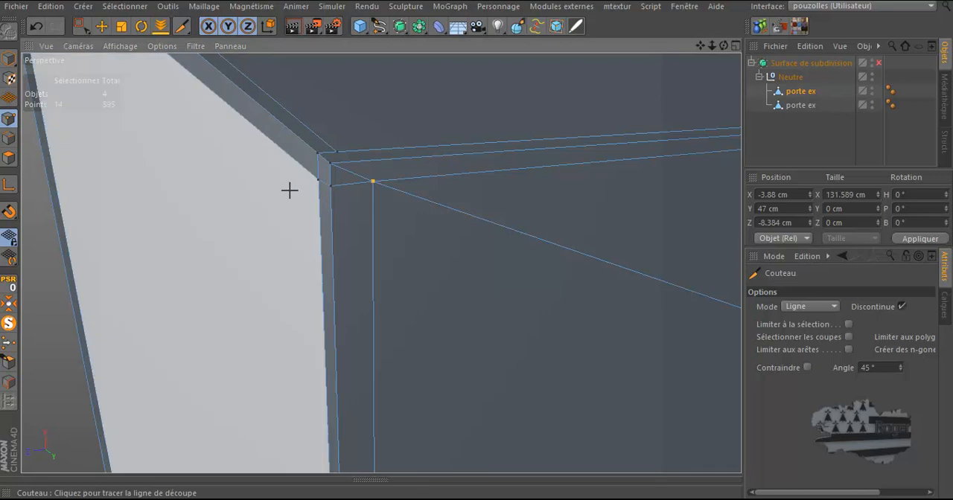
pyautogui.moveTo(724, 46); pyautogui.dragTo(477, 241)
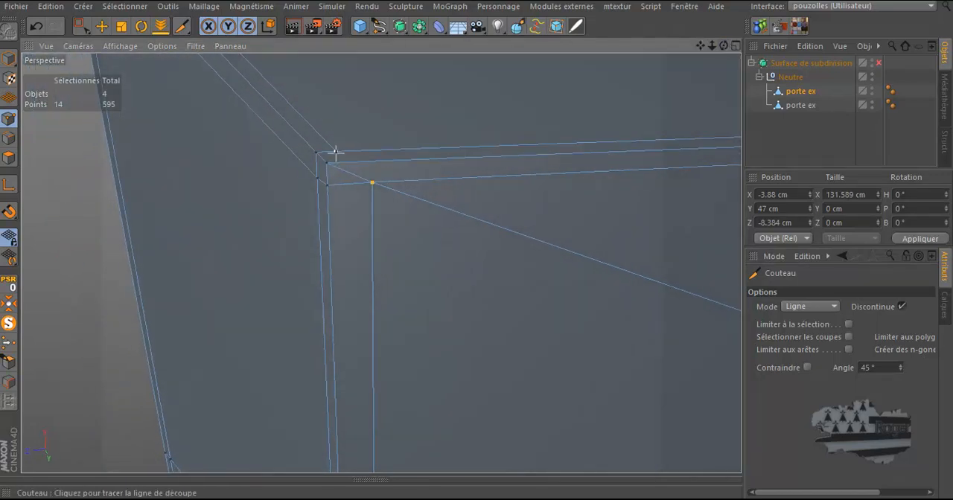
pyautogui.moveTo(327, 163); pyautogui.dragTo(368, 176)
# Zoom out to inspect the new corner cut on the whole piece, then return to the corner
pyautogui.scroll(-4, 327, 111)
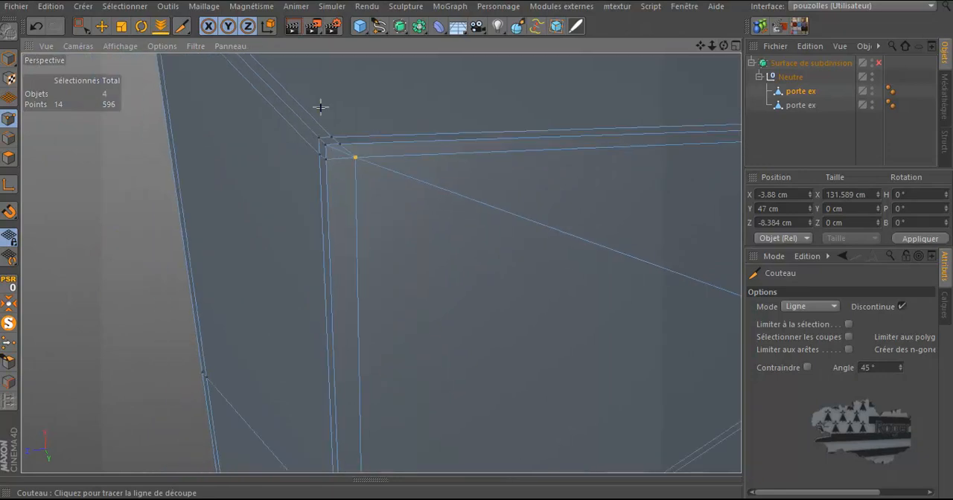
pyautogui.scroll(-2, 291, 102)
pyautogui.scroll(-1, 291, 102)
pyautogui.scroll(-3, 213, 117)
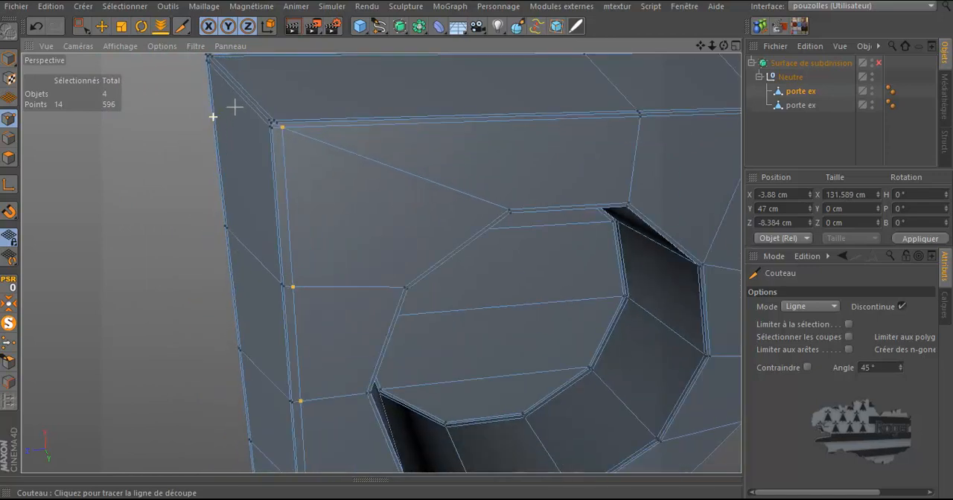
pyautogui.scroll(-3, 277, 90)
pyautogui.scroll(-2, 268, 91)
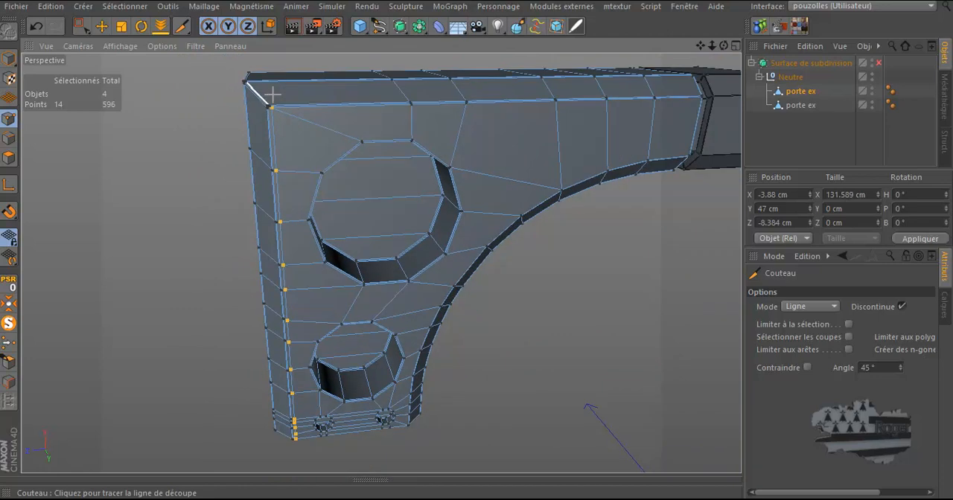
pyautogui.scroll(4, 258, 88)
pyautogui.scroll(6, 258, 87)
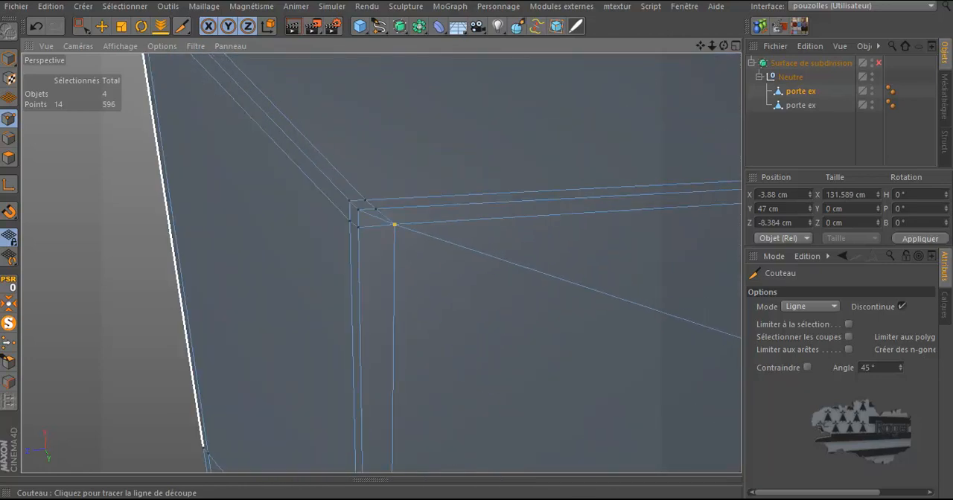
# With the Move tool, select the inner top-left corner point and adjust its position slightly
pyautogui.click(102, 28)
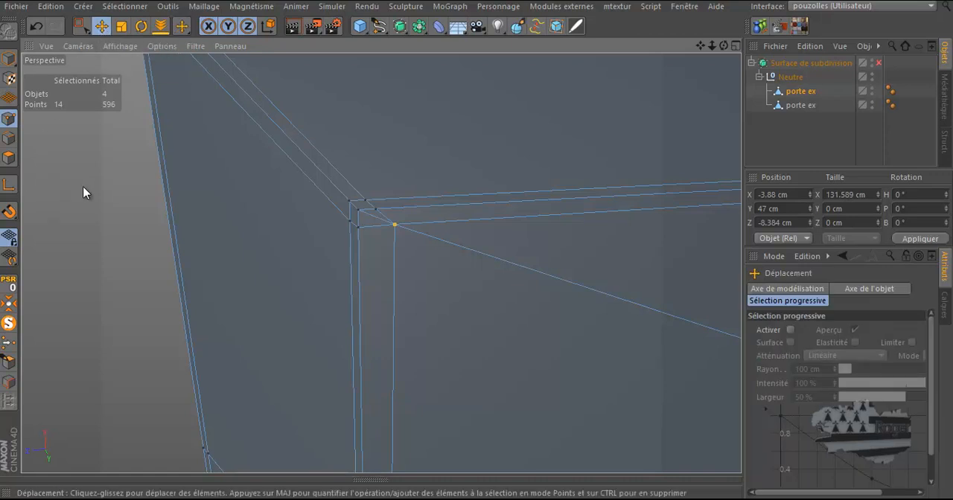
pyautogui.scroll(-1, 97, 179)
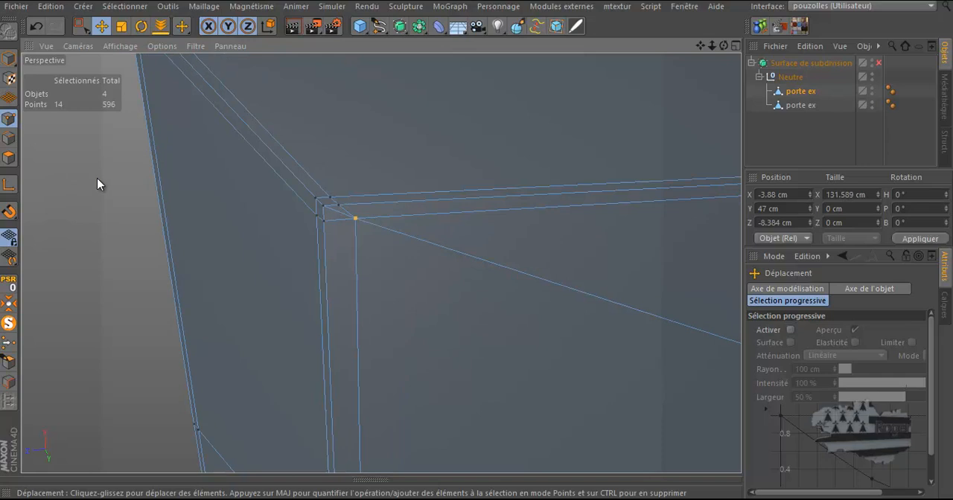
pyautogui.scroll(-6, 96, 178)
pyautogui.scroll(-1, 252, 138)
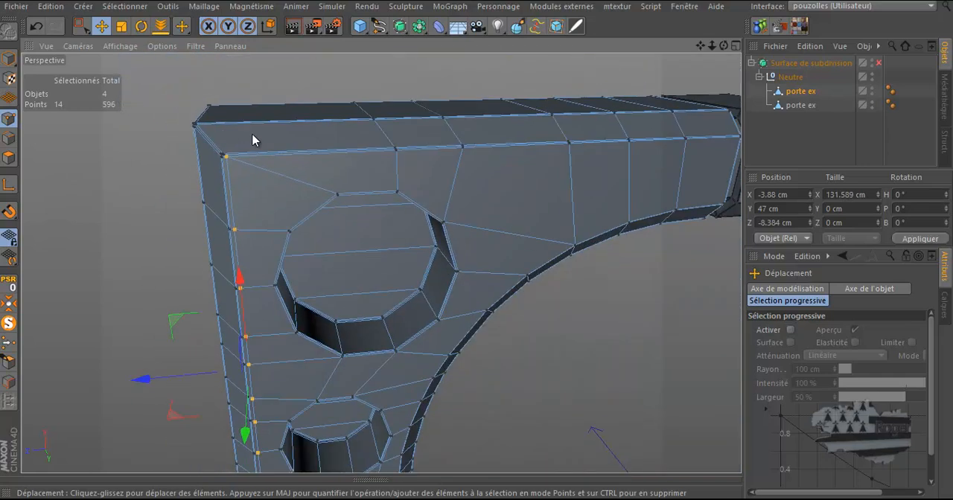
pyautogui.scroll(5, 252, 138)
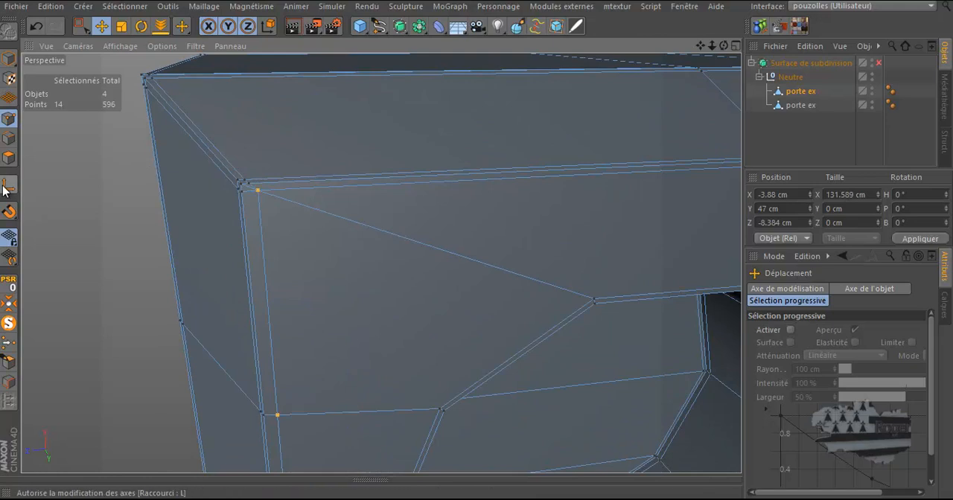
pyautogui.click(258, 189)
pyautogui.click(9, 185)
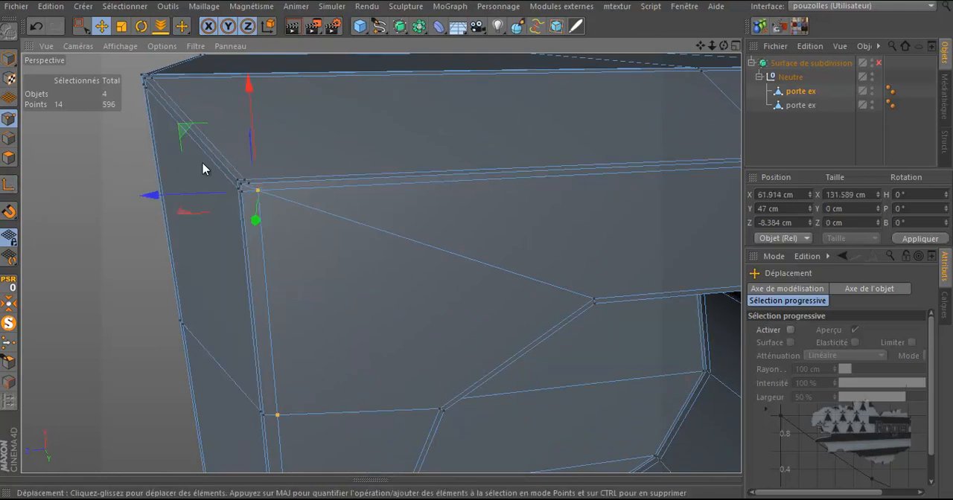
pyautogui.scroll(2, 202, 165)
pyautogui.moveTo(198, 216); pyautogui.dragTo(183, 223)
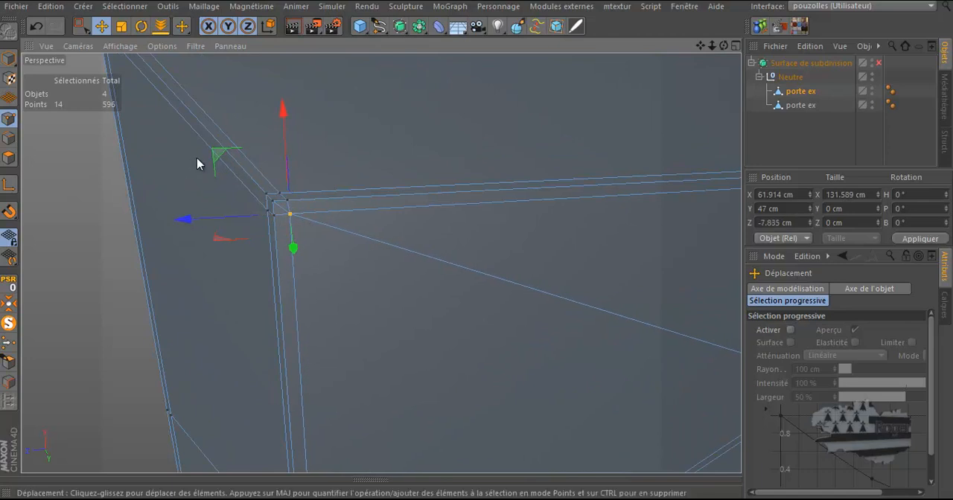
# In edge mode, select the short edge at the inner top-left corner and dissolve it
pyautogui.scroll(4, 212, 154)
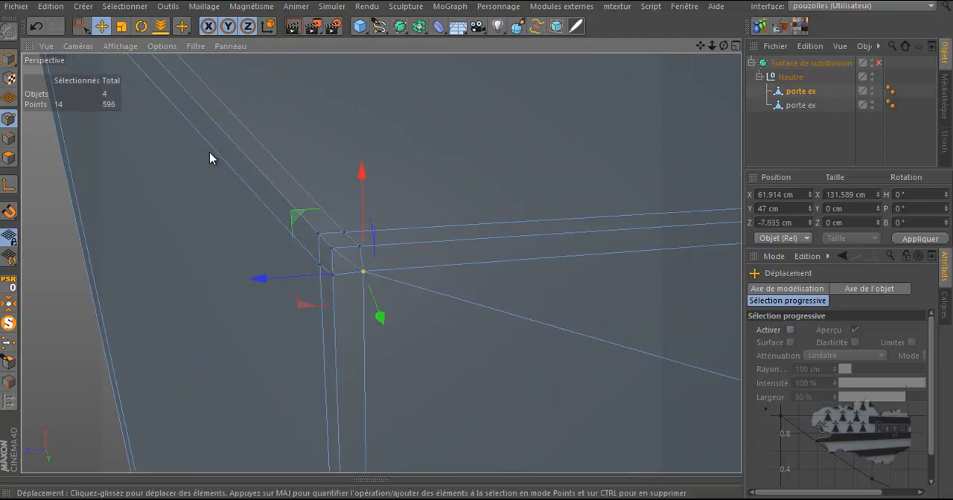
pyautogui.click(9, 139)
pyautogui.click(345, 265)
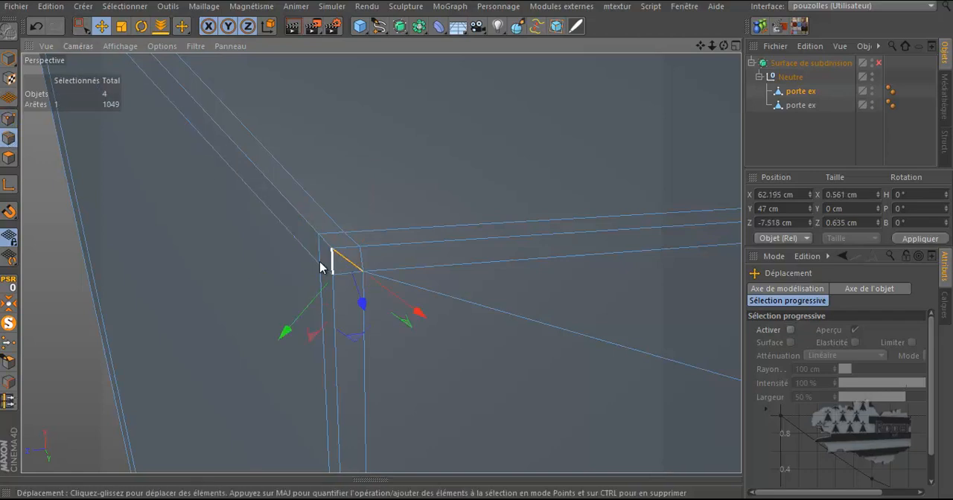
pyautogui.rightClick(207, 248)
pyautogui.click(220, 242)
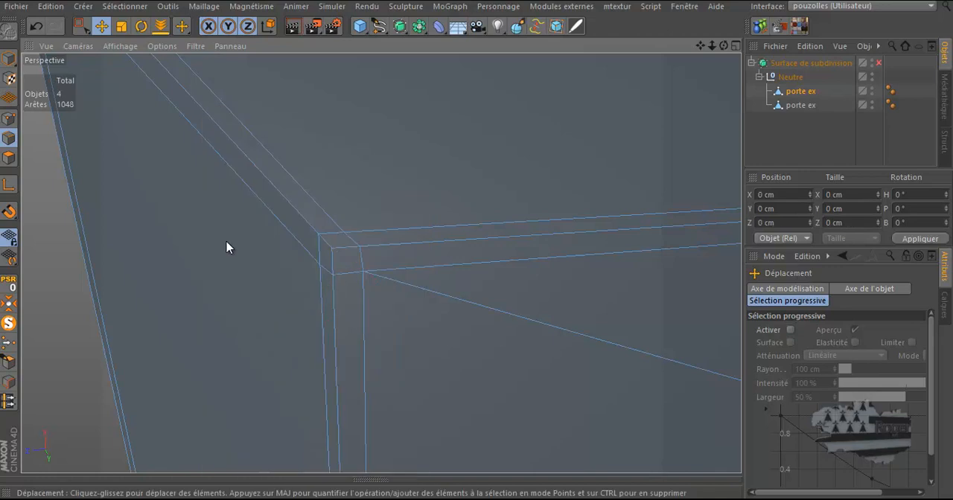
# Select all n-gons of the mesh with the Sélections Supplétives plugin
pyautogui.scroll(-8, 190, 247)
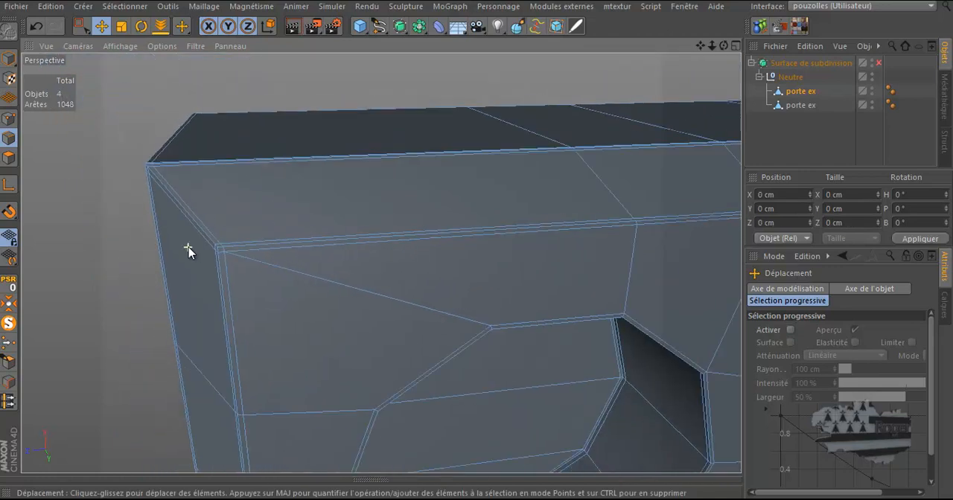
pyautogui.scroll(-10, 188, 248)
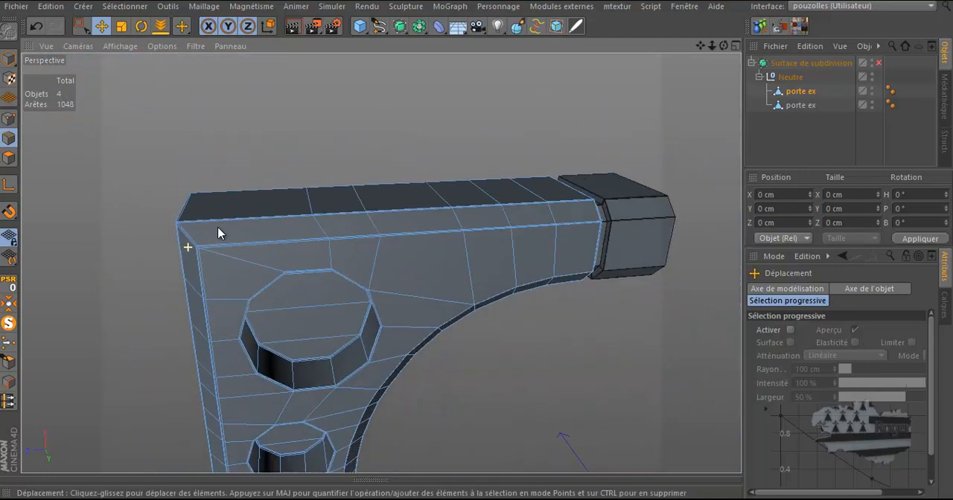
pyautogui.scroll(-2, 373, 141)
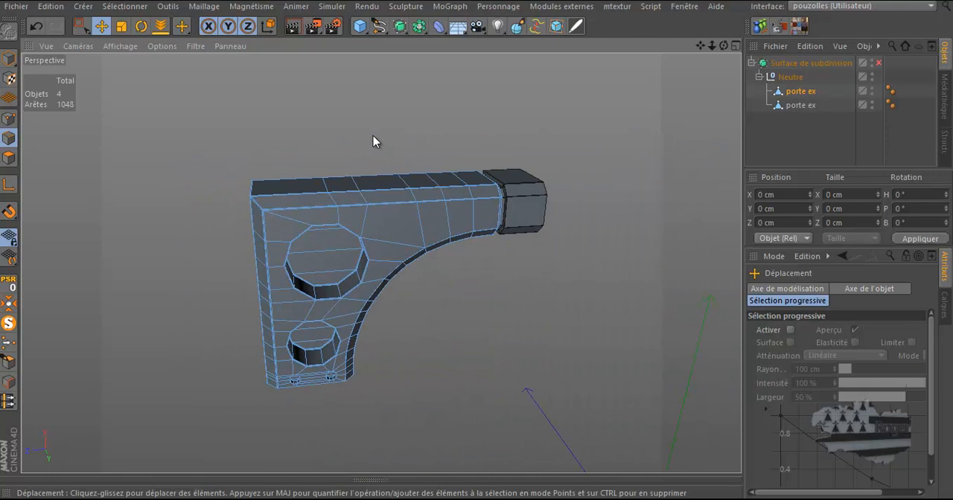
pyautogui.click(552, 9)
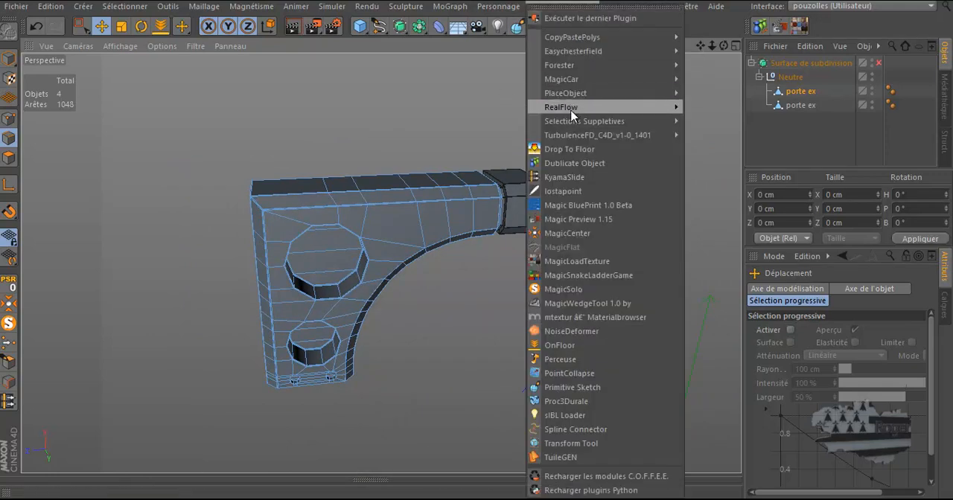
pyautogui.moveTo(568, 123)
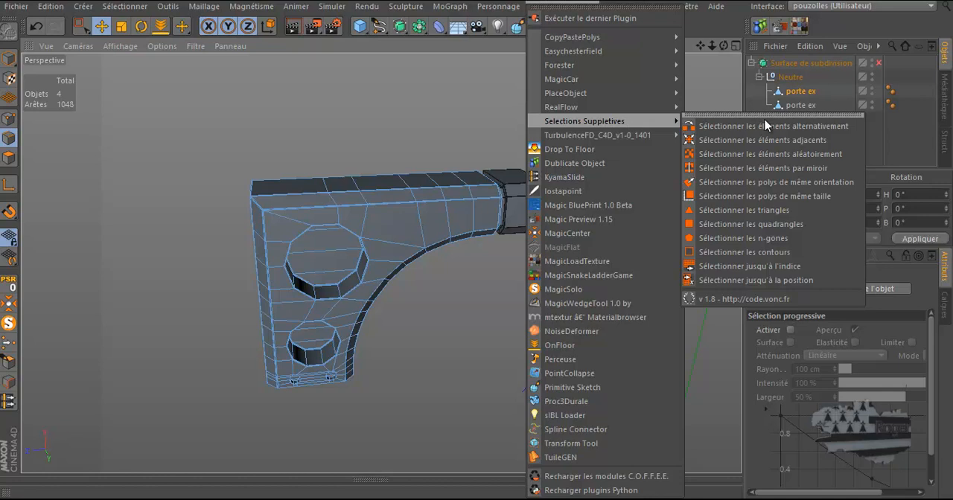
pyautogui.click(749, 238)
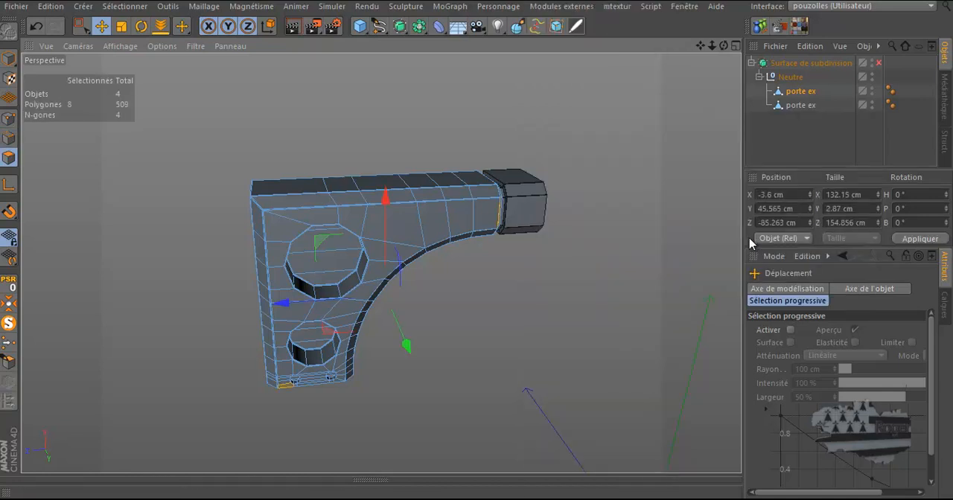
# Open the Sélections Supplétives palette as a floating window and zoom in on the n-gon where the top arm meets its end block
pyautogui.click(570, 8)
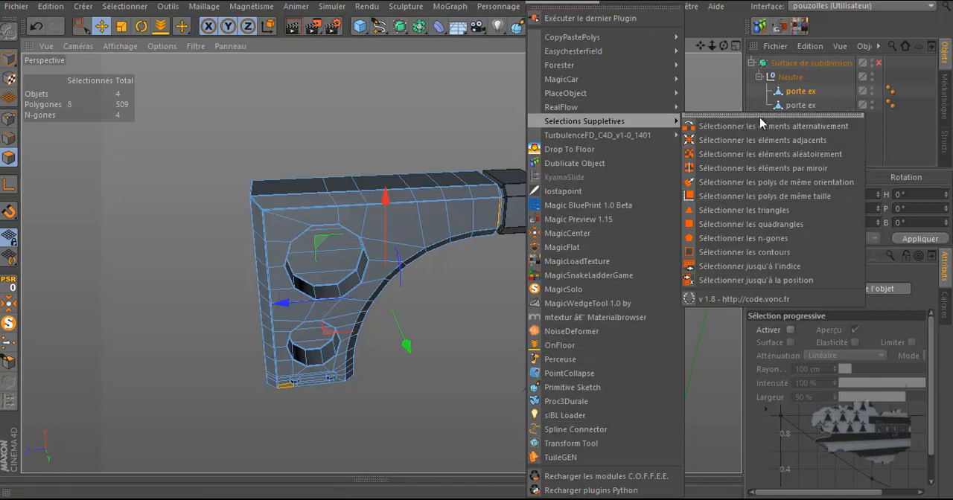
pyautogui.click(759, 117)
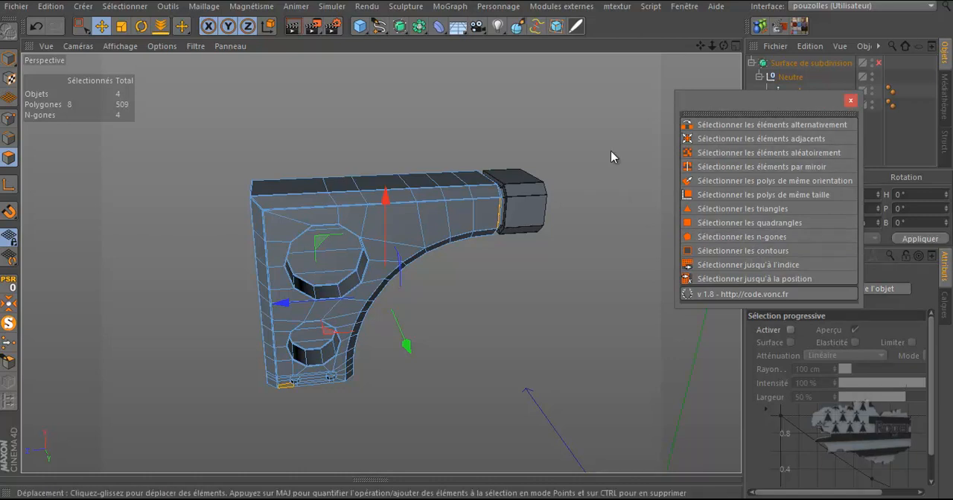
pyautogui.scroll(5, 499, 205)
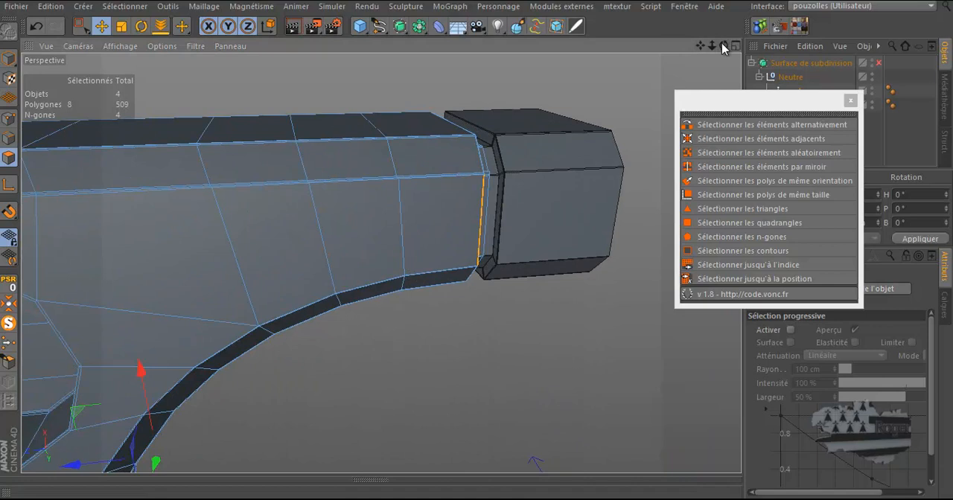
pyautogui.moveTo(722, 45); pyautogui.dragTo(479, 248)
pyautogui.scroll(3, 468, 186)
pyautogui.scroll(5, 468, 186)
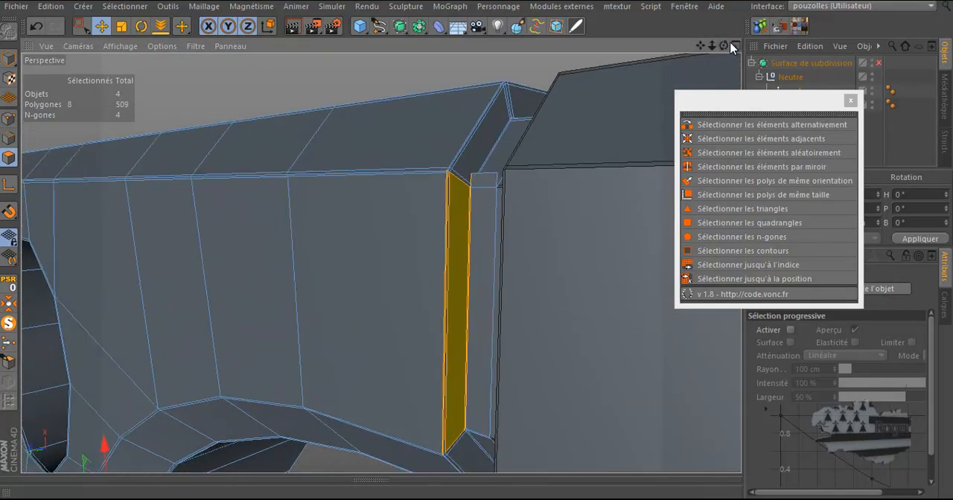
pyautogui.moveTo(731, 45); pyautogui.dragTo(617, 92)
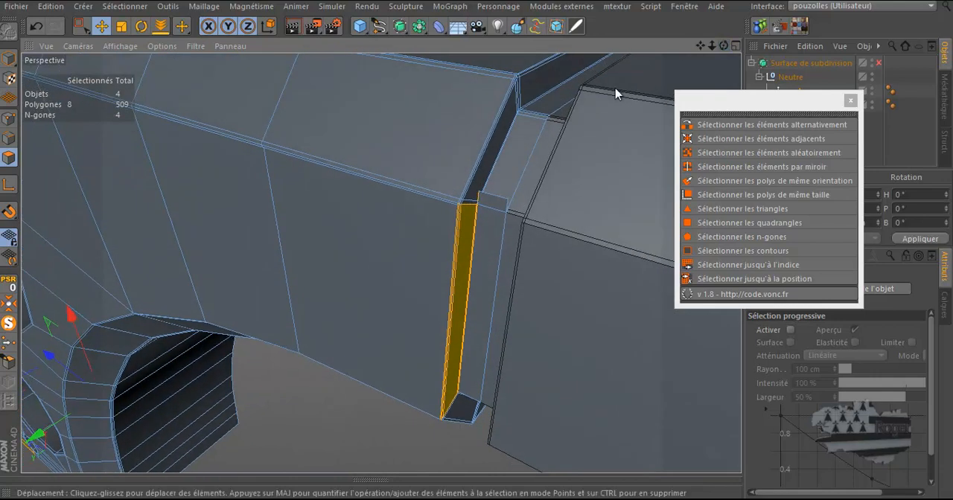
# Delete the two small polygons at the joint between the top arm and its end block
pyautogui.click(491, 204)
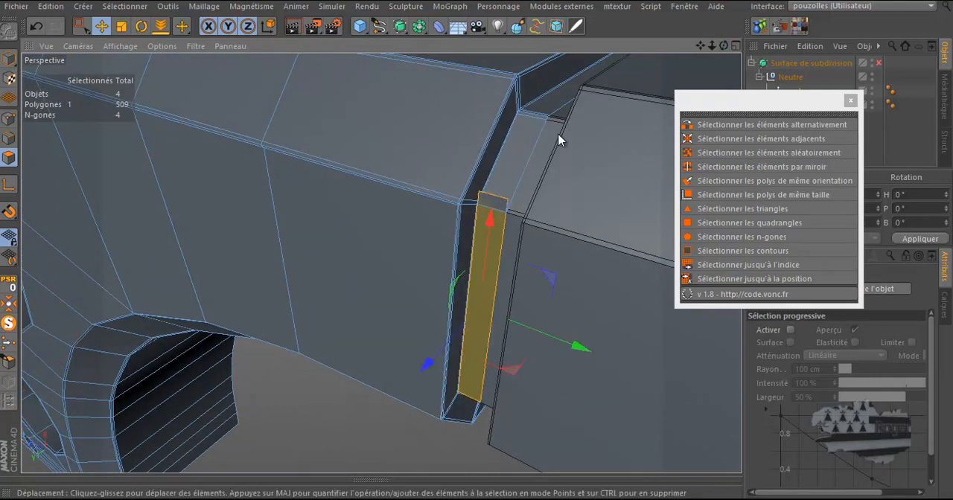
pyautogui.press('Delete')
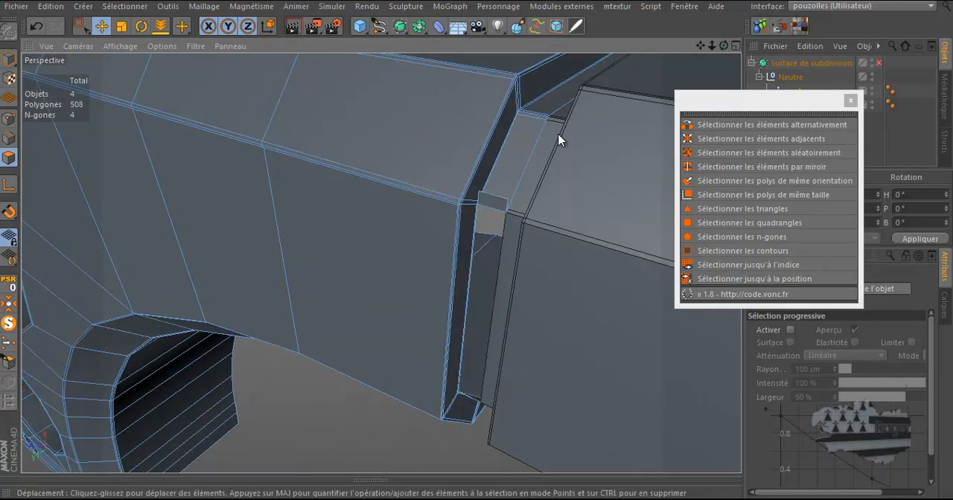
pyautogui.click(497, 204)
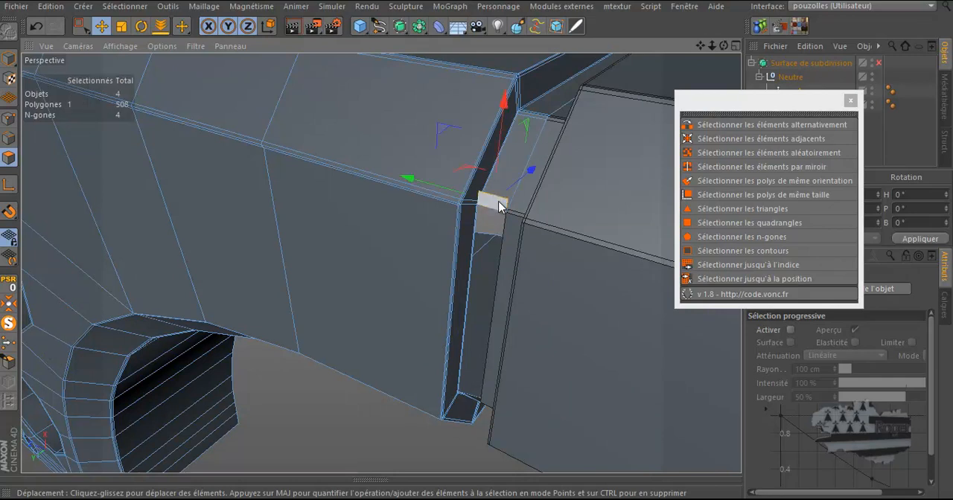
pyautogui.press('Delete')
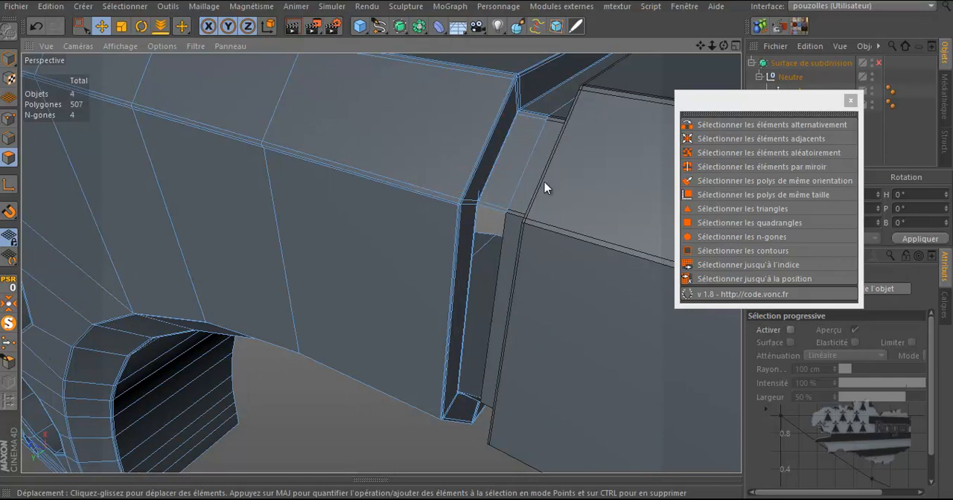
pyautogui.scroll(3, 509, 360)
pyautogui.moveTo(723, 44); pyautogui.dragTo(477, 242)
pyautogui.scroll(2, 497, 222)
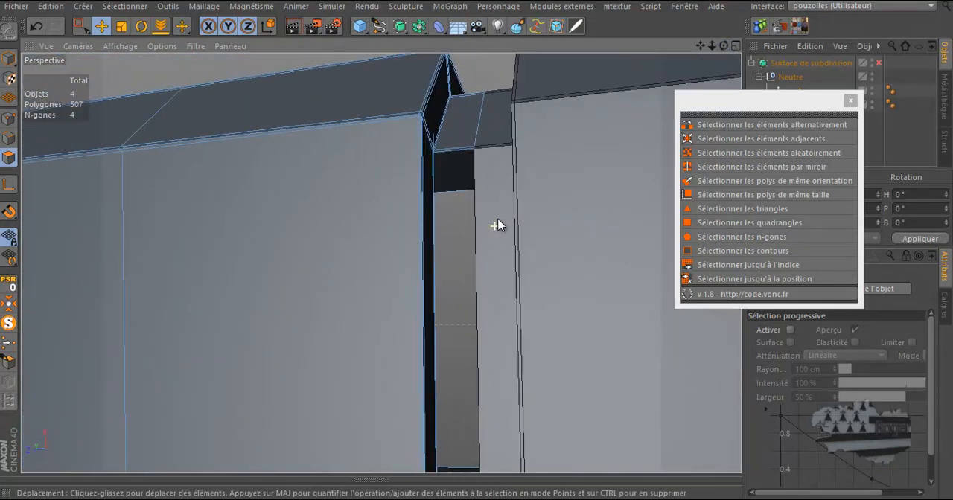
# Move the selection palette aside and hide the second, mirrored door piece object
pyautogui.scroll(-4, 498, 222)
pyautogui.scroll(2, 490, 389)
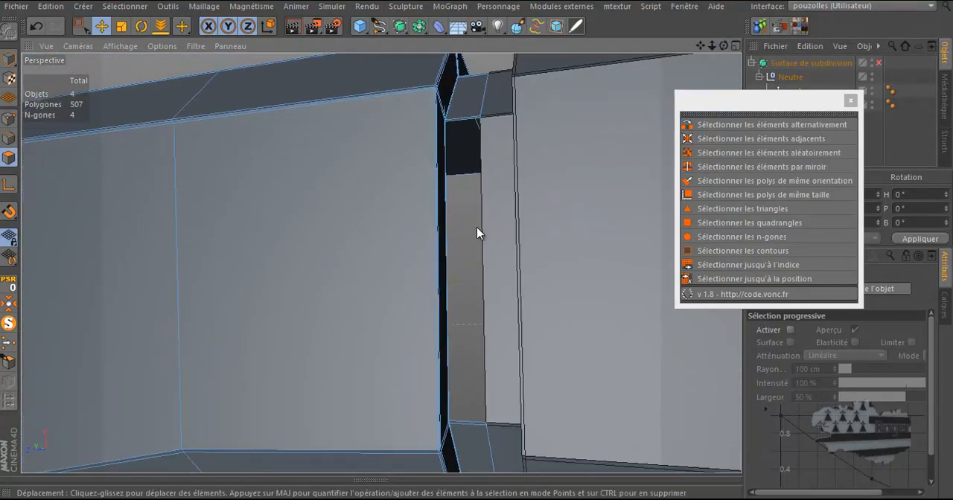
pyautogui.scroll(2, 478, 221)
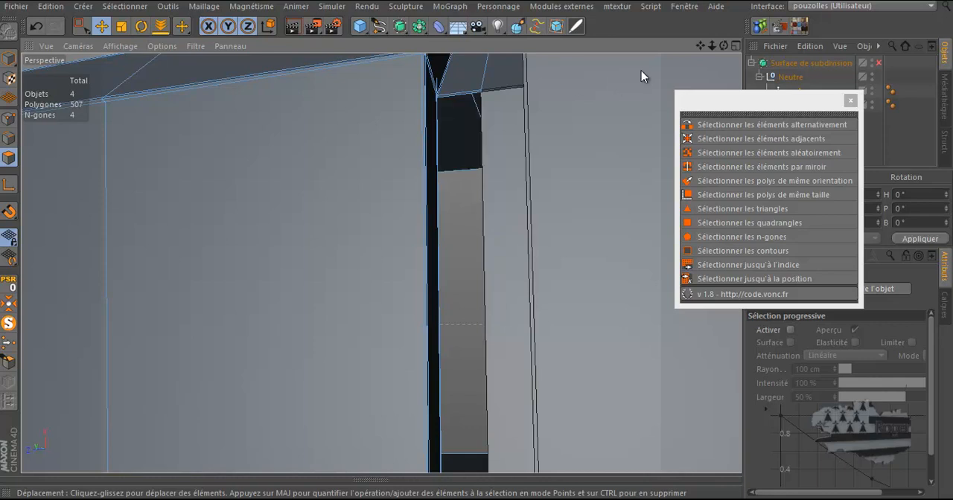
pyautogui.moveTo(722, 45); pyautogui.dragTo(473, 243)
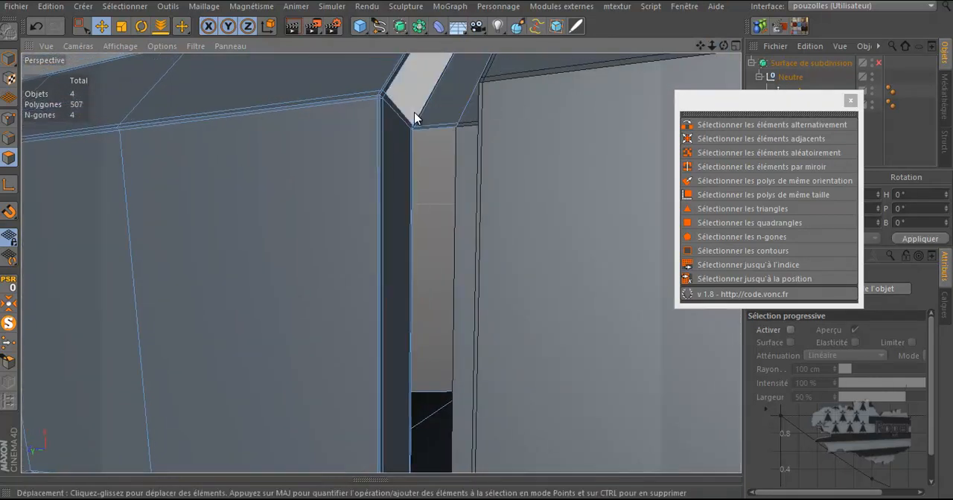
pyautogui.scroll(2, 414, 175)
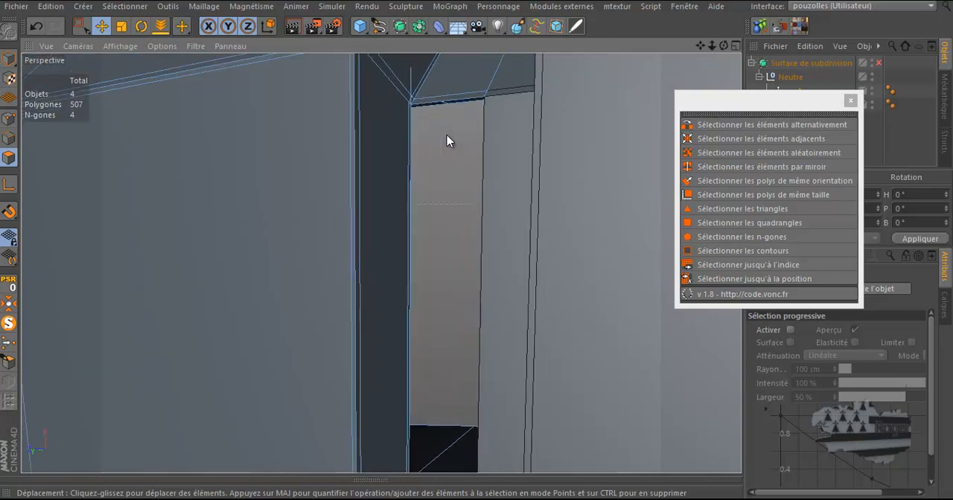
pyautogui.moveTo(727, 47); pyautogui.dragTo(477, 247)
pyautogui.scroll(-3, 668, 70)
pyautogui.moveTo(796, 102); pyautogui.dragTo(831, 154)
pyautogui.click(872, 103)
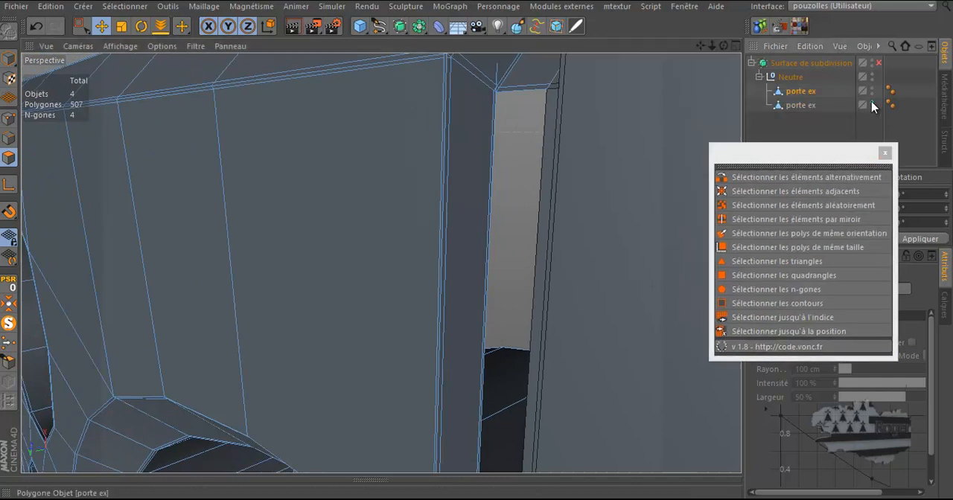
pyautogui.click(872, 109)
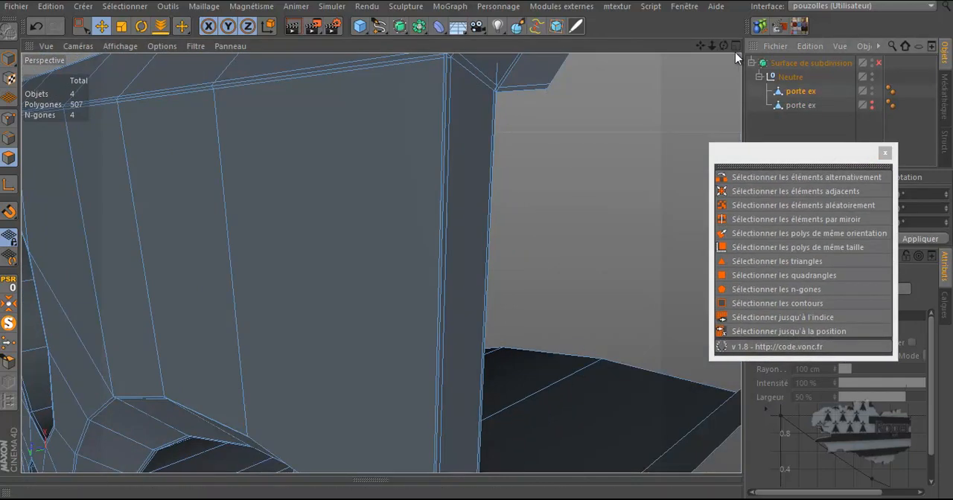
# In edge mode, select the vertical edge below the top arm's joint and delete it
pyautogui.moveTo(723, 45); pyautogui.dragTo(471, 244)
pyautogui.keyDown('alt'); pyautogui.moveTo(489, 91); pyautogui.dragTo(494, 124); pyautogui.keyUp('alt')
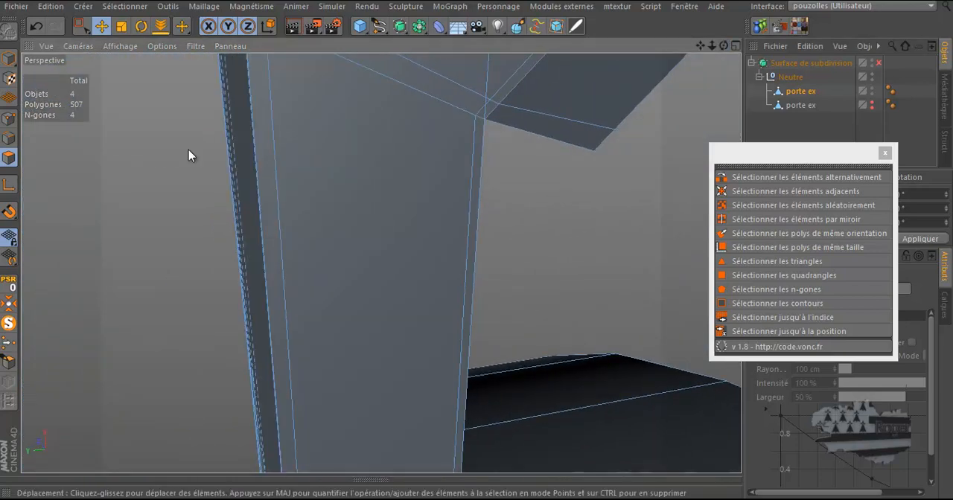
pyautogui.click(9, 138)
pyautogui.click(487, 68)
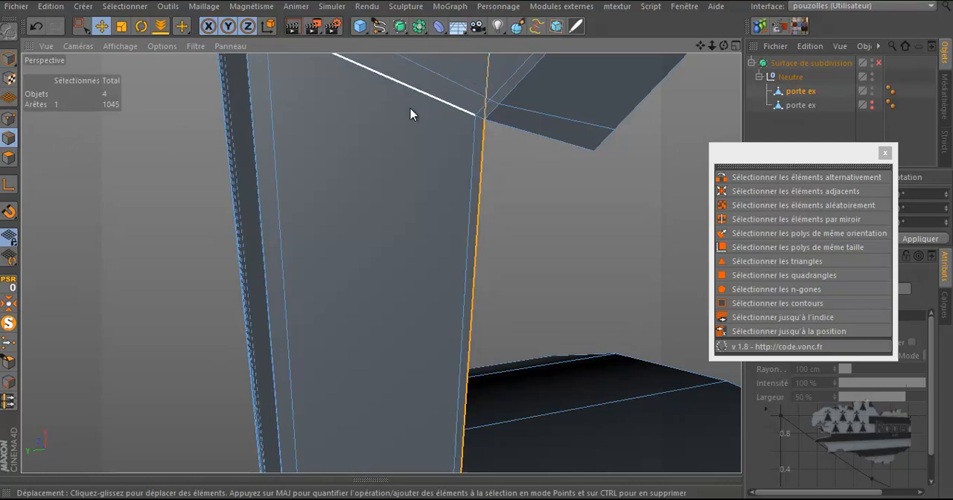
pyautogui.keyDown('alt'); pyautogui.moveTo(498, 92); pyautogui.dragTo(499, 96); pyautogui.keyUp('alt')
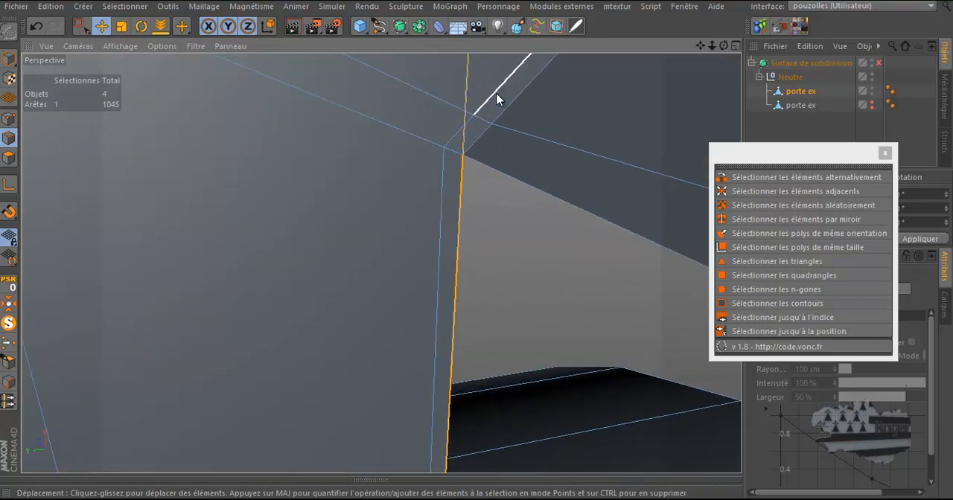
pyautogui.moveTo(724, 45); pyautogui.dragTo(478, 248)
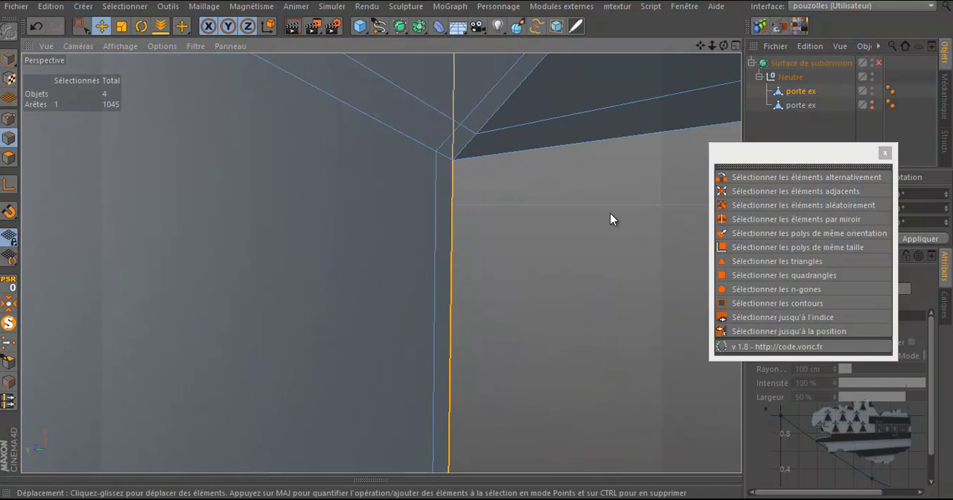
pyautogui.press('Delete')
# Delete the vertical edge at the inner corner where the top arm meets the upright
pyautogui.keyDown('alt'); pyautogui.moveTo(610, 218); pyautogui.dragTo(443, 175); pyautogui.keyUp('alt')
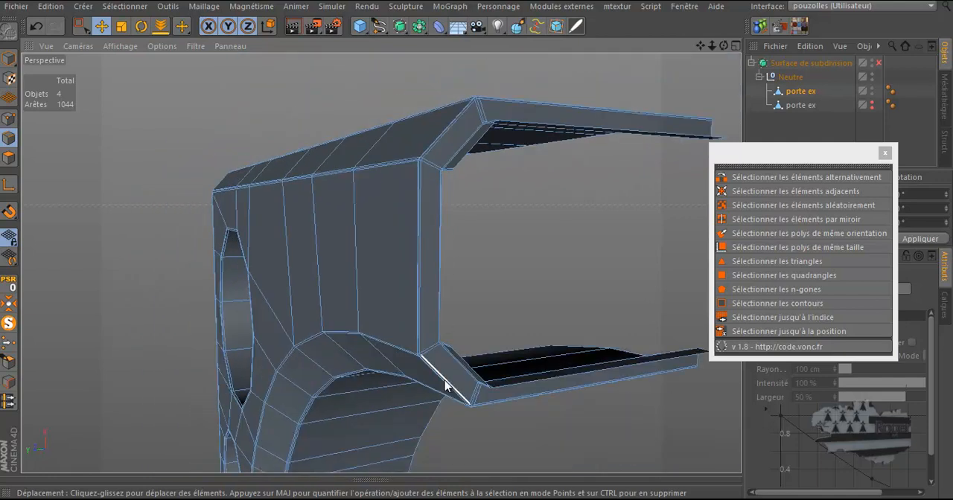
pyautogui.scroll(4, 442, 351)
pyautogui.scroll(4, 443, 341)
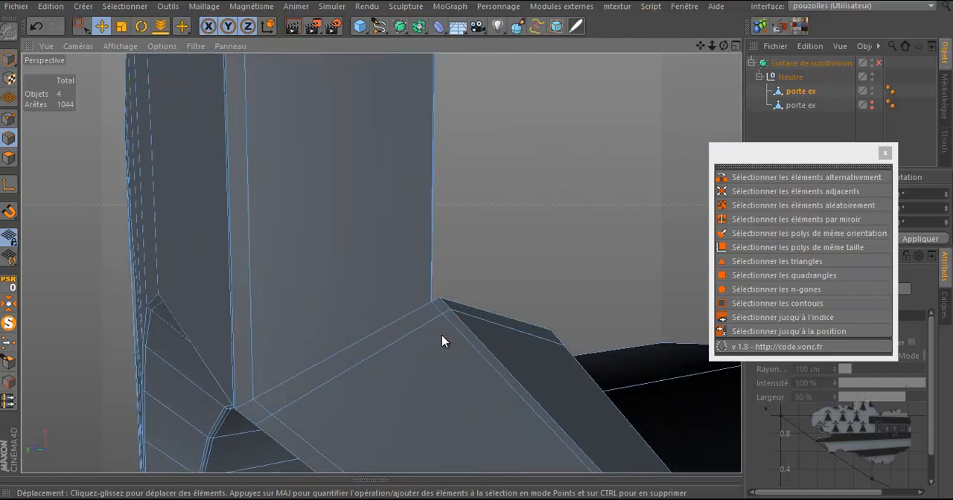
pyautogui.scroll(-8, 343, 330)
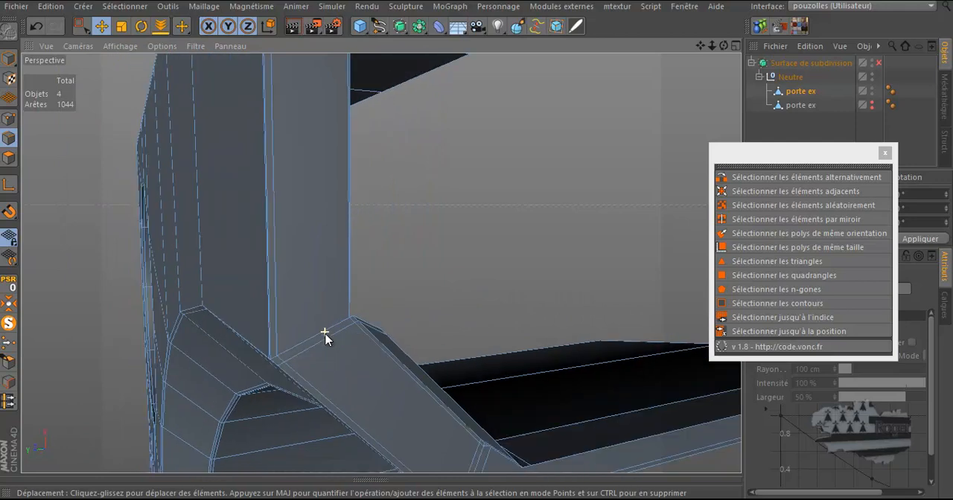
pyautogui.scroll(-5, 330, 336)
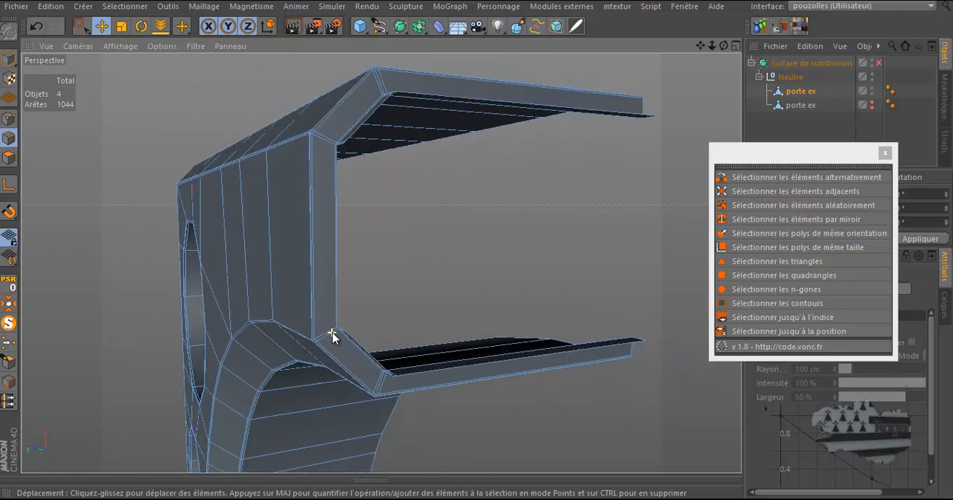
pyautogui.scroll(-2, 332, 149)
pyautogui.scroll(8, 333, 148)
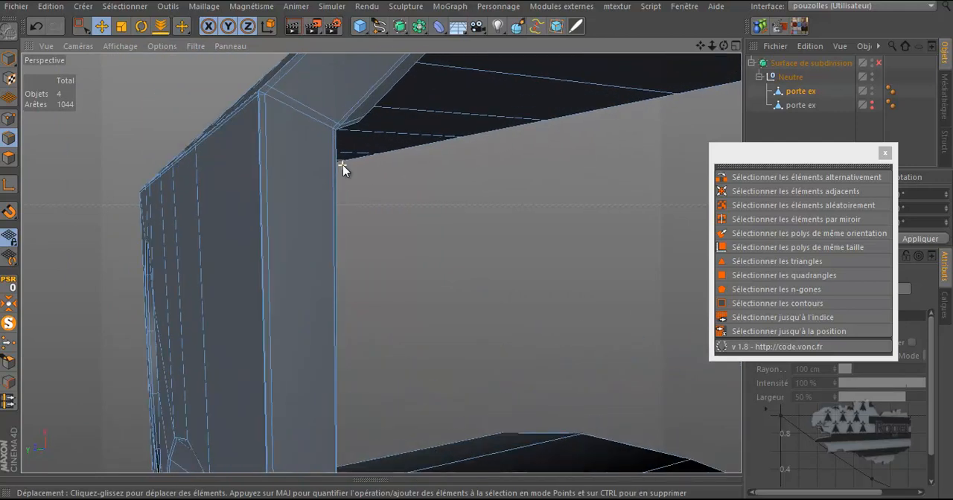
pyautogui.click(339, 155)
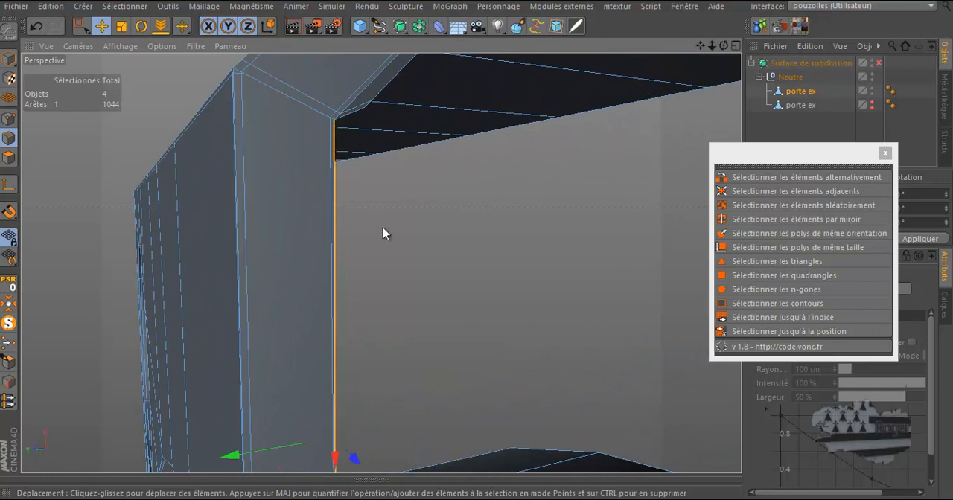
pyautogui.press('Delete')
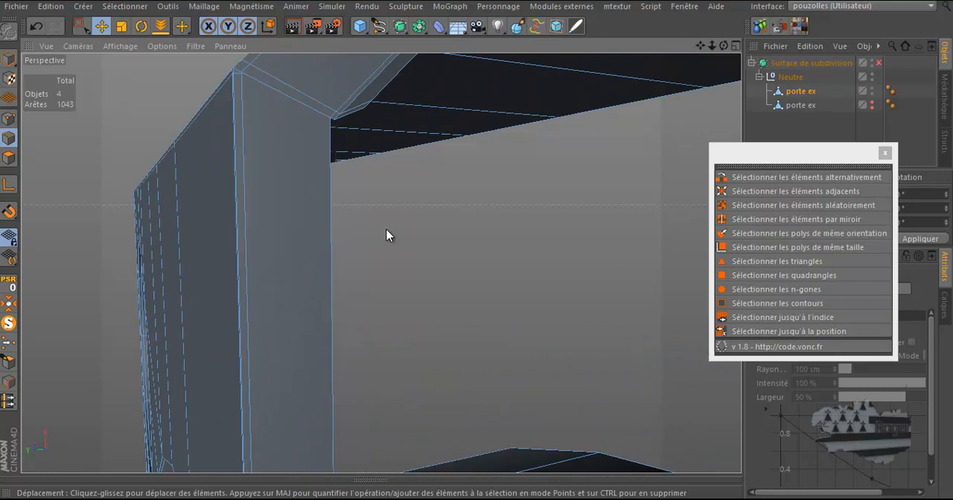
# Try to bridge the inner top and bottom edges of the opening with the Bridge tool
pyautogui.rightClick(384, 181)
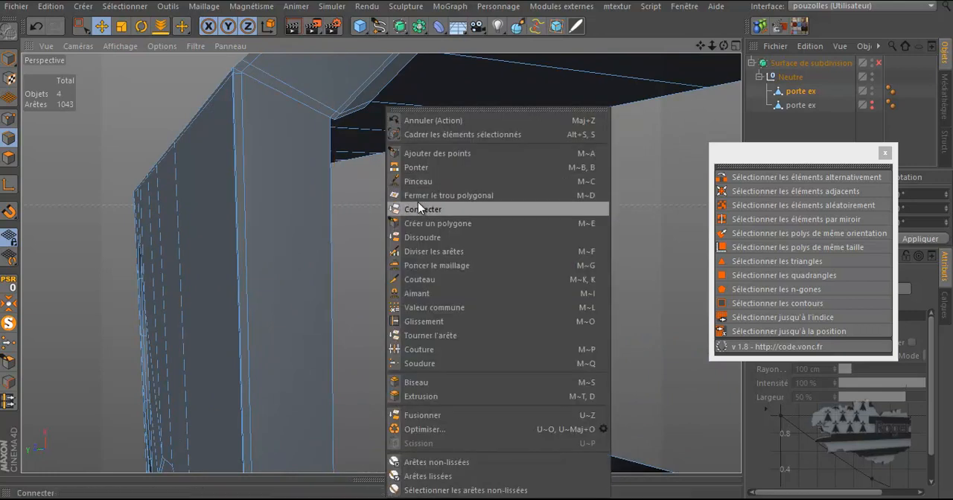
pyautogui.click(418, 171)
pyautogui.scroll(-3, 357, 127)
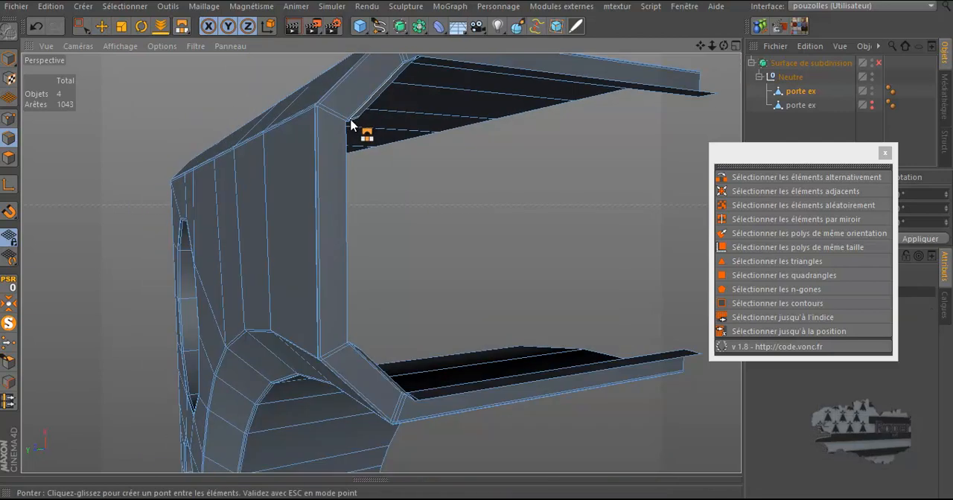
pyautogui.moveTo(350, 128); pyautogui.dragTo(350, 350)
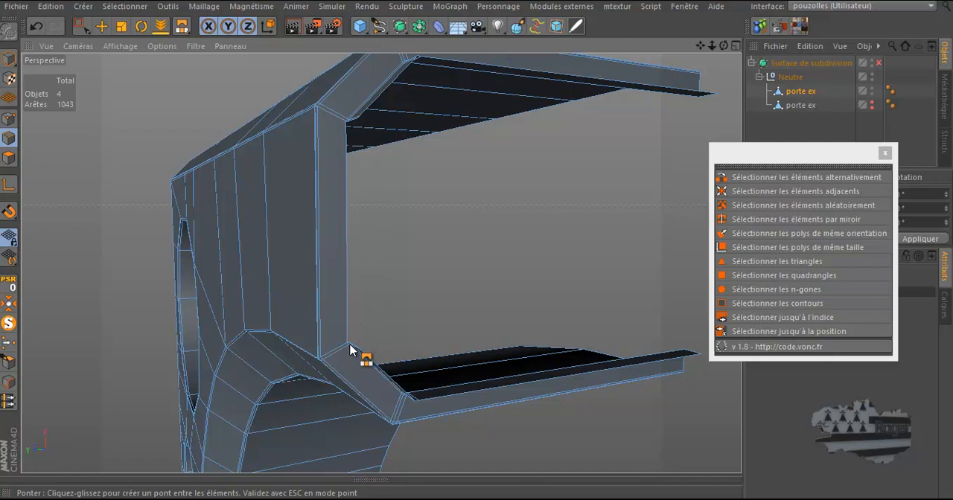
pyautogui.scroll(1, 341, 115)
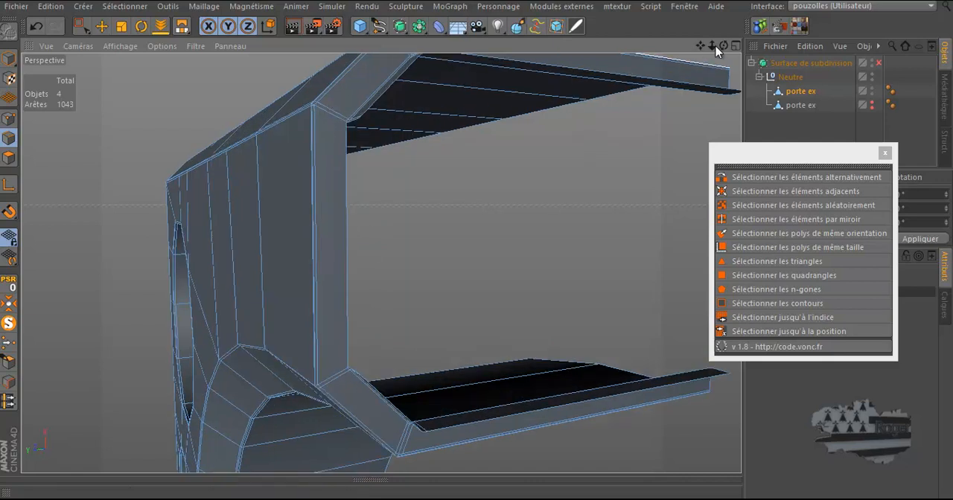
pyautogui.moveTo(721, 46)
pyautogui.mouseDown()
pyautogui.moveTo(477, 248)
pyautogui.moveTo(638, 83)
pyautogui.mouseUp()
pyautogui.press('b')
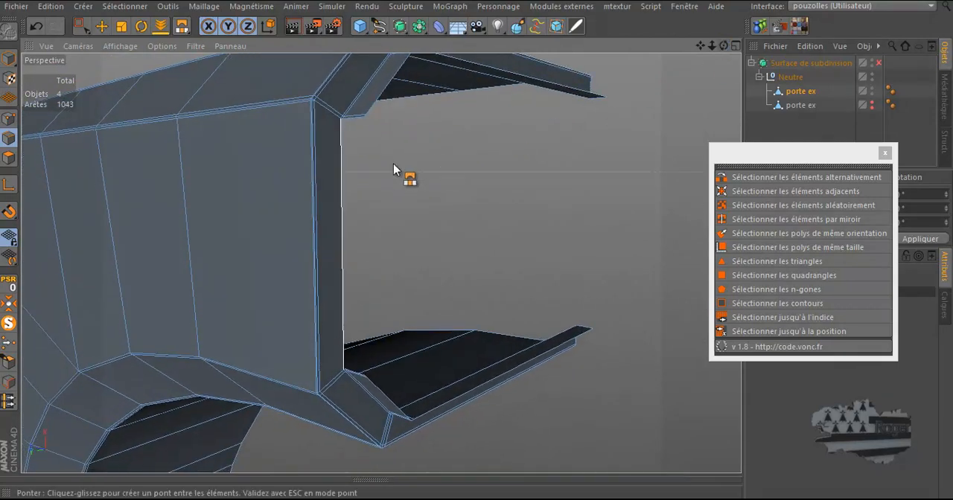
pyautogui.click(99, 30)
# Select the inner corner edge under the top arm and extrude it straight down in world axes to the bottom arm
pyautogui.scroll(5, 344, 119)
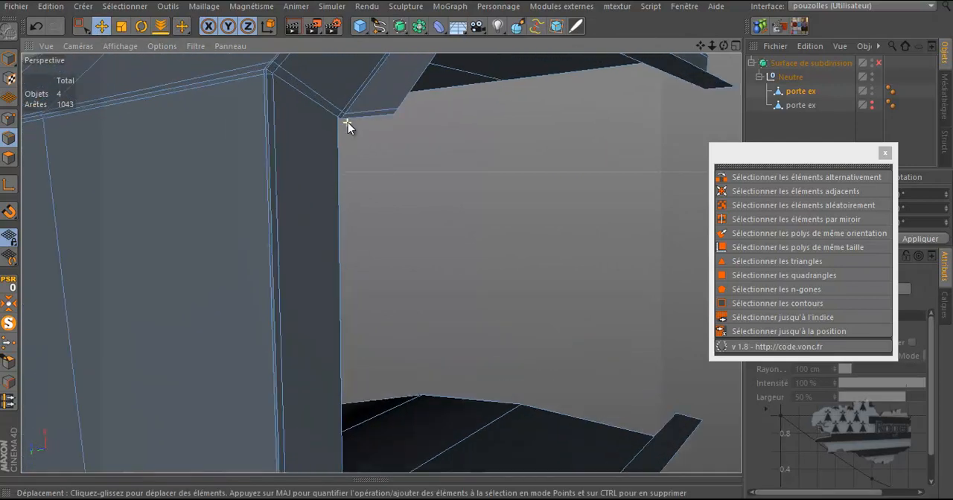
pyautogui.click(336, 118)
pyautogui.moveTo(724, 46); pyautogui.dragTo(478, 242)
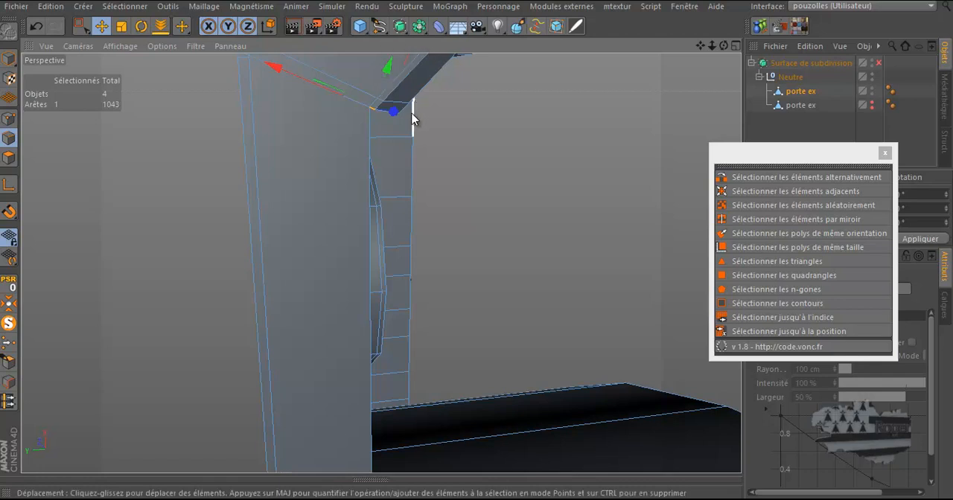
pyautogui.scroll(-5, 414, 115)
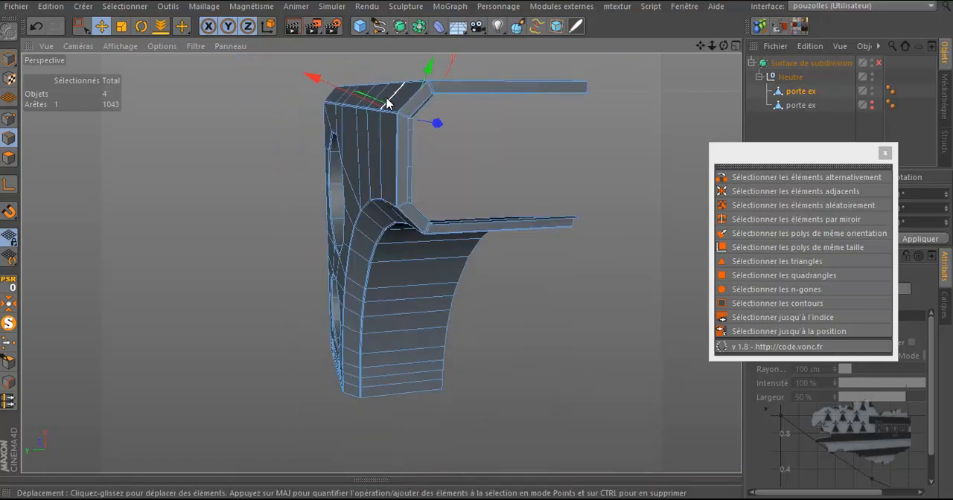
pyautogui.scroll(5, 406, 99)
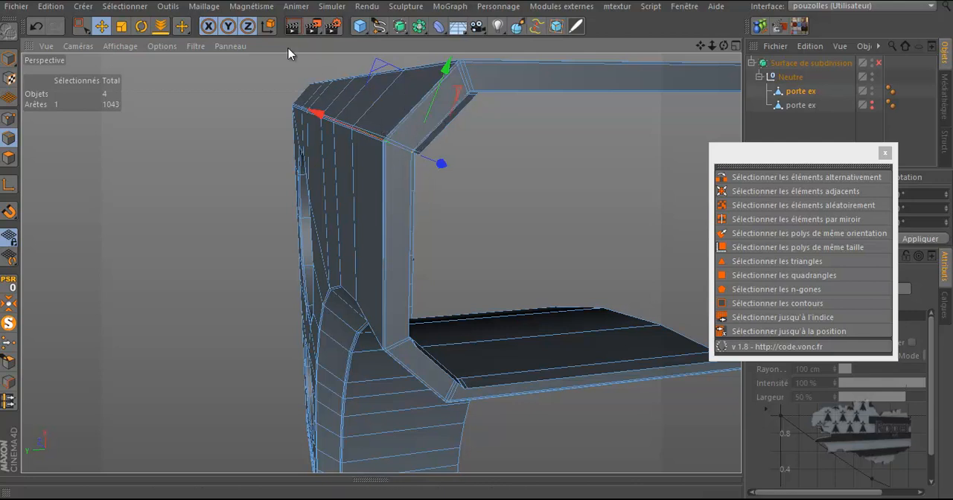
pyautogui.click(268, 28)
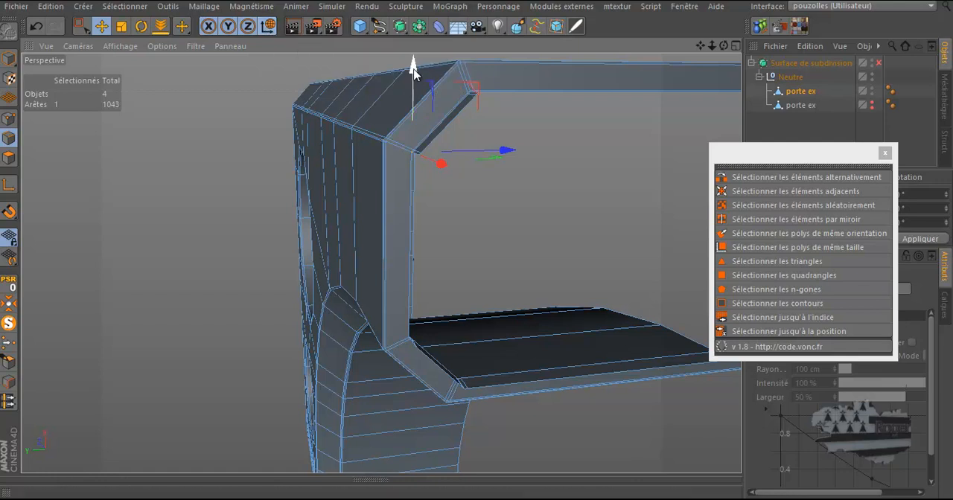
pyautogui.moveTo(413, 71); pyautogui.dragTo(413, 257)
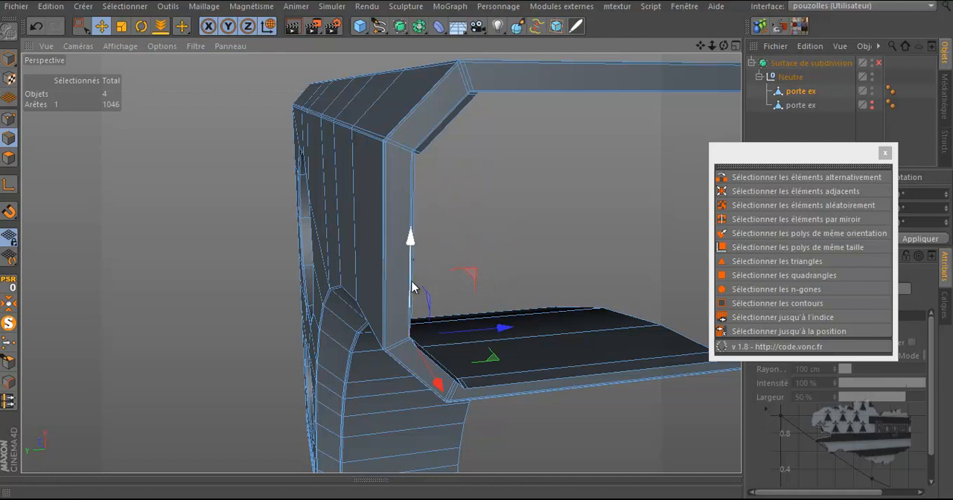
# Select the two vertices at the inner corner of the bottom arm and weld them into one point
pyautogui.scroll(3, 409, 341)
pyautogui.scroll(6, 408, 341)
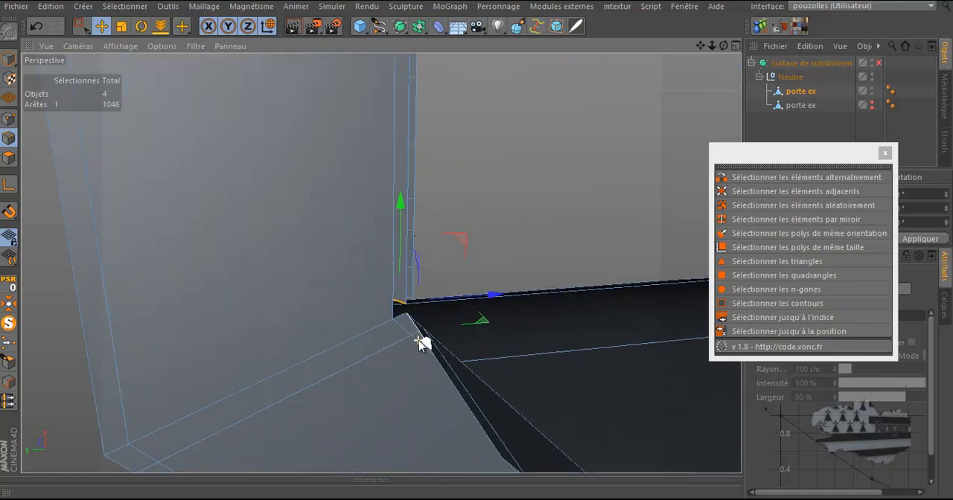
pyautogui.click(409, 319)
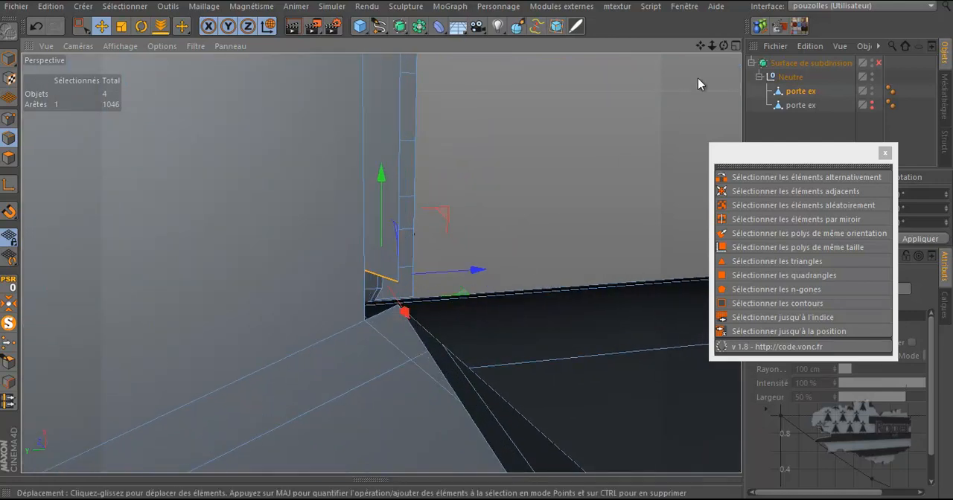
pyautogui.moveTo(723, 46); pyautogui.dragTo(148, 261)
pyautogui.click(9, 119)
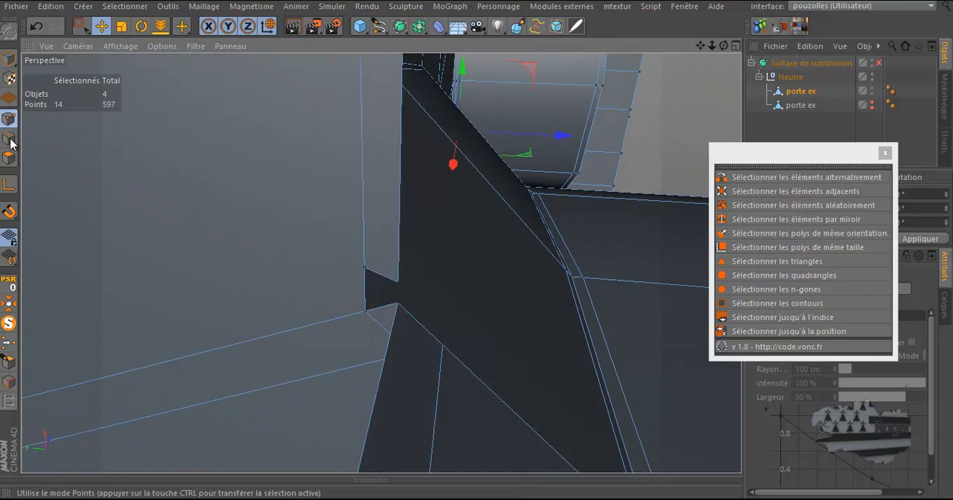
pyautogui.click(366, 274)
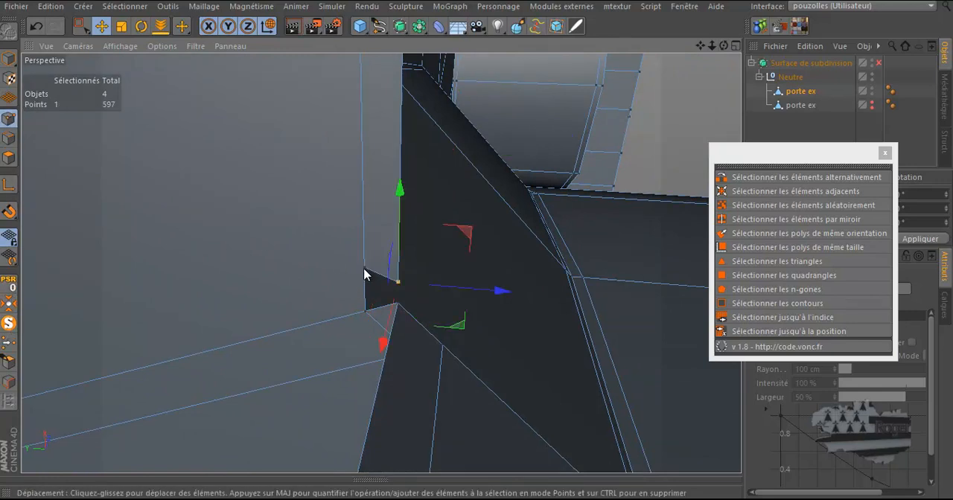
pyautogui.click(80, 27)
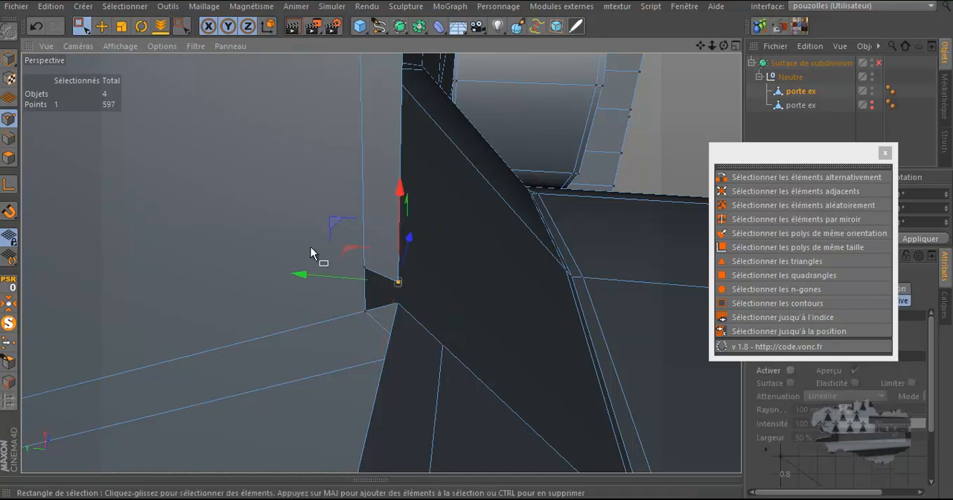
pyautogui.moveTo(374, 257); pyautogui.dragTo(325, 318)
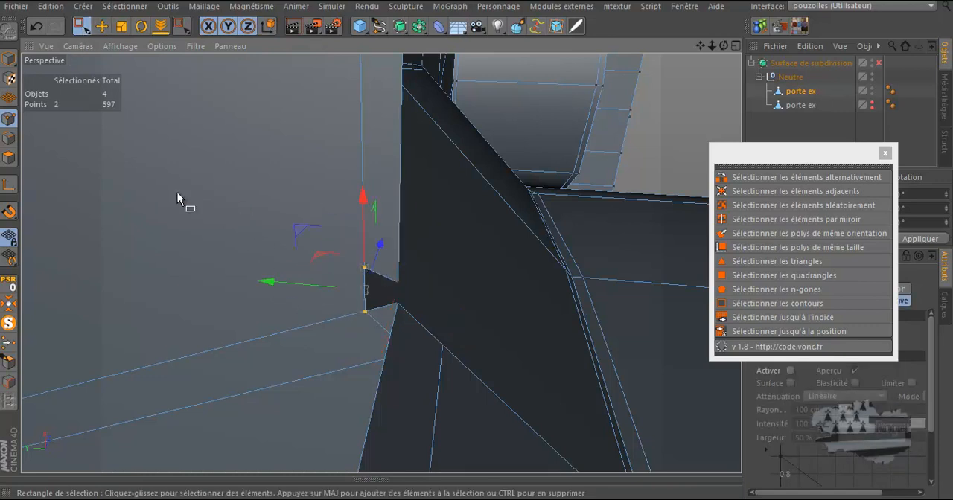
pyautogui.click(10, 344)
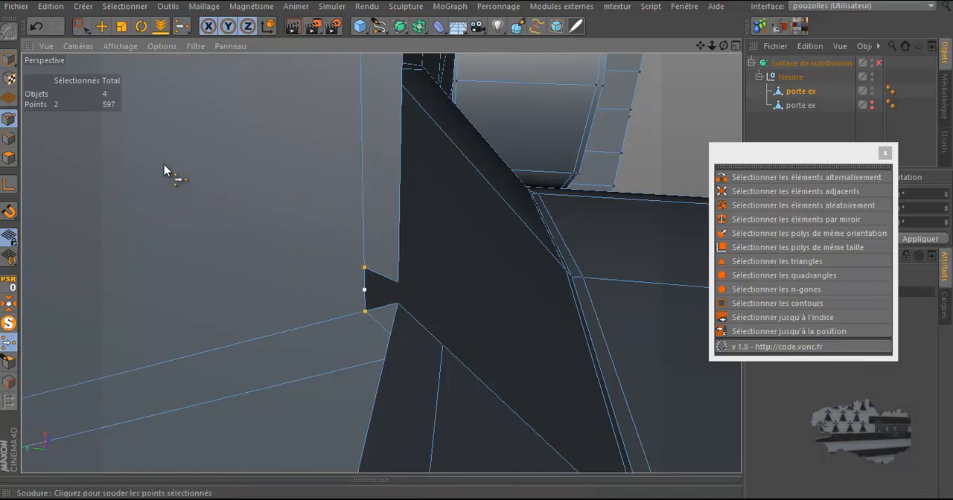
pyautogui.rightClick(163, 164)
pyautogui.click(242, 154)
pyautogui.click(365, 313)
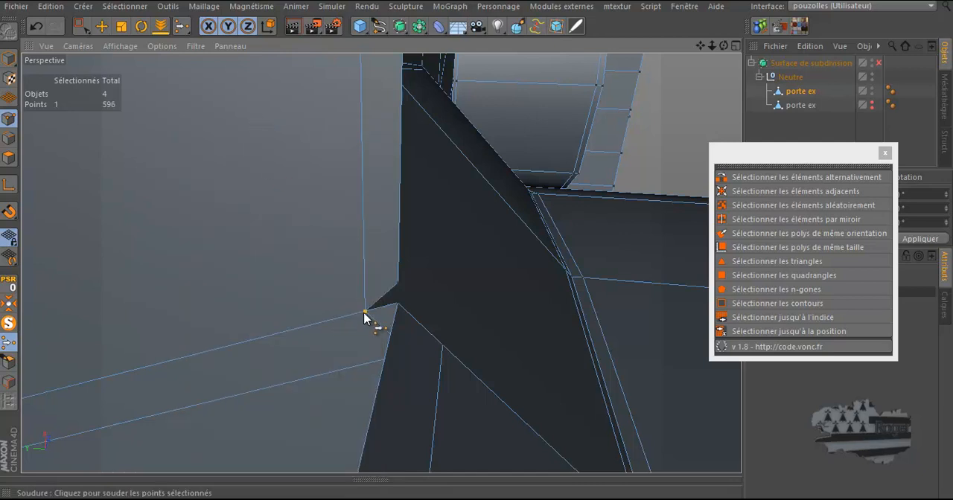
# Select the pair of stacked vertices at the inner corner and weld them together
pyautogui.press('space')
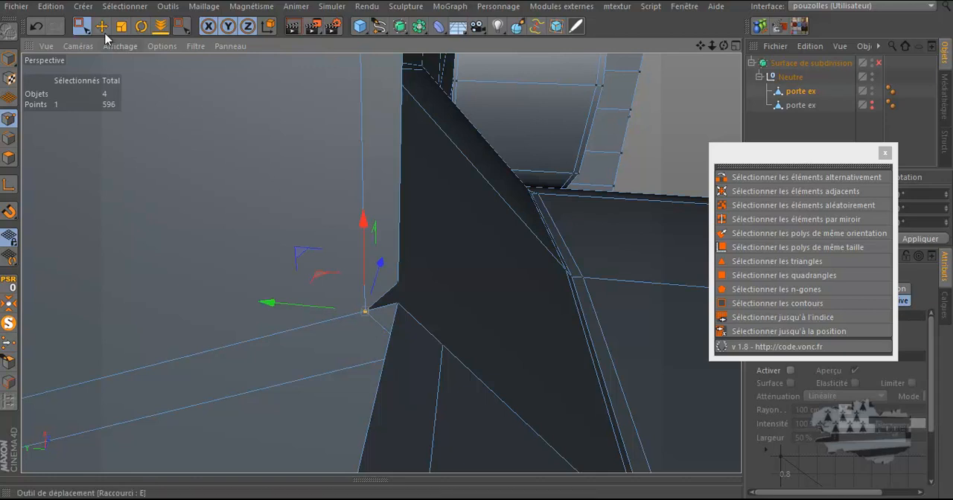
pyautogui.moveTo(410, 275); pyautogui.dragTo(394, 315)
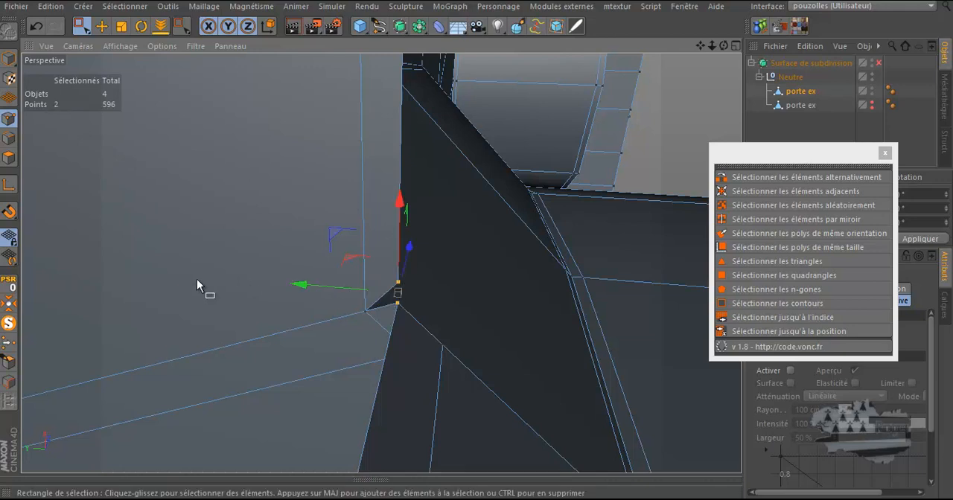
pyautogui.press('m')
pyautogui.press('q')
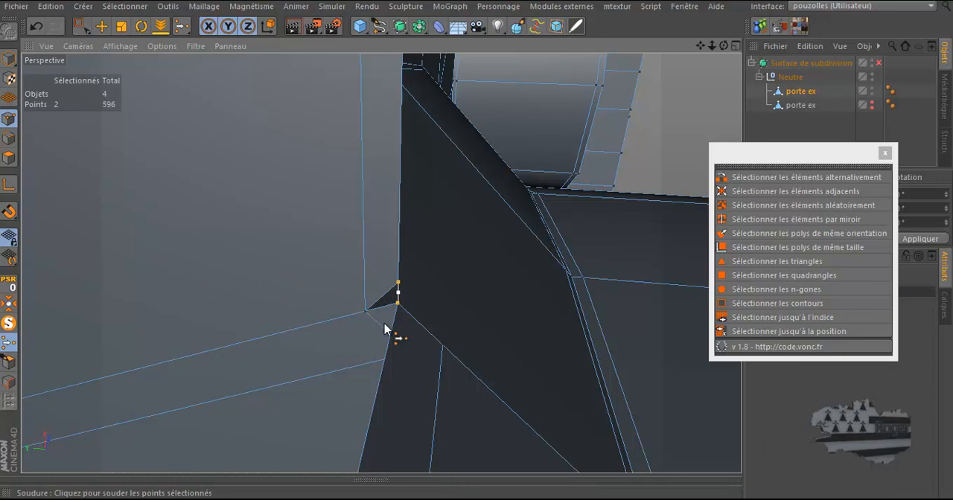
pyautogui.scroll(-6, 257, 321)
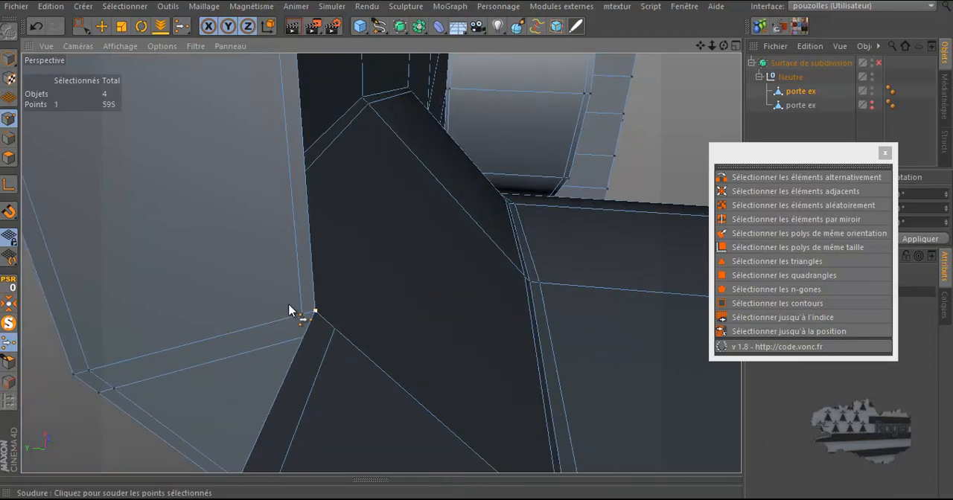
pyautogui.keyDown('alt'); pyautogui.moveTo(366, 268); pyautogui.dragTo(307, 333); pyautogui.keyUp('alt')
# Bridge the top and bottom inner edges of the opening to close the inner face
pyautogui.moveTo(724, 47); pyautogui.dragTo(470, 334)
pyautogui.scroll(6, 519, 209)
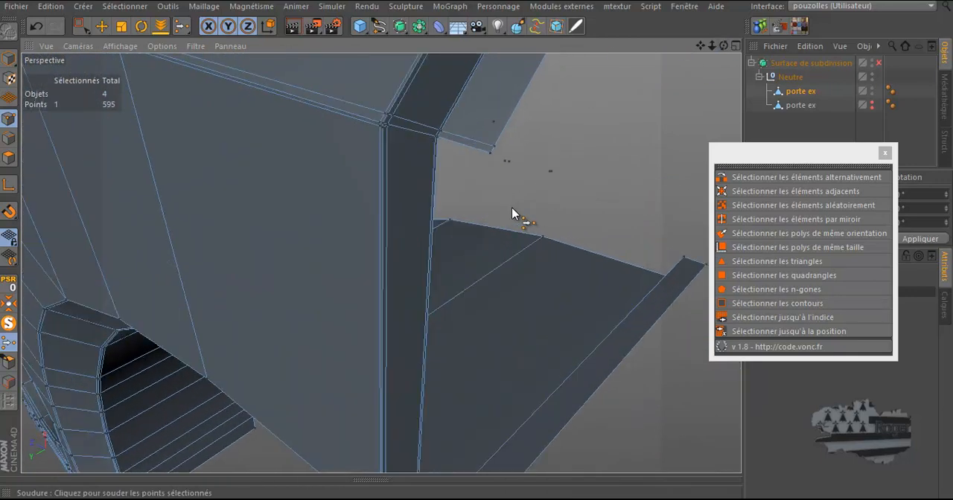
pyautogui.scroll(-2, 511, 207)
pyautogui.moveTo(726, 45); pyautogui.dragTo(479, 245)
pyautogui.rightClick(562, 213)
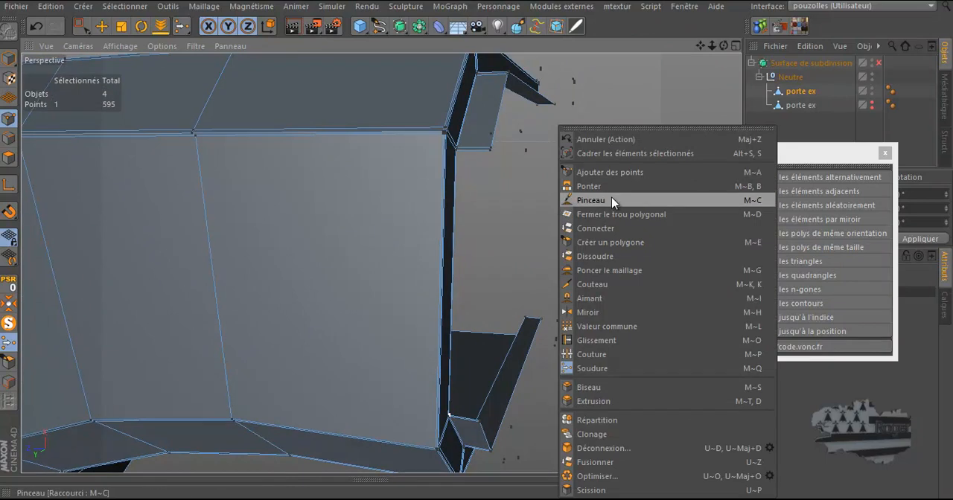
pyautogui.click(605, 187)
pyautogui.click(9, 138)
pyautogui.moveTo(481, 156); pyautogui.dragTo(462, 419)
pyautogui.scroll(5, 462, 421)
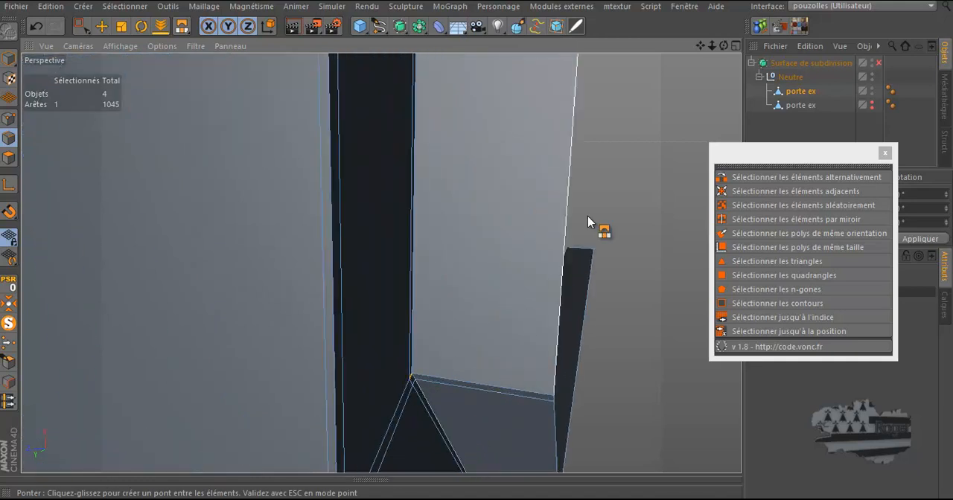
pyautogui.moveTo(724, 45); pyautogui.dragTo(475, 243)
pyautogui.scroll(-5, 551, 168)
pyautogui.scroll(-6, 639, 309)
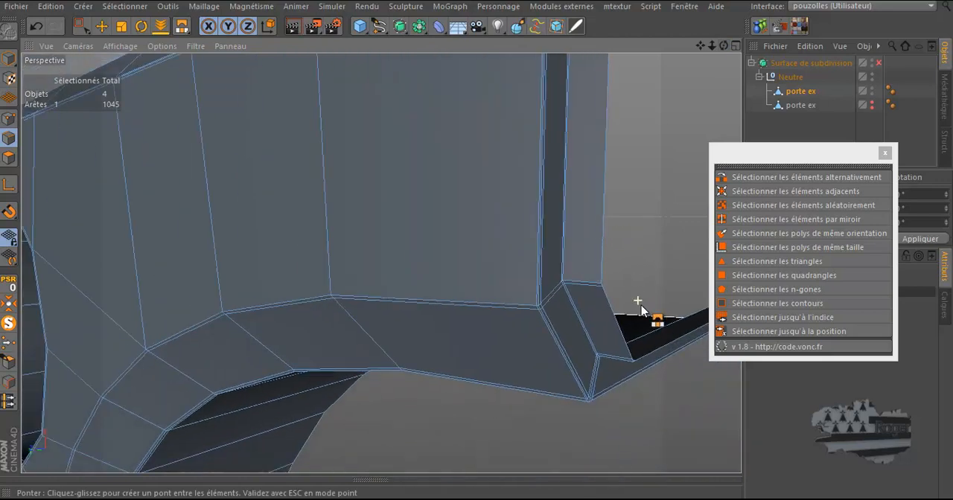
# Select the n-gon polygons and knife-cut across the top of the inner face to the opposite corner
pyautogui.click(13, 157)
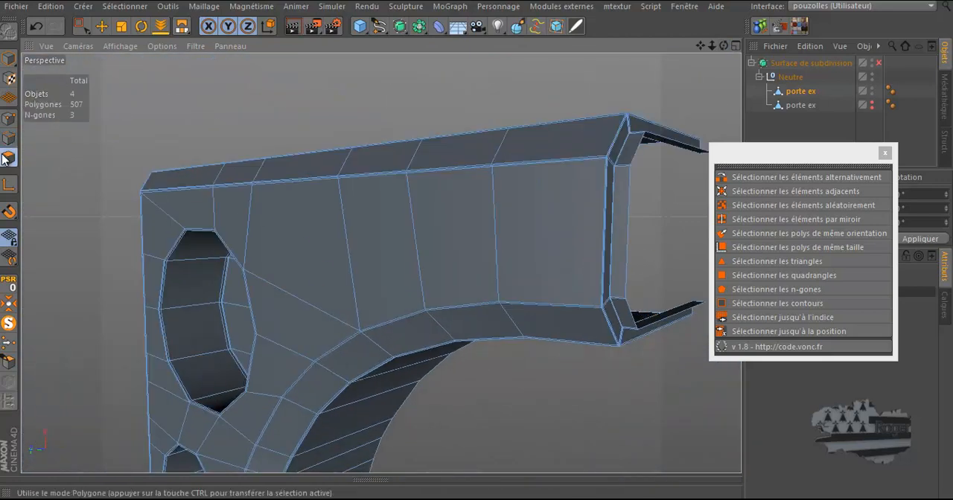
pyautogui.click(101, 26)
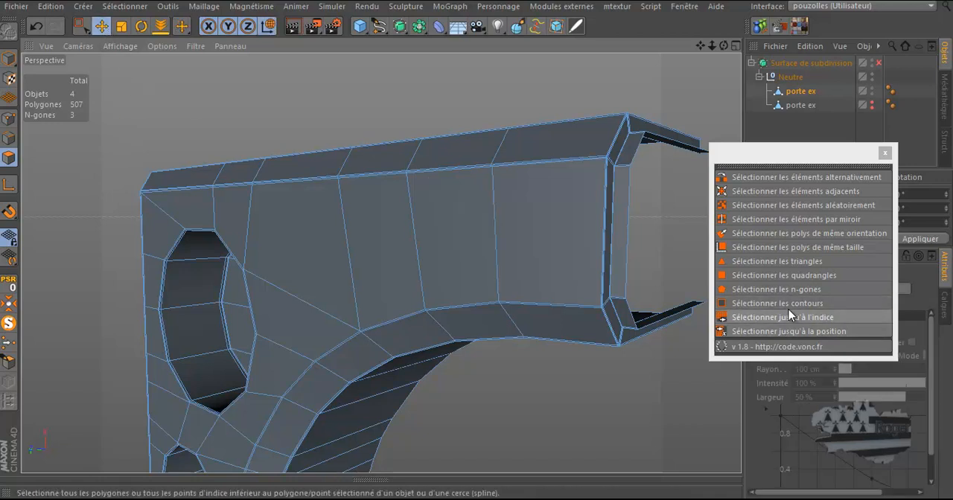
pyautogui.click(793, 291)
pyautogui.scroll(-1, 659, 229)
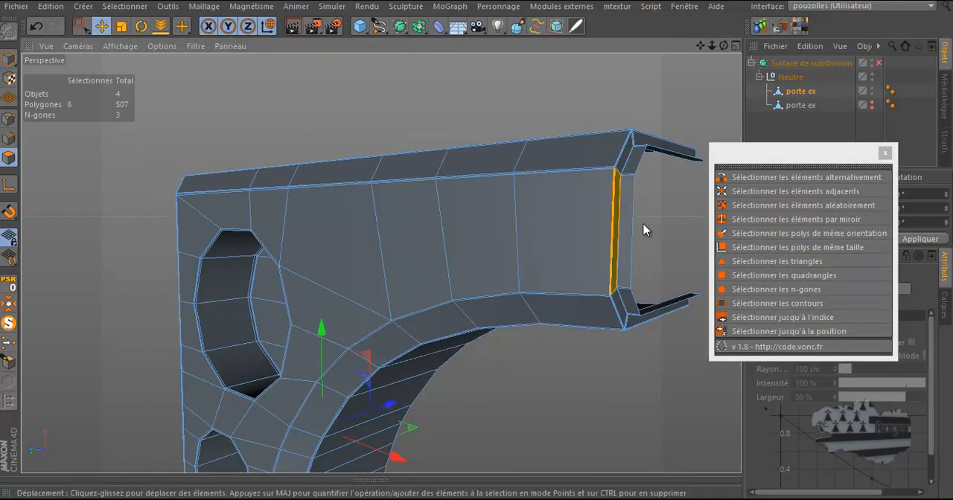
pyautogui.scroll(6, 644, 231)
pyautogui.scroll(4, 616, 193)
pyautogui.moveTo(724, 47); pyautogui.dragTo(477, 243)
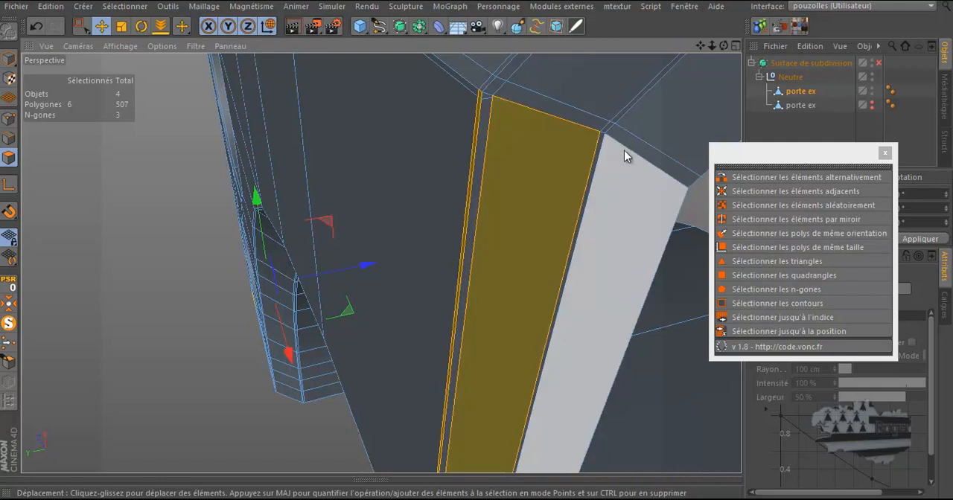
pyautogui.keyDown('alt'); pyautogui.moveTo(523, 130); pyautogui.dragTo(517, 123); pyautogui.keyUp('alt')
pyautogui.moveTo(725, 46); pyautogui.dragTo(478, 247)
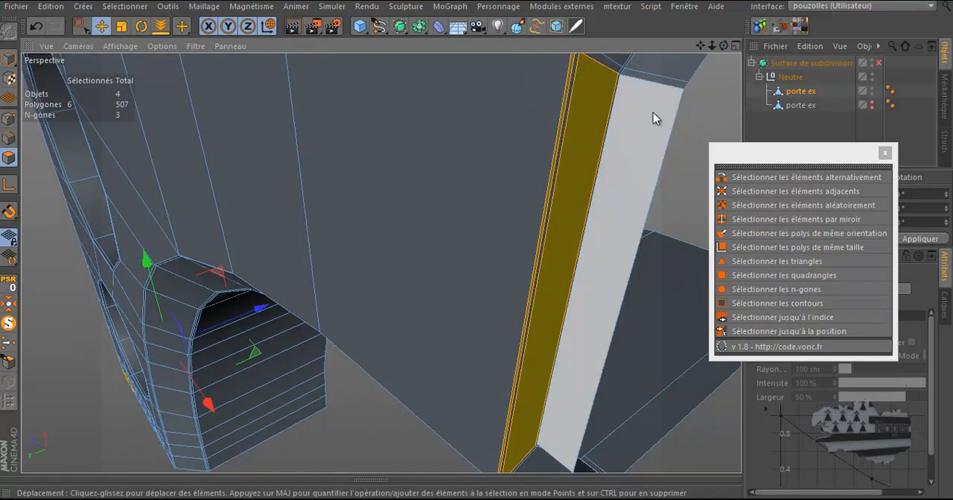
pyautogui.scroll(-3, 579, 158)
pyautogui.scroll(6, 612, 94)
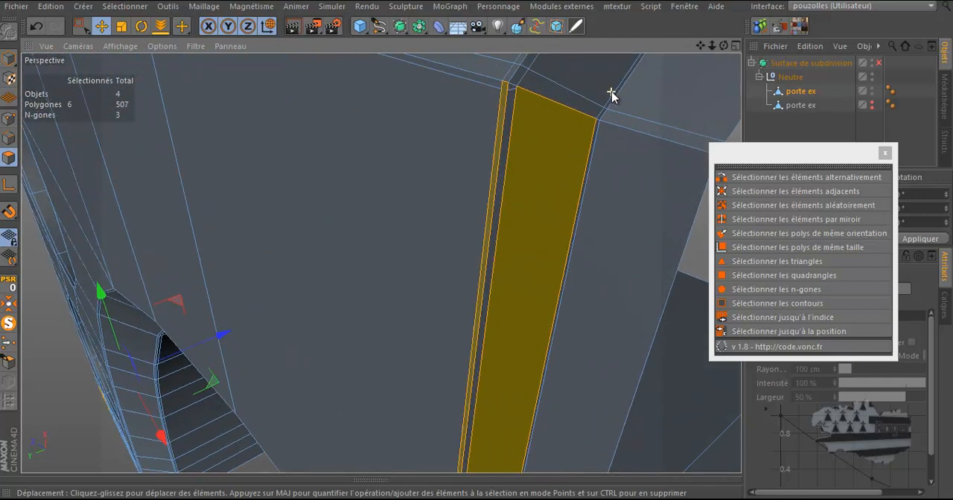
pyautogui.scroll(2, 612, 94)
pyautogui.press('k')
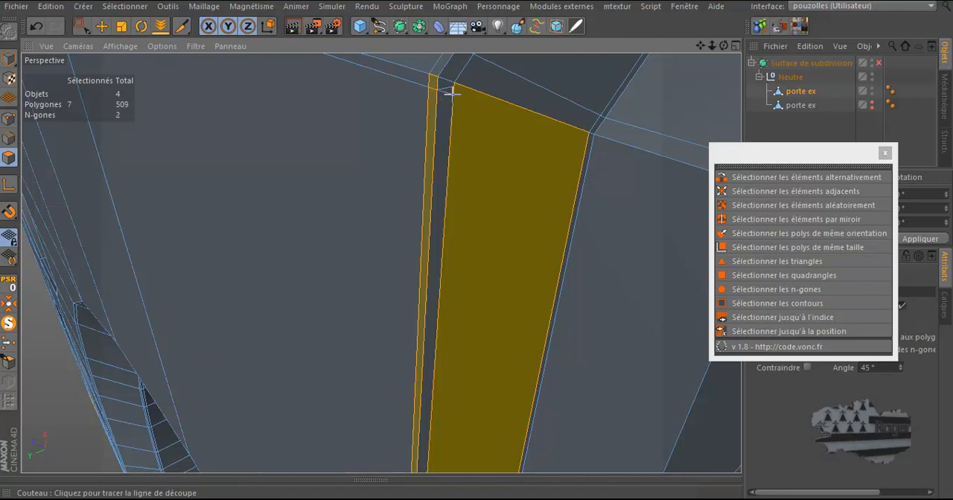
pyautogui.moveTo(452, 92); pyautogui.dragTo(586, 136)
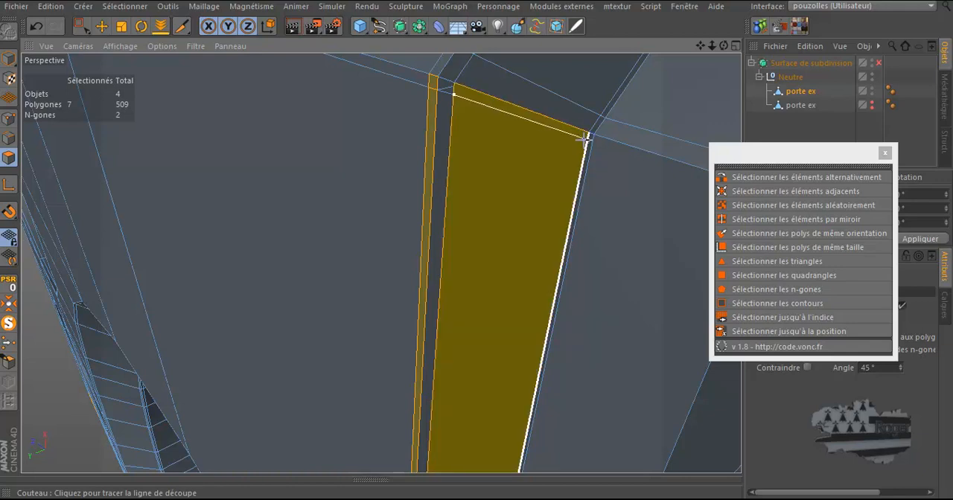
pyautogui.click(585, 142)
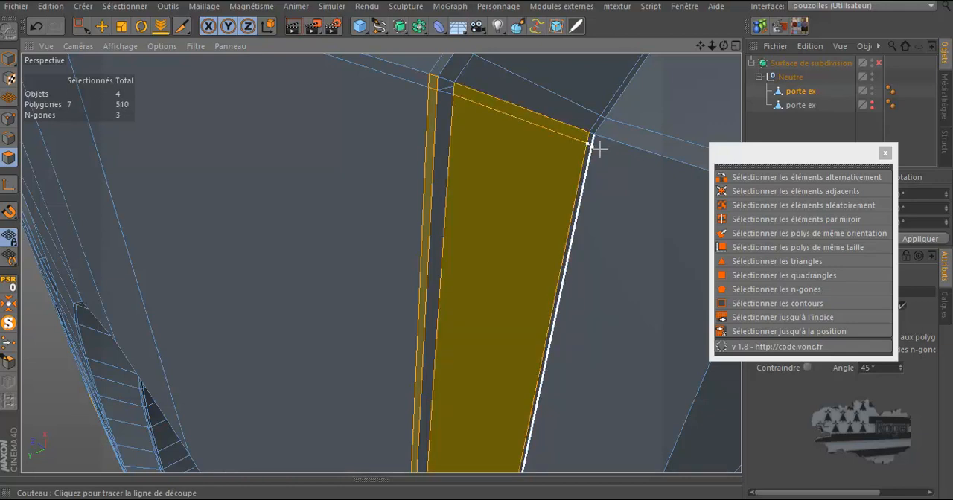
pyautogui.click(600, 149)
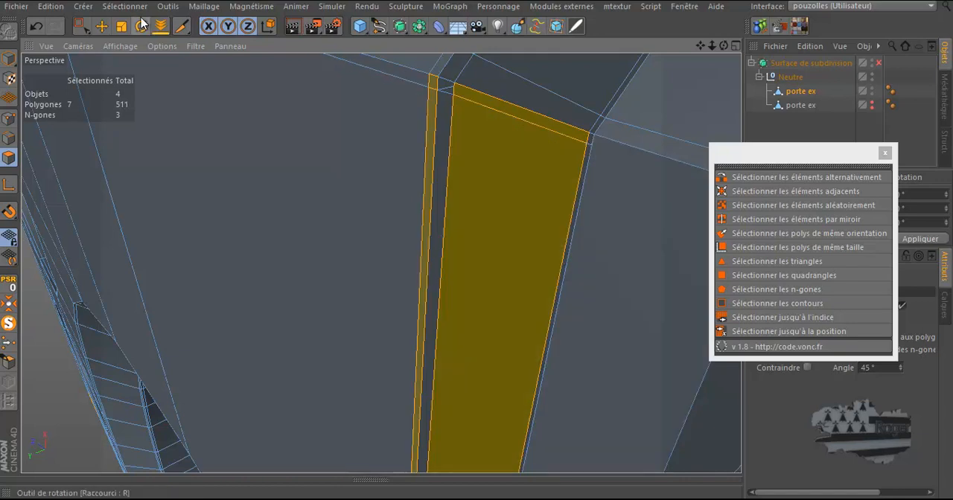
# Select the short edge at the top of the inner face and dissolve it
pyautogui.click(101, 26)
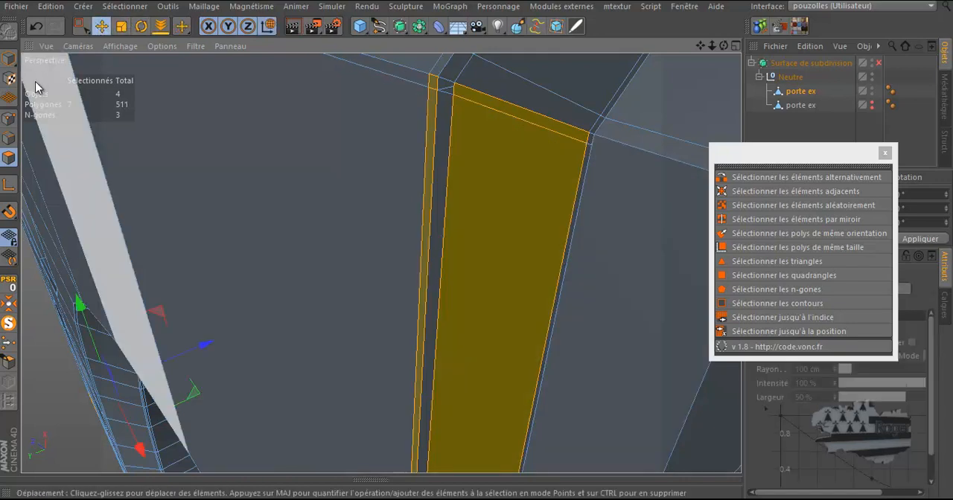
pyautogui.click(12, 139)
pyautogui.click(447, 90)
pyautogui.rightClick(449, 93)
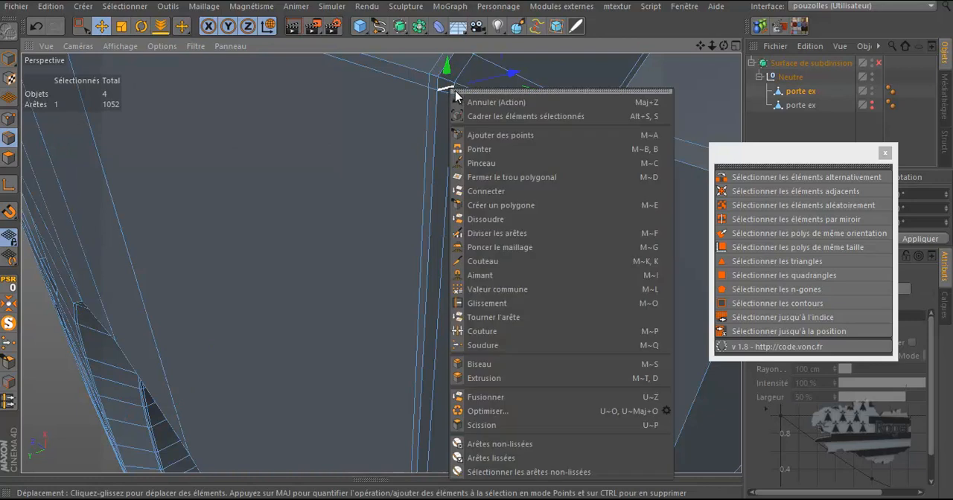
pyautogui.click(488, 216)
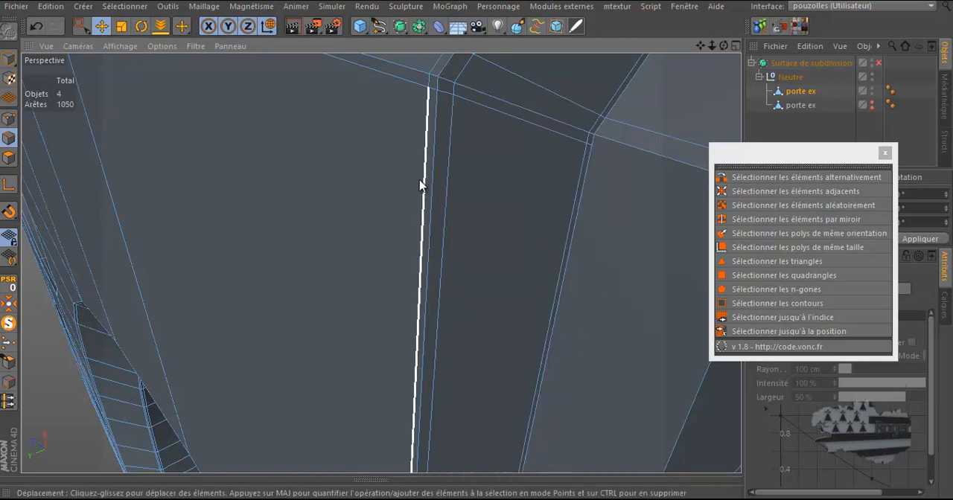
pyautogui.scroll(-4, 419, 142)
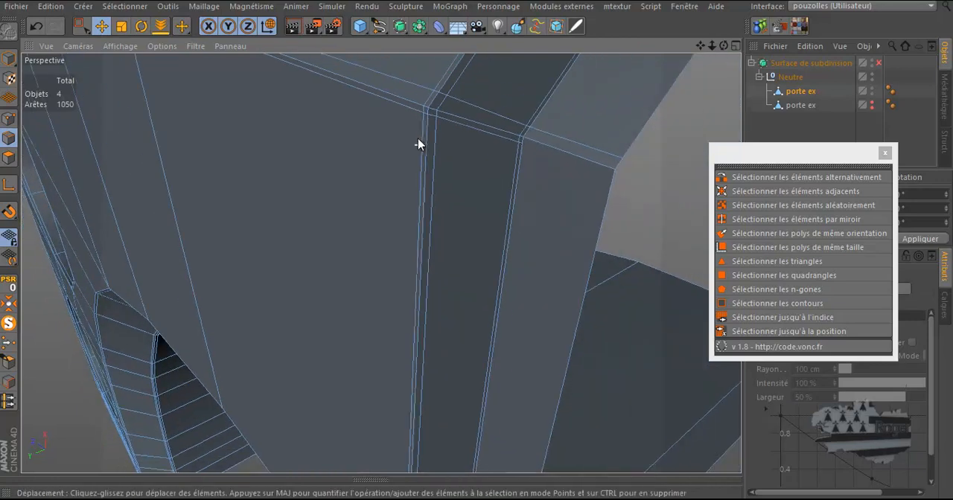
# Knife-cut from the inner corner vertex across the adjacent face to its outer edge
pyautogui.moveTo(724, 45)
pyautogui.mouseDown()
pyautogui.moveTo(479, 244)
pyautogui.moveTo(725, 45)
pyautogui.mouseUp()
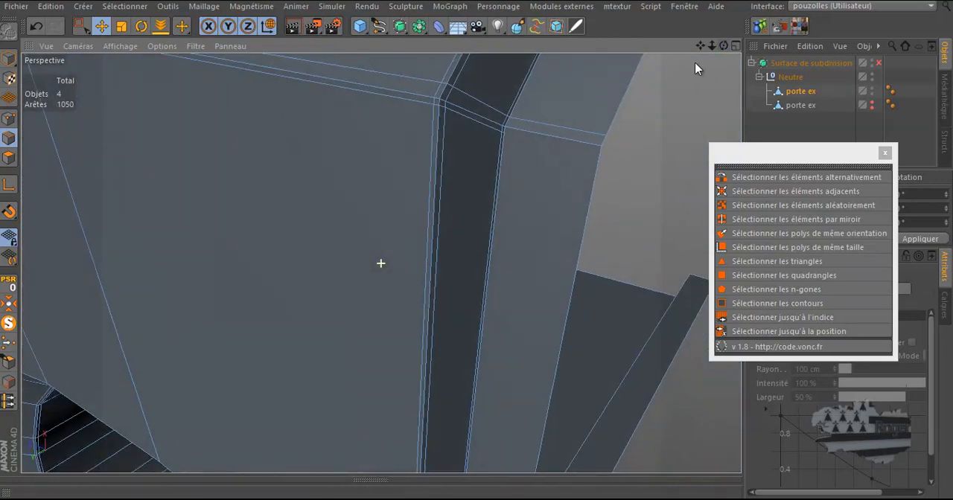
pyautogui.press('k')
pyautogui.click(505, 132)
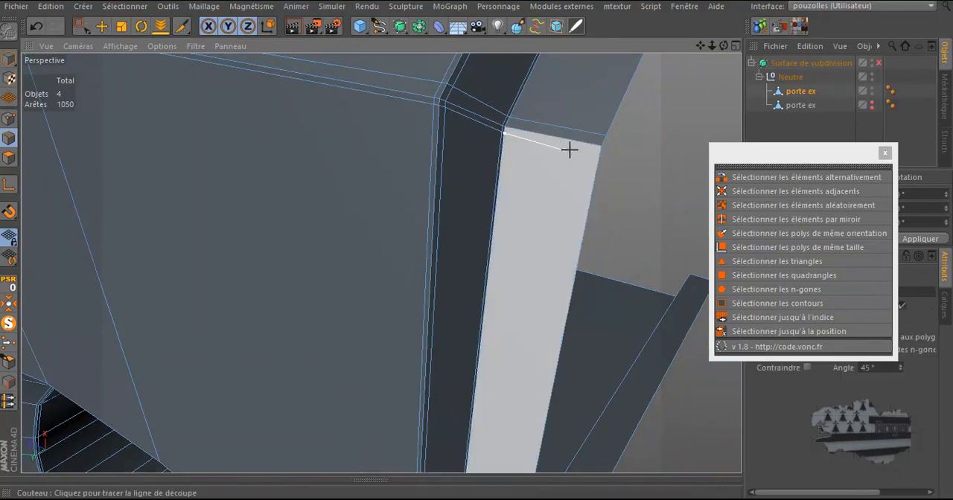
pyautogui.click(617, 154)
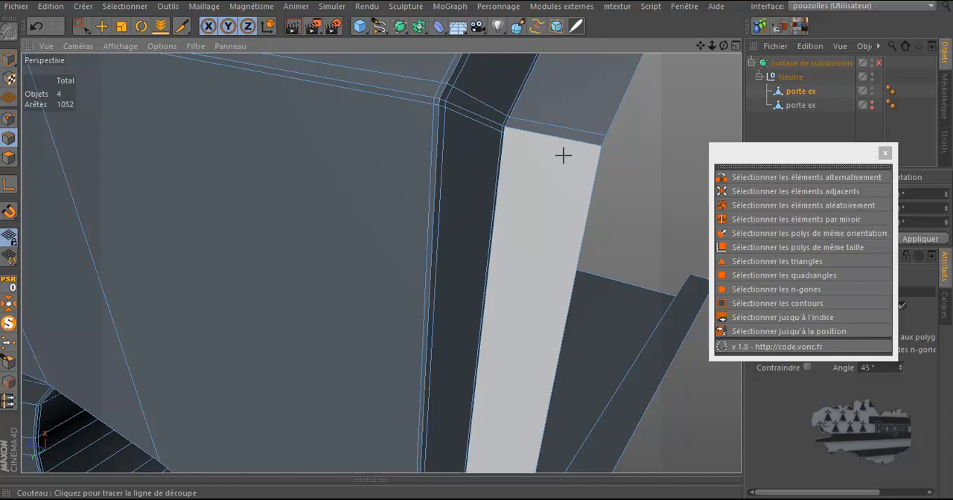
pyautogui.scroll(3, 506, 119)
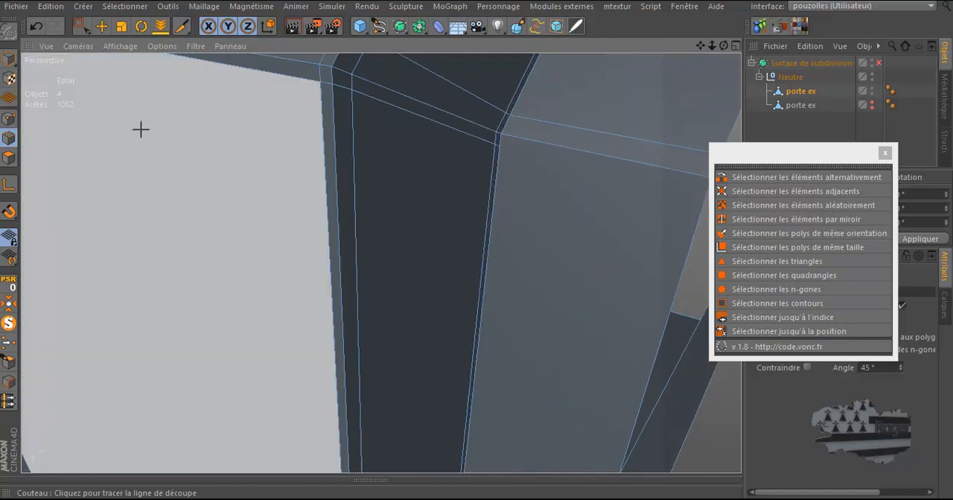
pyautogui.click(8, 121)
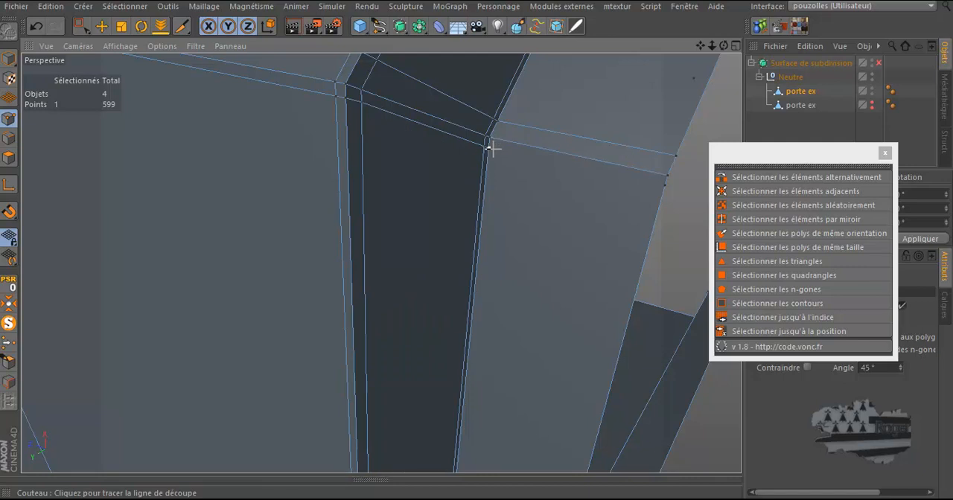
pyautogui.moveTo(489, 149); pyautogui.dragTo(665, 184)
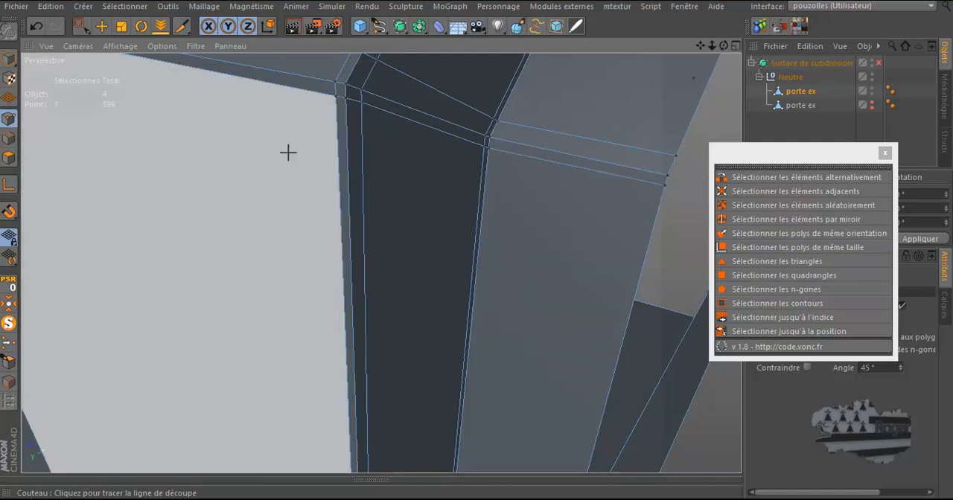
# Select the overlapping points at the knife-cut corner of the inner face and weld them into one
pyautogui.click(78, 31)
pyautogui.moveTo(677, 177); pyautogui.dragTo(650, 200)
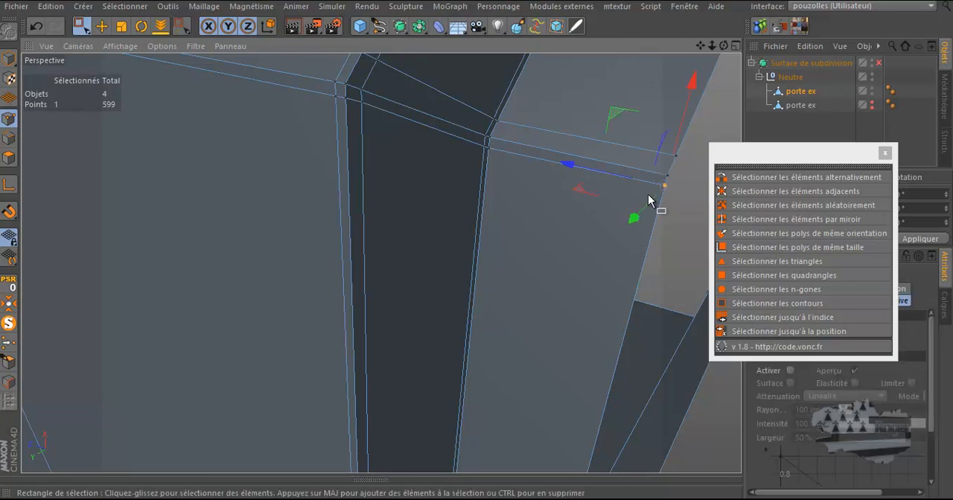
pyautogui.click(483, 151)
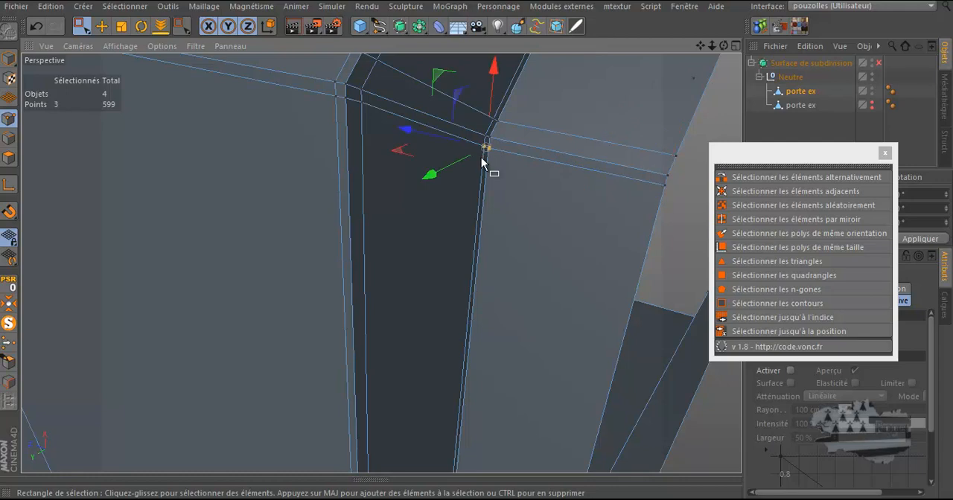
pyautogui.scroll(5, 488, 151)
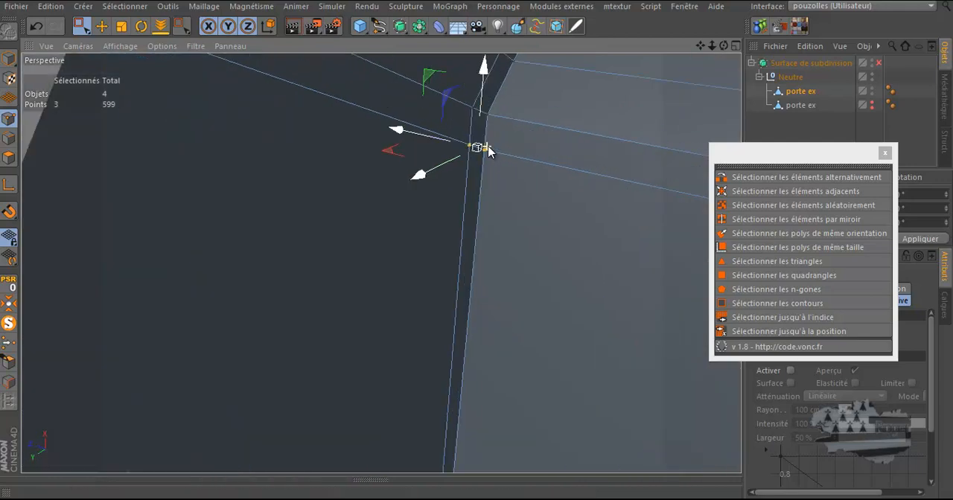
pyautogui.scroll(-5, 495, 145)
pyautogui.scroll(5, 492, 145)
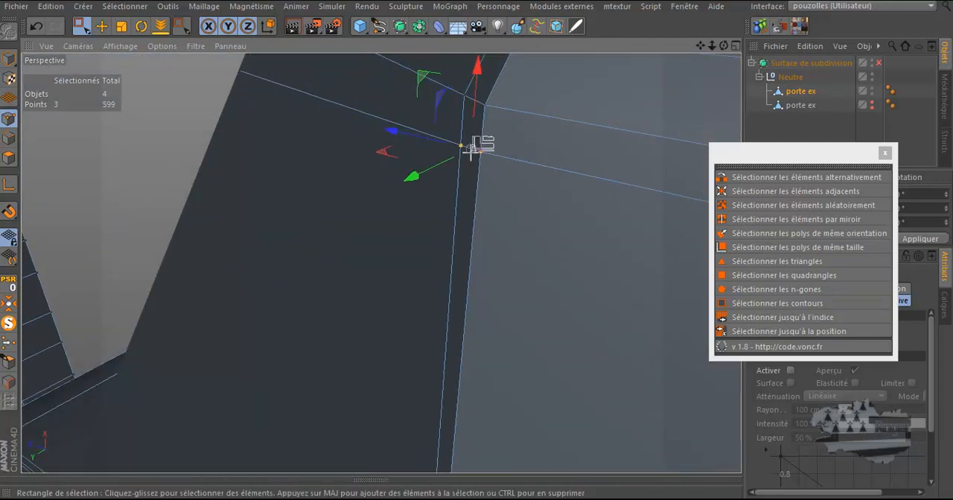
pyautogui.moveTo(464, 169); pyautogui.dragTo(467, 171)
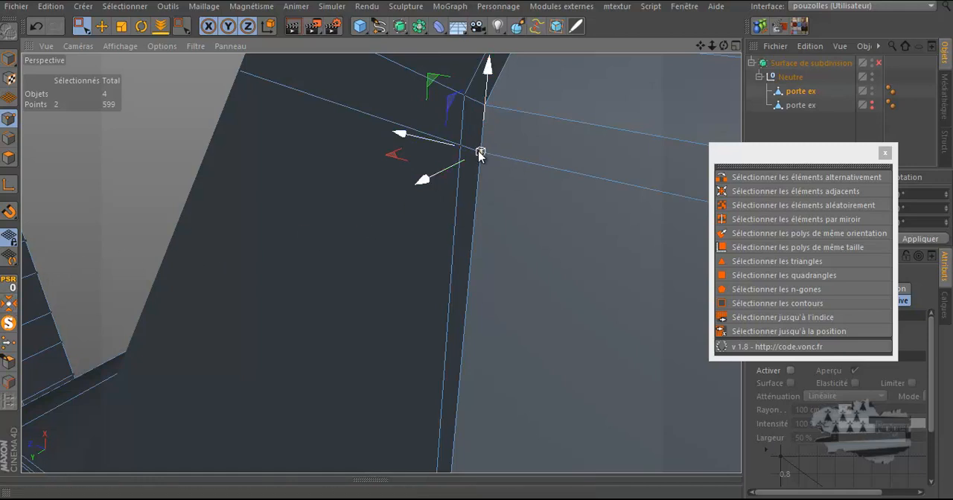
pyautogui.click(9, 342)
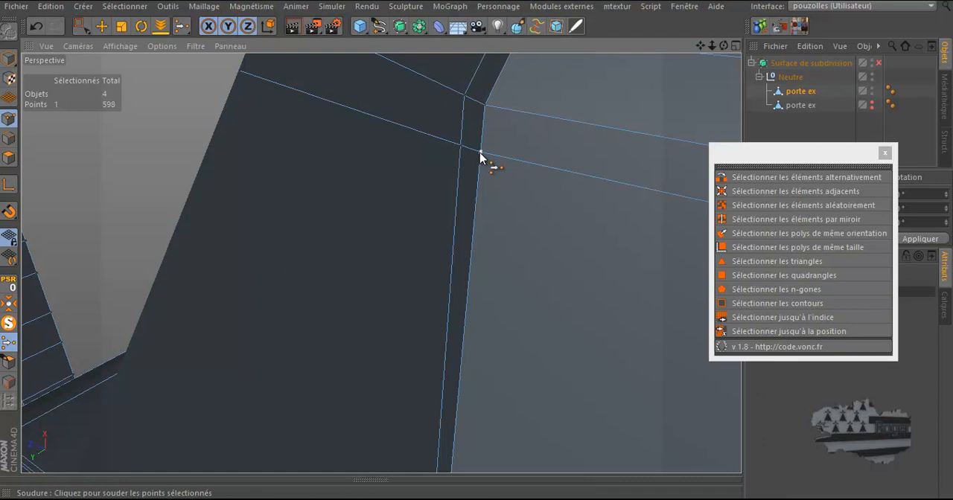
# Deselect everything and run Optimize on the mesh to clean up stray points
pyautogui.scroll(-6, 481, 154)
pyautogui.scroll(-5, 481, 153)
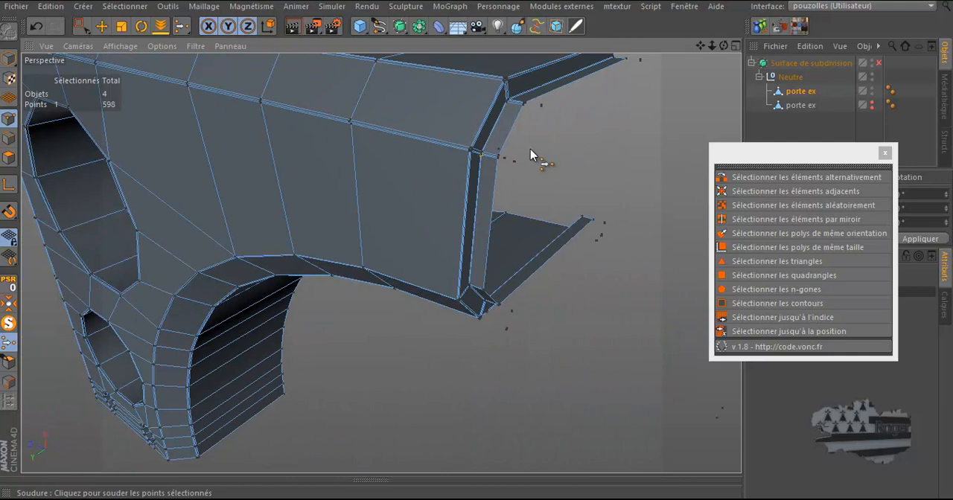
pyautogui.click(102, 26)
pyautogui.click(633, 141)
pyautogui.rightClick(612, 127)
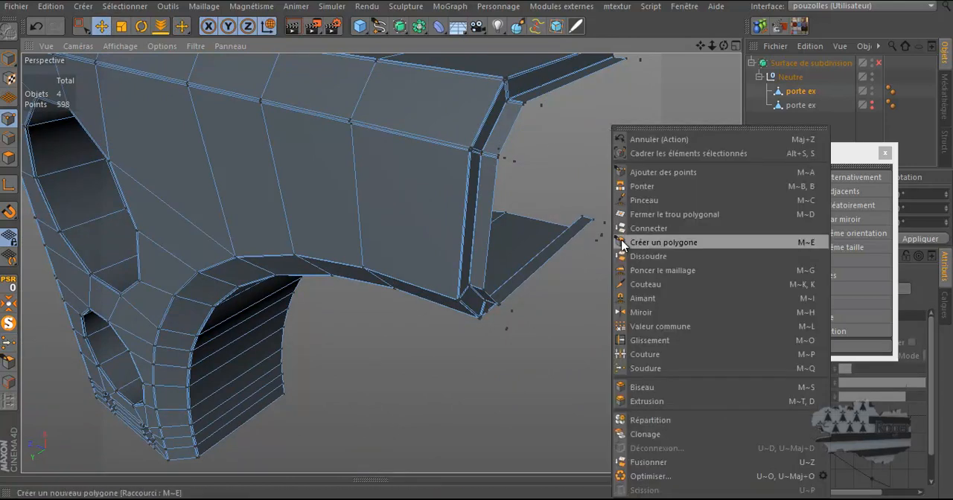
pyautogui.click(650, 477)
# Switch to polygon mode, select all n-gons, and examine the selected n-gon at the bottom of the frame
pyautogui.scroll(1, 475, 222)
pyautogui.scroll(-2, 512, 218)
pyautogui.click(9, 158)
pyautogui.click(645, 268)
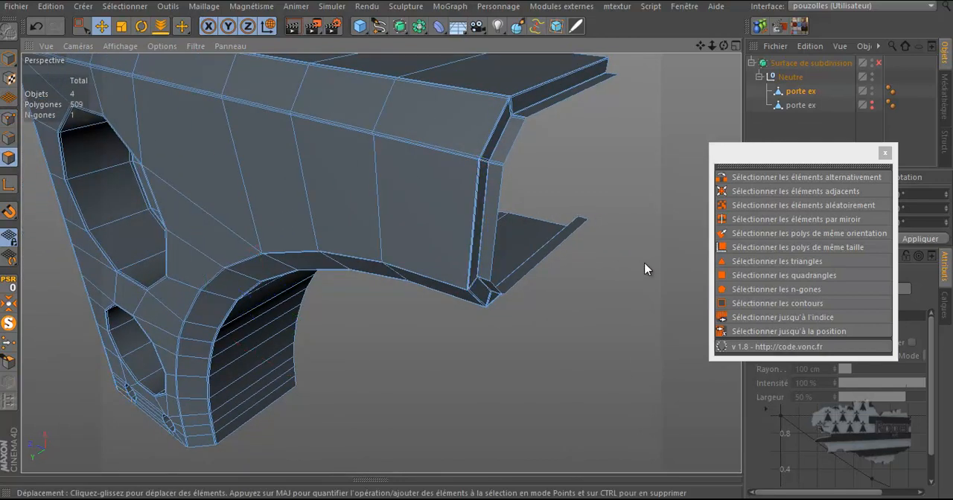
pyautogui.click(803, 291)
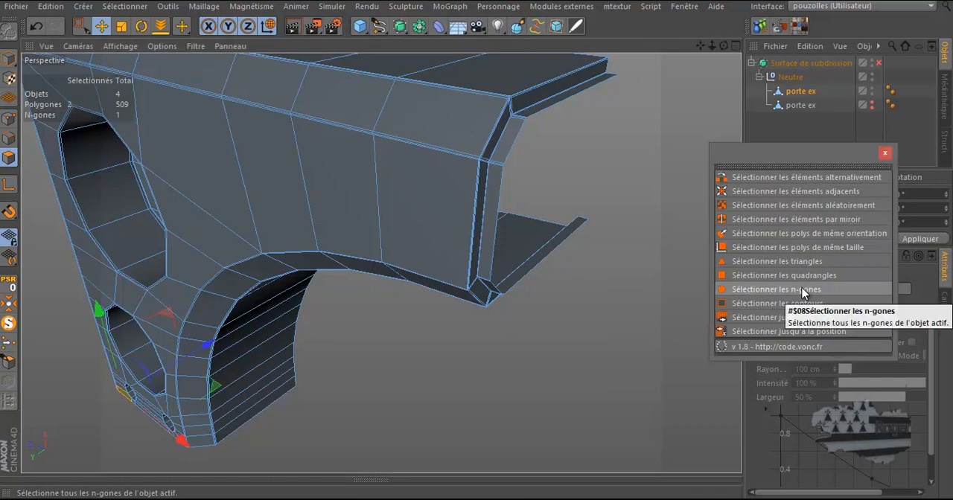
pyautogui.keyDown('alt'); pyautogui.moveTo(536, 159); pyautogui.dragTo(583, 168); pyautogui.keyUp('alt')
pyautogui.scroll(-2, 313, 270)
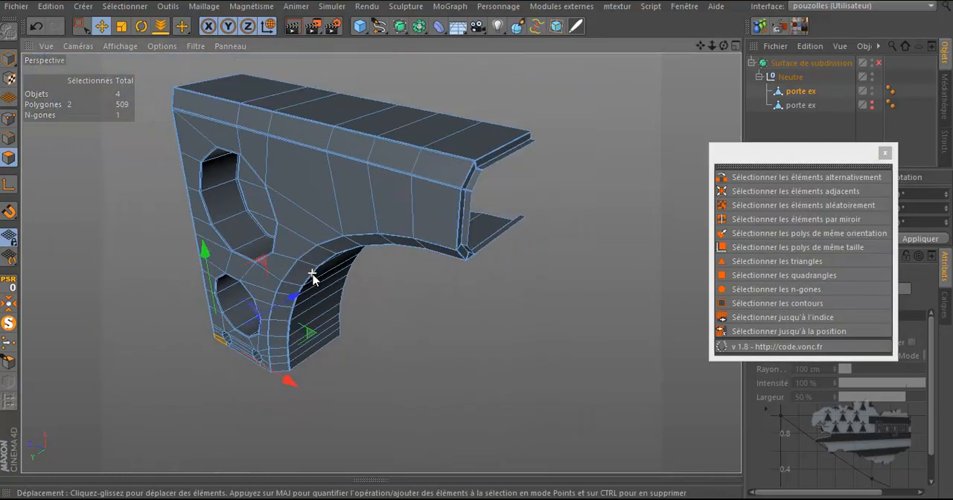
pyautogui.moveTo(724, 46); pyautogui.dragTo(478, 241)
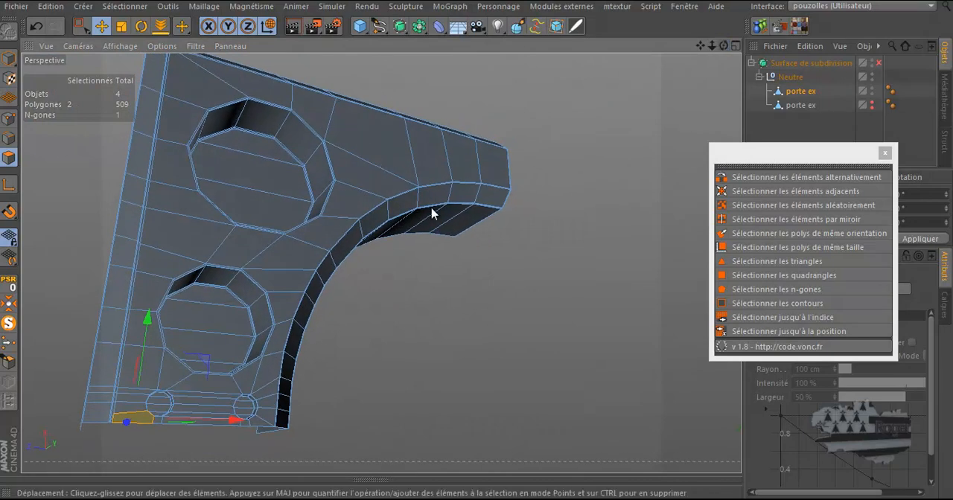
pyautogui.scroll(4, 111, 434)
pyautogui.scroll(4, 172, 420)
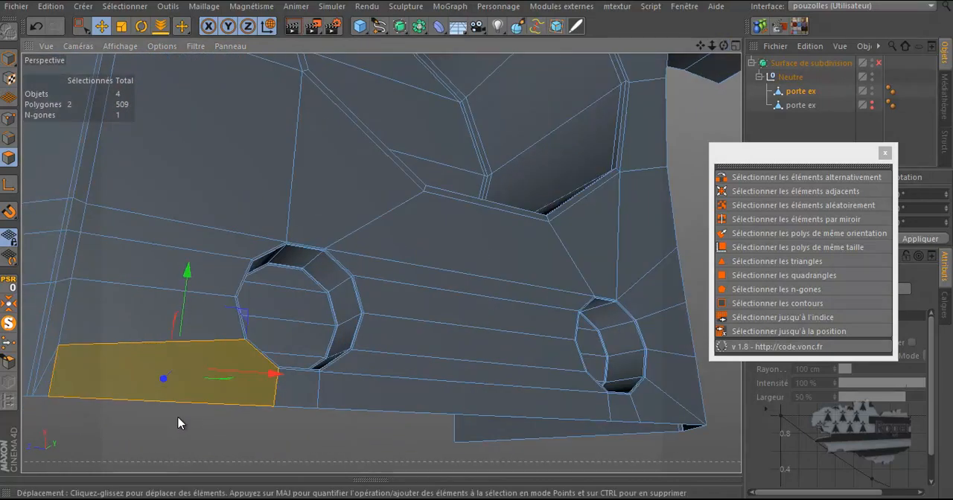
pyautogui.scroll(-4, 297, 369)
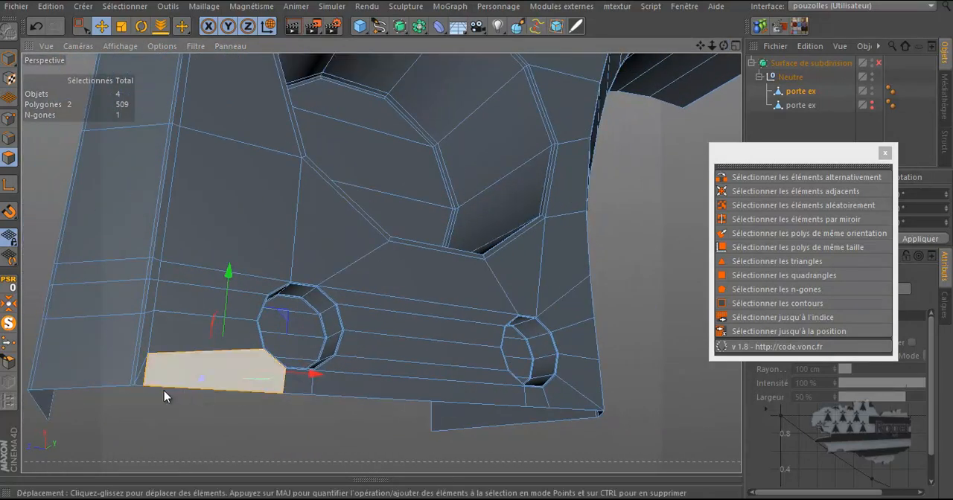
pyautogui.scroll(4, 149, 394)
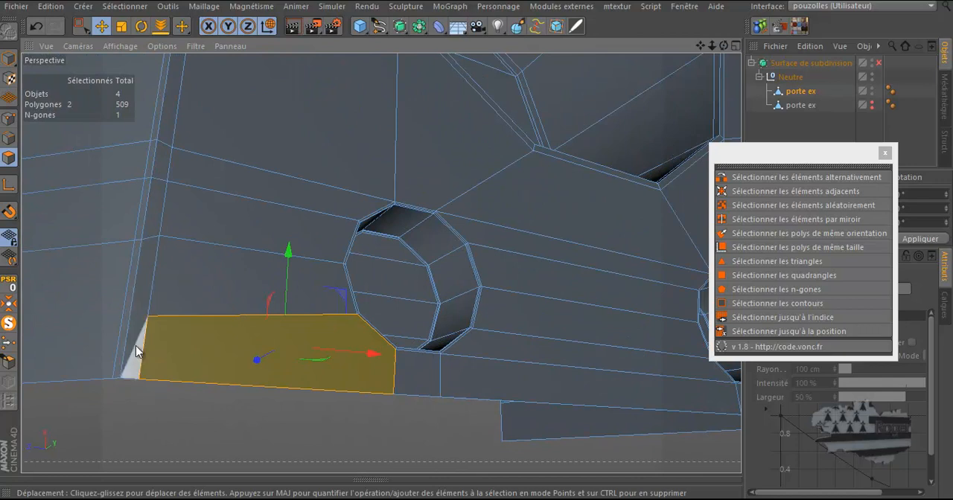
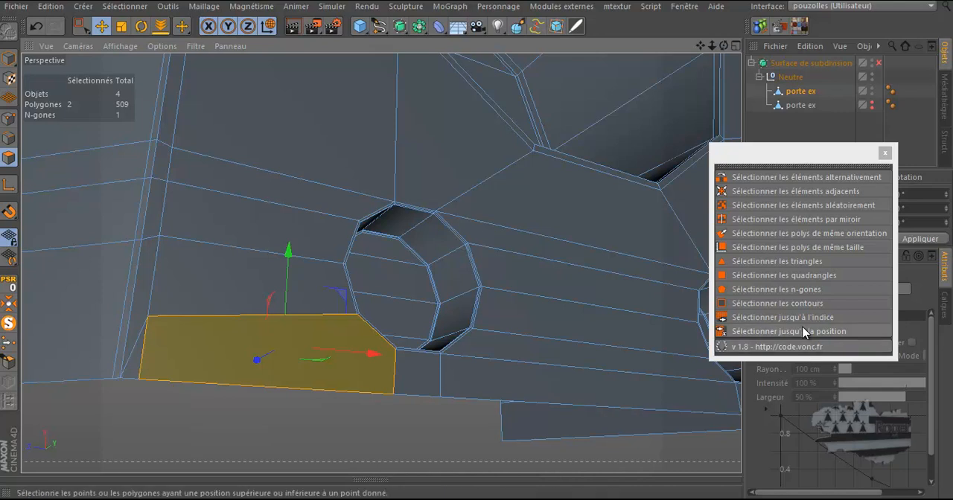
# Dissolve the vertical edge at the lower-left corner of the front face in edge mode
pyautogui.click(798, 261)
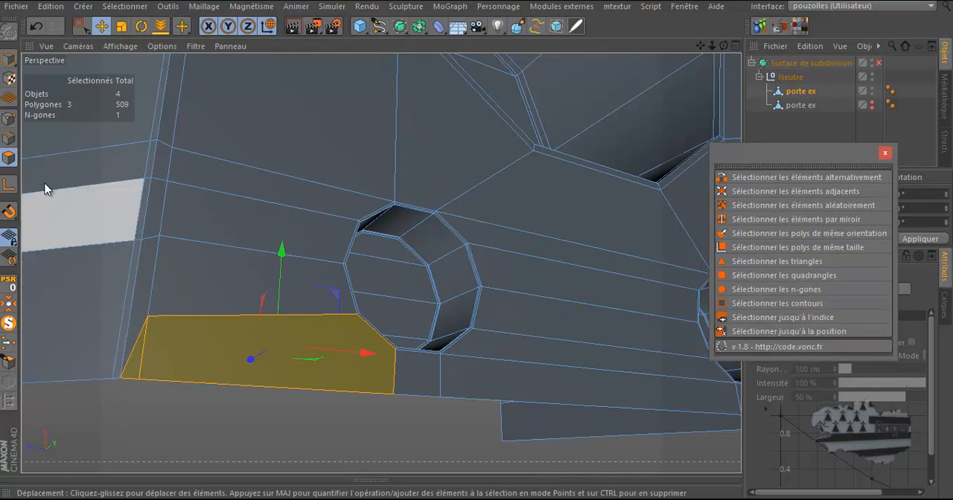
pyautogui.click(8, 138)
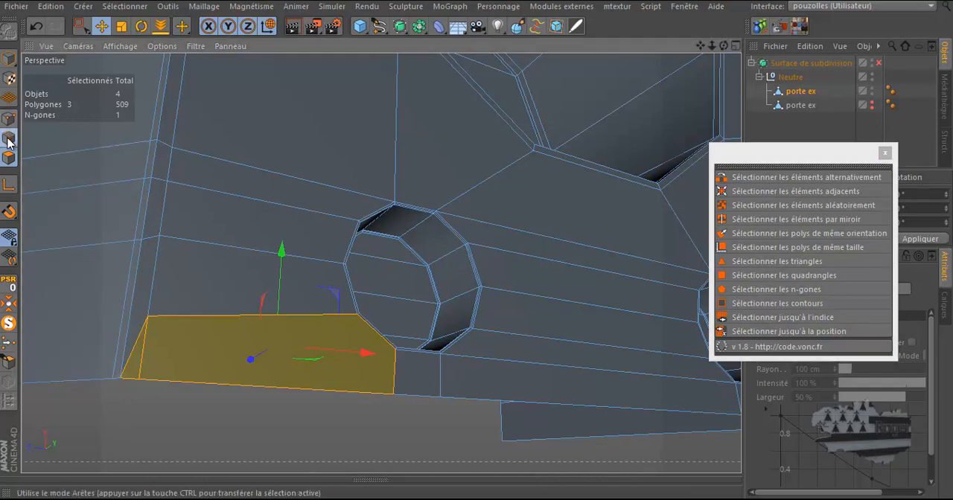
pyautogui.click(132, 353)
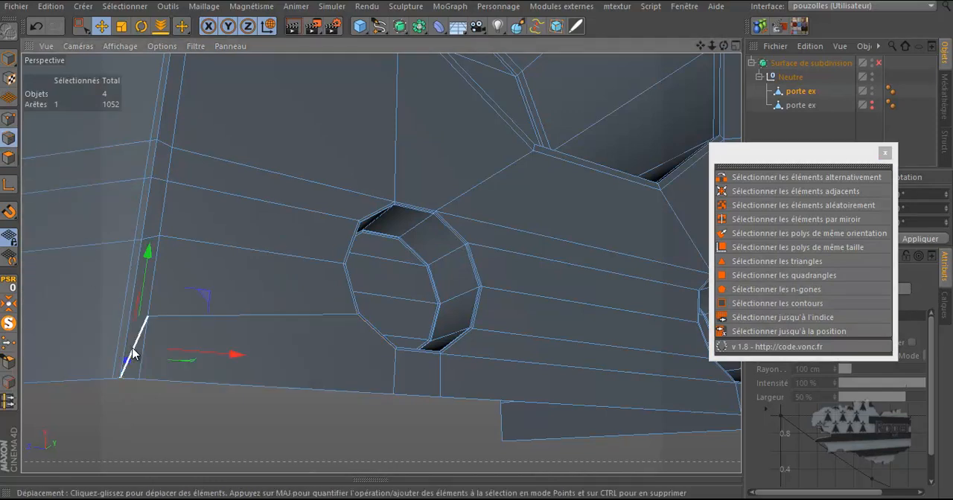
pyautogui.rightClick(132, 353)
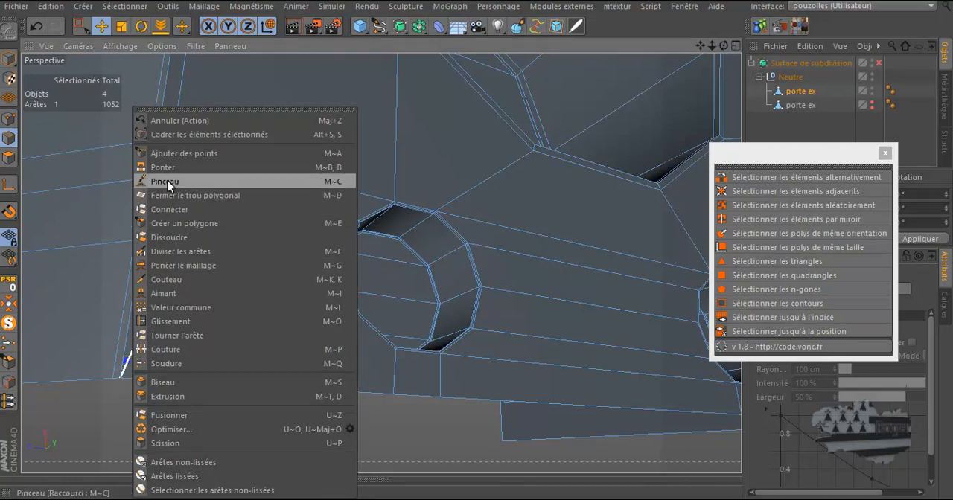
pyautogui.click(171, 240)
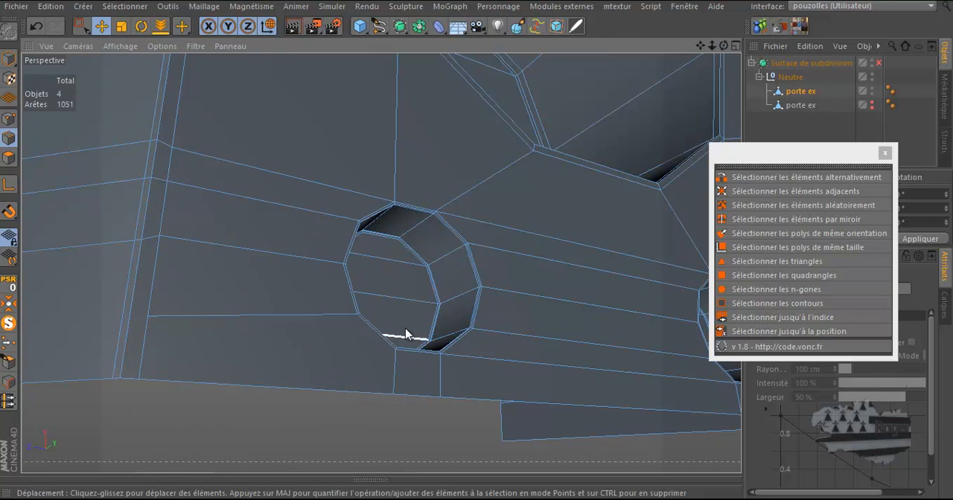
# Use the Knife tool in loop mode to cut a new edge loop across the lower-left front face
pyautogui.keyDown('alt'); pyautogui.moveTo(374, 336); pyautogui.dragTo(481, 322); pyautogui.keyUp('alt')
pyautogui.press('k')
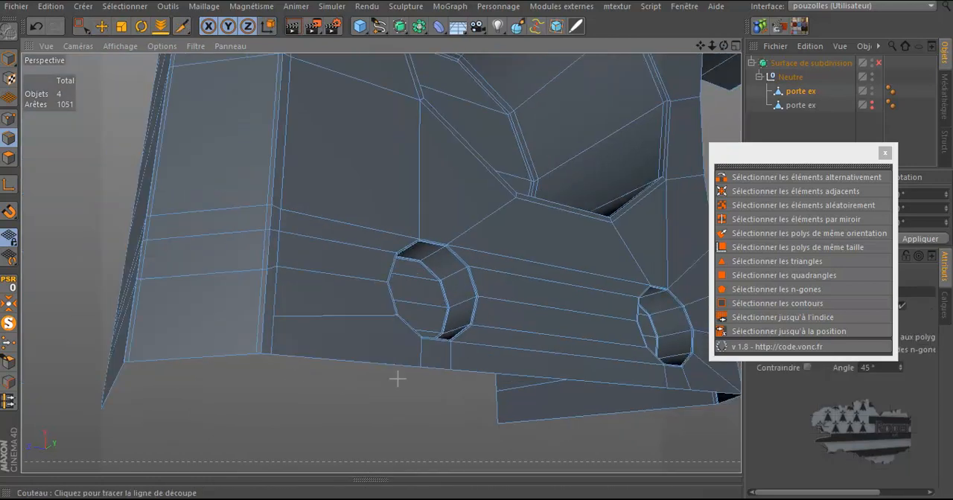
pyautogui.moveTo(865, 152); pyautogui.dragTo(553, 438)
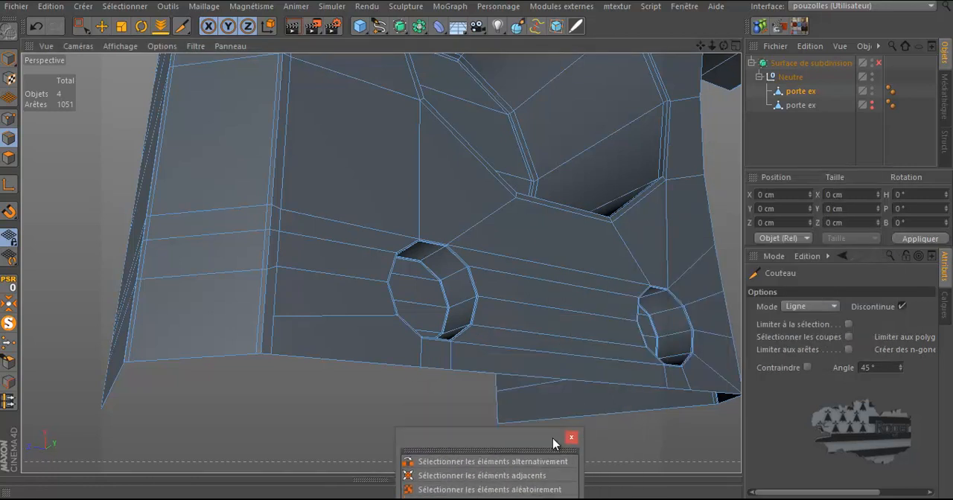
pyautogui.click(809, 307)
pyautogui.click(800, 363)
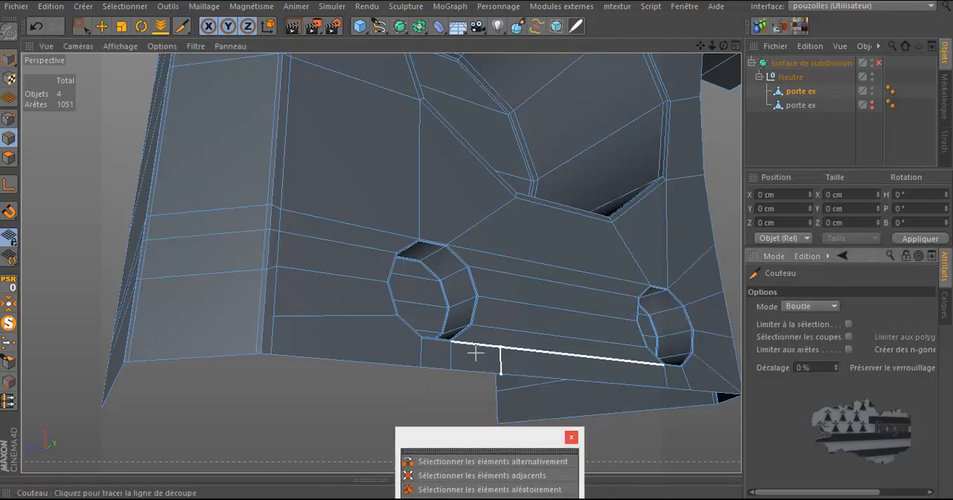
pyautogui.click(263, 317)
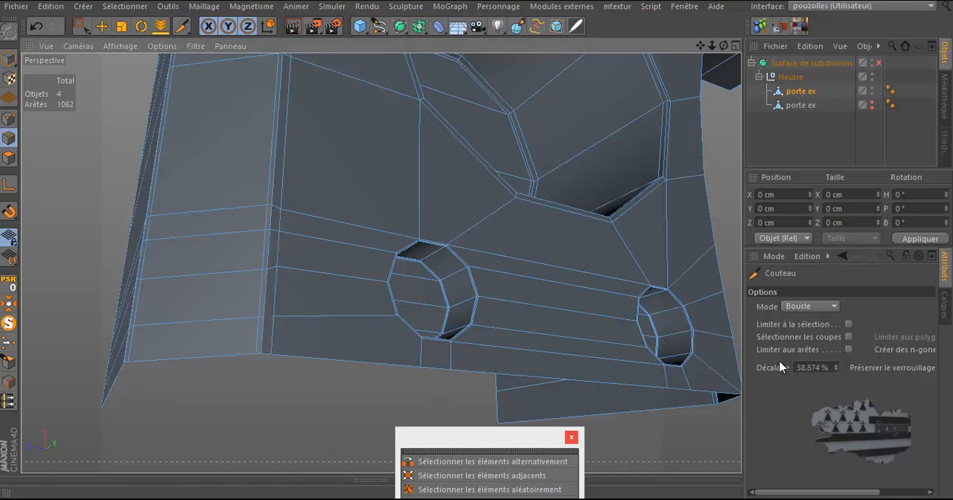
# Switch the knife to line mode and cut lines connecting the new loop down to the frame's bottom edge
pyautogui.click(809, 307)
pyautogui.click(798, 322)
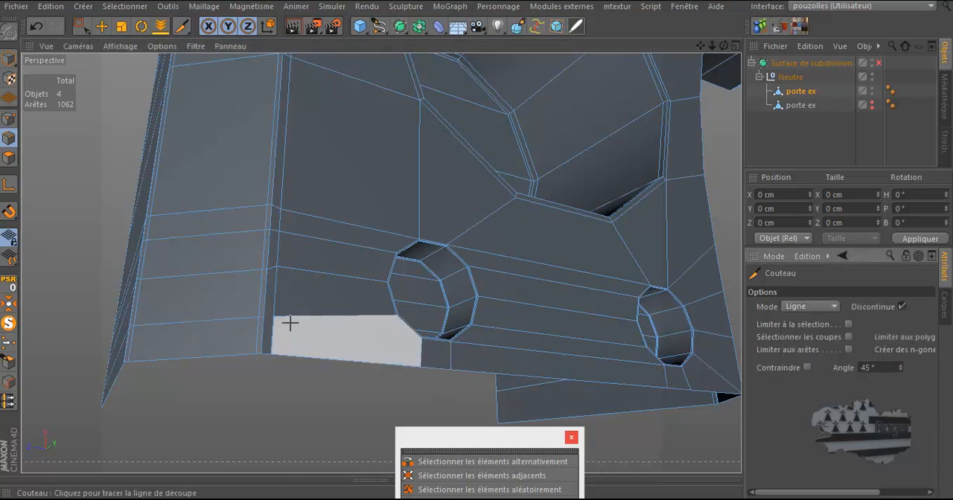
pyautogui.click(264, 318)
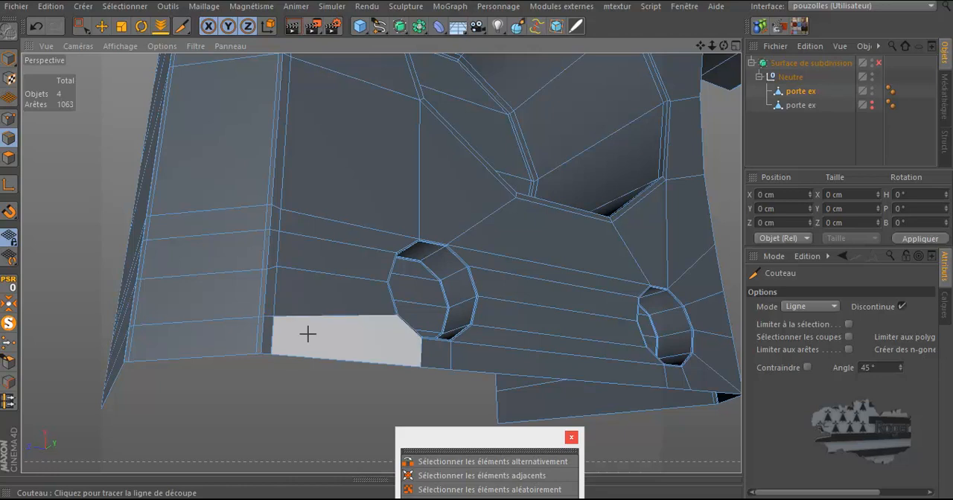
pyautogui.scroll(2, 399, 349)
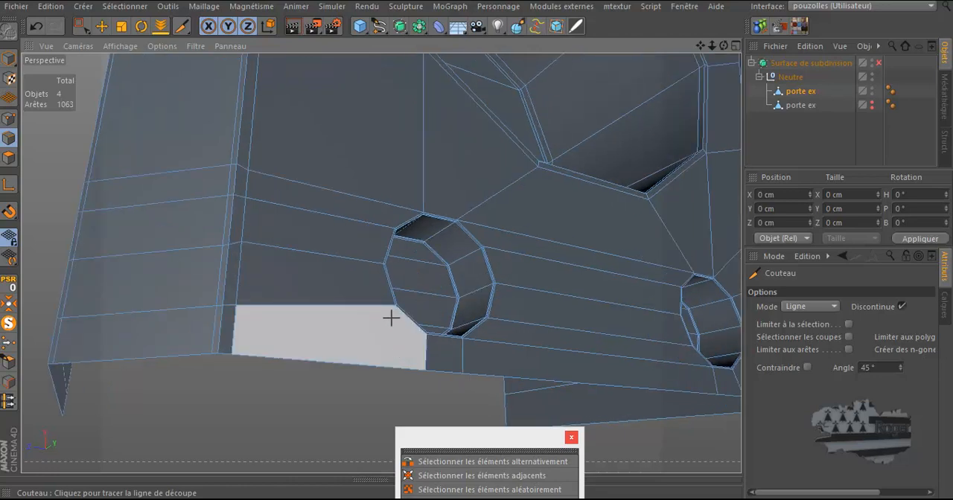
pyautogui.moveTo(395, 305); pyautogui.dragTo(393, 367)
pyautogui.click(393, 367)
pyautogui.keyDown('alt'); pyautogui.moveTo(257, 394); pyautogui.dragTo(243, 393, button='right'); pyautogui.keyUp('alt')
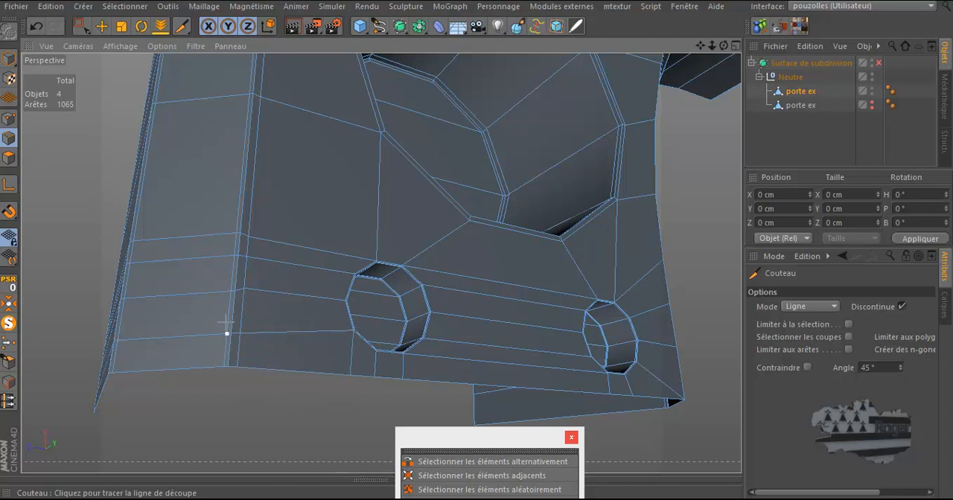
# Switch to polygon mode and check the mesh by selecting its n-gons, quadrangles and open border edges
pyautogui.keyDown('alt'); pyautogui.moveTo(155, 422); pyautogui.dragTo(187, 425); pyautogui.keyUp('alt')
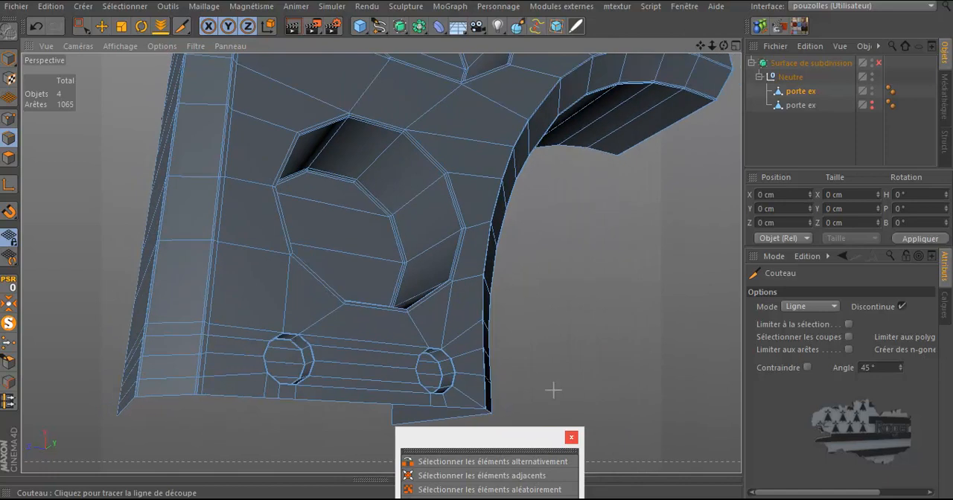
pyautogui.moveTo(529, 441); pyautogui.dragTo(679, 187)
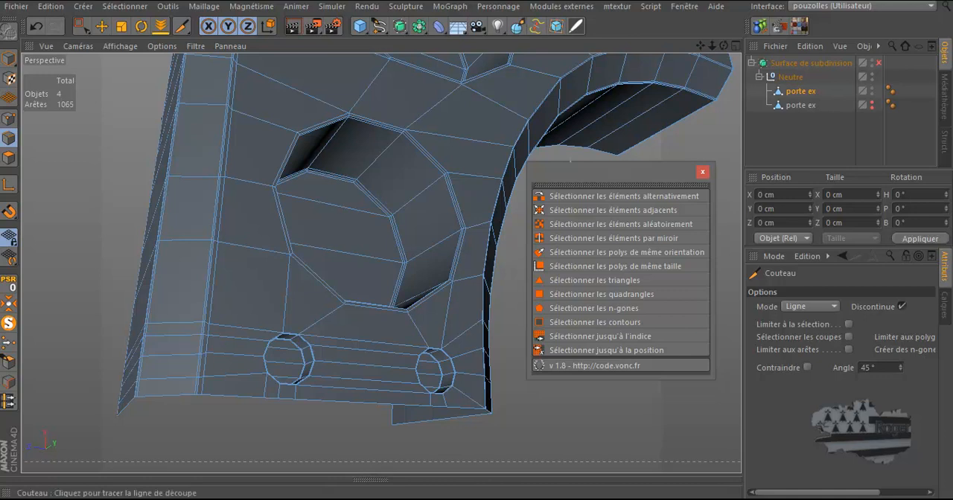
pyautogui.click(9, 158)
pyautogui.click(101, 26)
pyautogui.click(90, 157)
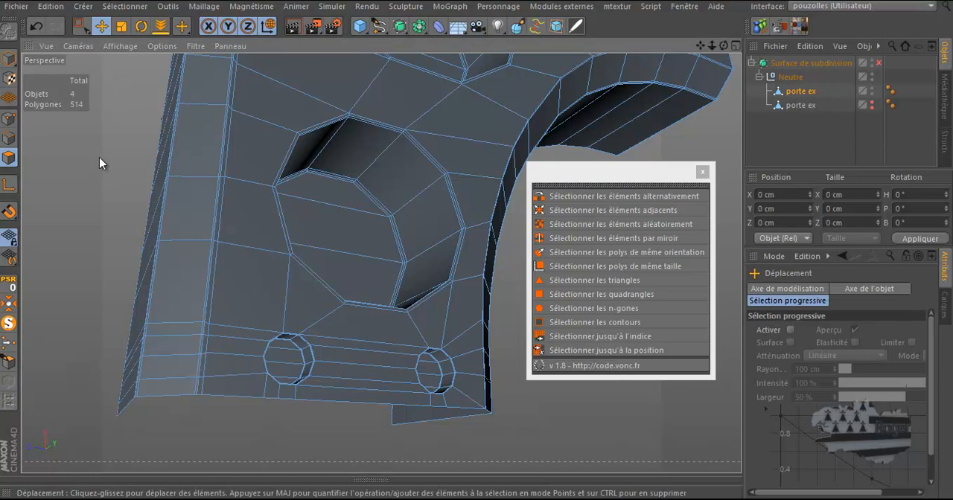
pyautogui.scroll(4, 214, 364)
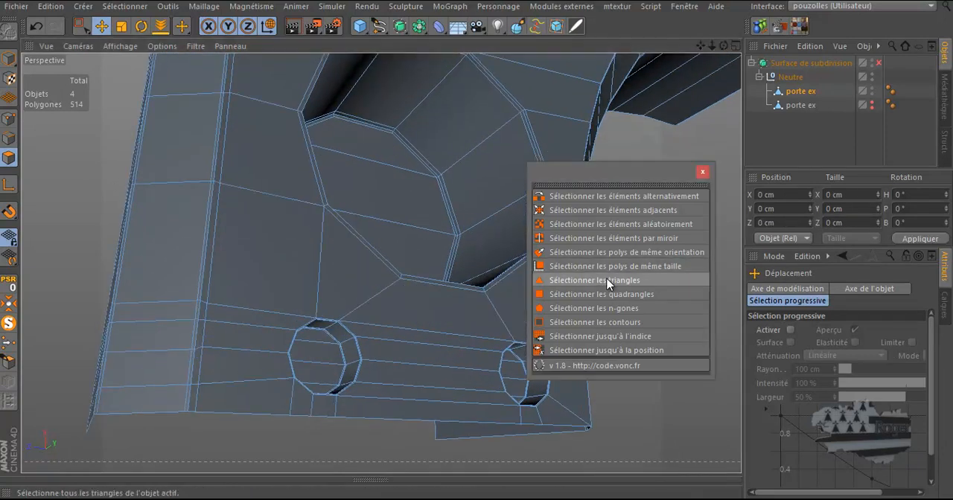
pyautogui.scroll(-8, 370, 374)
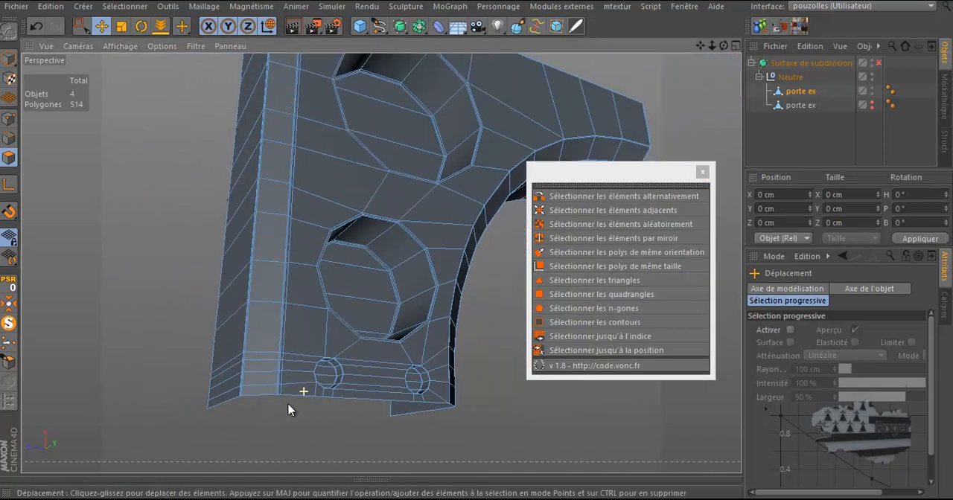
pyautogui.moveTo(723, 46); pyautogui.dragTo(477, 246)
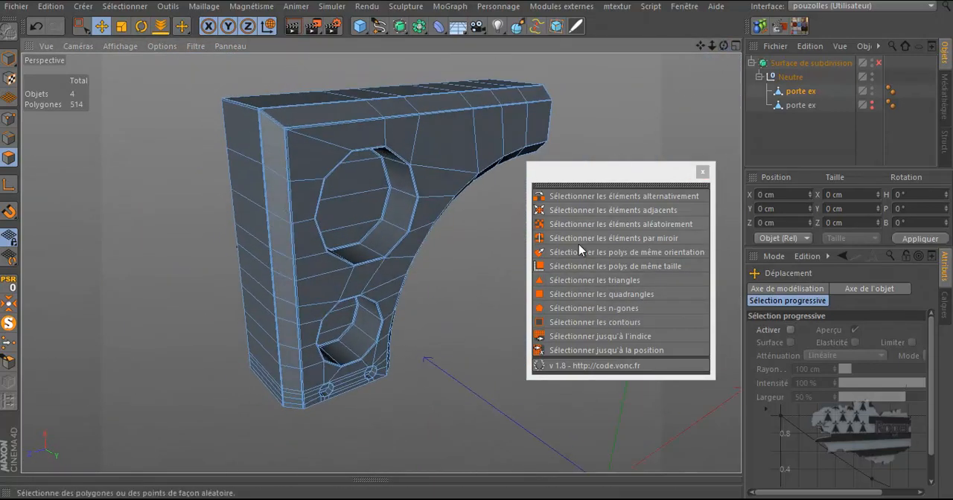
pyautogui.click(588, 308)
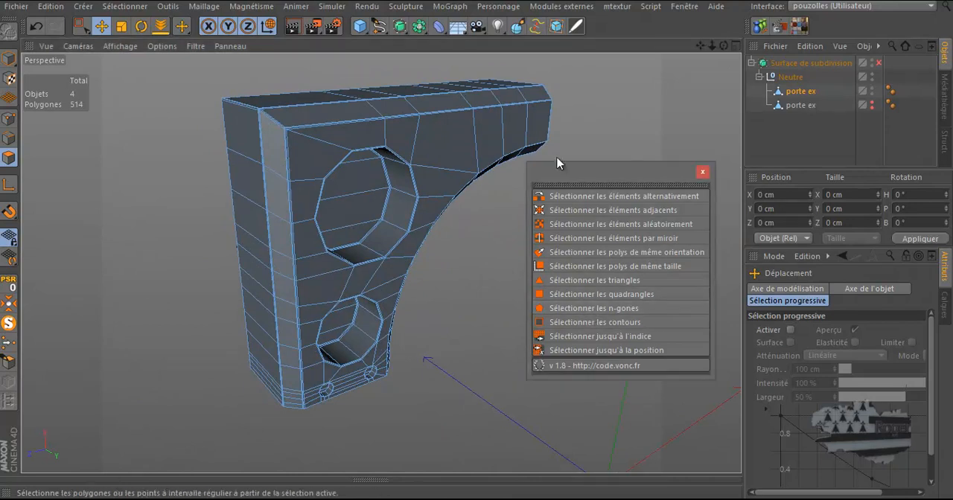
pyautogui.click(607, 296)
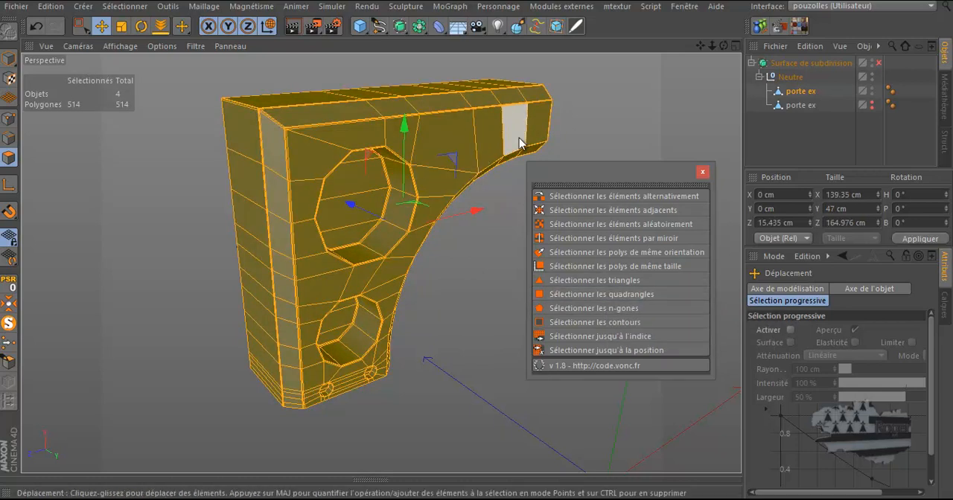
pyautogui.click(616, 320)
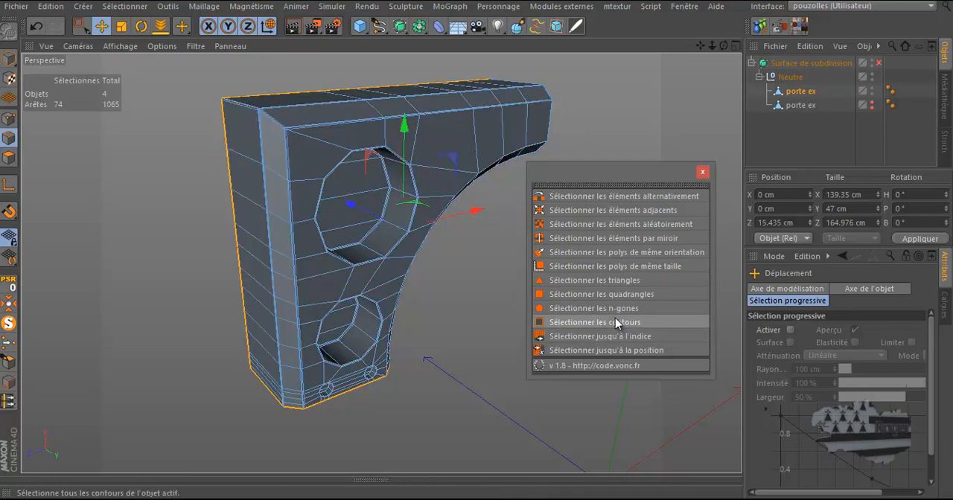
# Close the selection panel, deselect everything, and inspect the whole door frame piece from several angles
pyautogui.moveTo(724, 47); pyautogui.dragTo(479, 247)
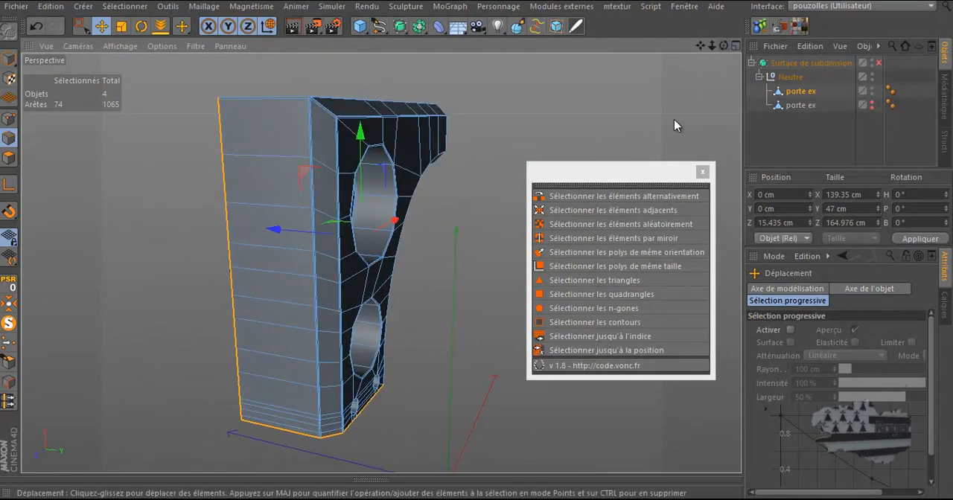
pyautogui.click(702, 171)
pyautogui.click(477, 169)
pyautogui.moveTo(720, 44)
pyautogui.mouseDown()
pyautogui.moveTo(477, 249)
pyautogui.moveTo(719, 42)
pyautogui.moveTo(477, 247)
pyautogui.moveTo(700, 47)
pyautogui.moveTo(476, 246)
pyautogui.moveTo(720, 47)
pyautogui.mouseUp()
pyautogui.scroll(3, 378, 324)
pyautogui.scroll(4, 380, 320)
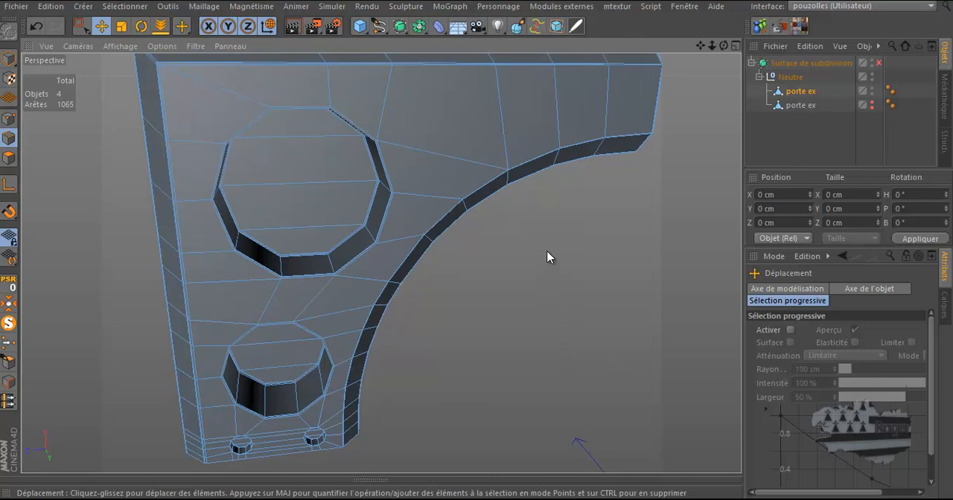
pyautogui.scroll(-4, 548, 257)
pyautogui.moveTo(724, 47); pyautogui.dragTo(479, 246)
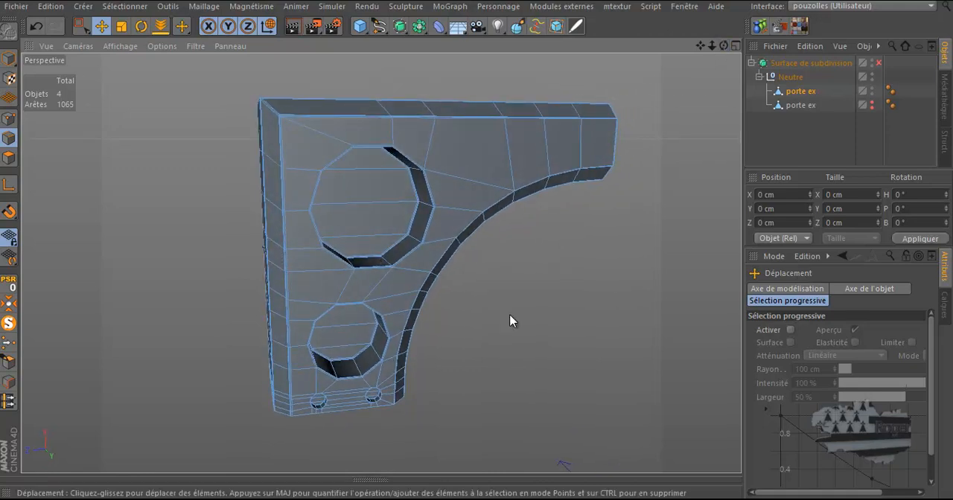